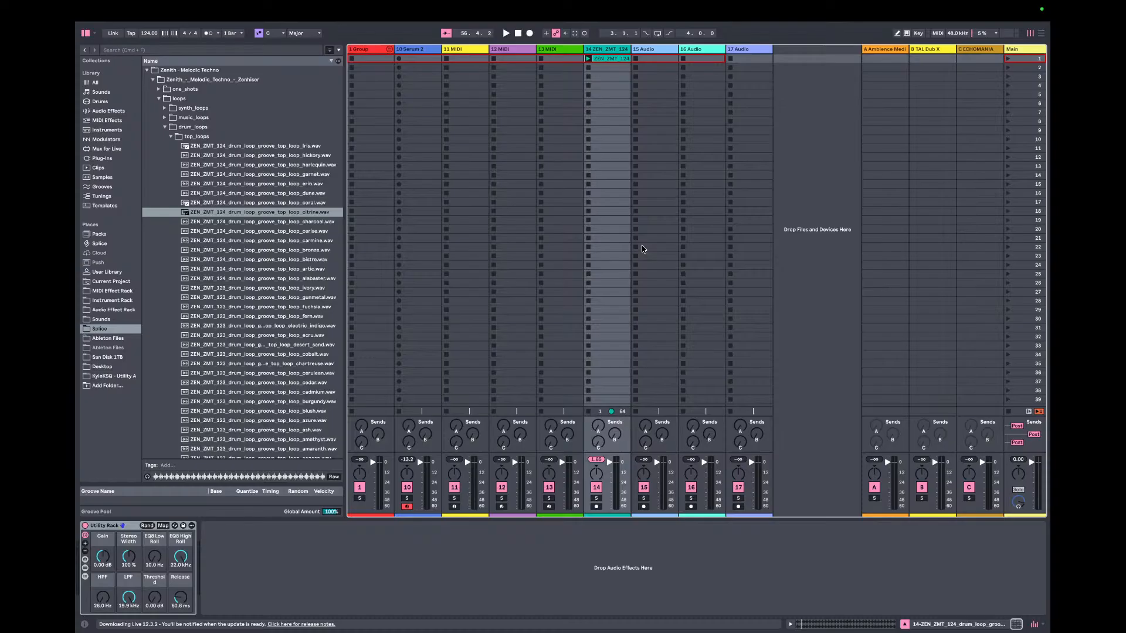
key(ctrl+Right)
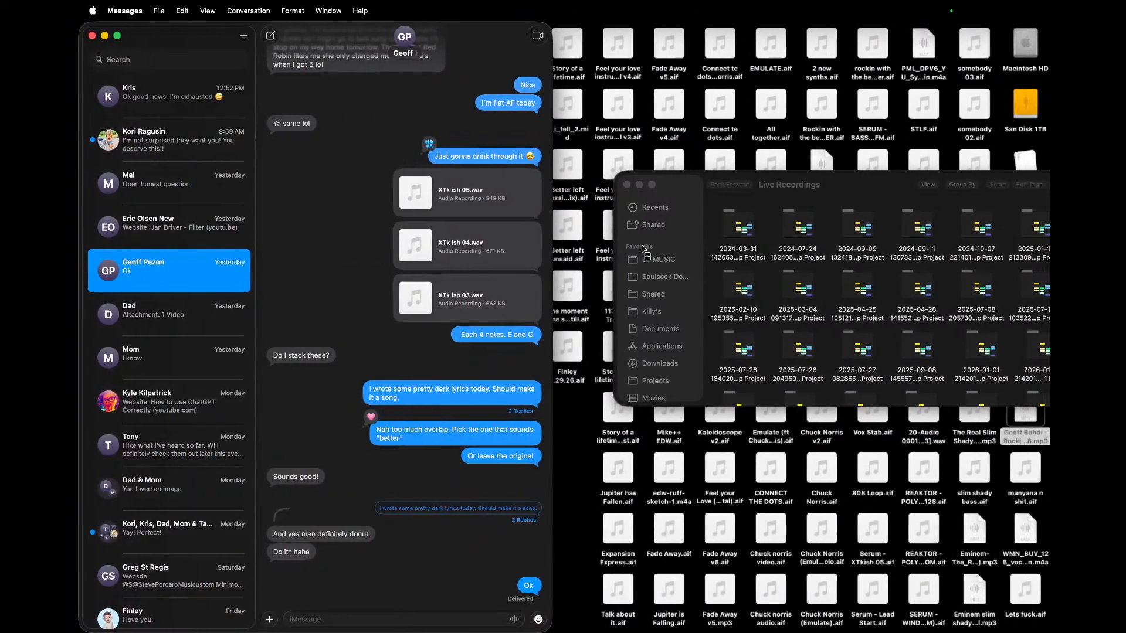
key(ctrl+Left)
key(super+Tab)
key(super+Tab)
key(super+Tab)
key(super+Tab)
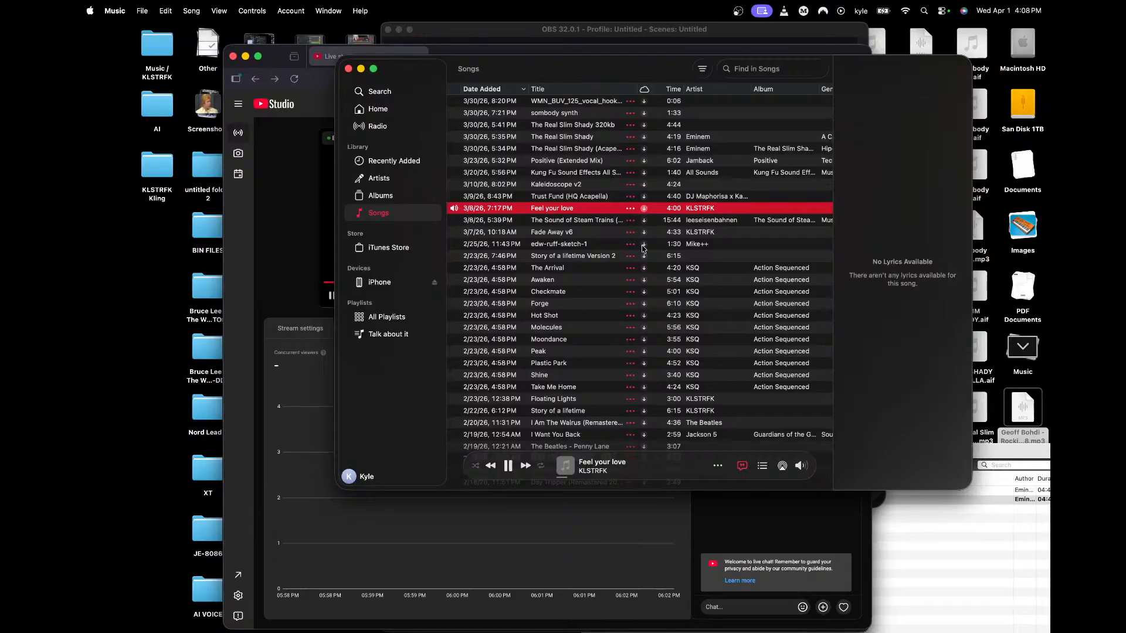
key(super+Tab)
key(super+Tab)
key(super+Tab)
key(super+Tab)
key(super+Tab)
key(super+Tab)
key(super+Tab)
key(super+Tab)
key(super+Tab)
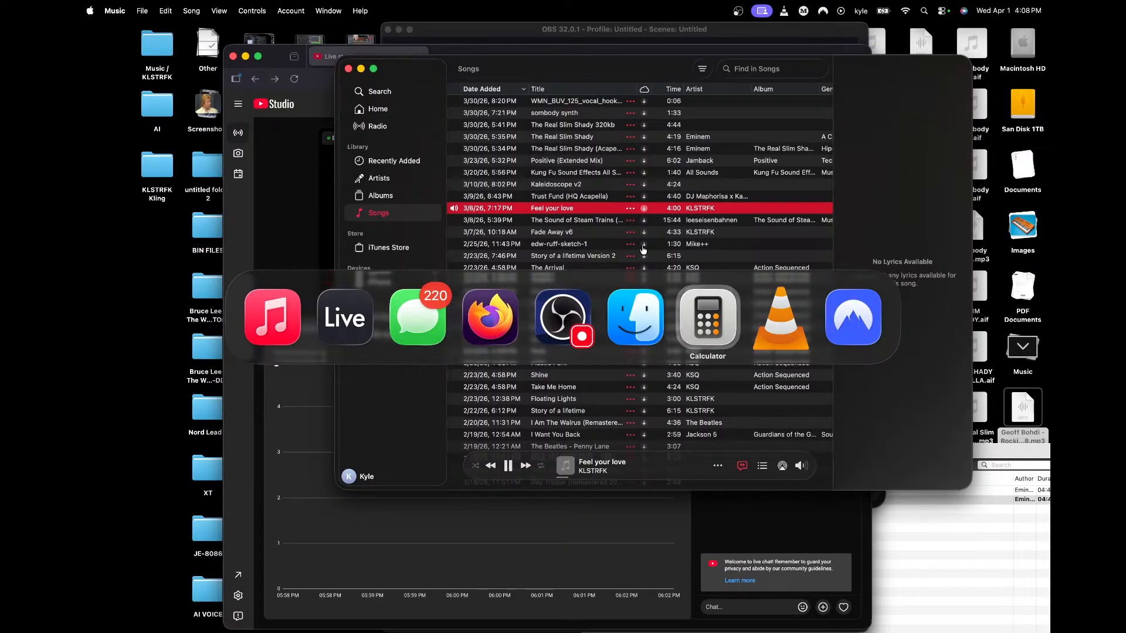
key(super+Tab)
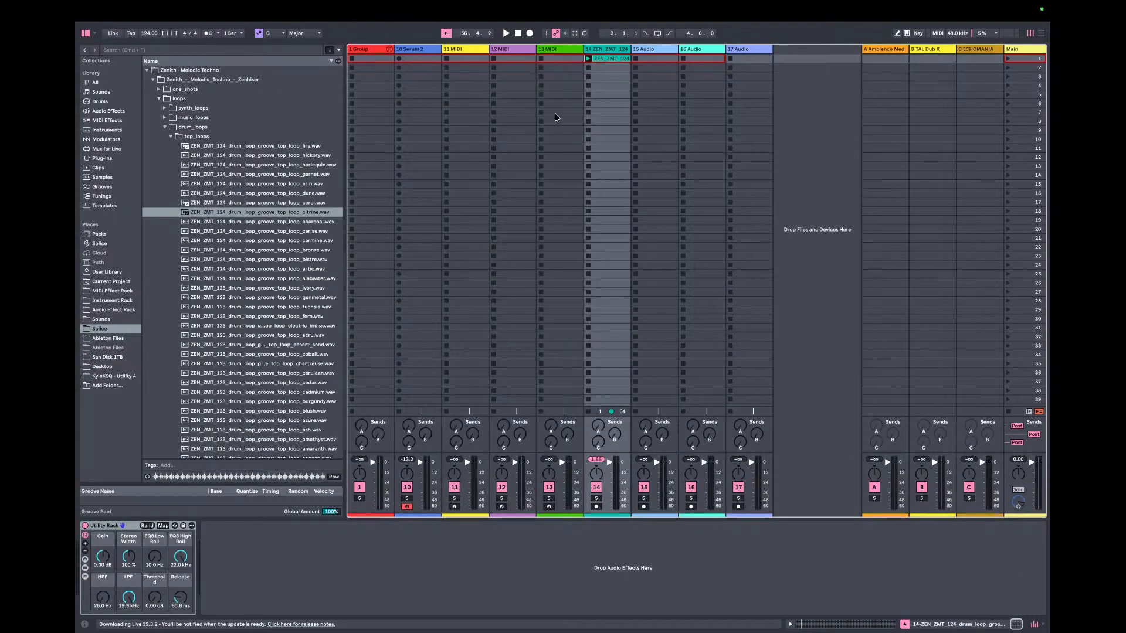
- Rename the first group track to DRUMS
click(360, 51)
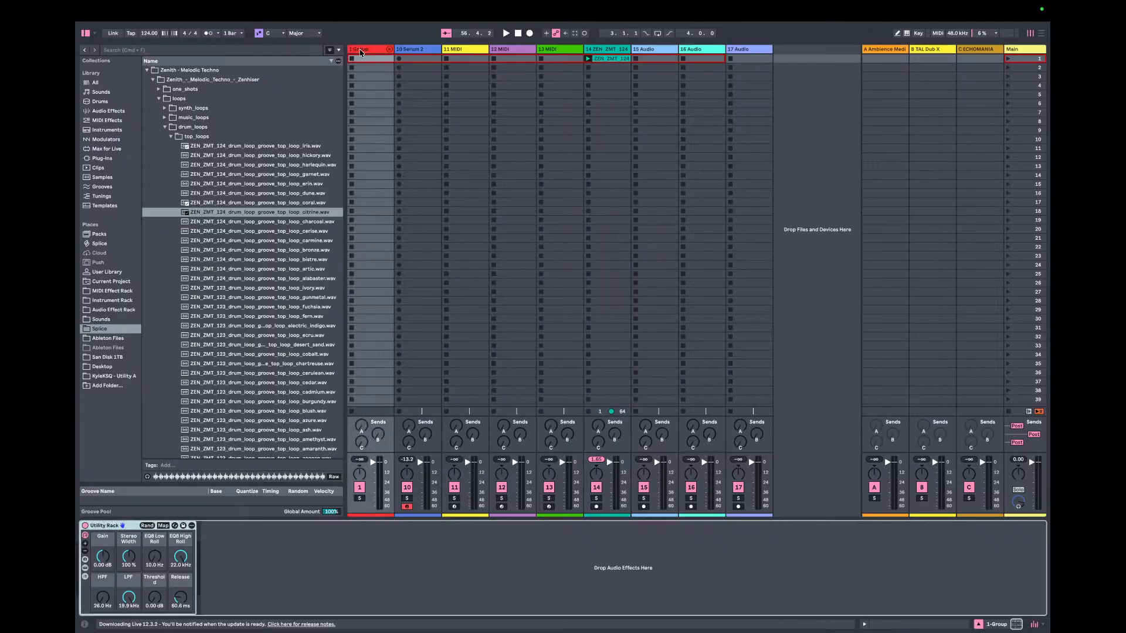
click(360, 51)
key(super+r)
text(DRUMS)
key(Return)
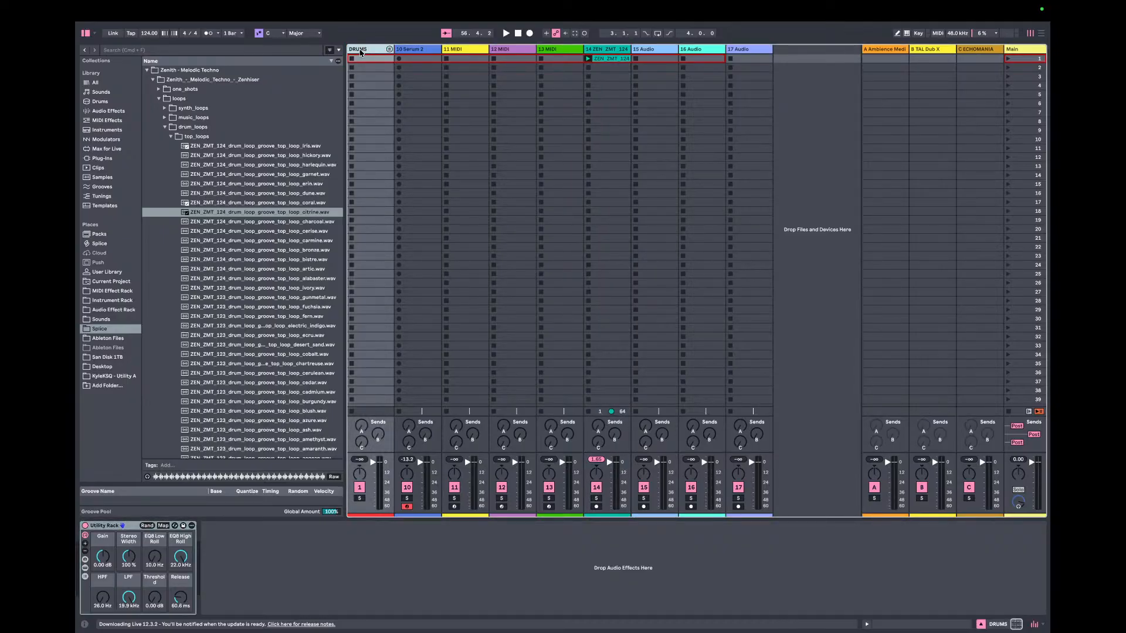
- Unfold the DRUMS group and load a Drum Rack instrument onto its first MIDI track
click(390, 50)
click(413, 58)
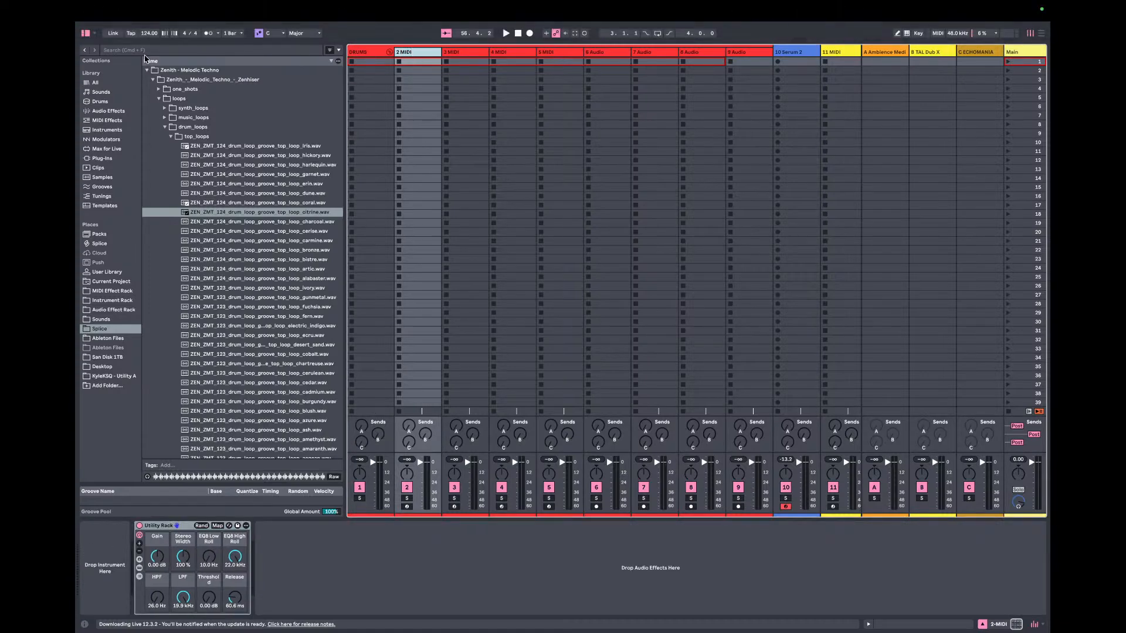
click(299, 50)
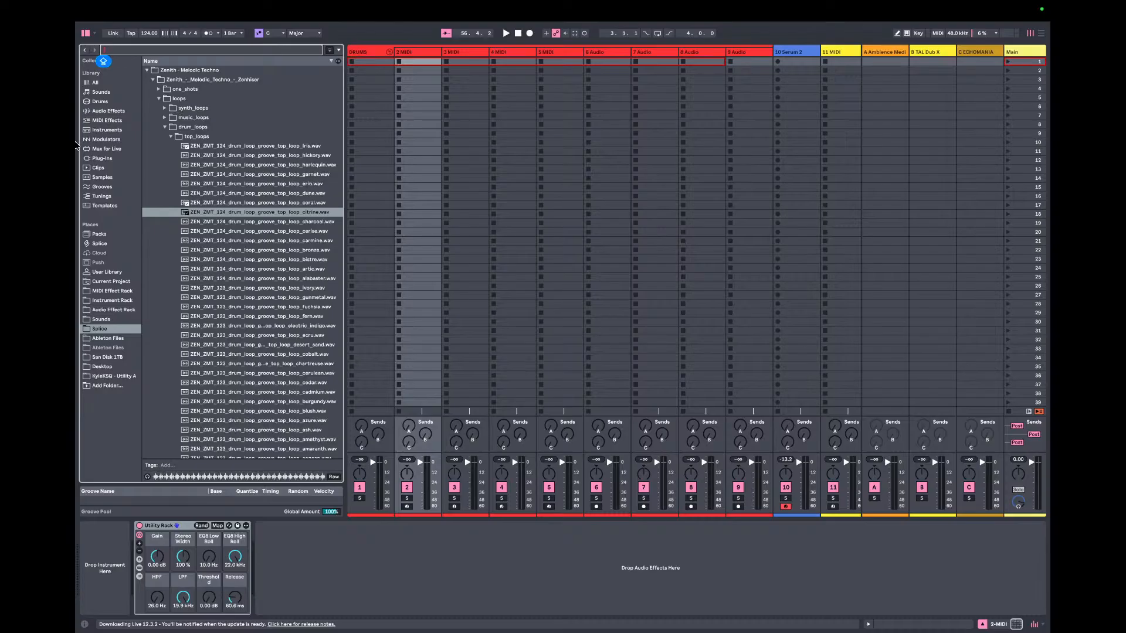
click(105, 131)
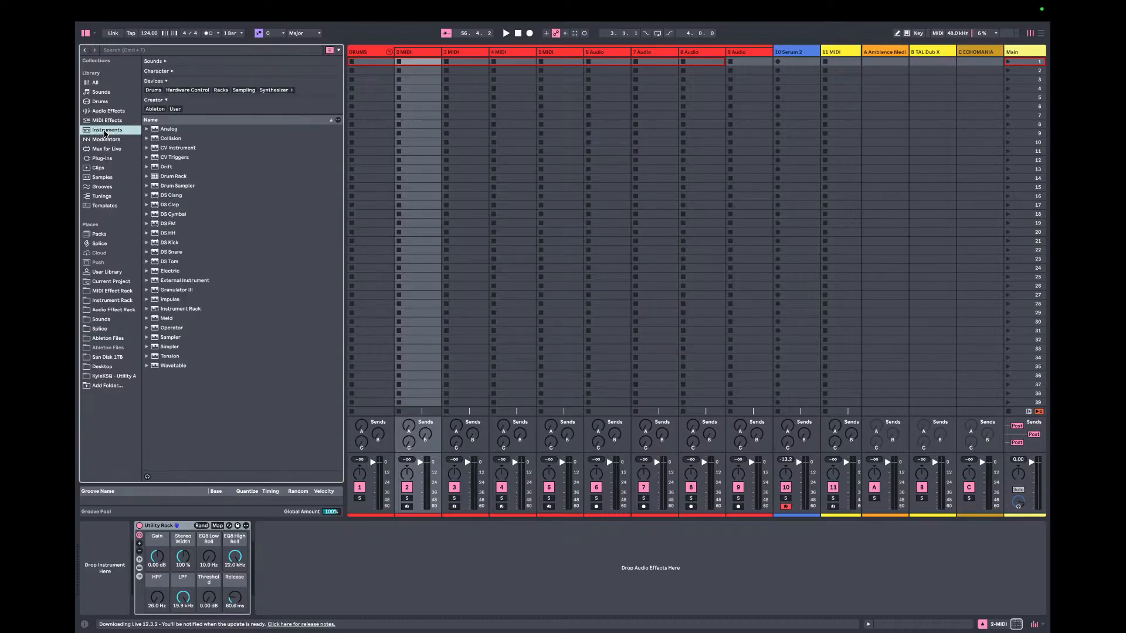
drag(176, 176, 120, 587)
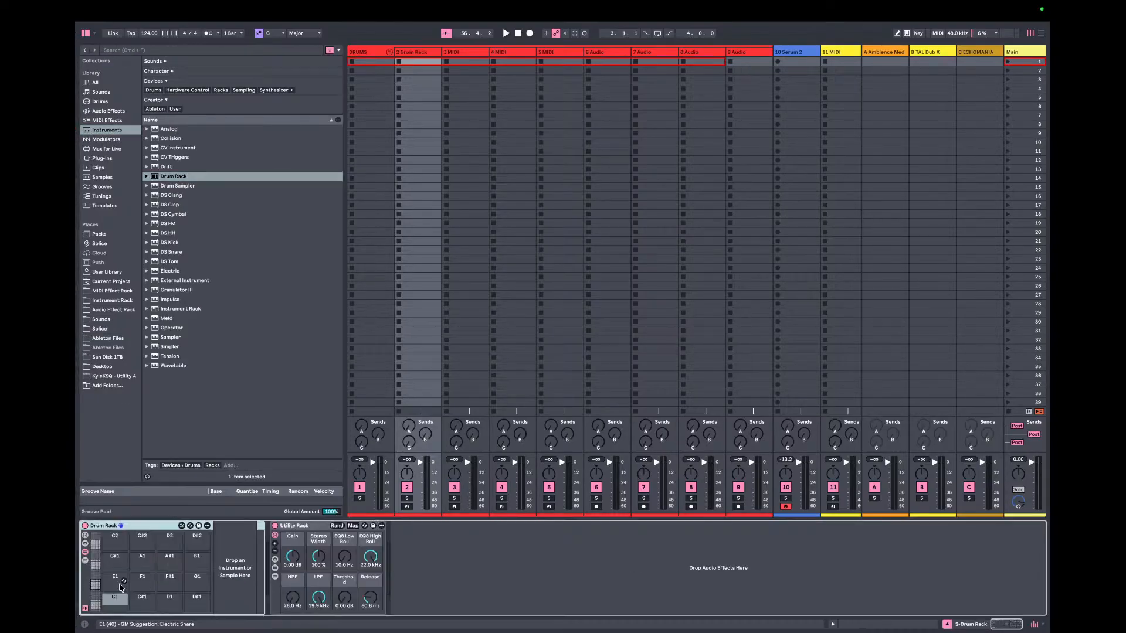
- Delete the three unused MIDI tracks 3, 4 and 5 from the DRUMS group
click(453, 57)
shift+click(555, 55)
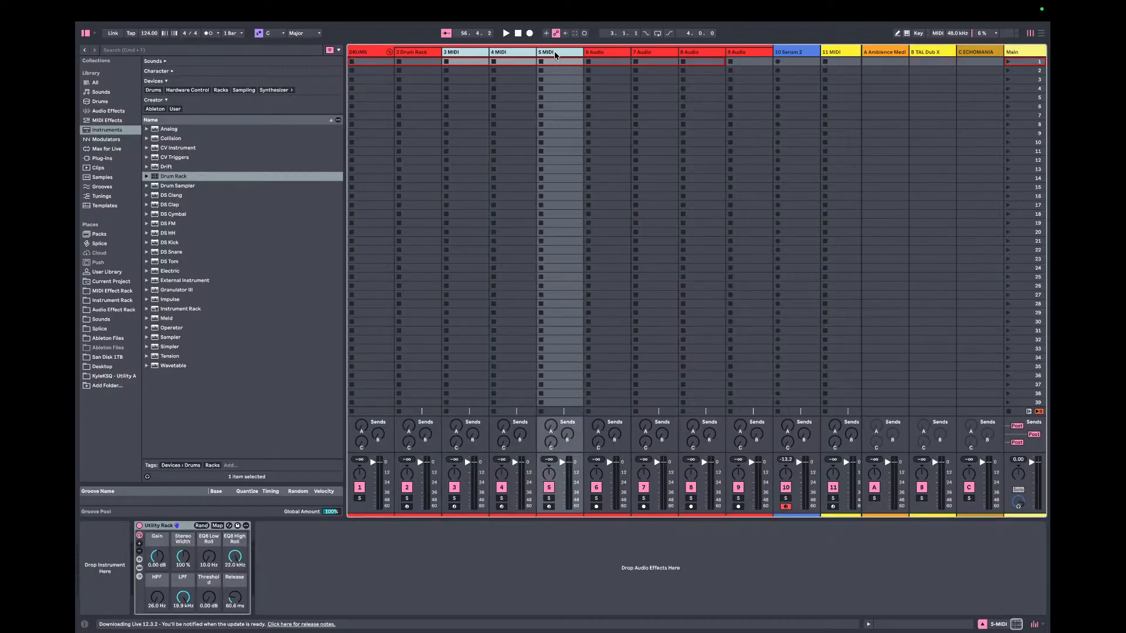
key(Delete)
- Remove the old Utility Rack from the Drum Rack track's device chain
click(405, 57)
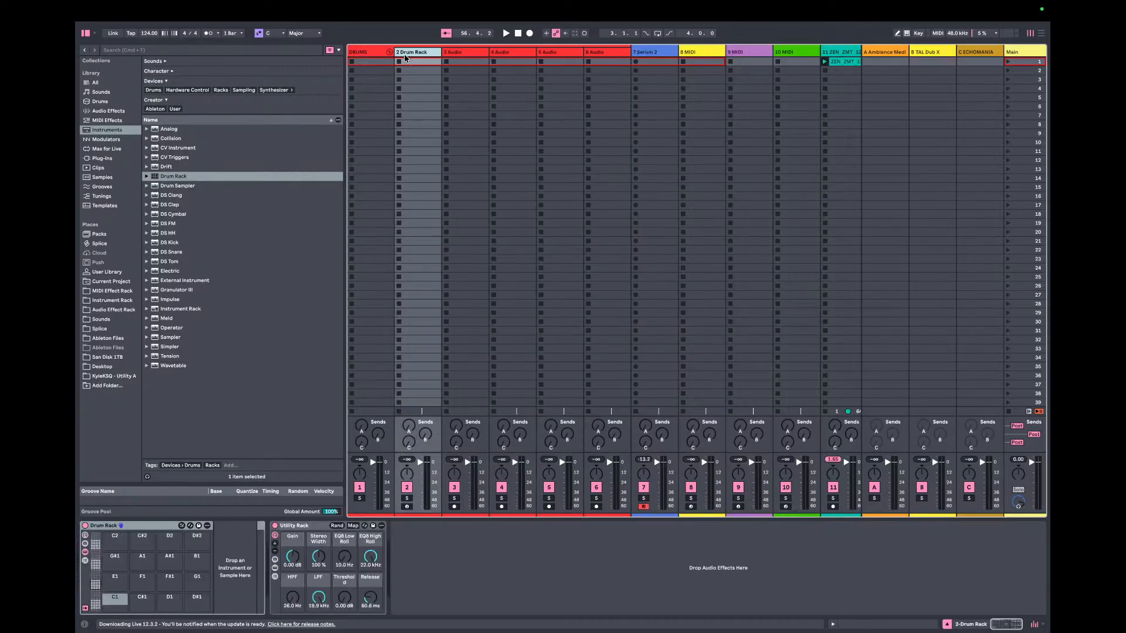
click(289, 527)
key(Delete)
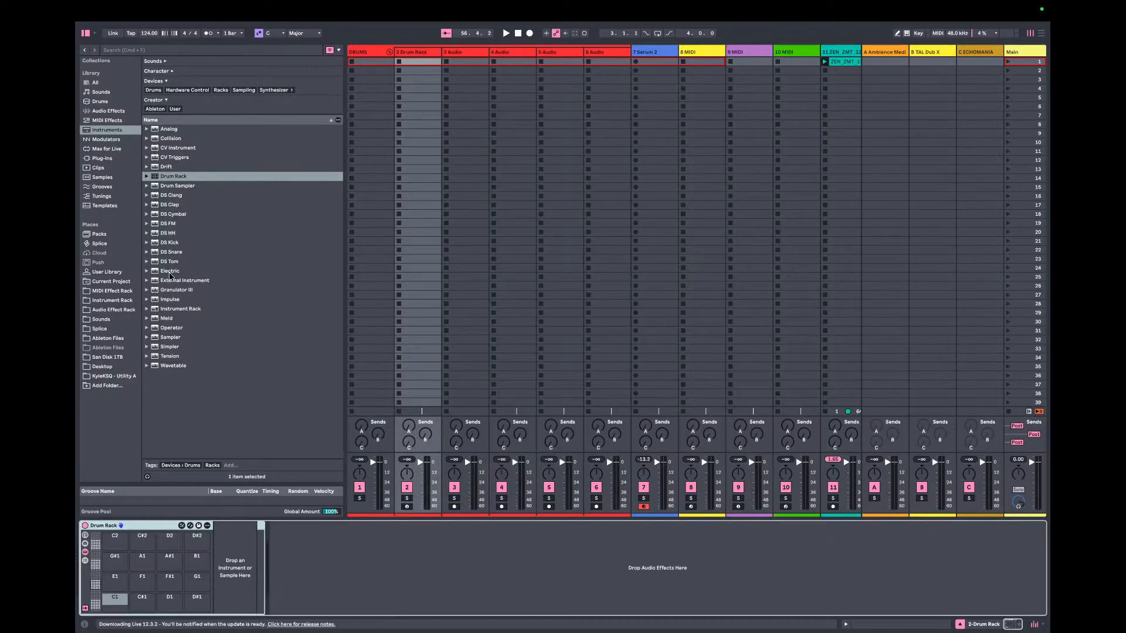
- Search the User Library for V4 and add Utility Rack v4.adg after the Drum Rack
click(124, 51)
text(V4)
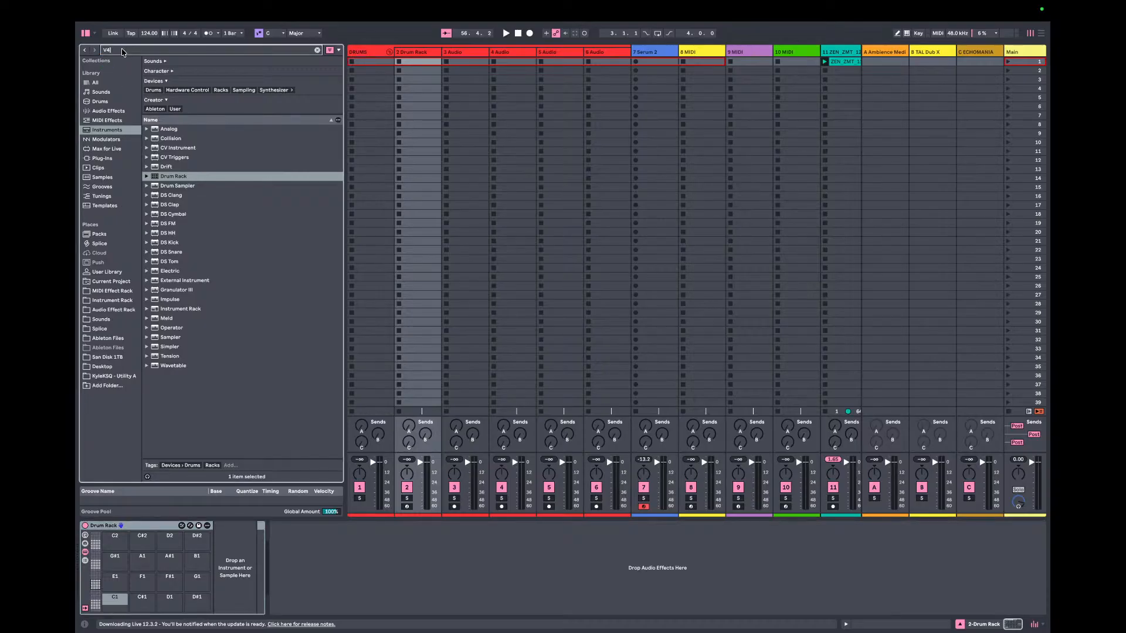
click(107, 272)
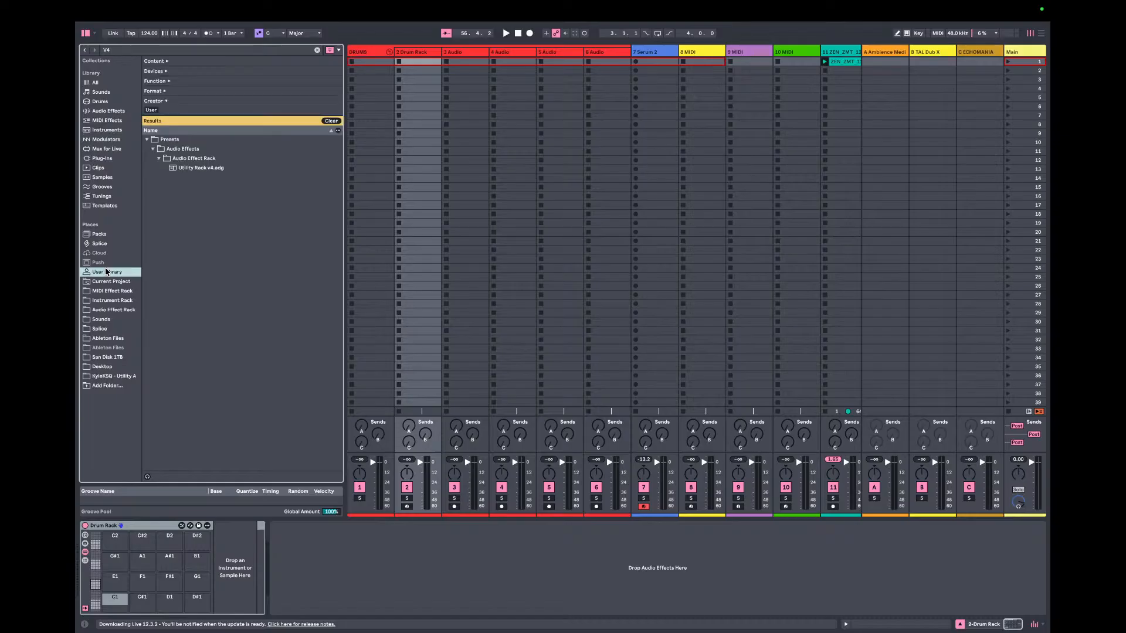
drag(193, 168, 309, 586)
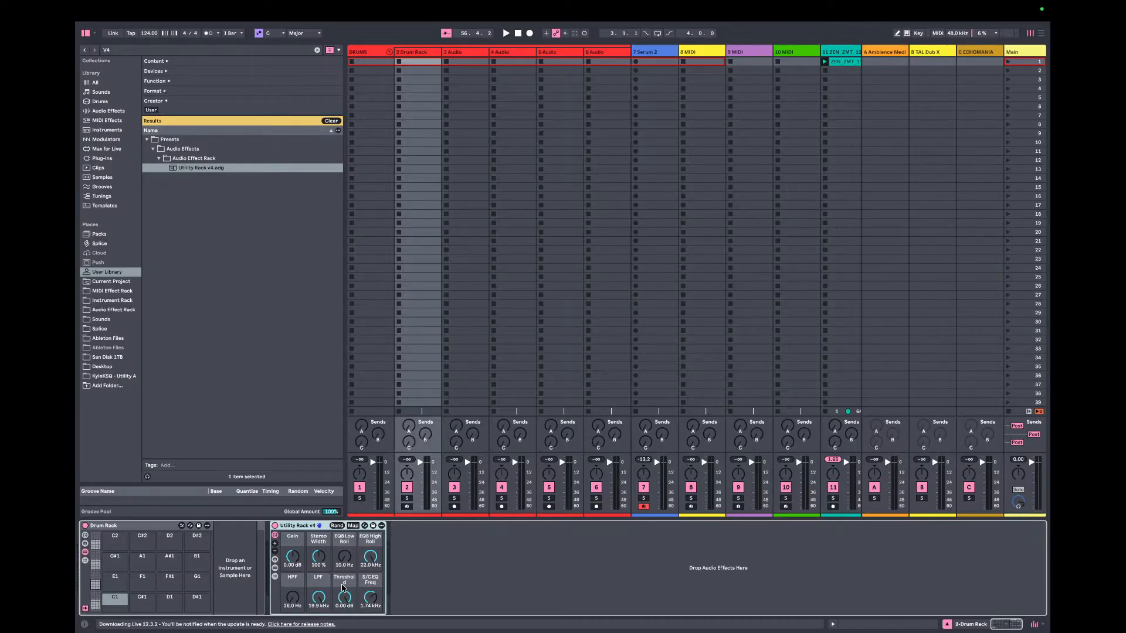
- Reveal the devices inside Utility Rack v4 and set its EQ8 Low Roll macro to 195 Hz
click(275, 577)
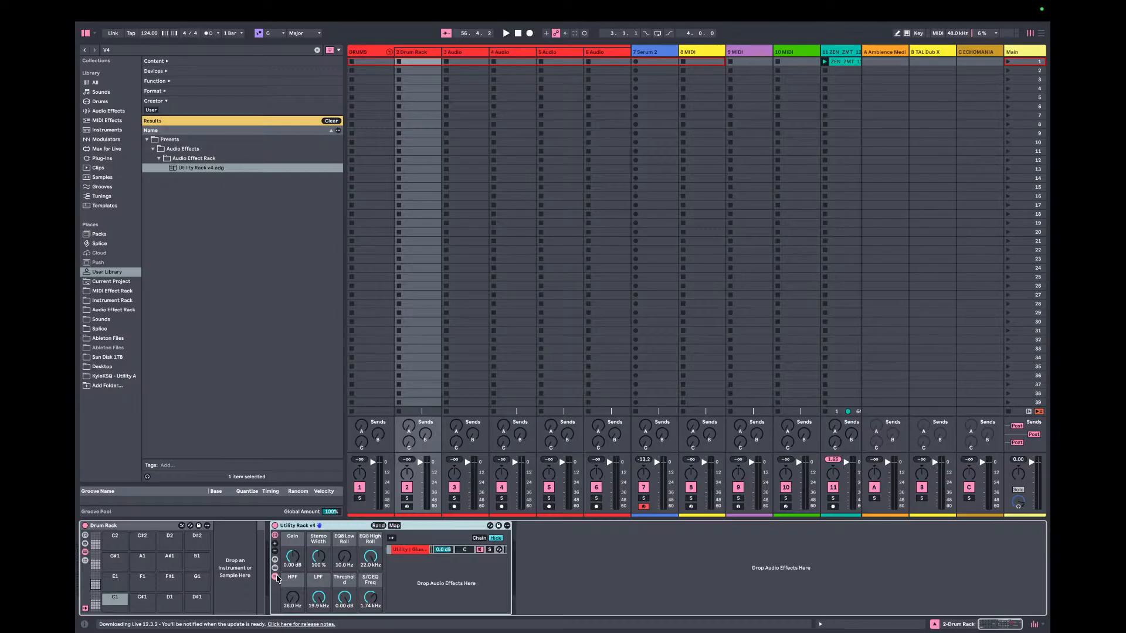
click(417, 550)
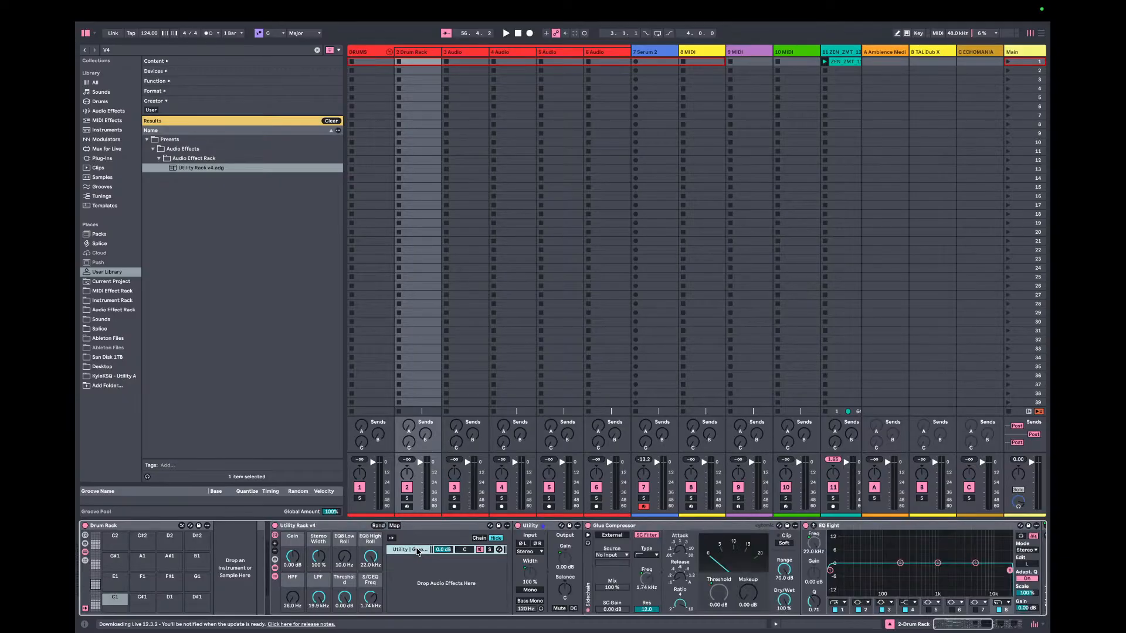
drag(158, 560, 159, 527)
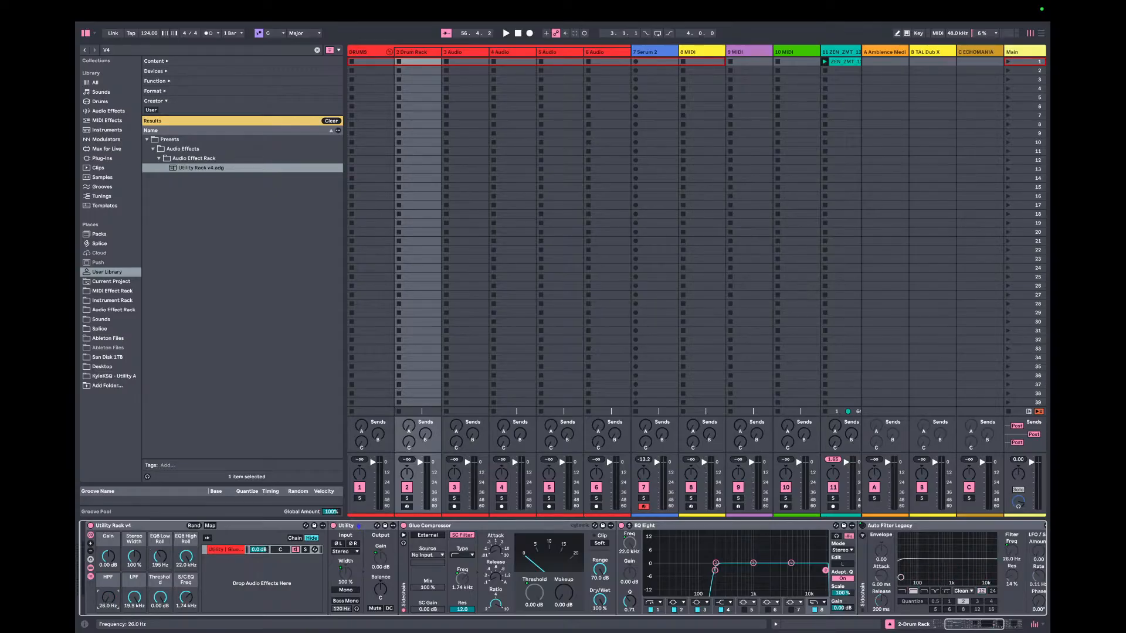
- Examine the HPF and LPF macros and the rack's inner devices, from Utility and Glue Compressor through EQ Eight to Auto Filter Legacy
mouse_move(100, 604)
mouse_down()
mouse_move(99, 583)
mouse_move(100, 604)
mouse_up()
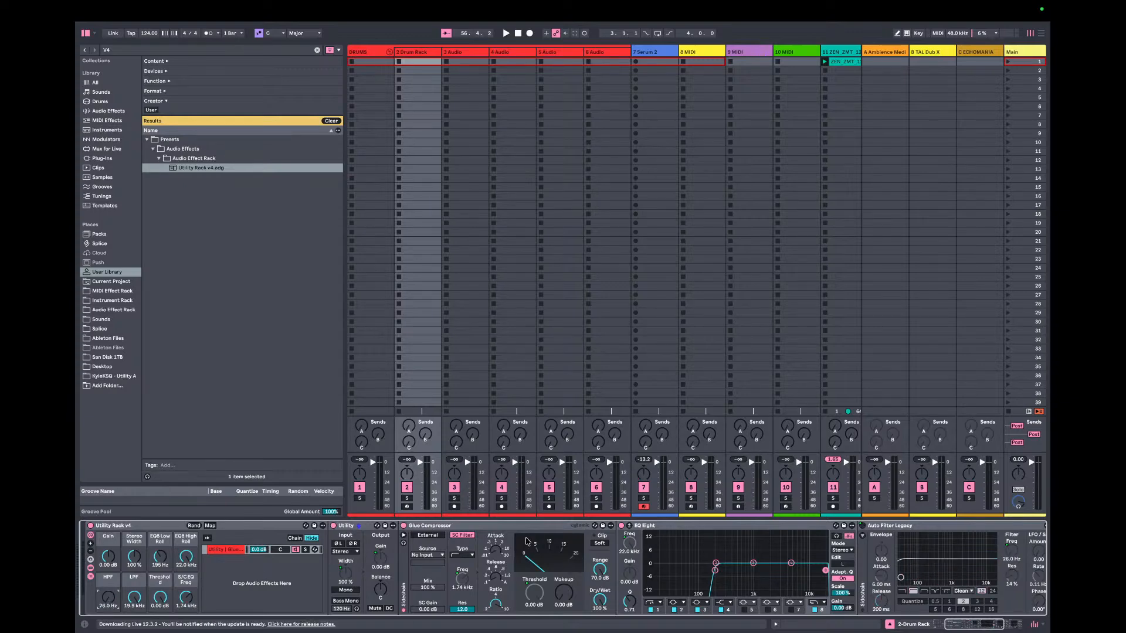
scroll(618, 581, right, 5)
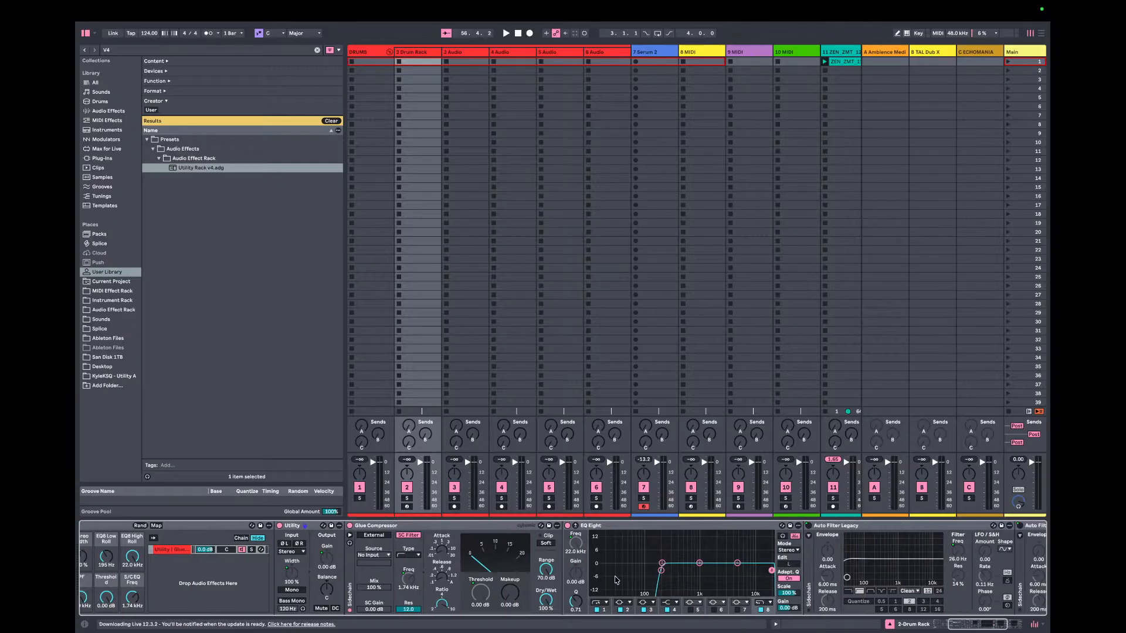
scroll(252, 572, left, 4)
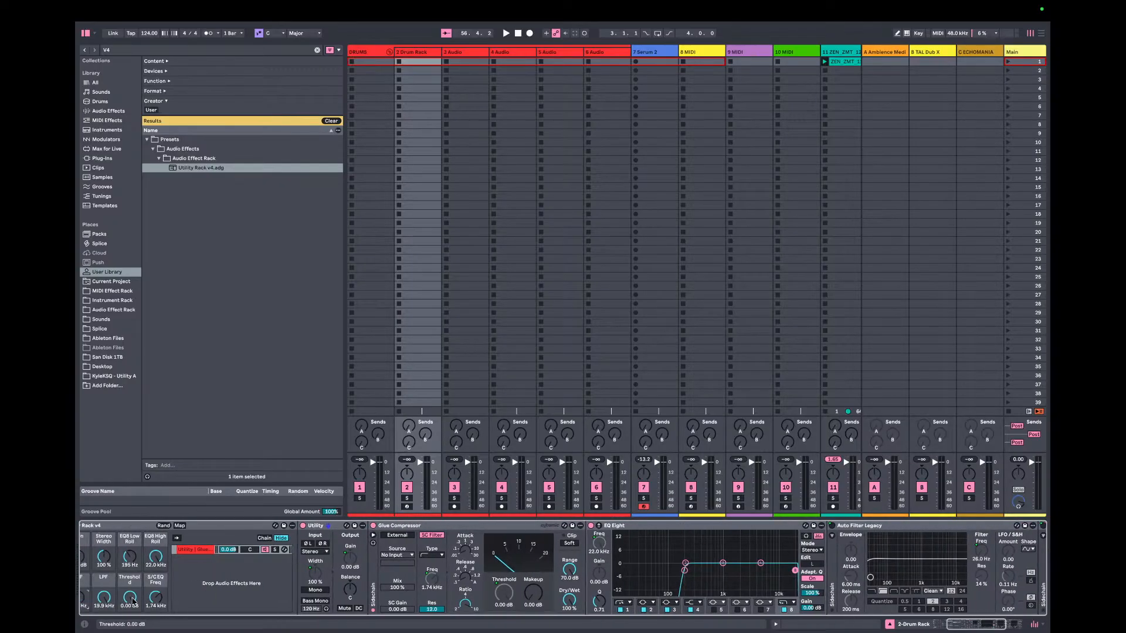
drag(104, 598, 103, 572)
scroll(107, 597, right, 2)
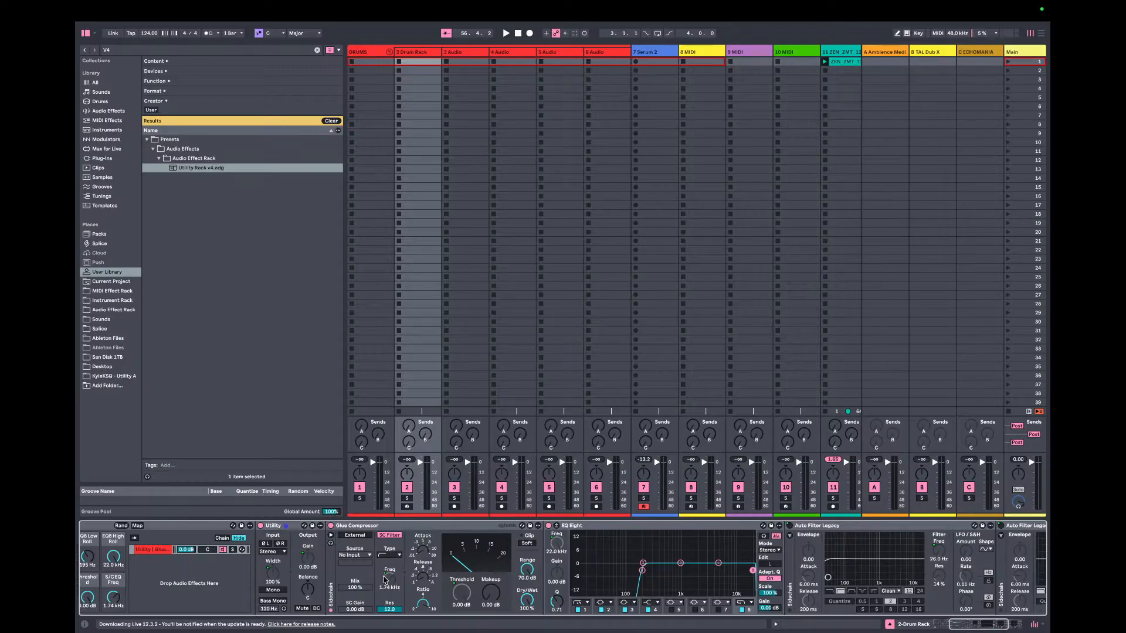
scroll(467, 493, right, 3)
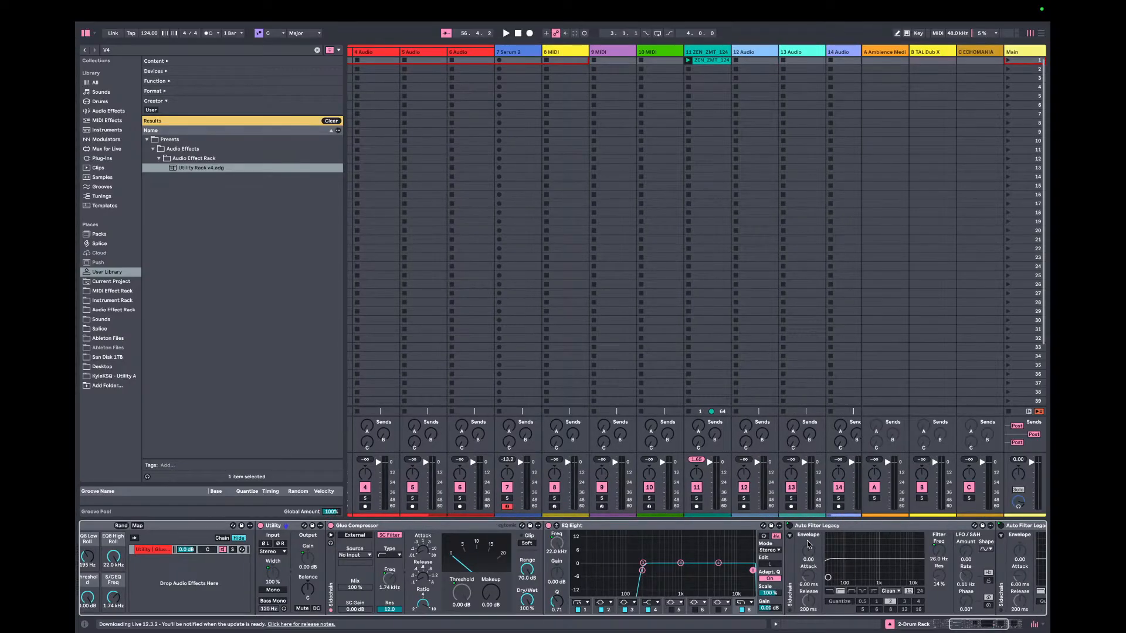
scroll(832, 570, right, 6)
scroll(831, 570, left, 12)
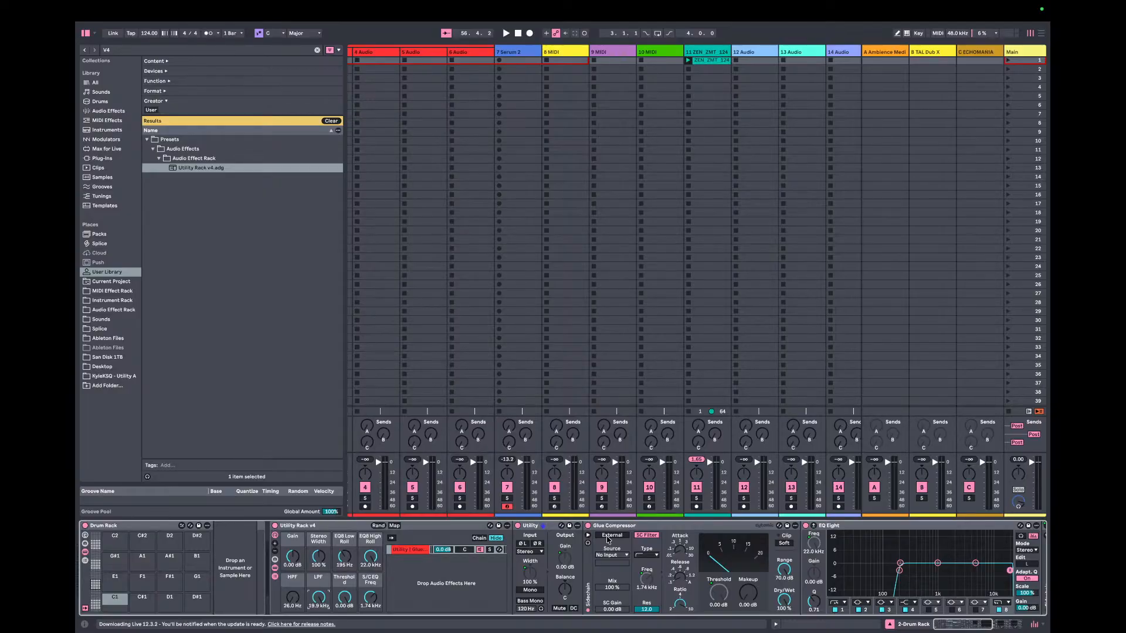
- Set the Glue Compressor's external sidechain source to 2-Drum Rack
scroll(366, 200, left, 5)
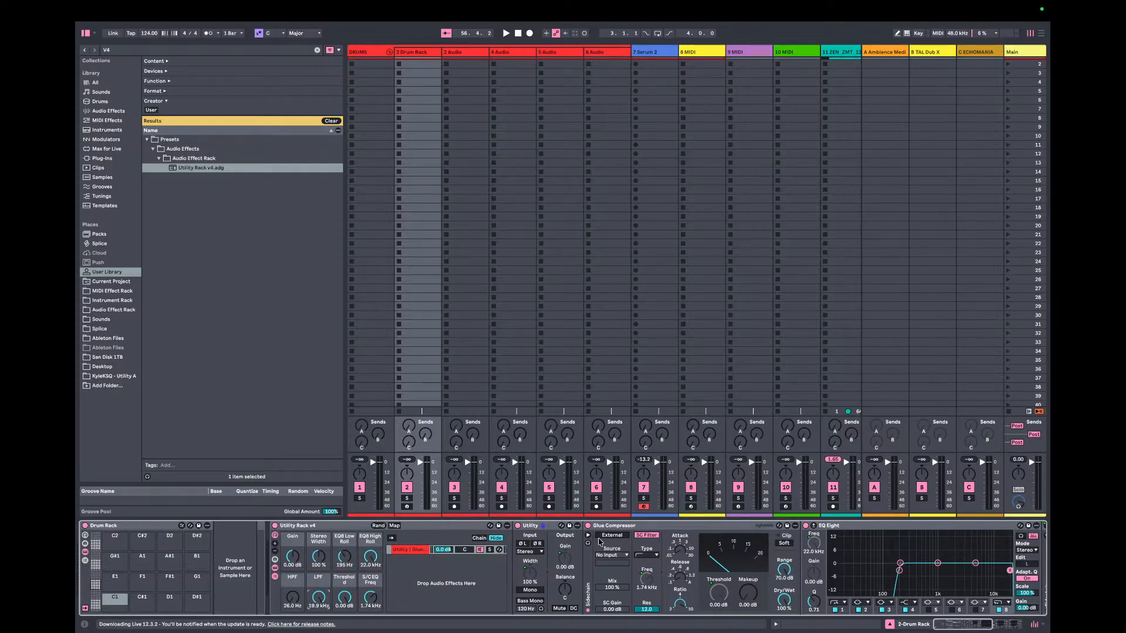
click(604, 556)
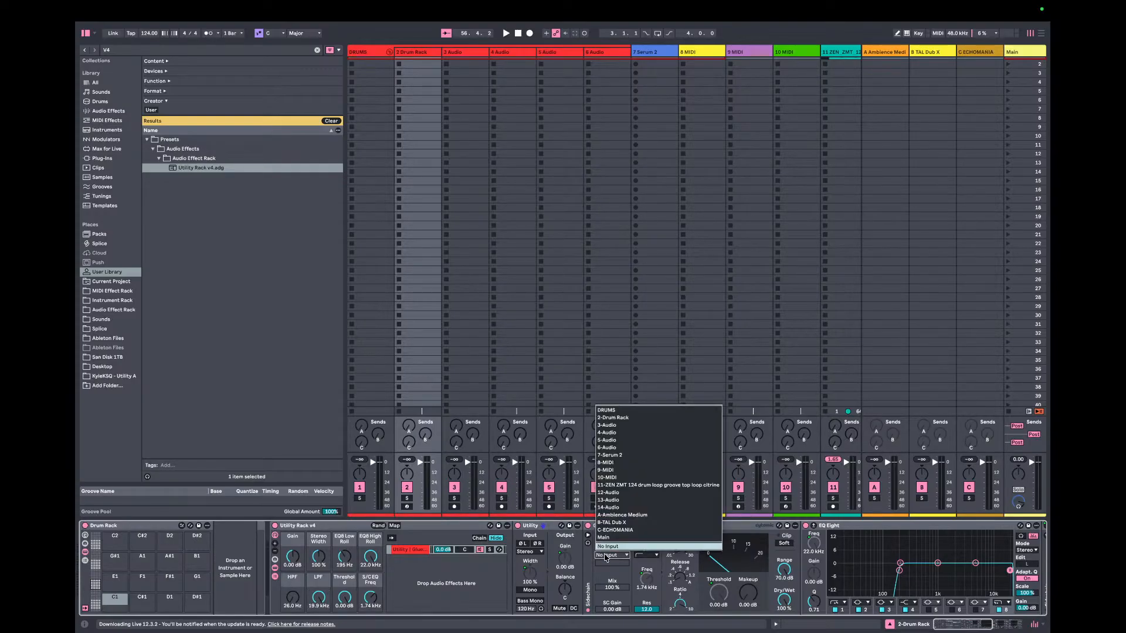
click(614, 418)
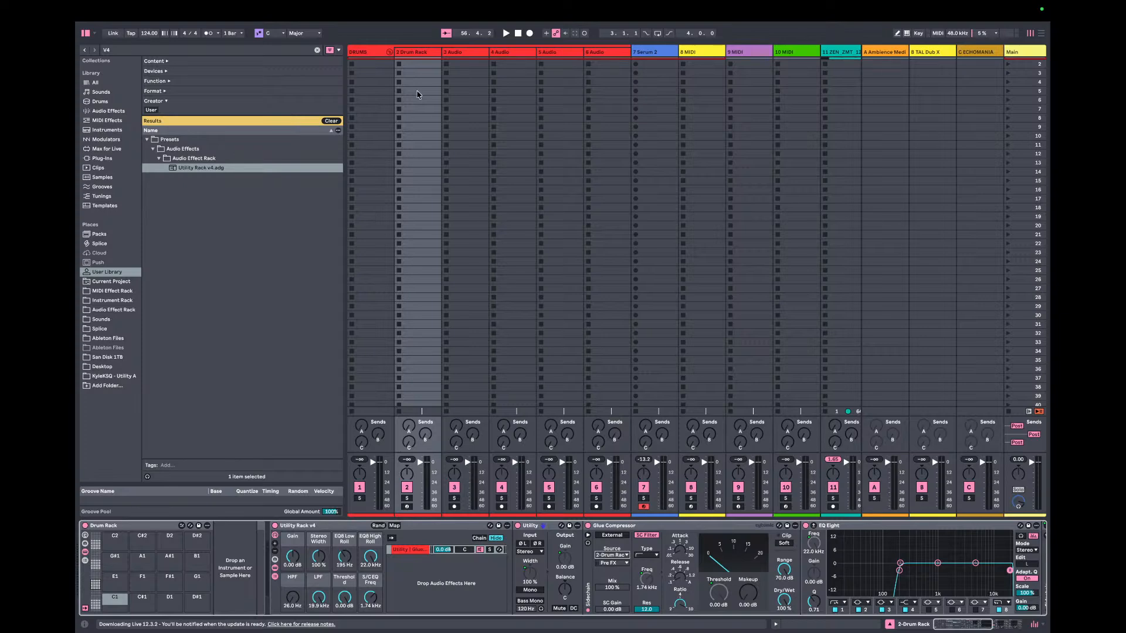
- Rename the Drum Rack track to KICK (S/X)
click(409, 53)
key(super+r)
text(KICK)
key(Return)
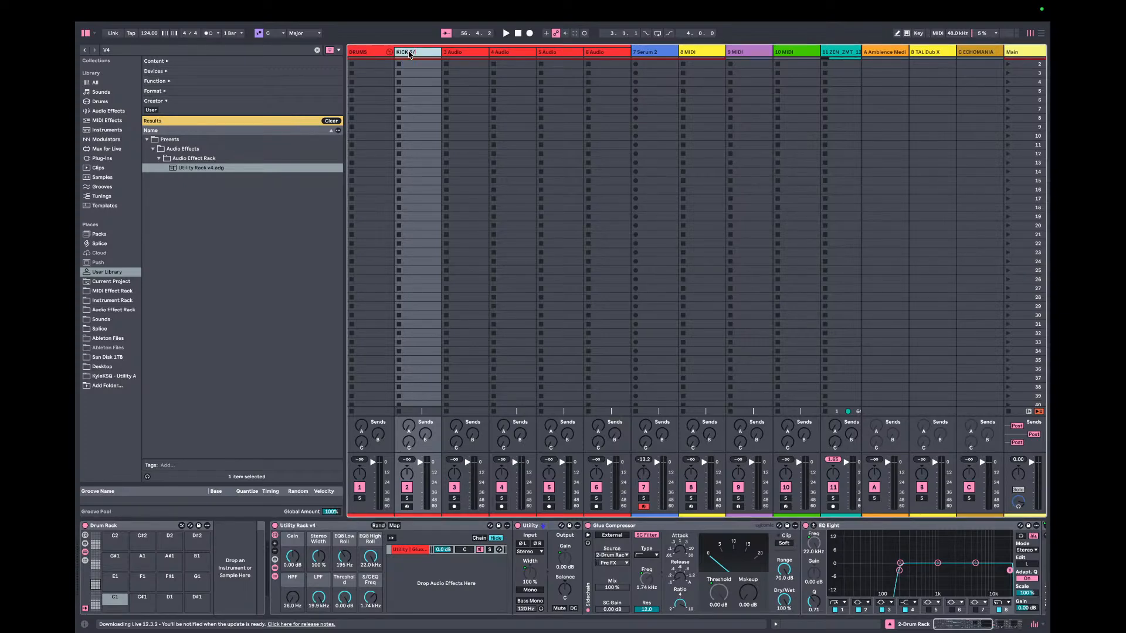
text(S/X)
key(Return)
text((S/X))
key(Return)
double_click(405, 53)
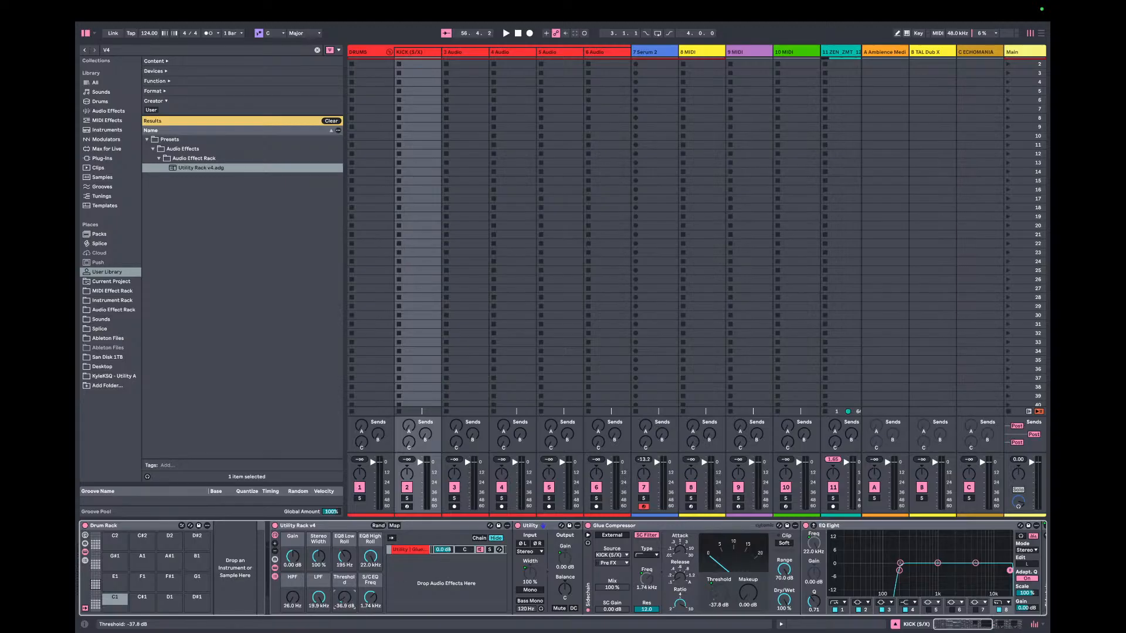
- Set the Utility Rack v4 Threshold macro to -40.0 dB and its S/C EQ Freq macro to 330 Hz
drag(345, 598, 344, 622)
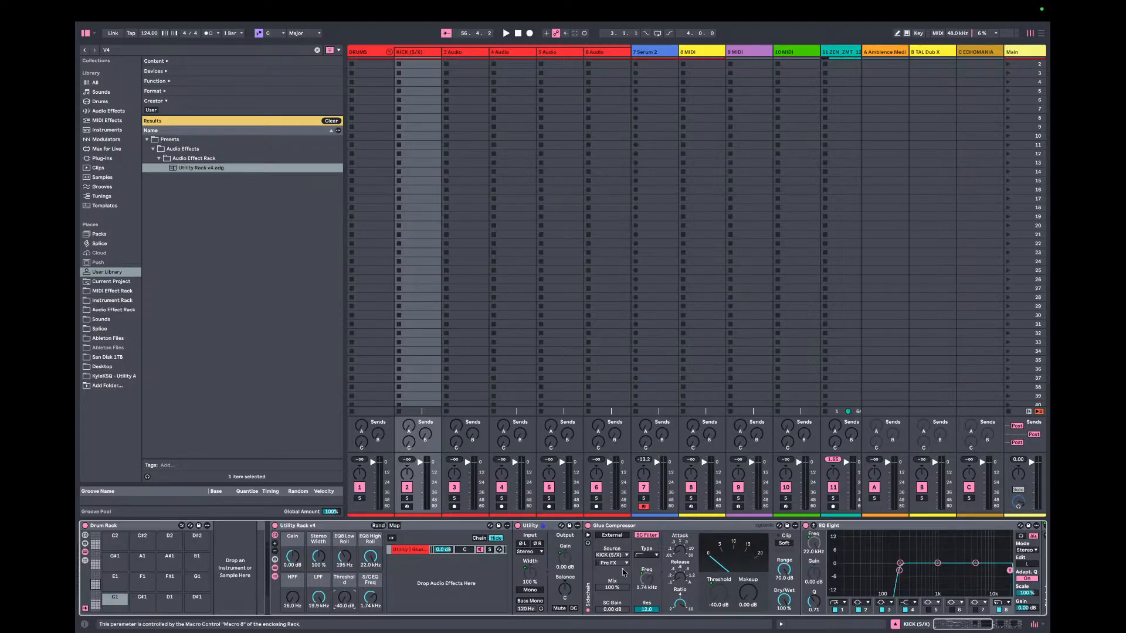
drag(370, 597, 370, 608)
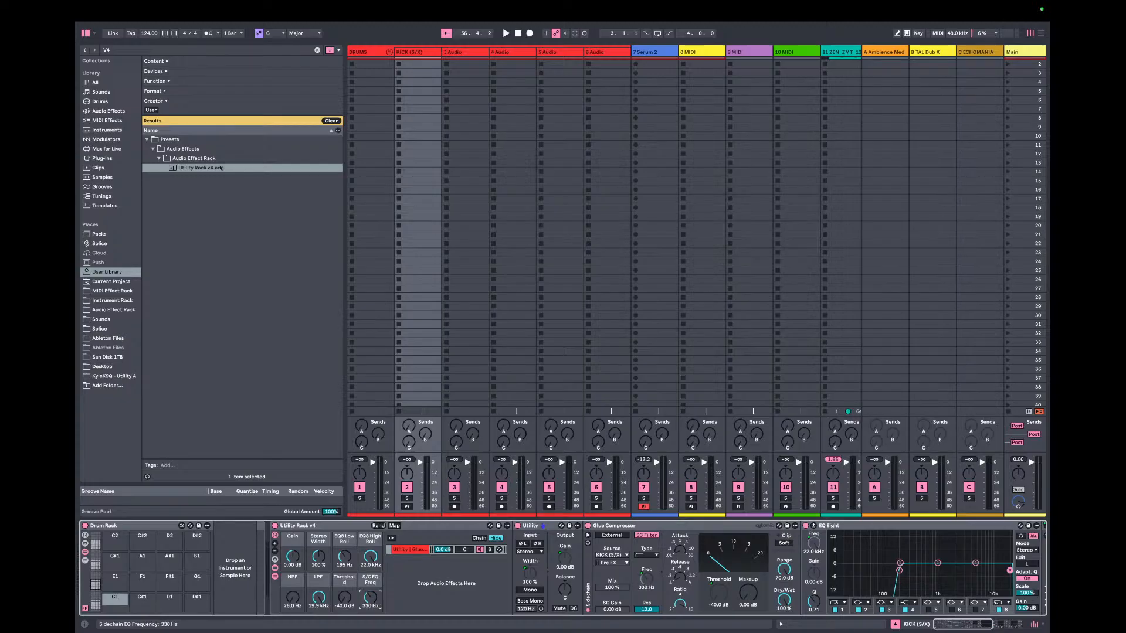
- Save the rack over the existing Utility Rack v4.adg preset and hide its chain list
click(499, 529)
key(Return)
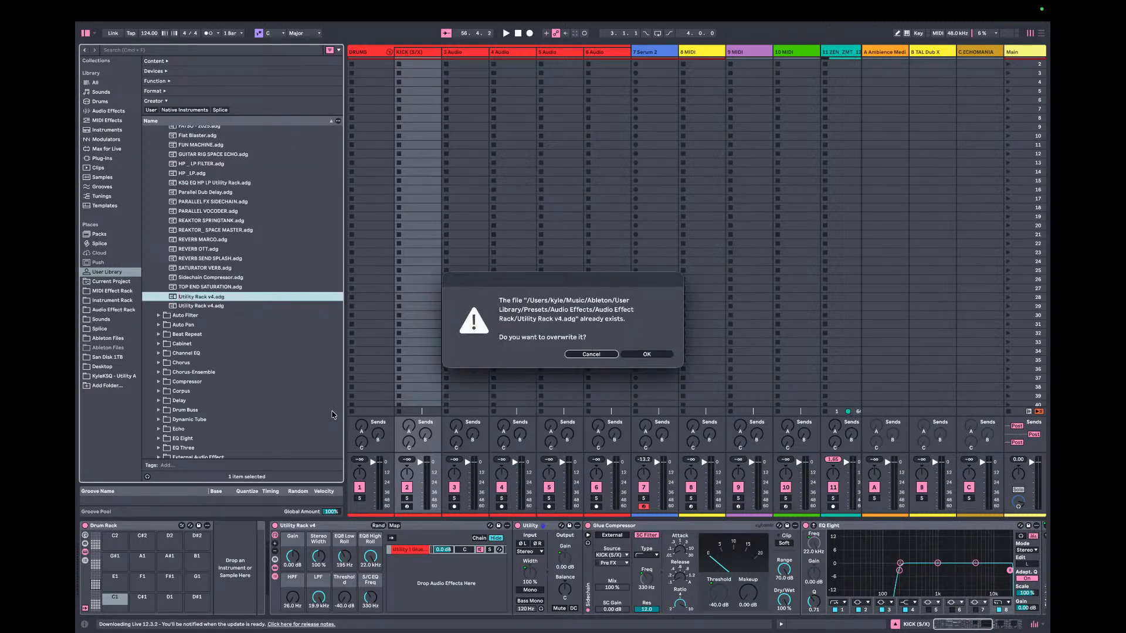
click(647, 355)
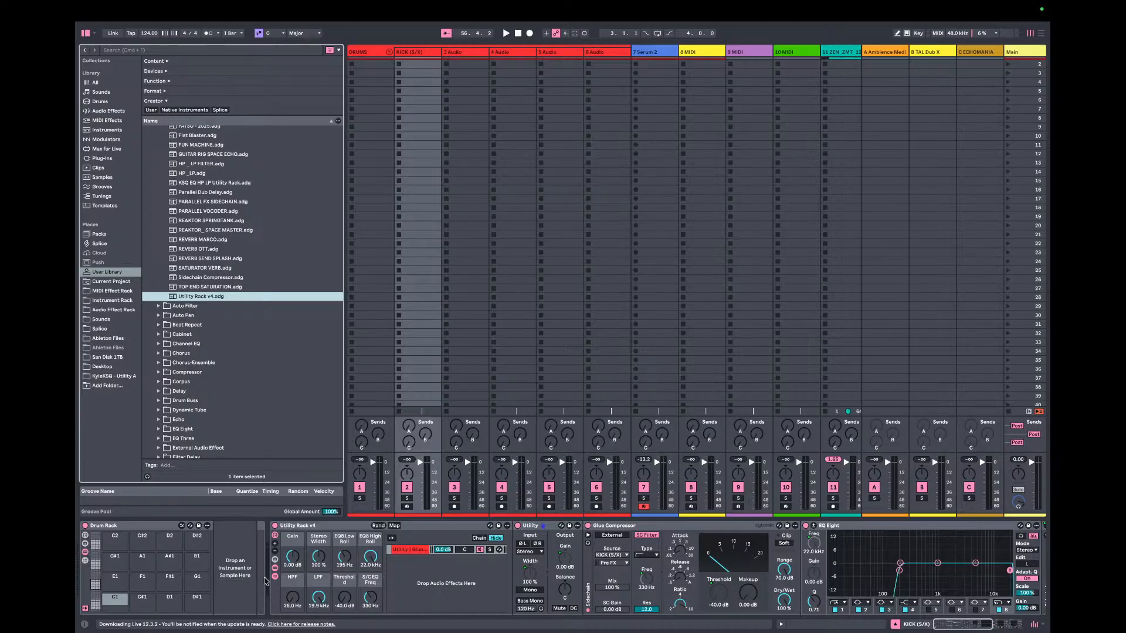
click(275, 577)
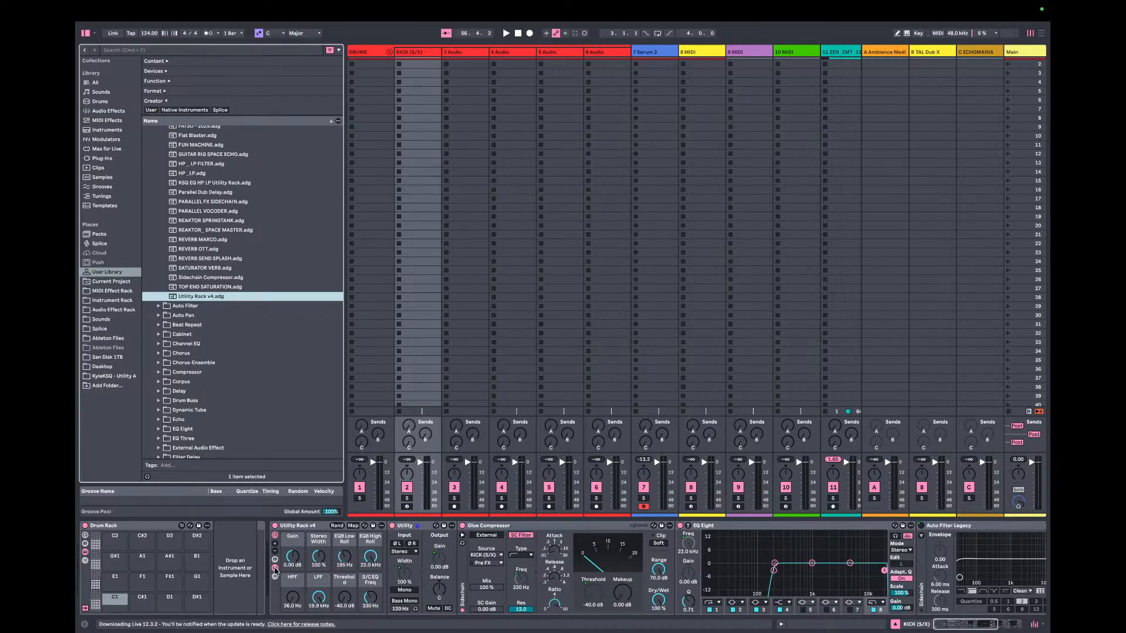
- Hide the devices inside Utility Rack v4 and save the rack over the existing Utility Rack v4.adg preset again
click(275, 567)
click(373, 527)
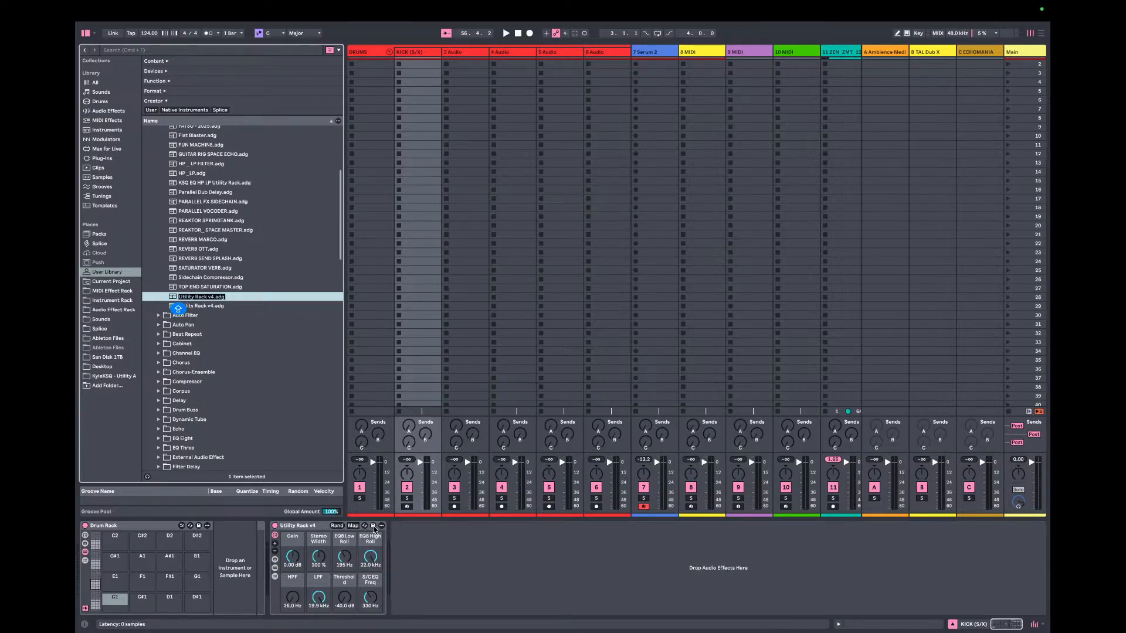
key(Return)
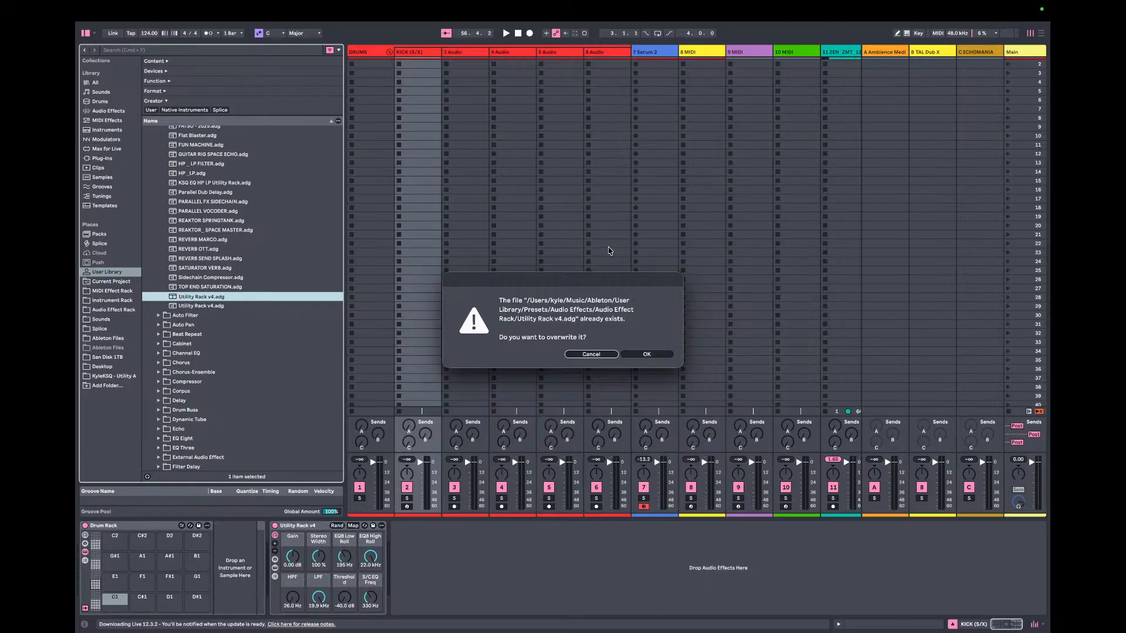
click(648, 356)
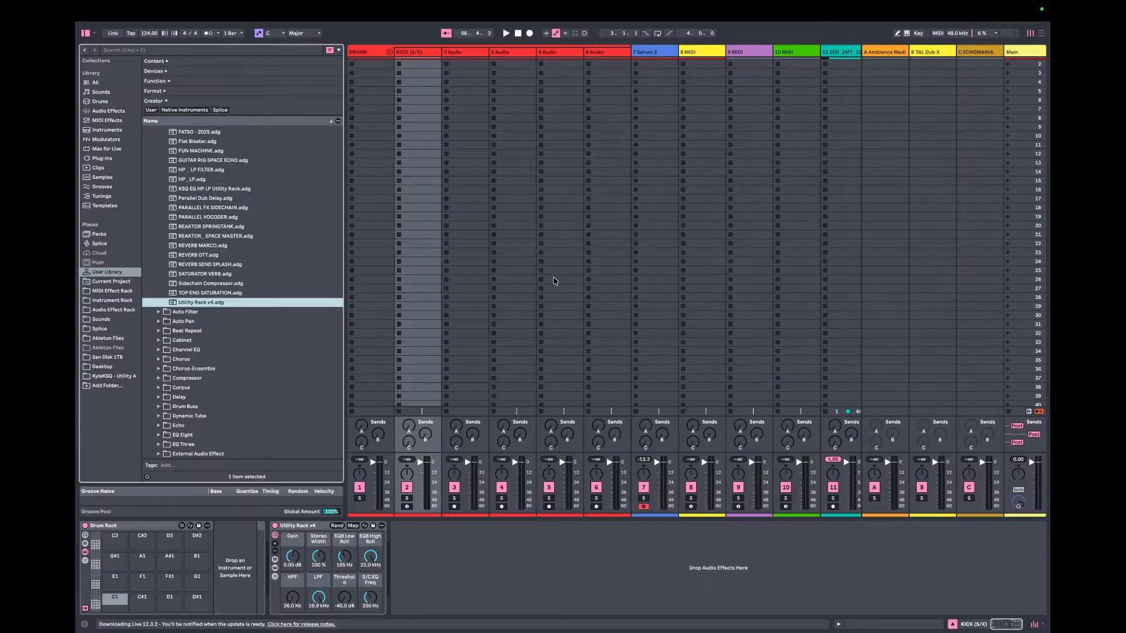
- Insert a new MIDI track directly after the KICK (S/X) track in the DRUMS group
scroll(558, 284, up, 1)
double_click(417, 50)
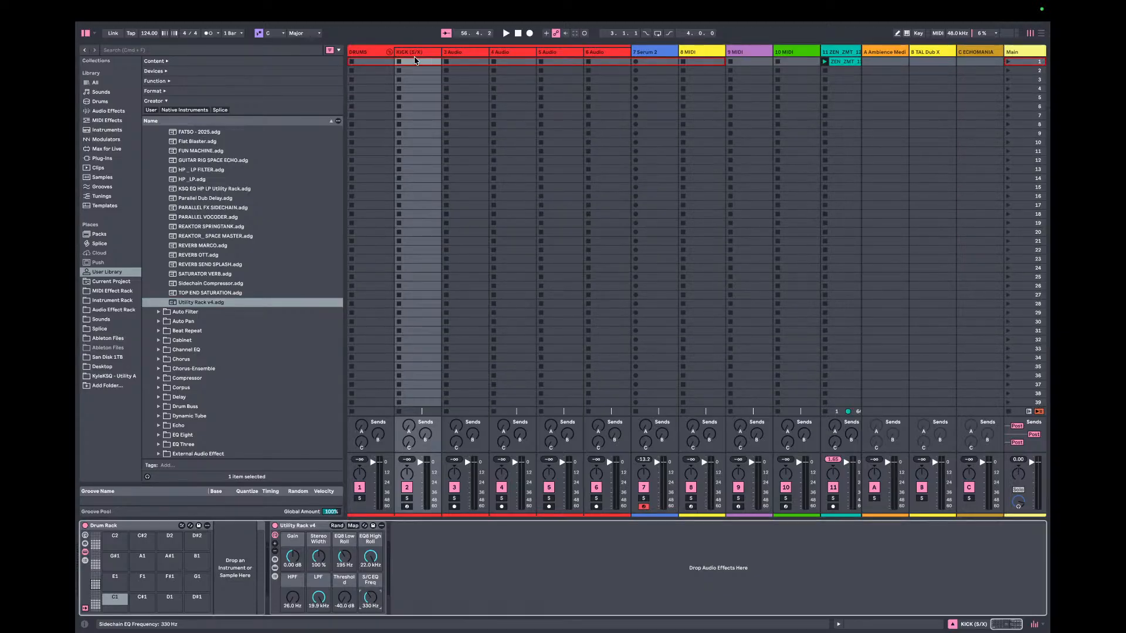
click(460, 51)
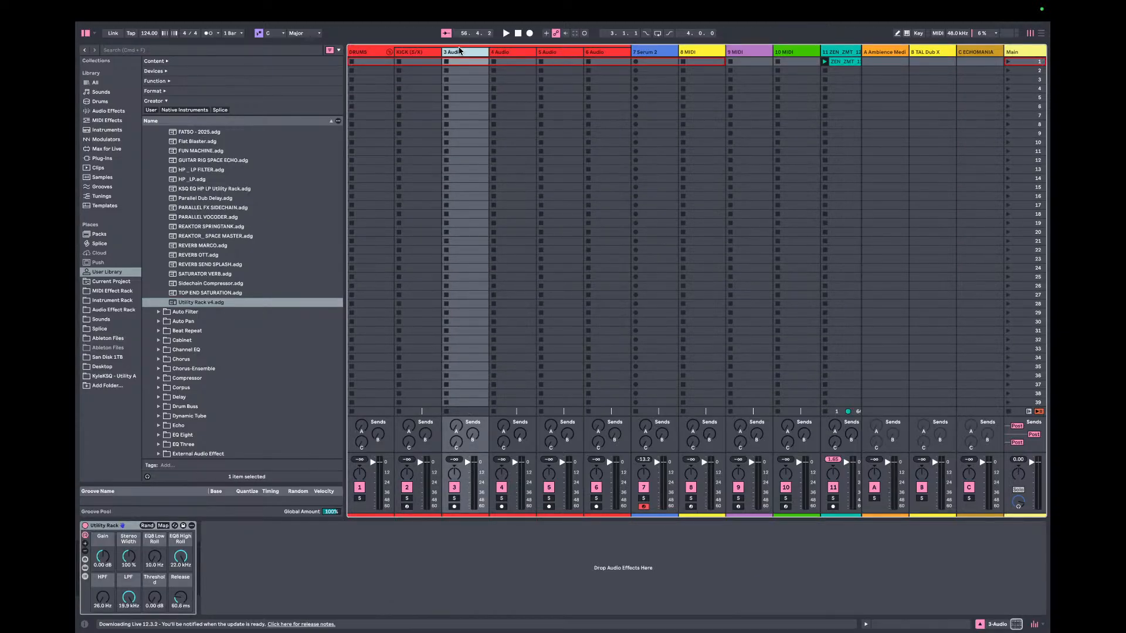
click(432, 54)
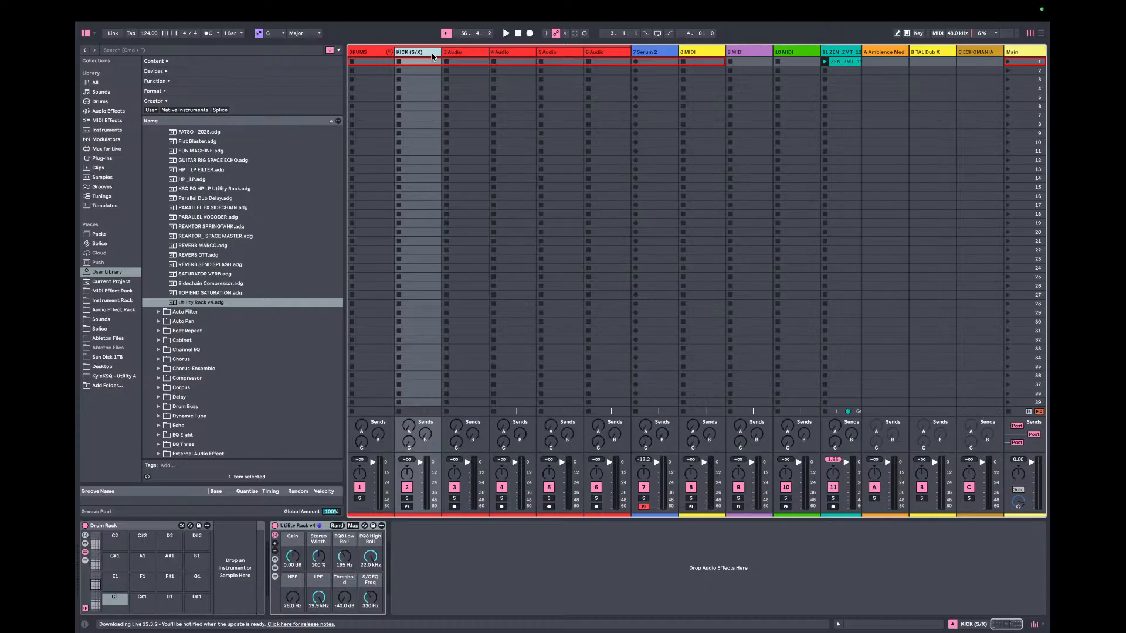
right_click(432, 54)
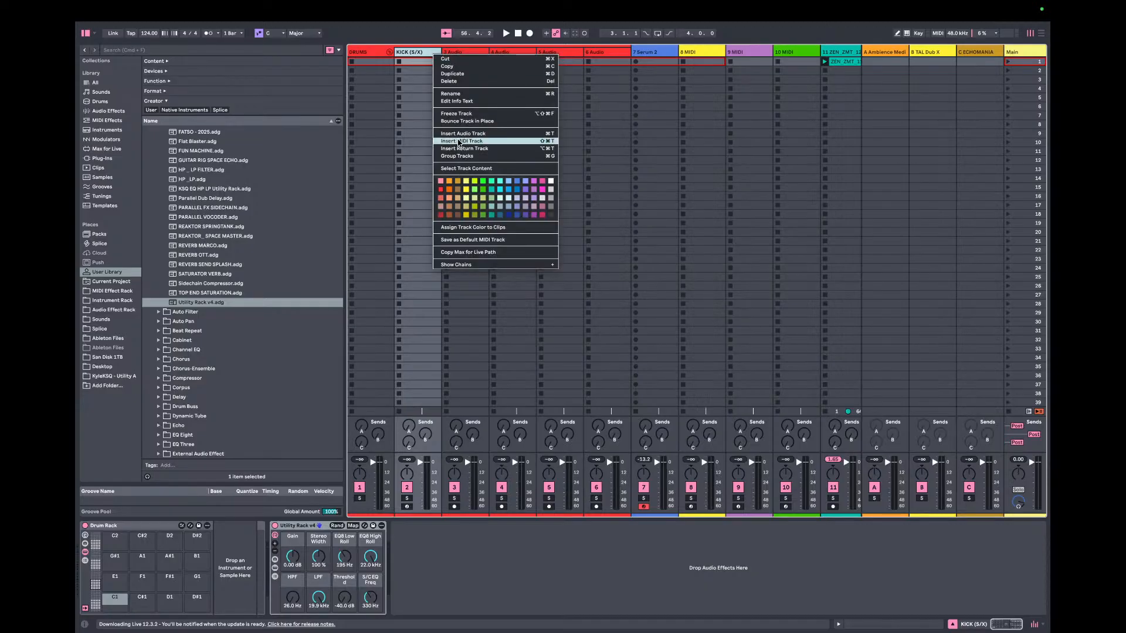
click(459, 143)
click(415, 54)
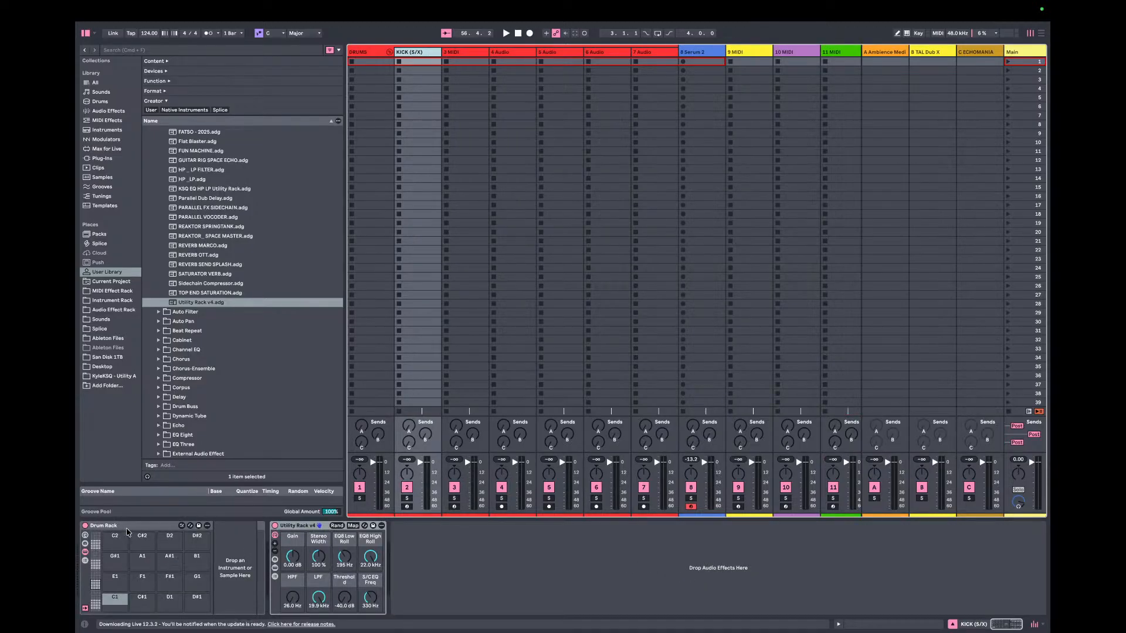
- Move the Drum Rack and Utility Rack v4 from KICK (S/X) to the new MIDI track and duplicate that track twice
click(335, 526)
key(super+z)
drag(312, 525, 469, 53)
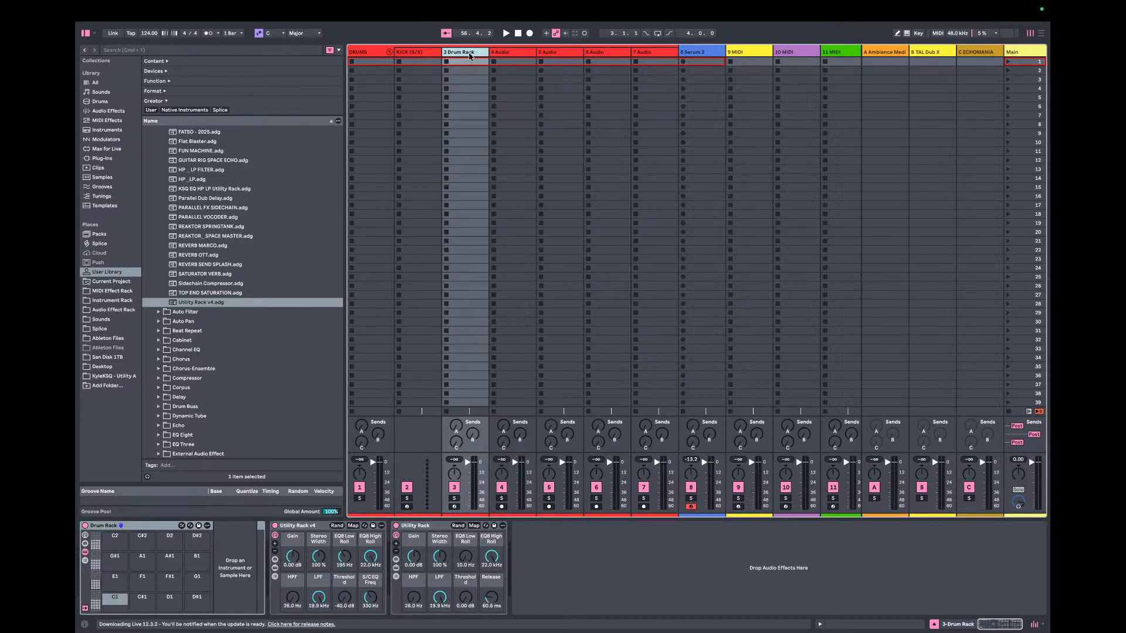
key(super+d)
key(super+d)
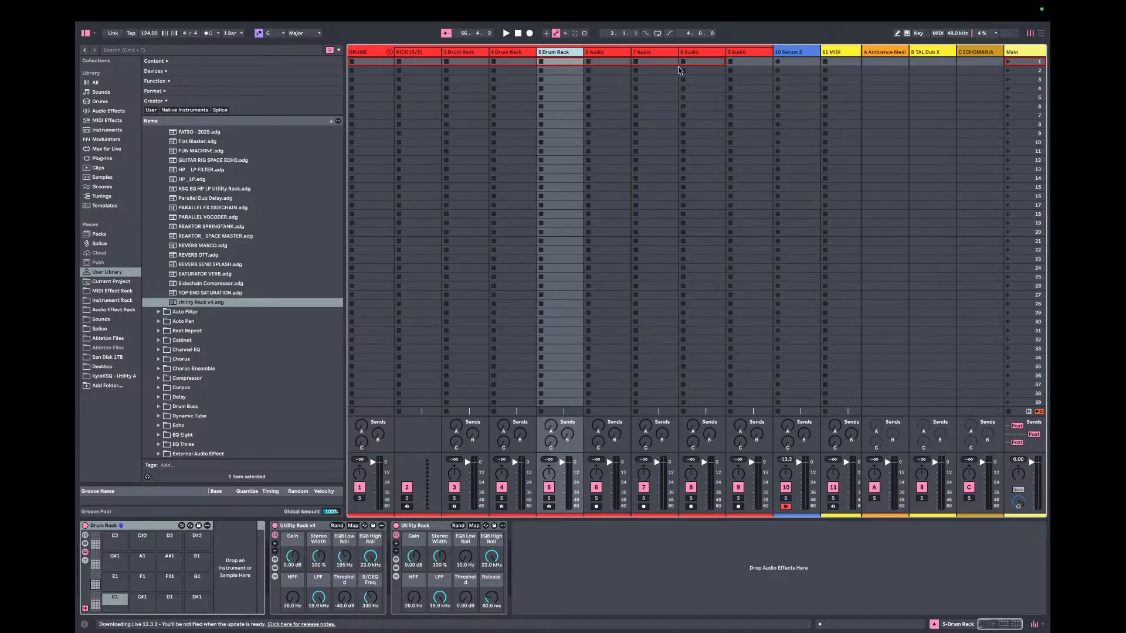
- Fold the DRUMS group, group the tracks from 10 Serum 2 through 17 Audio, and name the group NOT SYNTHS
click(389, 53)
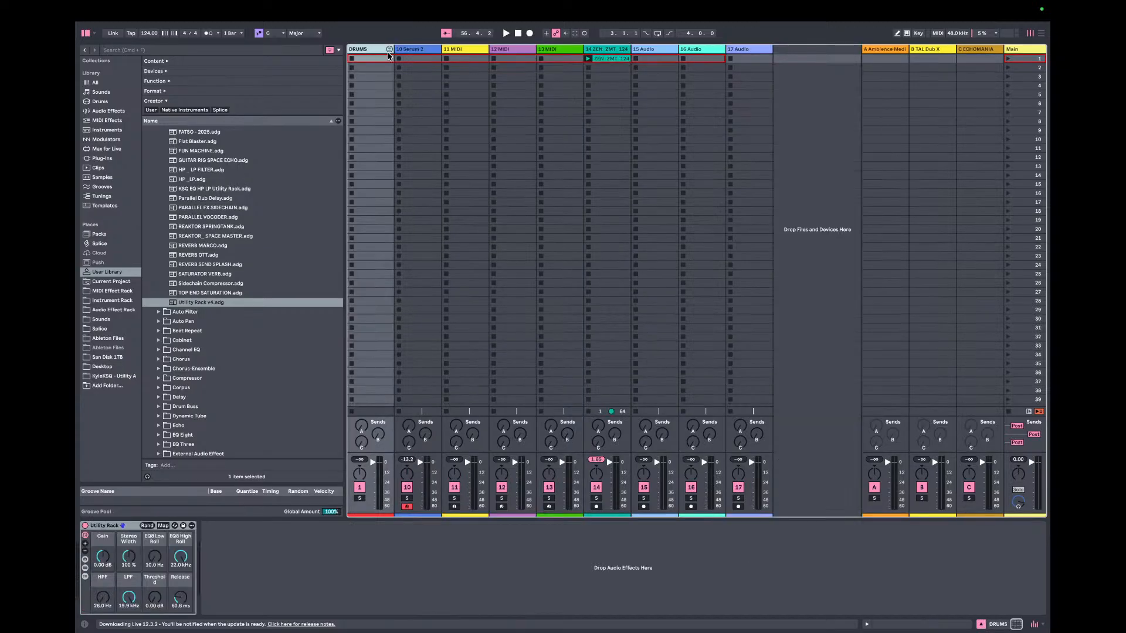
click(413, 51)
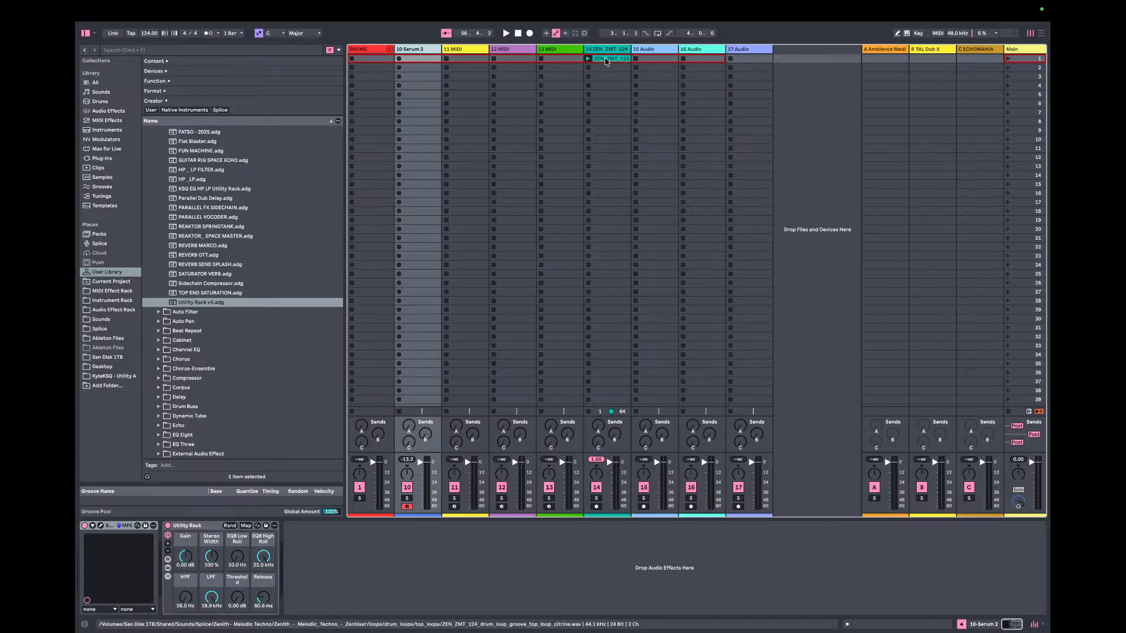
shift+click(752, 54)
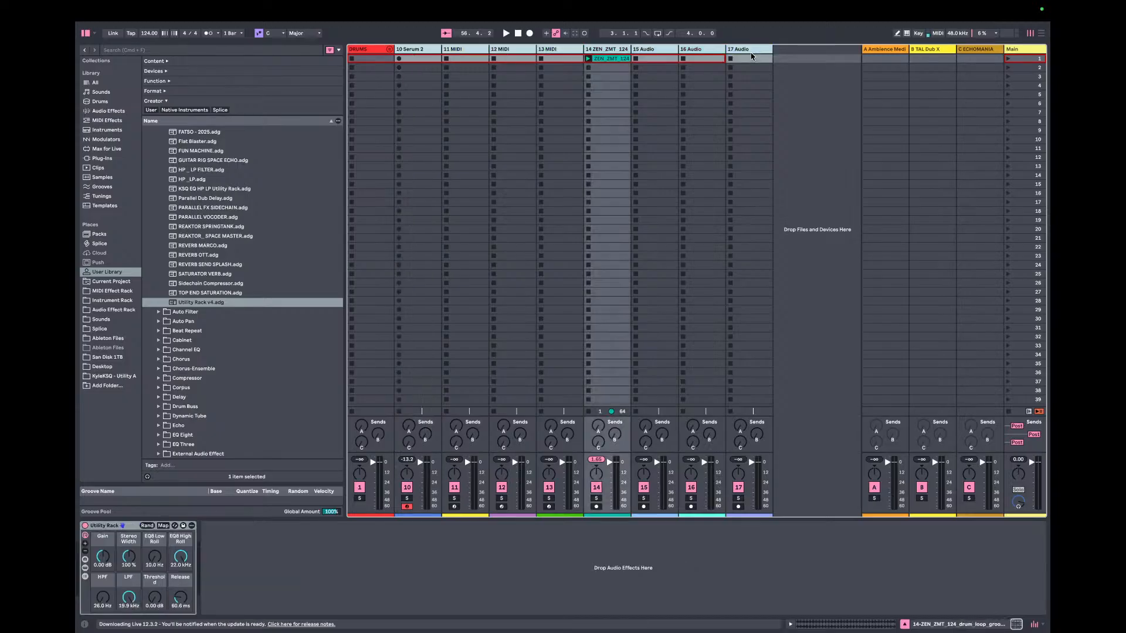
key(super+g)
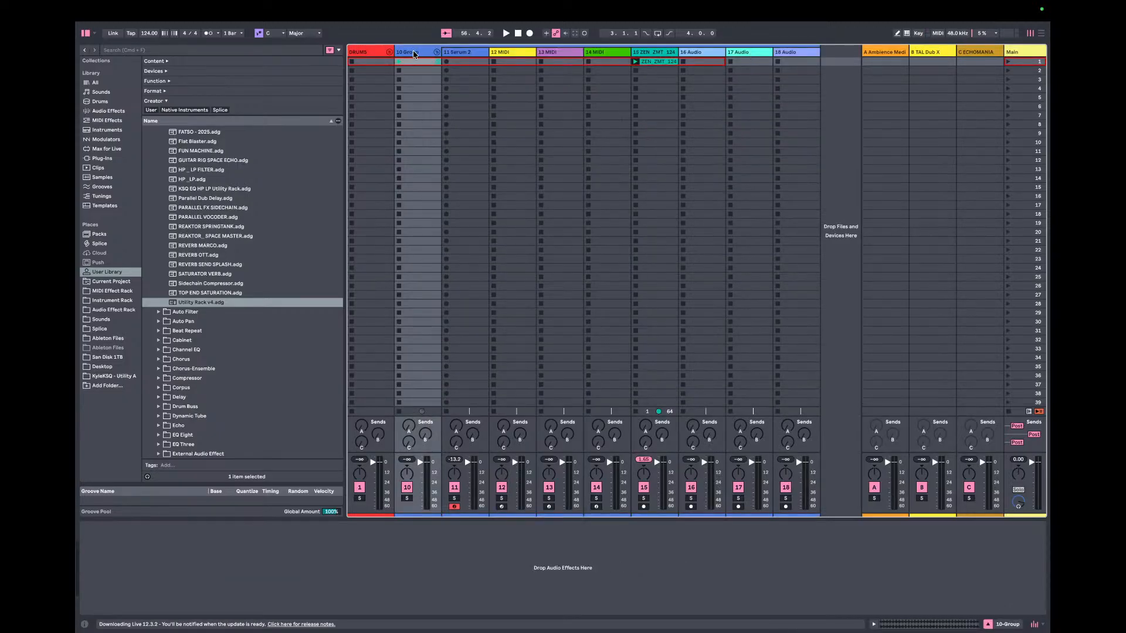
text(NOT SYNTHS)
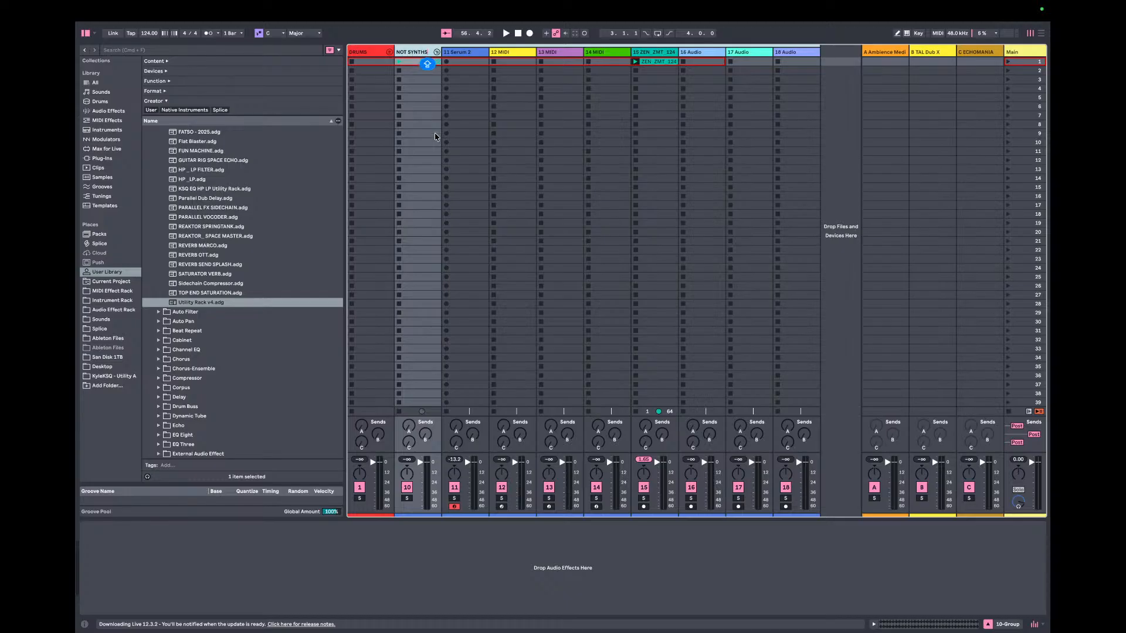
key(Return)
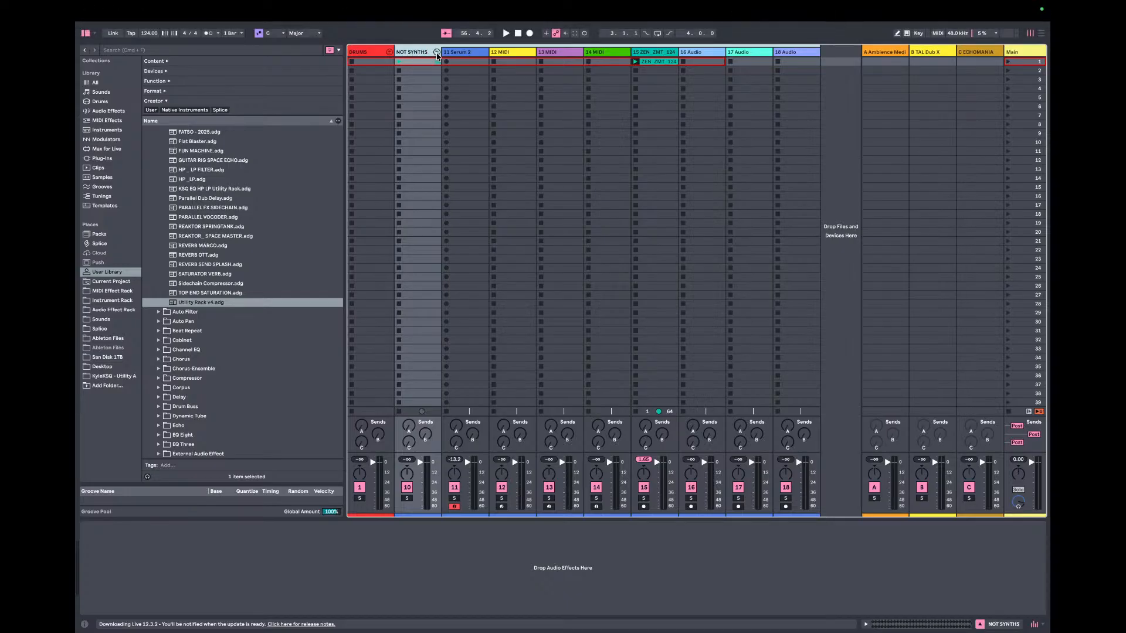
- Fold the NOT SYNTHS group and add two audio tracks and two MIDI tracks after it
click(437, 54)
key(super+t)
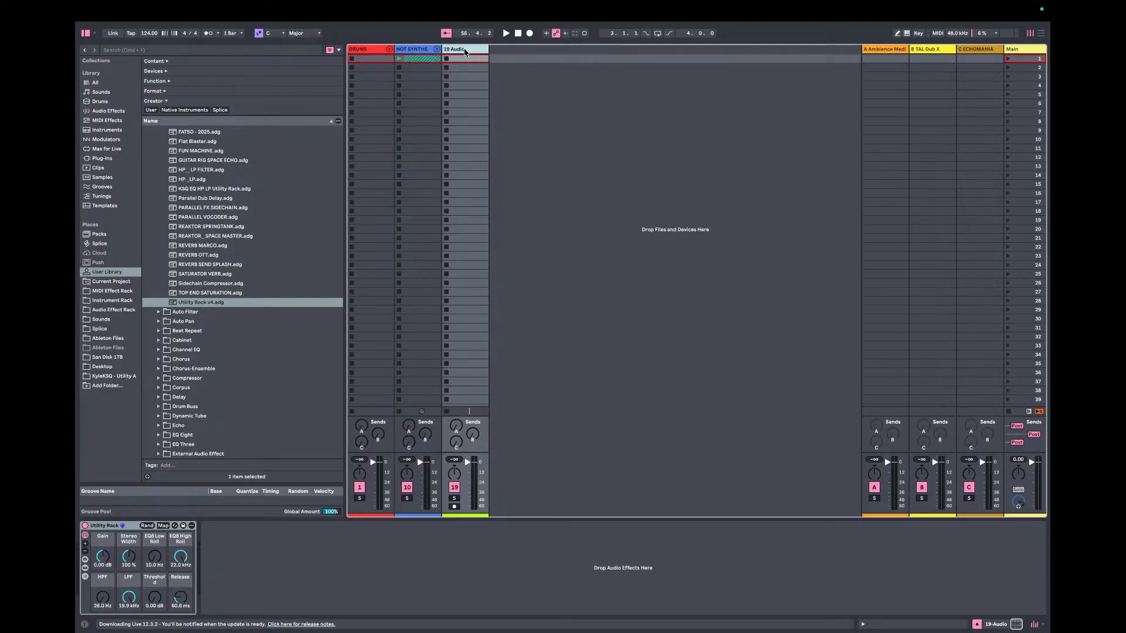
key(super+t)
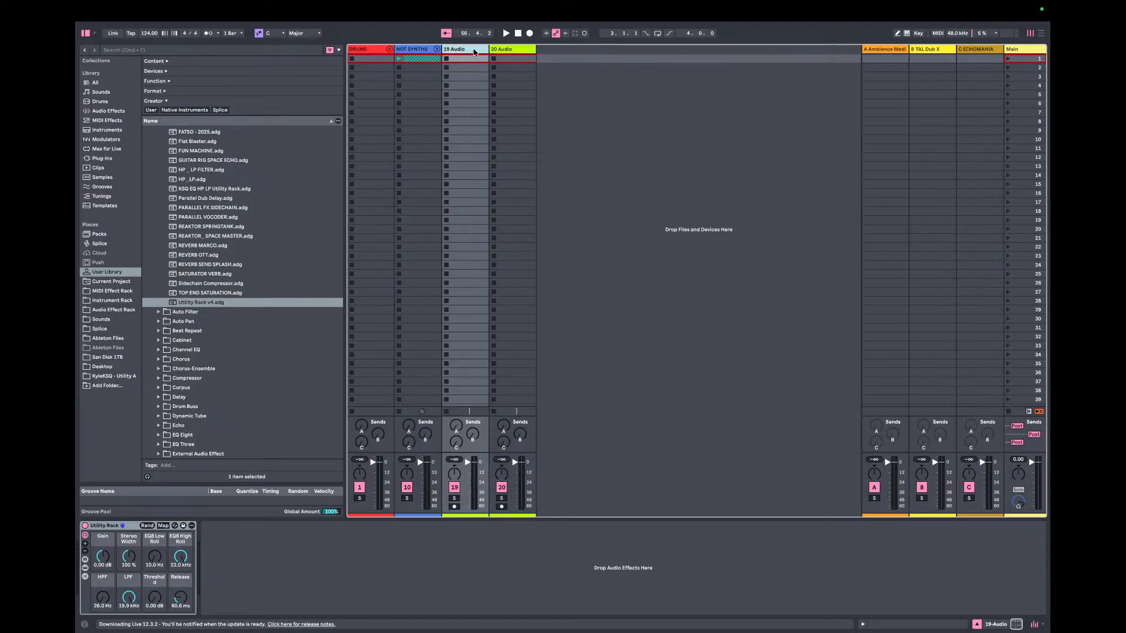
click(515, 53)
right_click(515, 53)
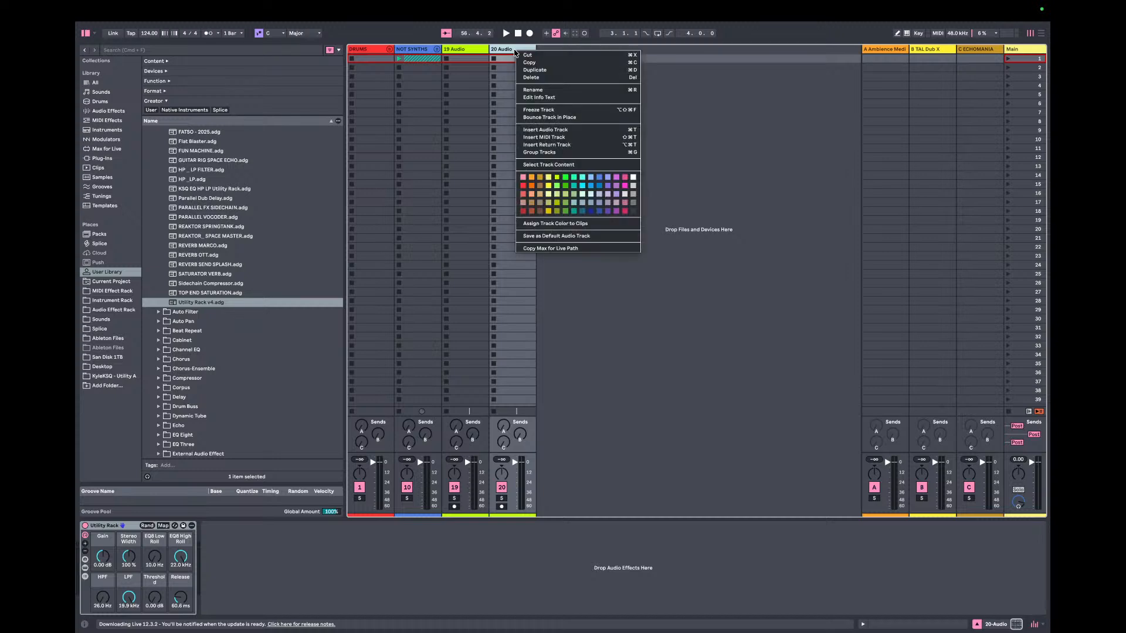
drag(542, 50, 487, 47)
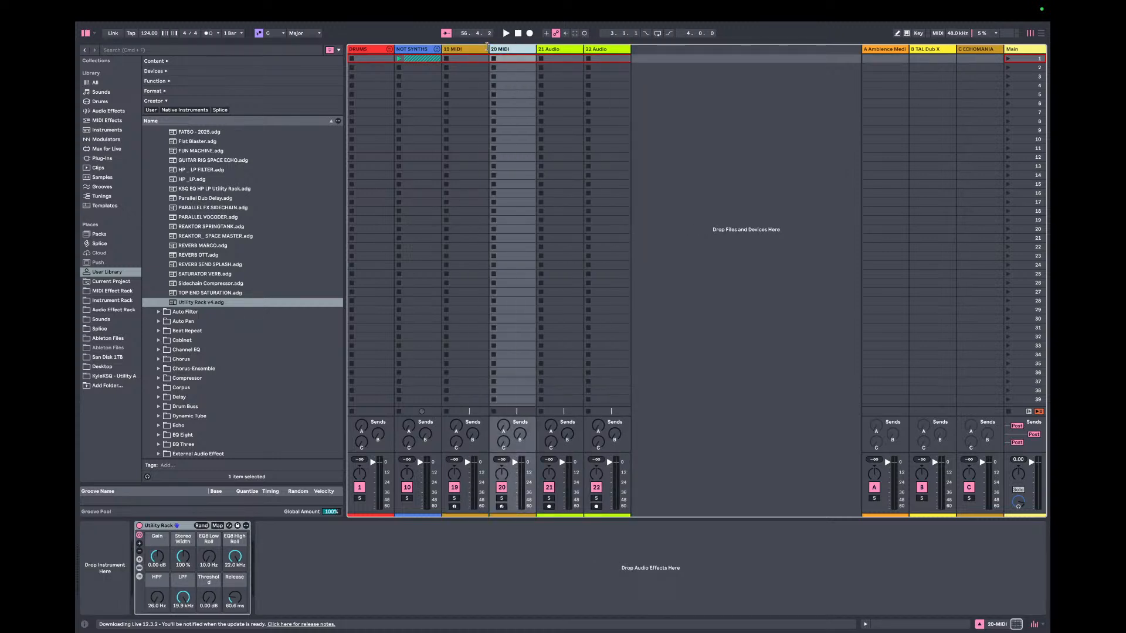
- Group the newly added MIDI and audio tracks, placing all four of them in the same group
click(475, 54)
click(515, 53)
shift+click(601, 51)
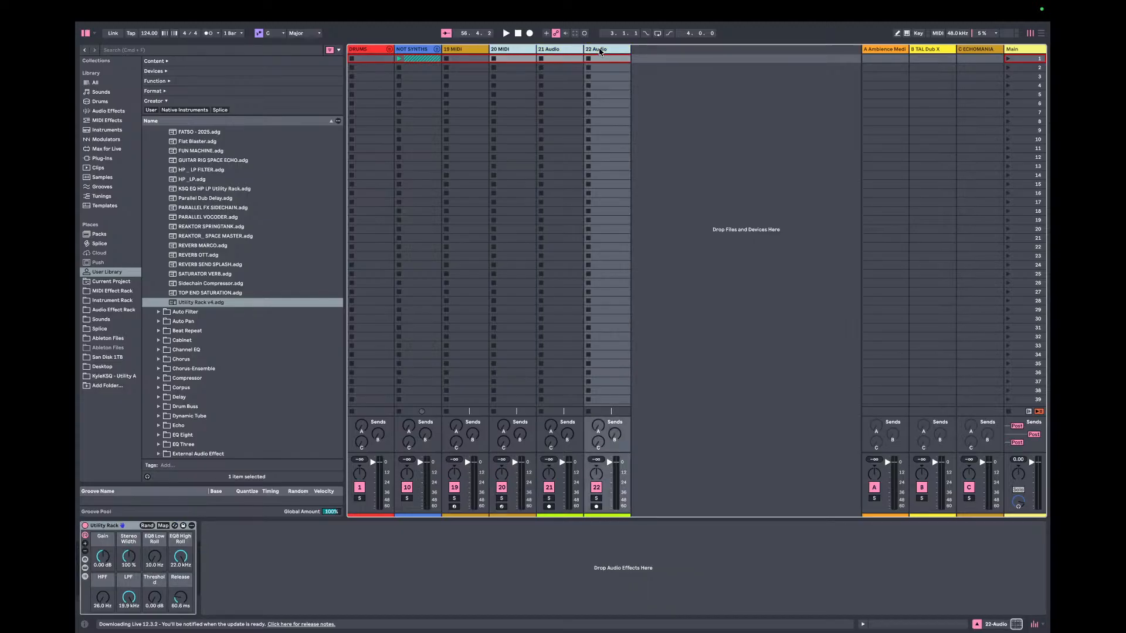
key(super+g)
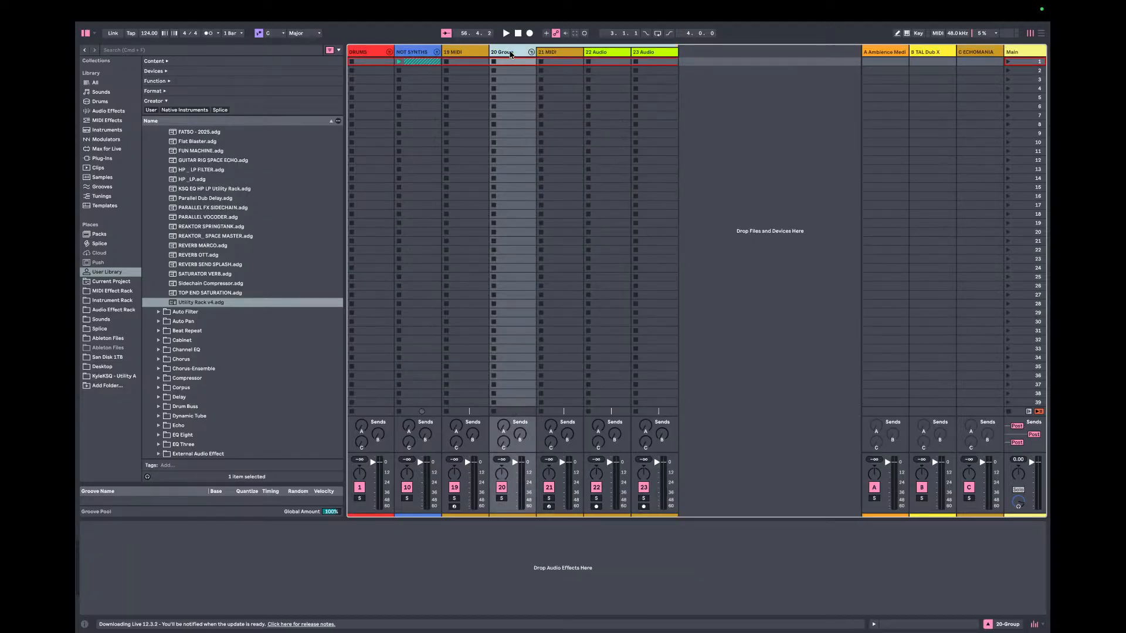
drag(502, 53, 464, 54)
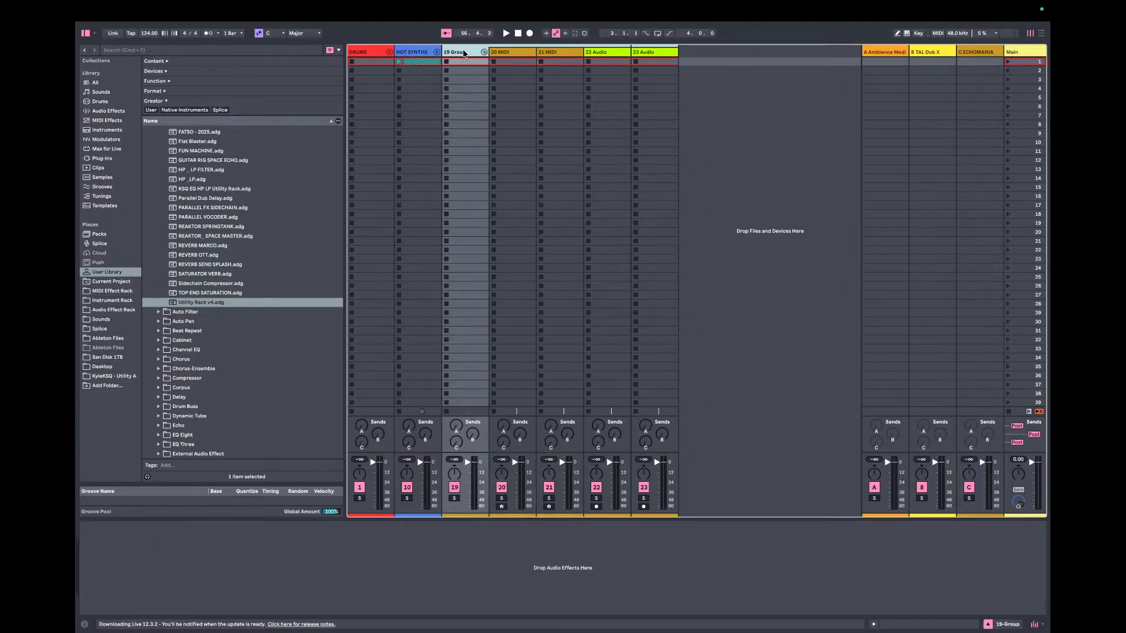
- Rename the new group FX and fold it
right_click(463, 54)
key(Escape)
key(super+r)
text(FX)
key(Return)
click(483, 51)
- Replace the old Utility Rack on the DRUMS group with the Utility Rack v4 preset
click(373, 53)
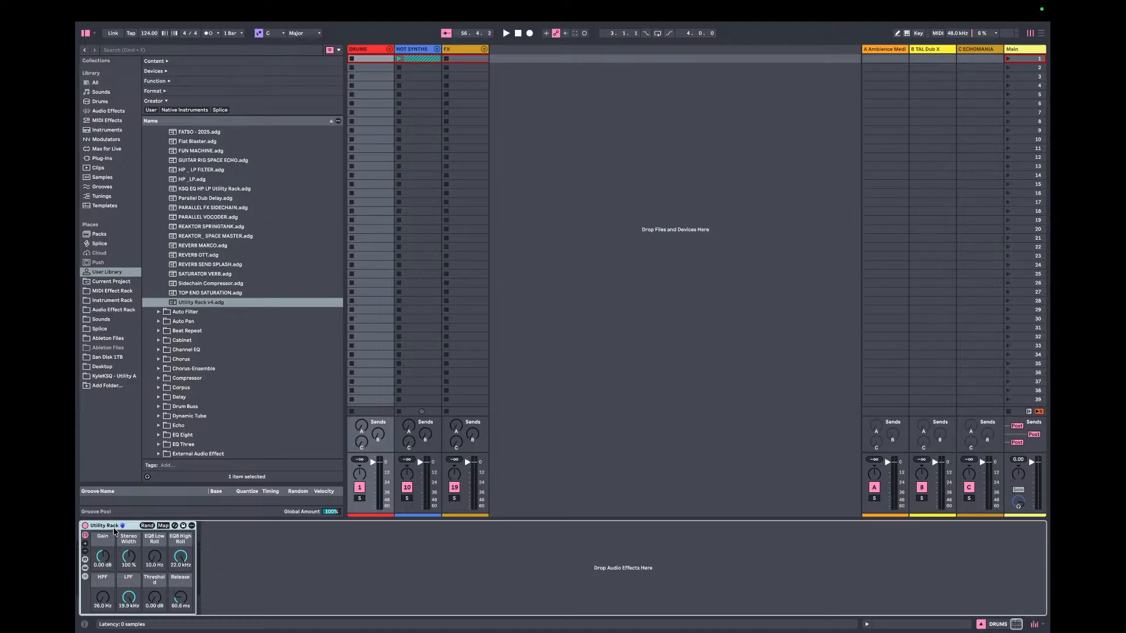
drag(185, 299, 292, 593)
key(Delete)
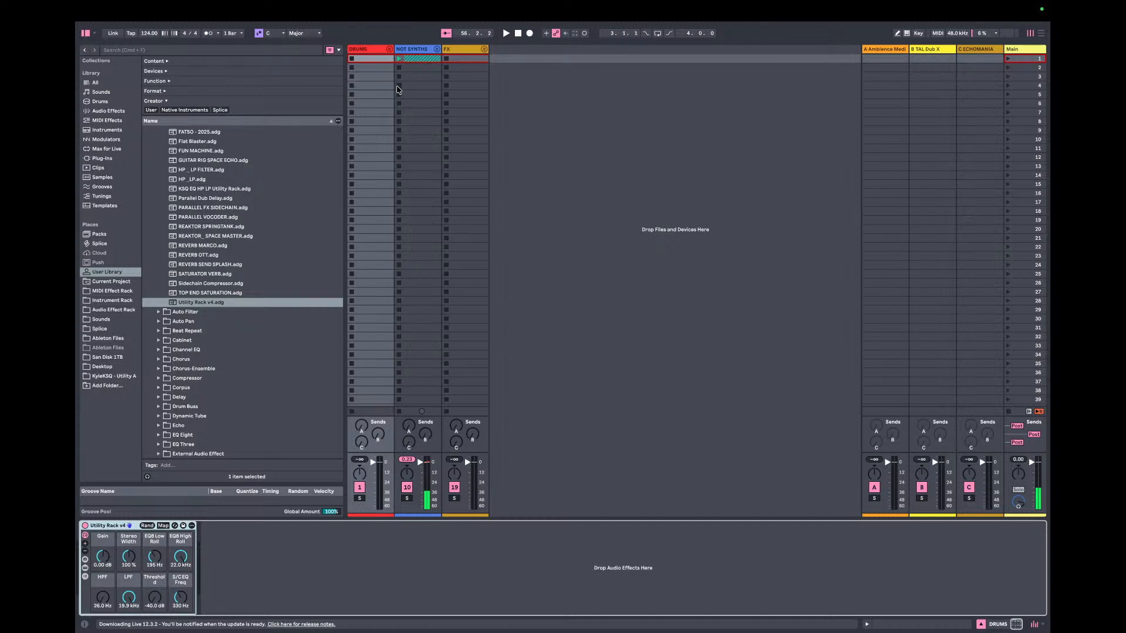
- Delete the old Utility Rack from 3 Drum Rack and move its Drum Rack and Utility Rack v4 back to KICK (S/X)
click(389, 49)
click(410, 53)
double_click(417, 56)
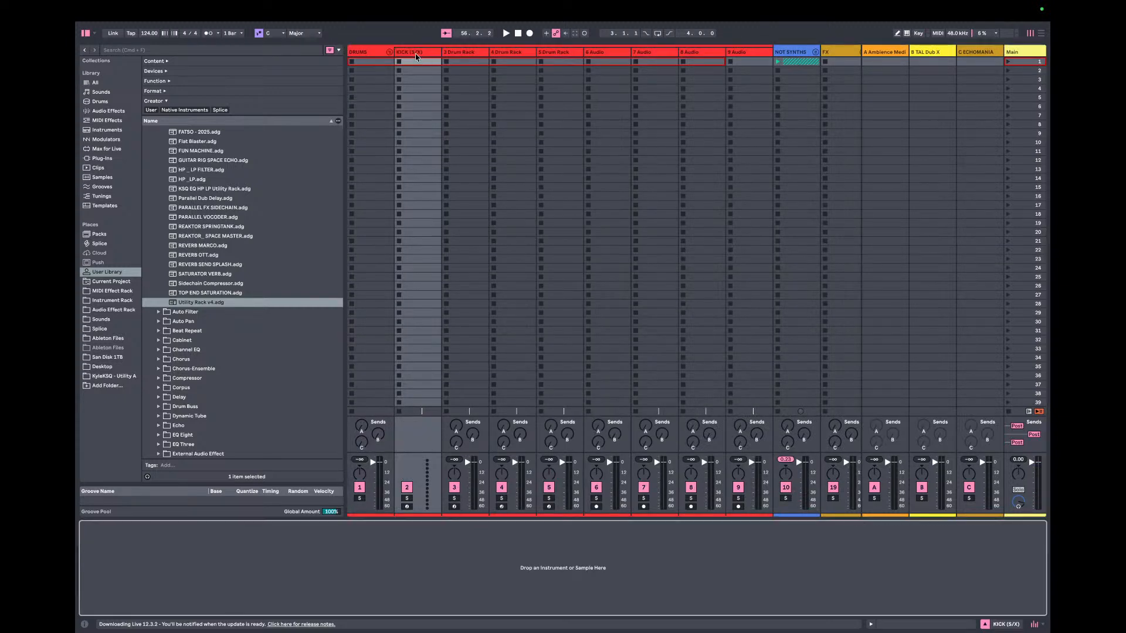
click(463, 56)
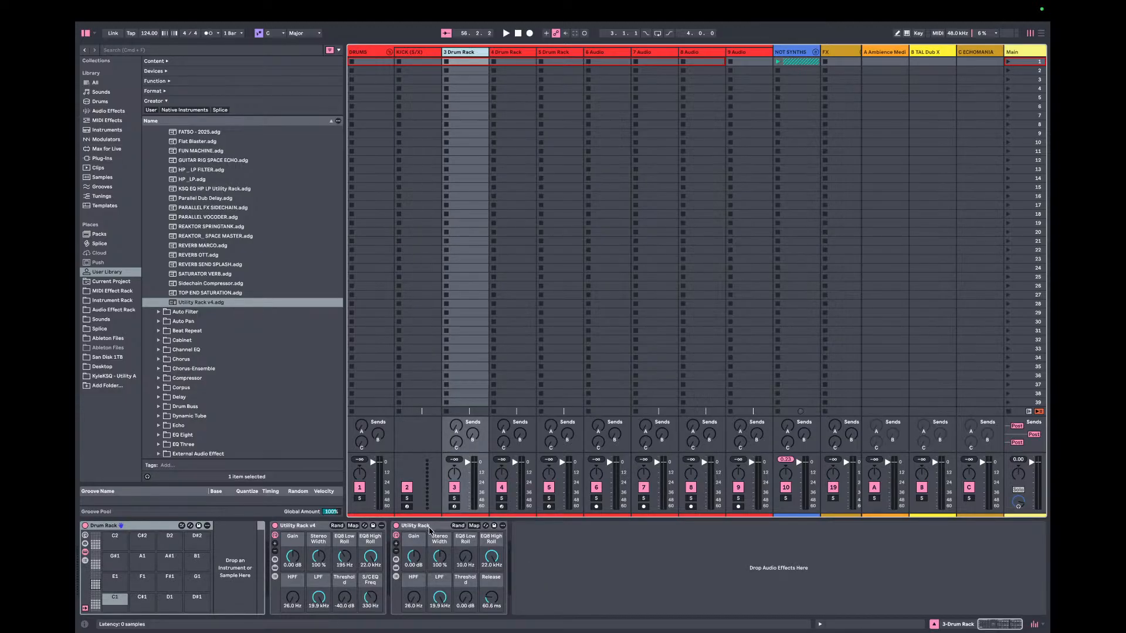
click(421, 527)
key(Delete)
drag(104, 525, 413, 60)
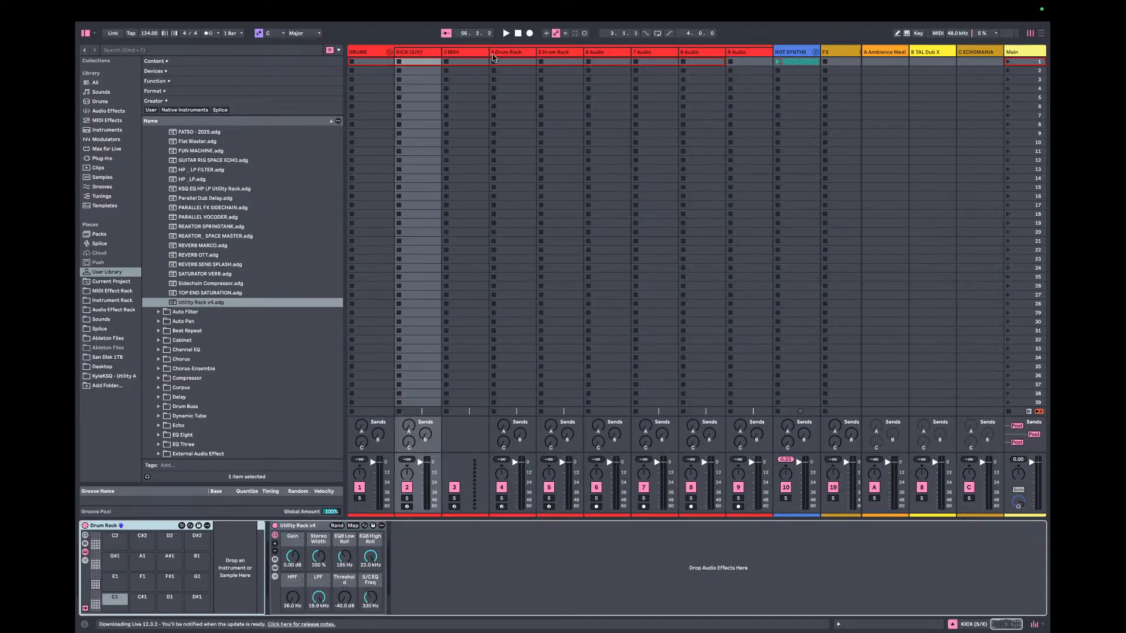
- Remove the old Utility Rack from the 4 Drum Rack and 5 Drum Rack tracks, keeping Utility Rack v4
click(506, 54)
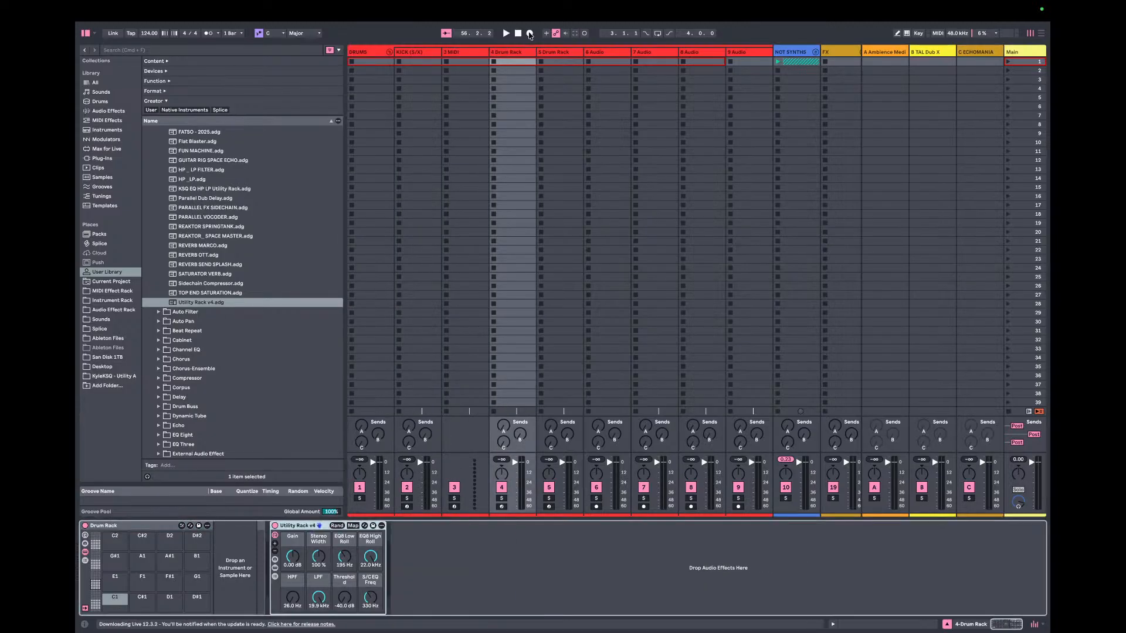
click(557, 53)
click(429, 526)
key(Delete)
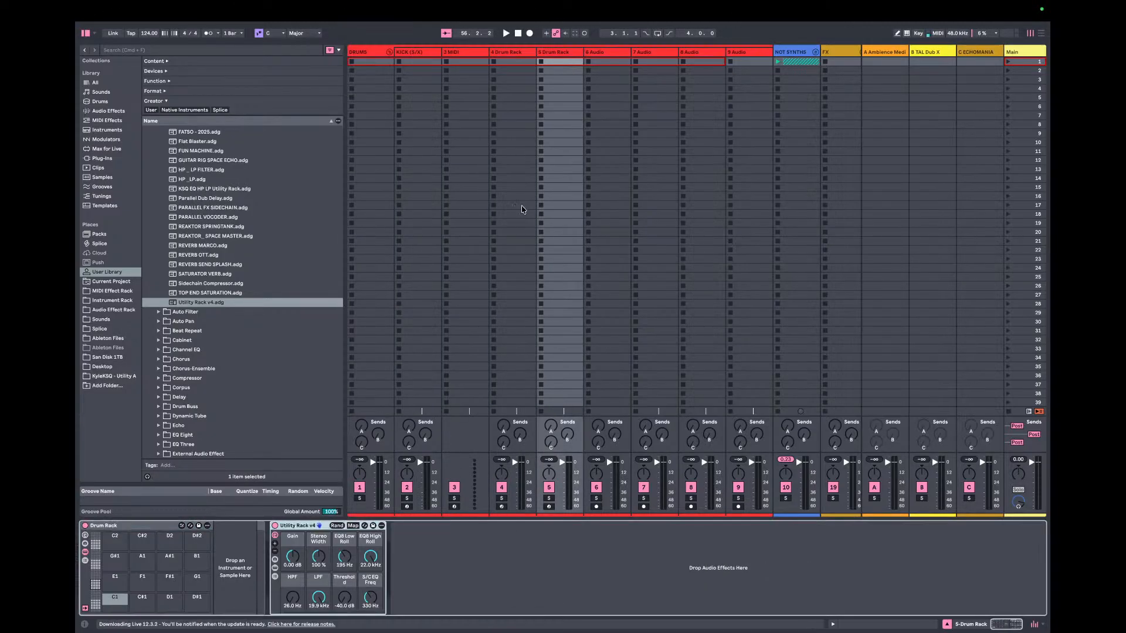
- Unfold the NOT SYNTHS group and replace the old Utility Rack on 11 Serum 2 with Utility Rack v4
scroll(737, 81, right, 2)
click(773, 52)
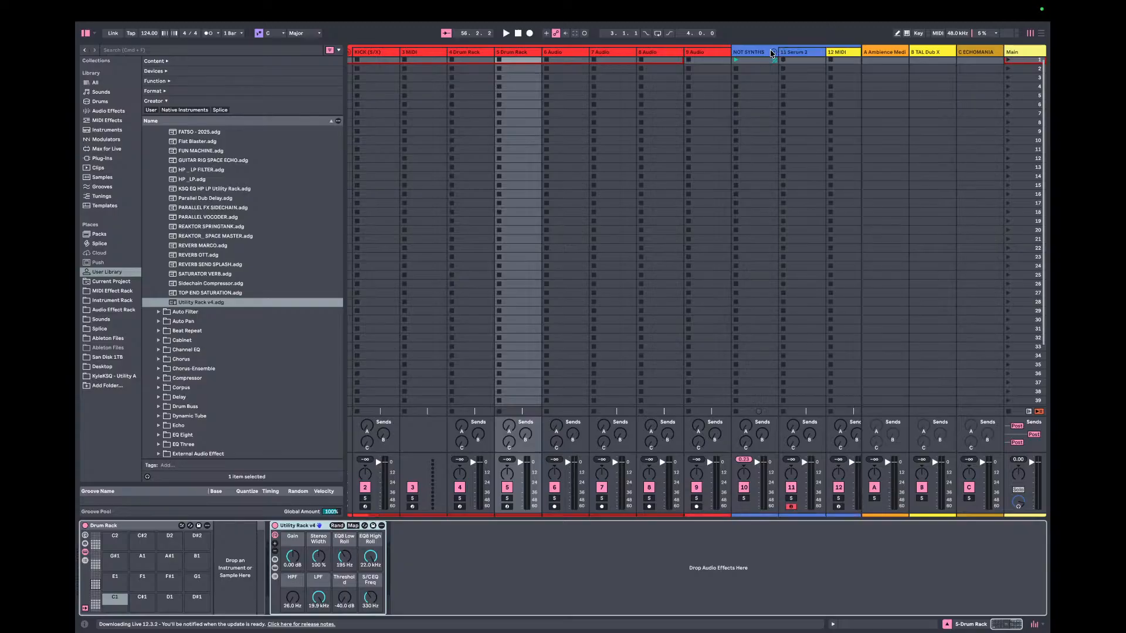
click(788, 53)
click(179, 528)
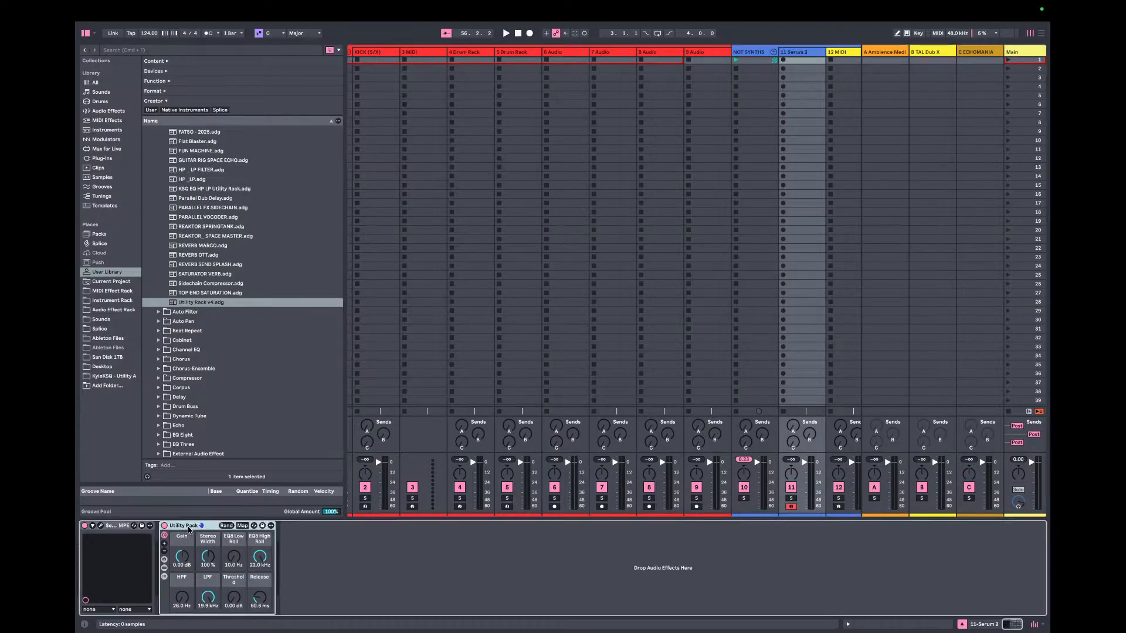
key(Delete)
drag(188, 310, 229, 559)
- Replace the old Utility Rack on the 12 MIDI track with the Utility Rack v4 preset
scroll(762, 155, right, 3)
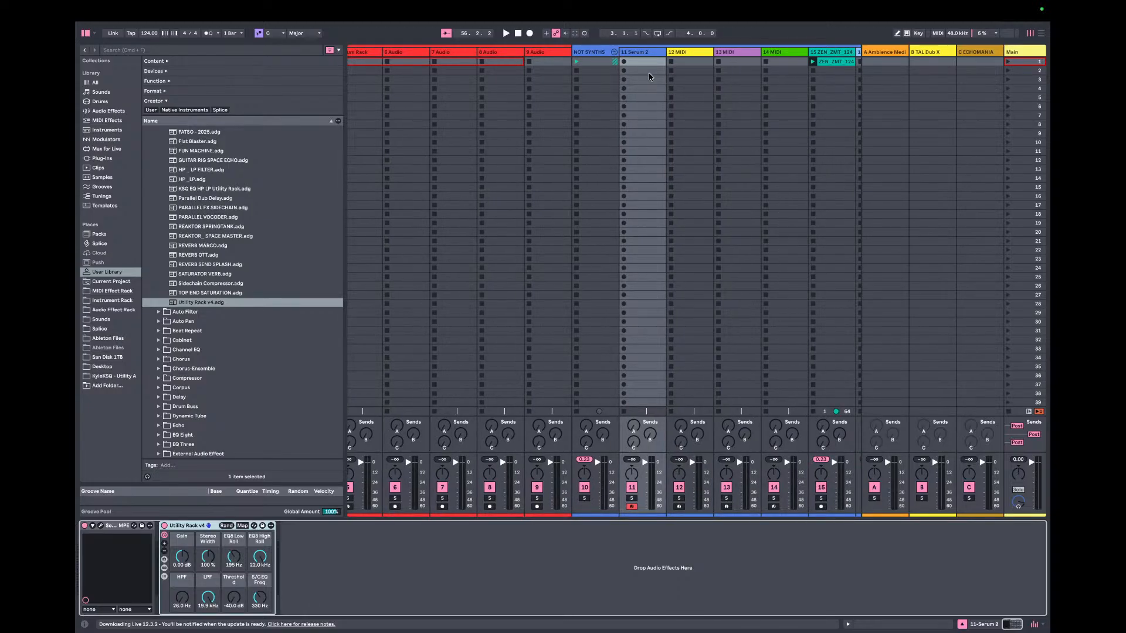
click(691, 54)
click(159, 526)
key(Delete)
drag(181, 301, 196, 559)
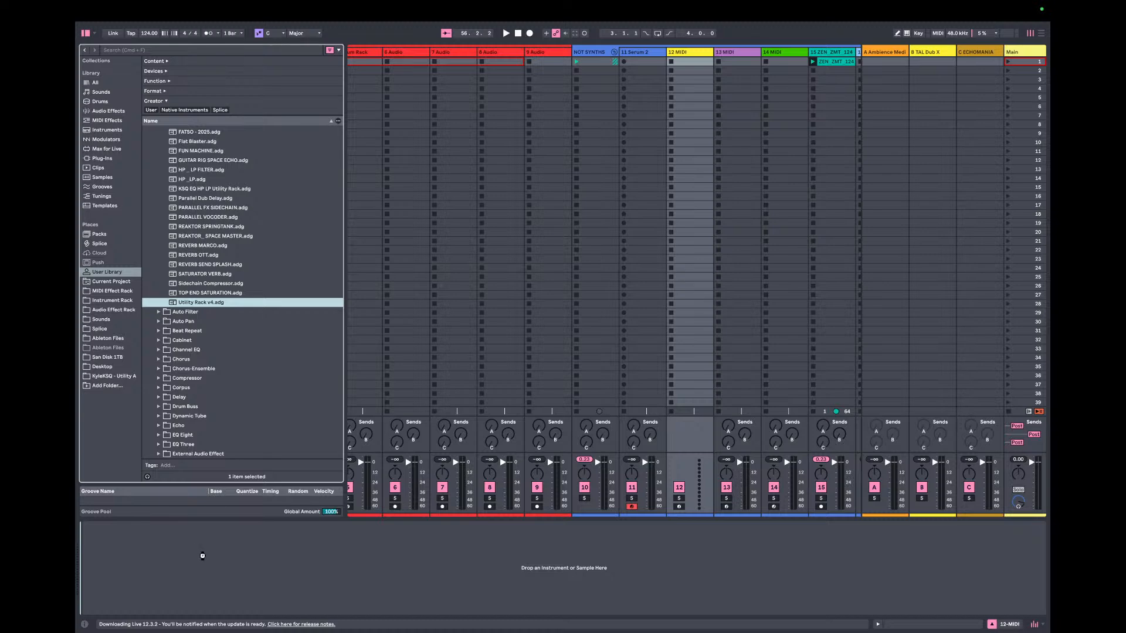
- Replace the old Utility Rack on the 13 MIDI track with the Utility Rack v4 preset
click(741, 55)
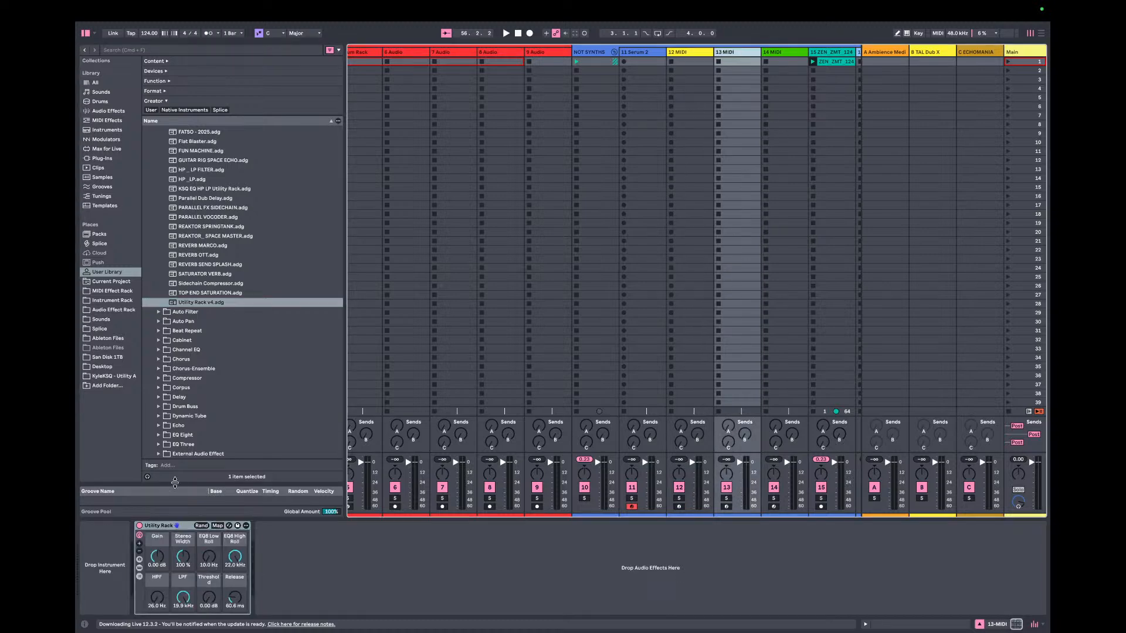
click(159, 526)
key(Delete)
drag(187, 302, 174, 583)
- Switch to the Music app, play the song Fade Away v6, and return to Ableton Live
key(ctrl+Left)
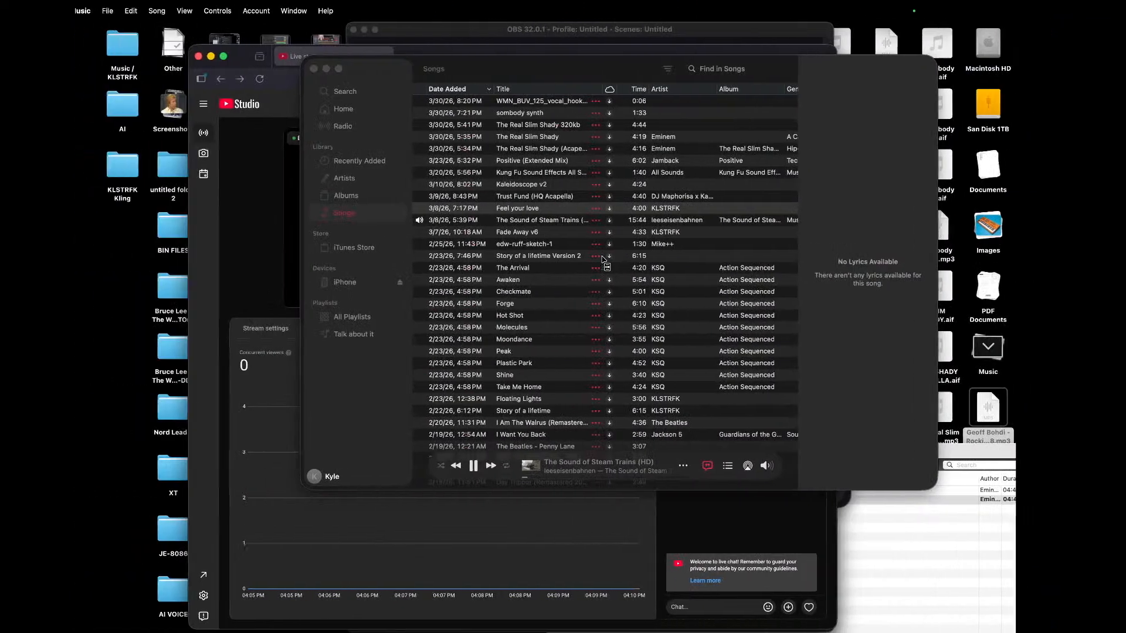
click(557, 223)
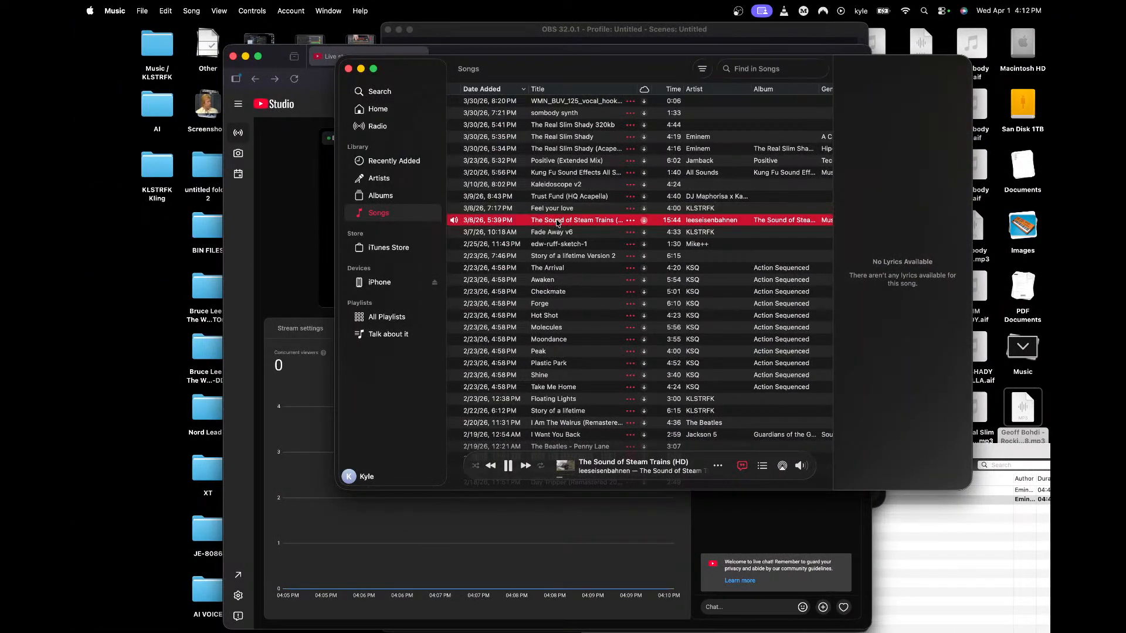
key(Down)
key(Return)
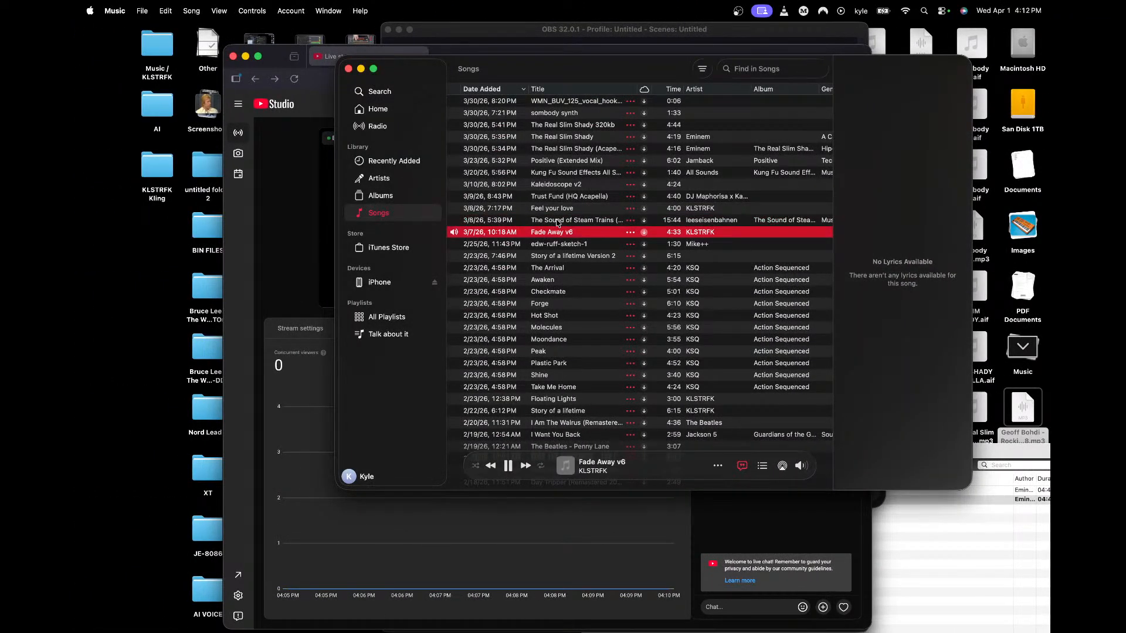
key(Down)
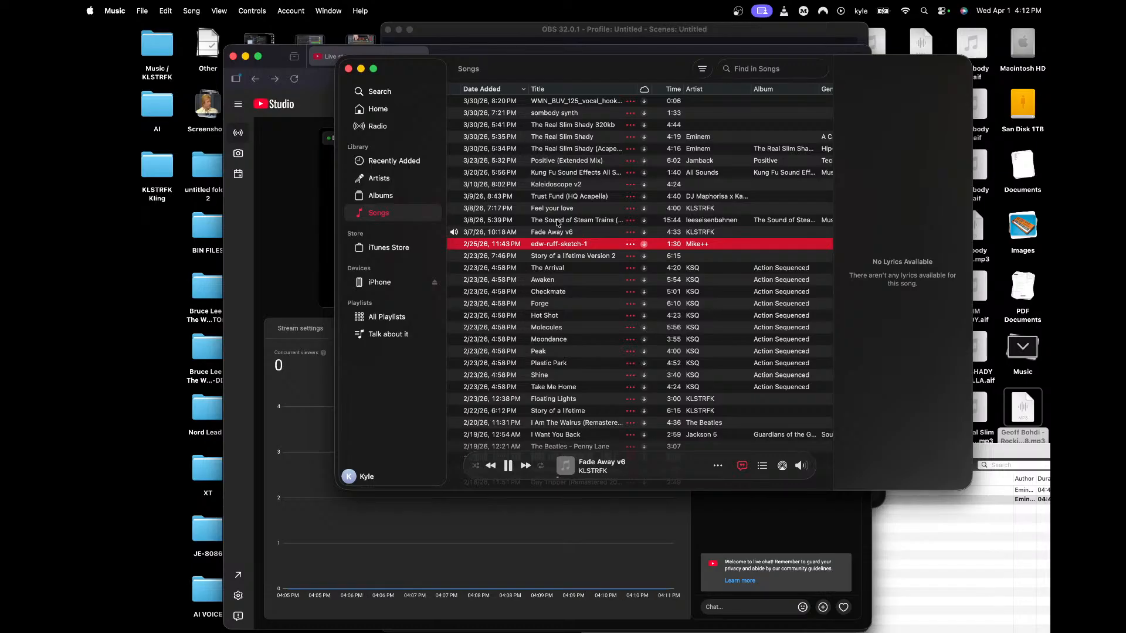
key(ctrl+Right)
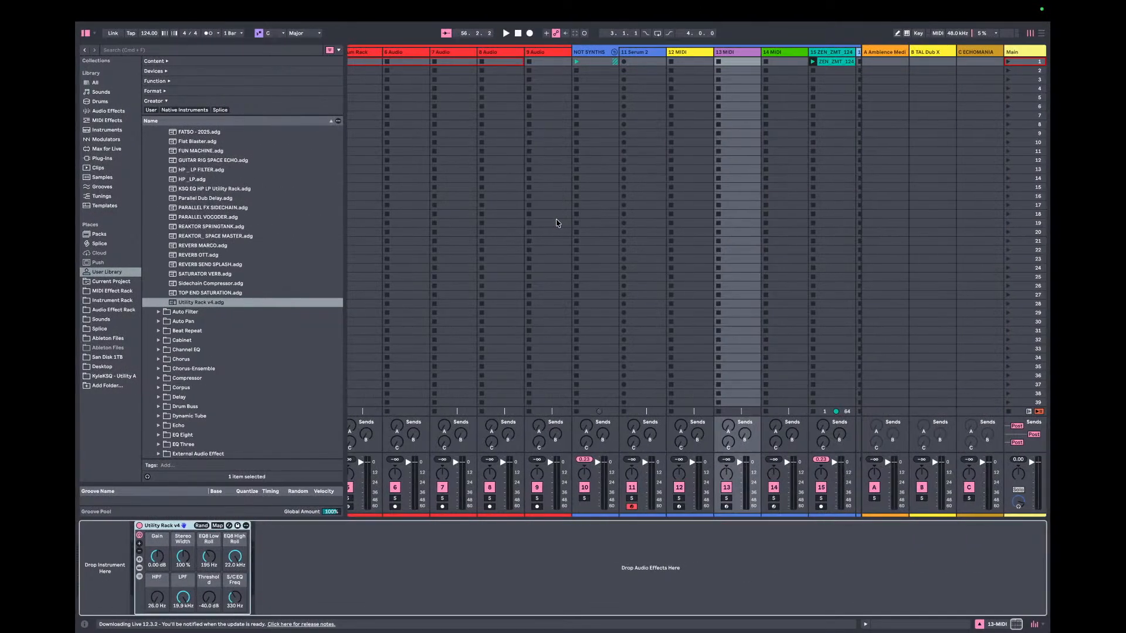
- Replace the old Utility Rack on the 14 MIDI track with the Utility Rack v4 preset
key(Right)
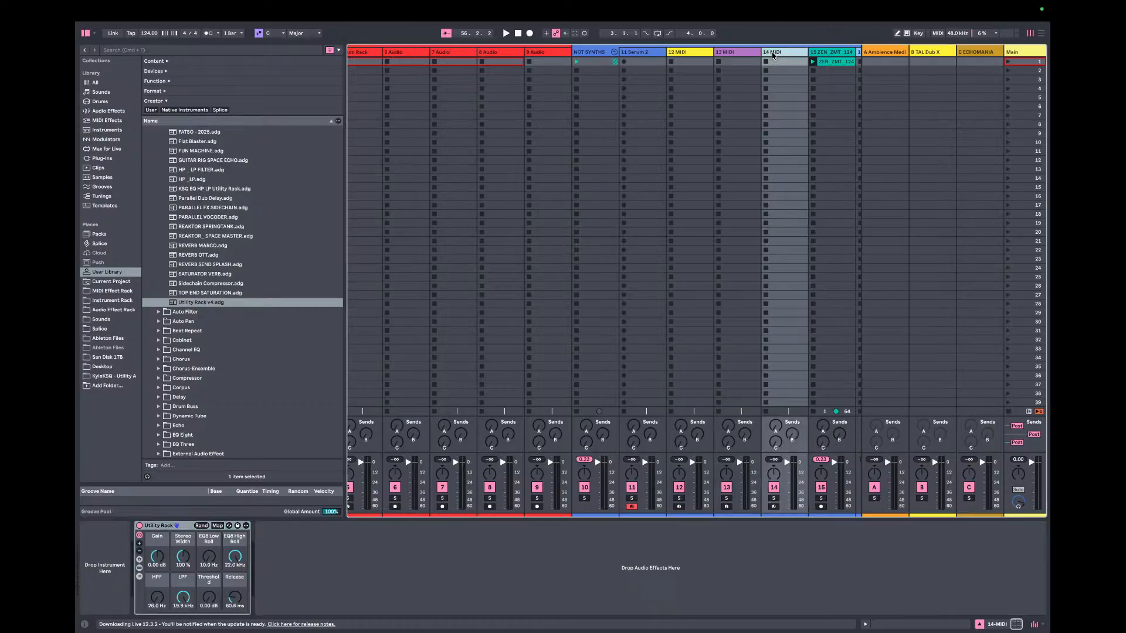
key(ctrl+z)
key(ctrl+z)
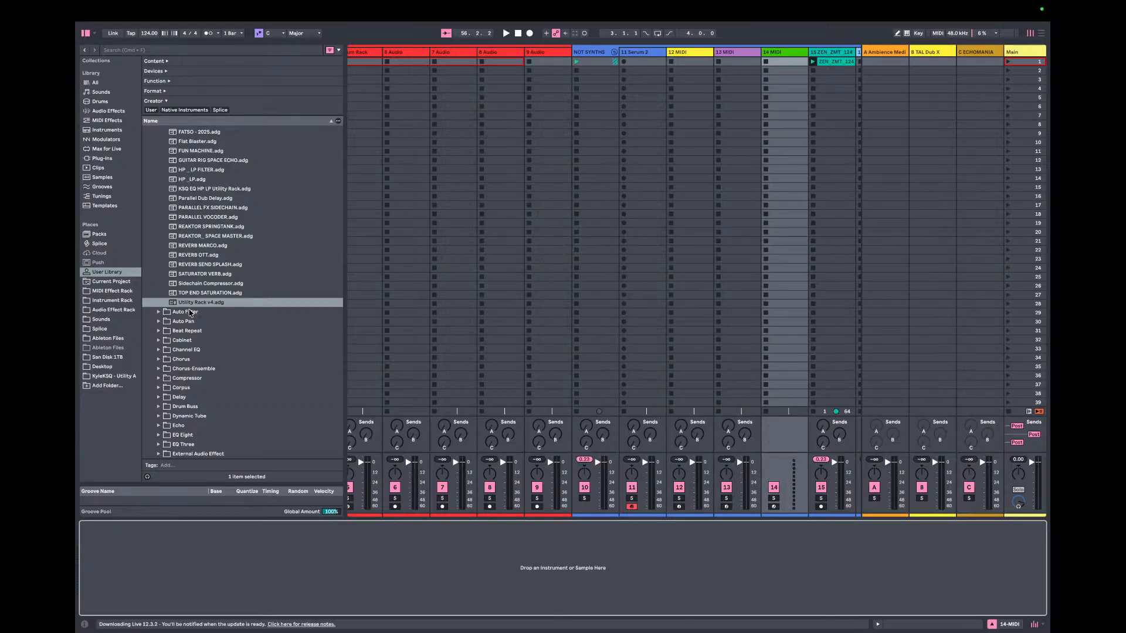
drag(191, 303, 213, 556)
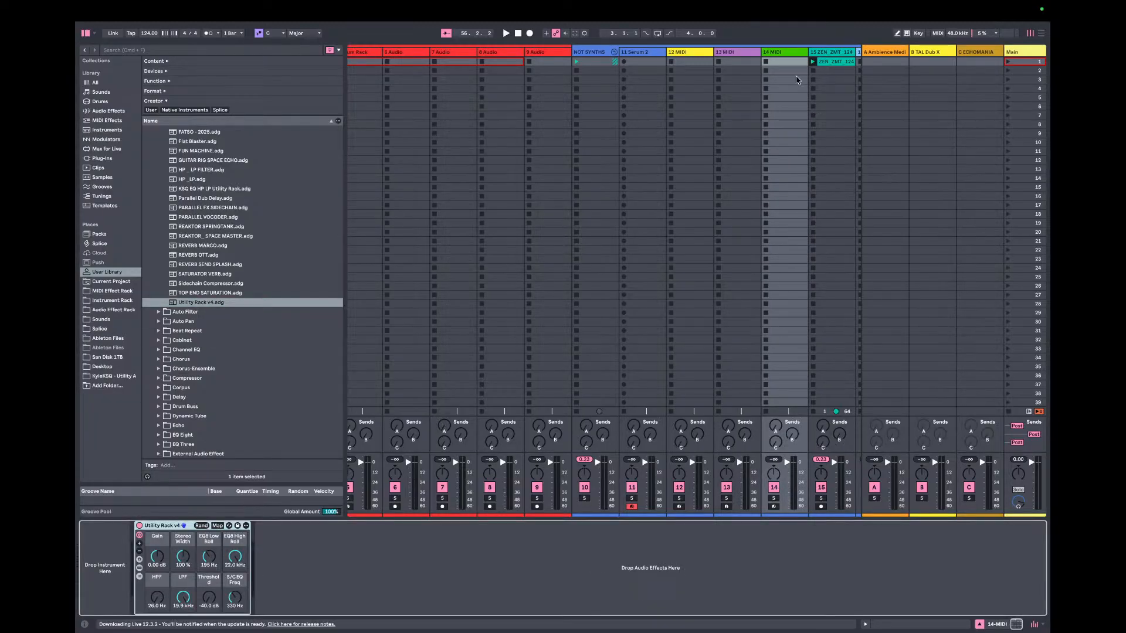
- Delete the four audio tracks 15 to 18 from the NOT SYNTHS group
scroll(796, 54, right, 4)
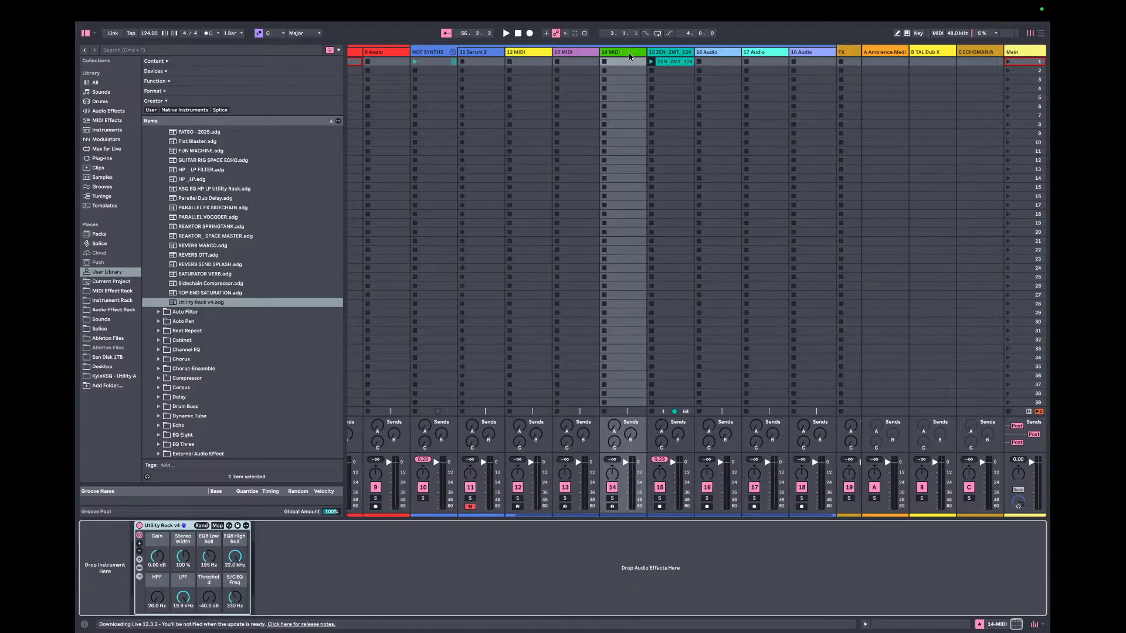
click(670, 54)
scroll(670, 54, right, 1)
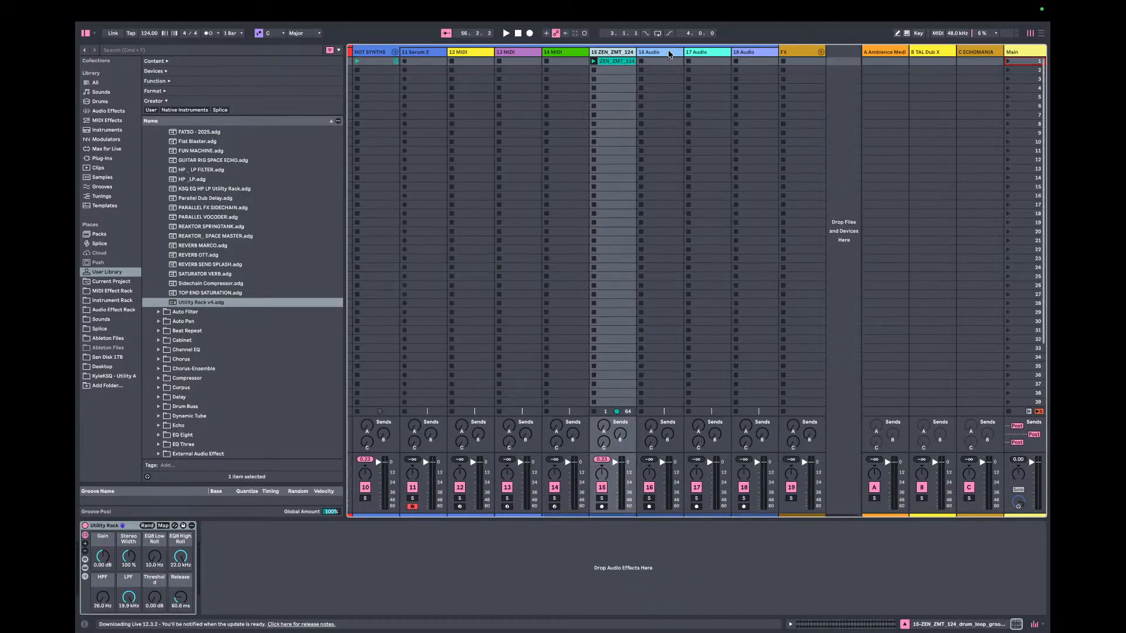
click(734, 51)
scroll(610, 56, left, 5)
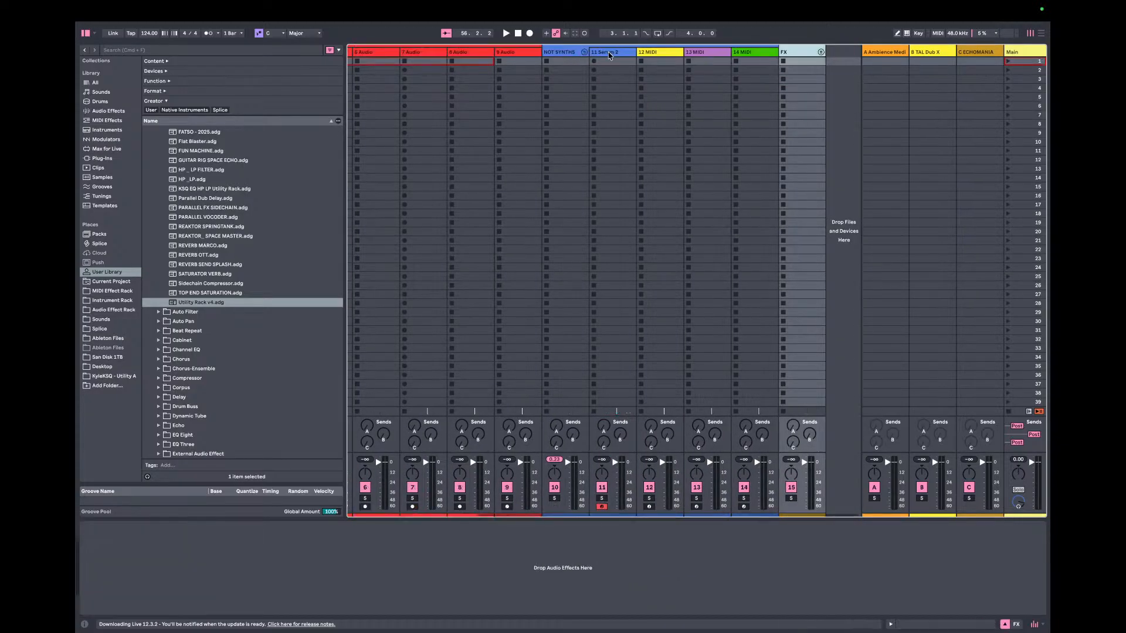
- Insert an audio track after 14 MIDI and replace its old Utility Rack with Utility Rack v4
right_click(743, 54)
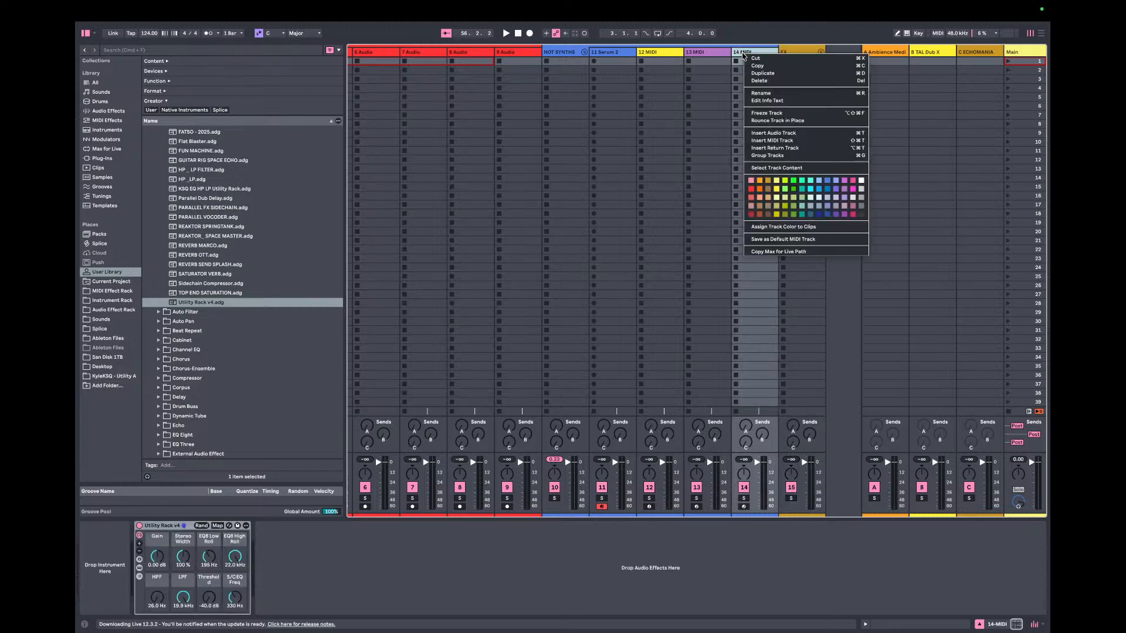
click(775, 133)
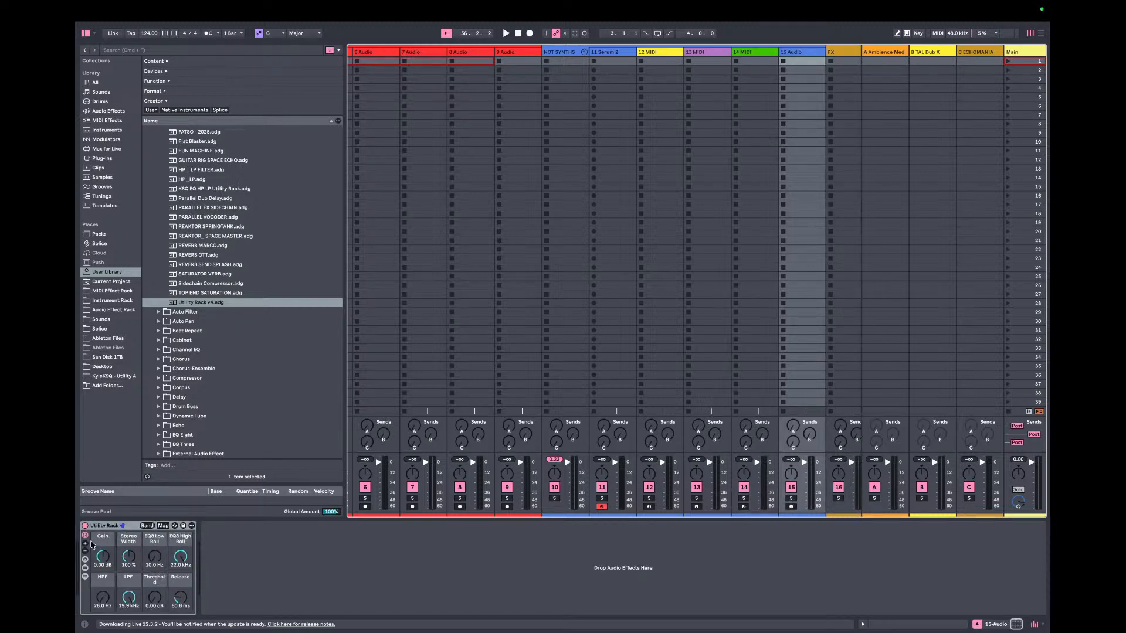
click(102, 528)
key(Delete)
drag(184, 303, 168, 582)
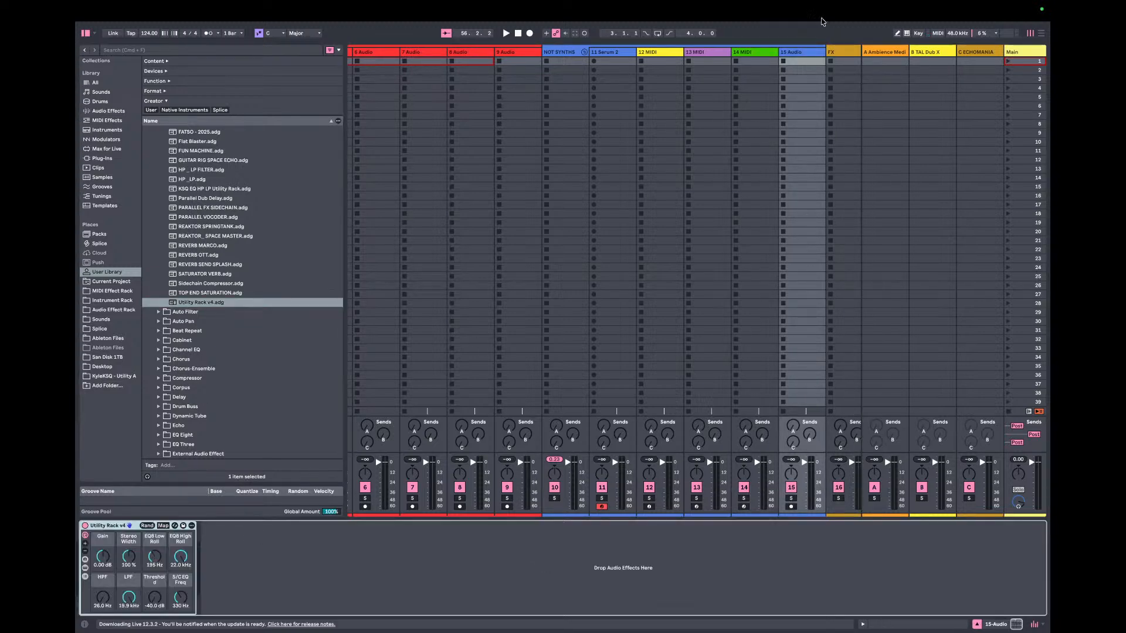
- Save the 15 Audio track as the default audio track, overwriting the existing default
right_click(792, 56)
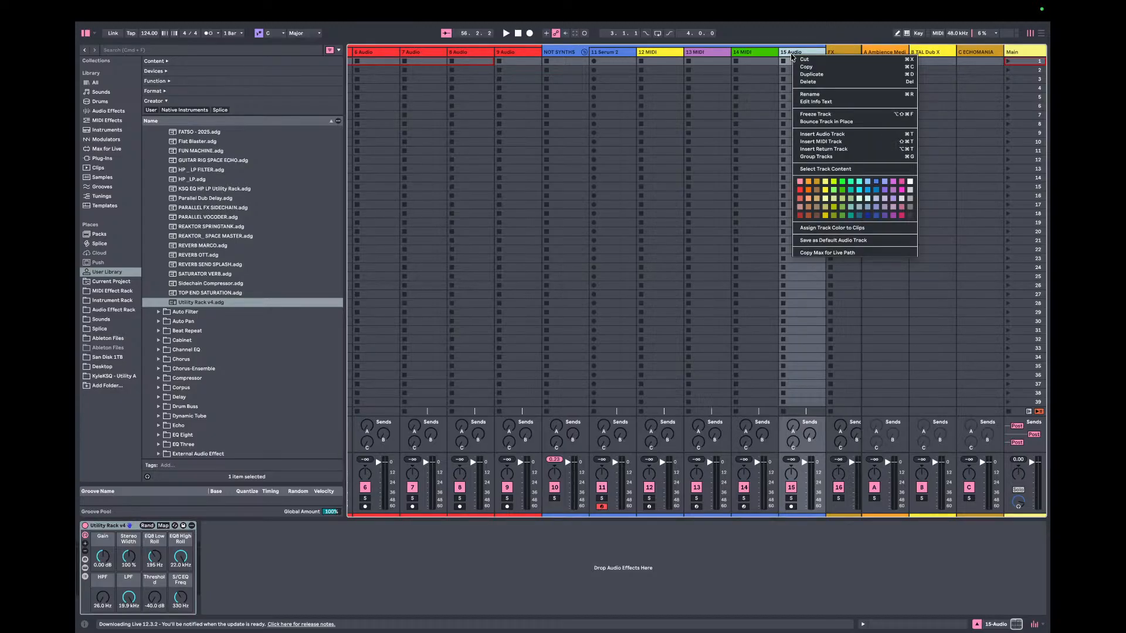
click(837, 240)
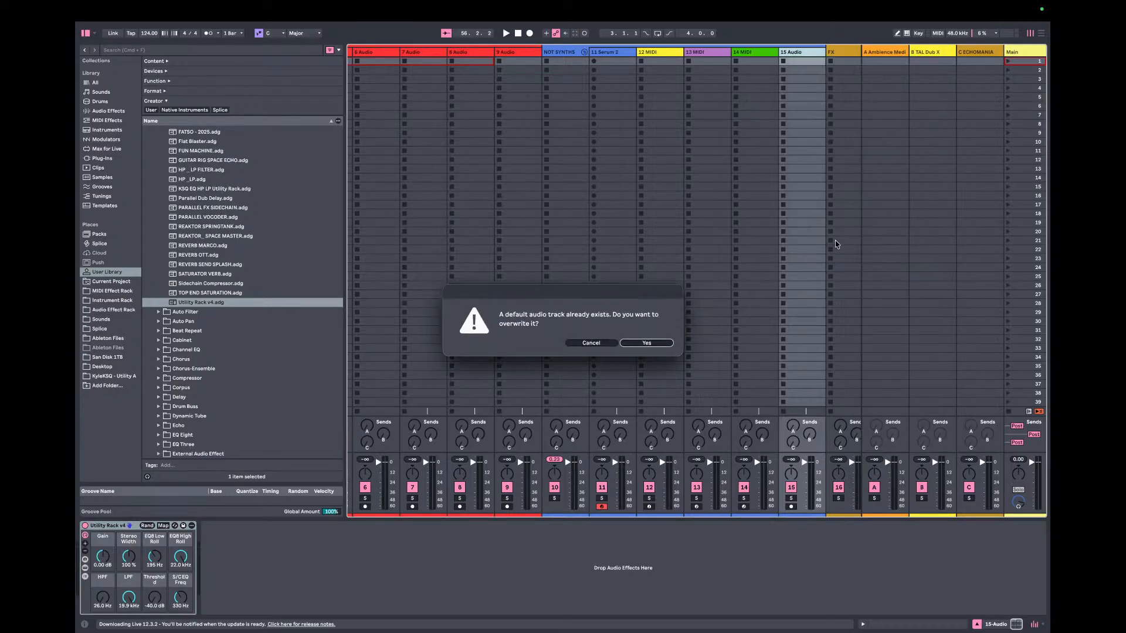
click(636, 347)
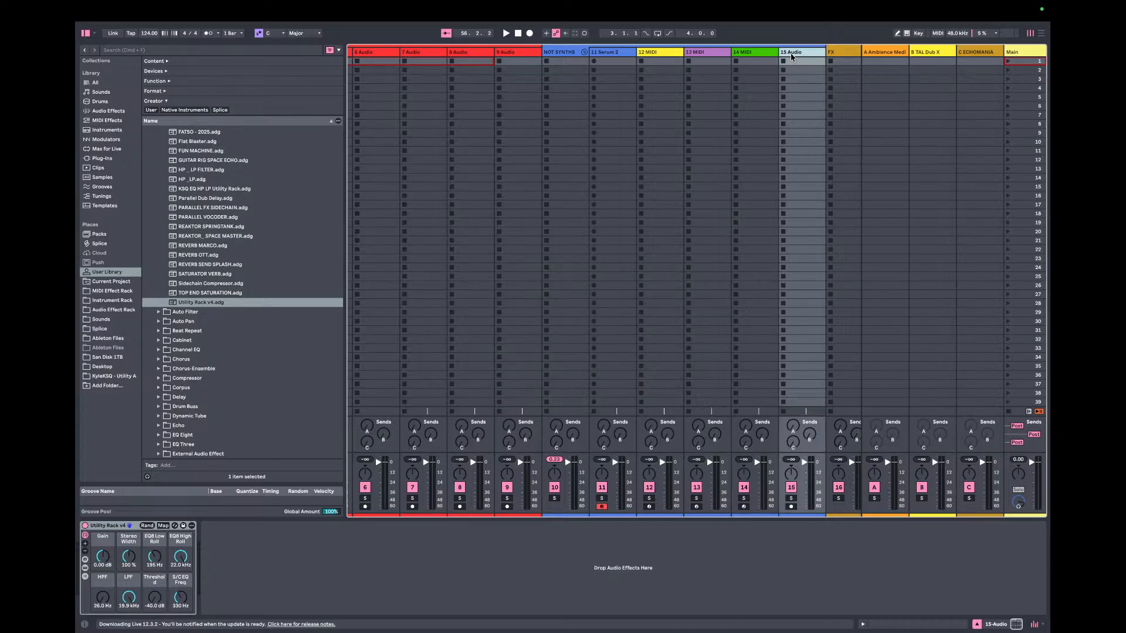
- Insert three more audio tracks after 15 Audio and fold the NOT SYNTHS group
key(super+t)
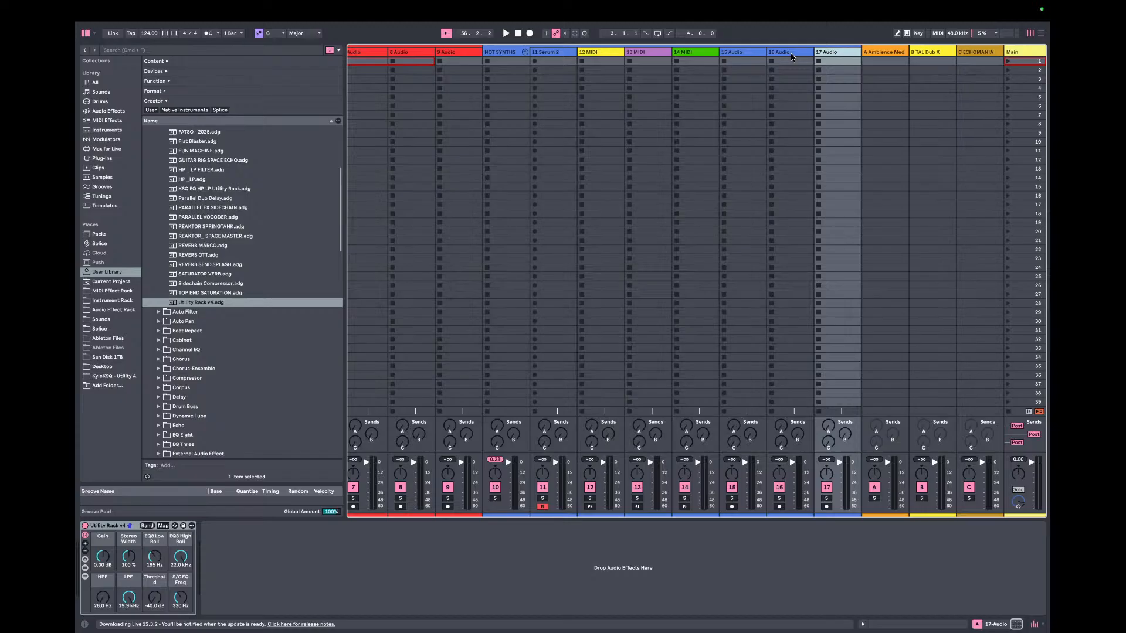
key(super+t)
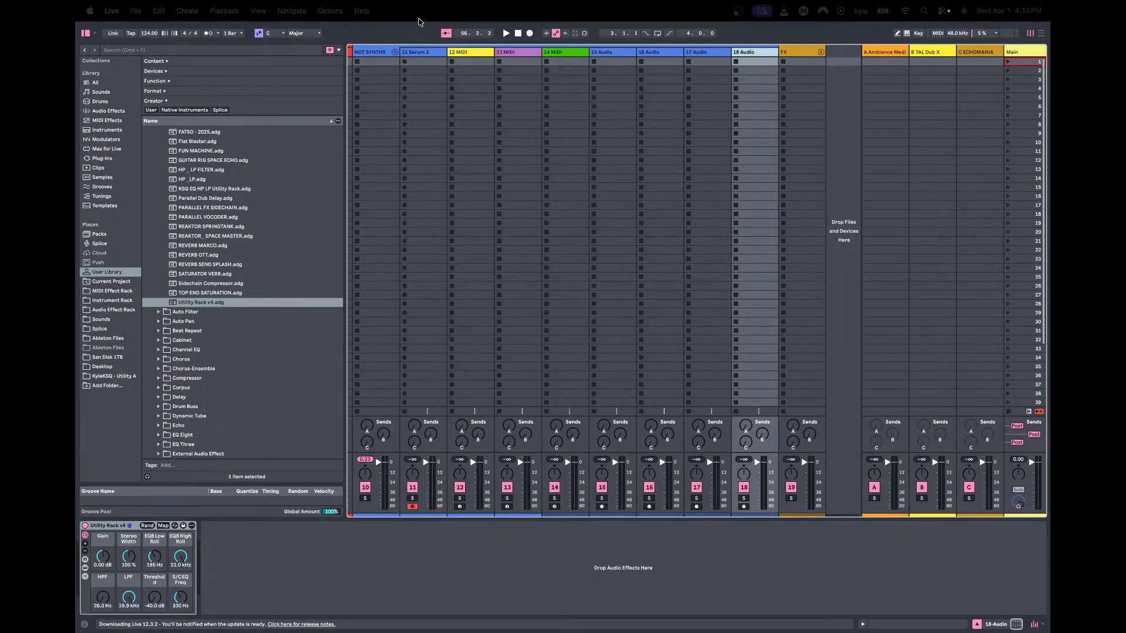
click(395, 52)
- Unfold the FX group and delete its 22 Audio and 23 Audio tracks
click(821, 53)
scroll(820, 56, right, 4)
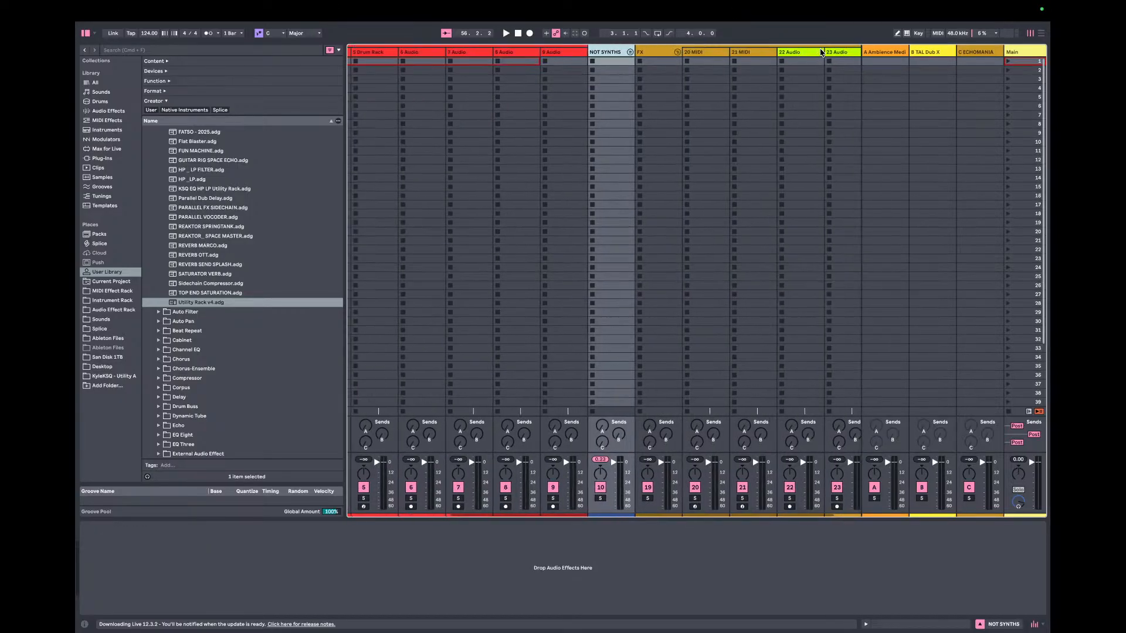
click(820, 57)
shift+click(789, 57)
key(Delete)
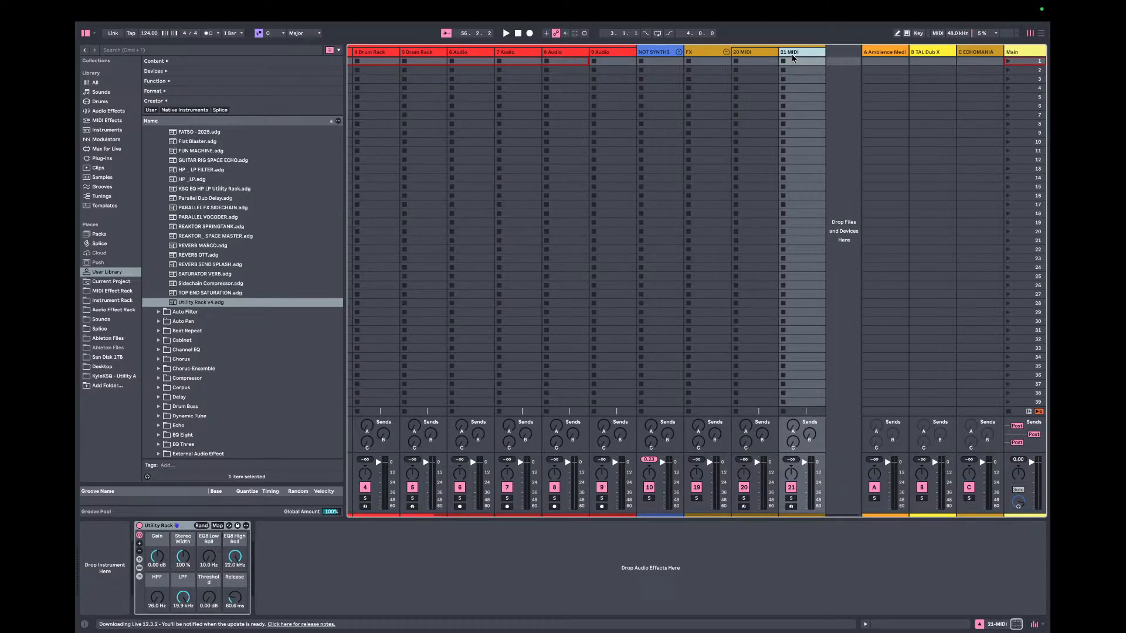
- Add two new default audio tracks after 21 MIDI in the FX group
right_click(793, 58)
click(792, 58)
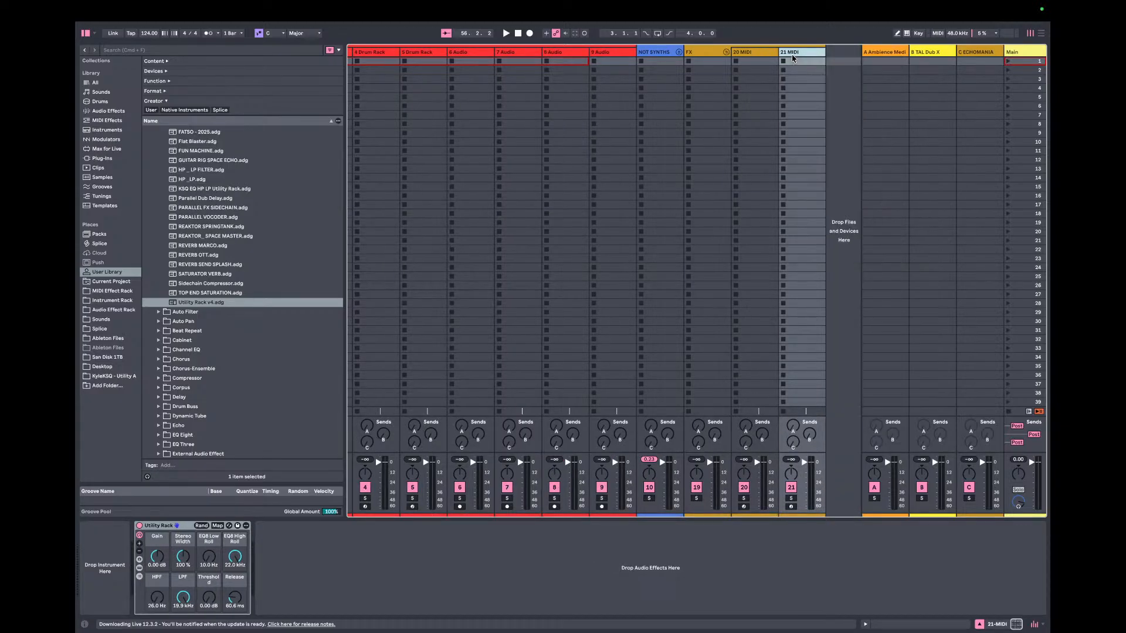
key(super+z)
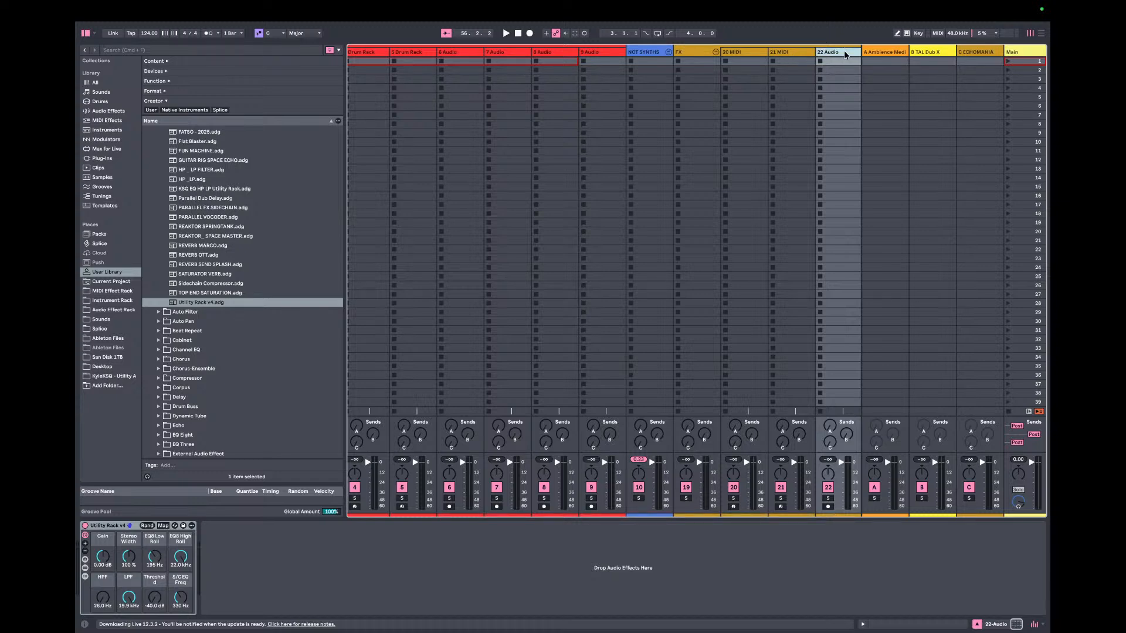
key(super+d)
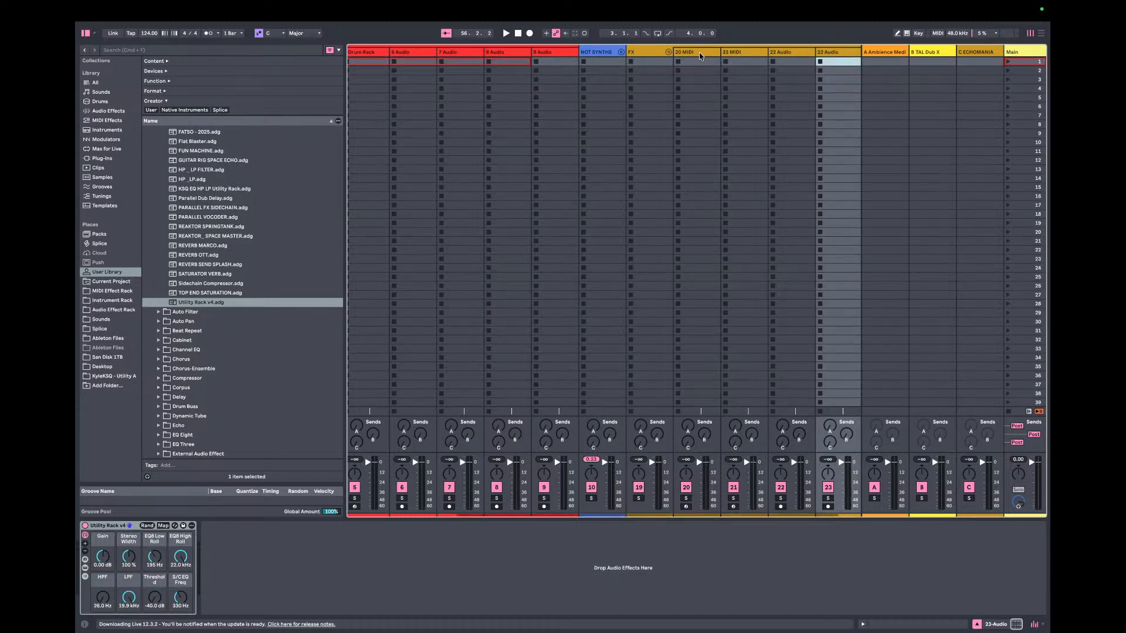
- Replace the old Utility Rack on the 21 MIDI track in the FX group with Utility Rack v4
click(738, 53)
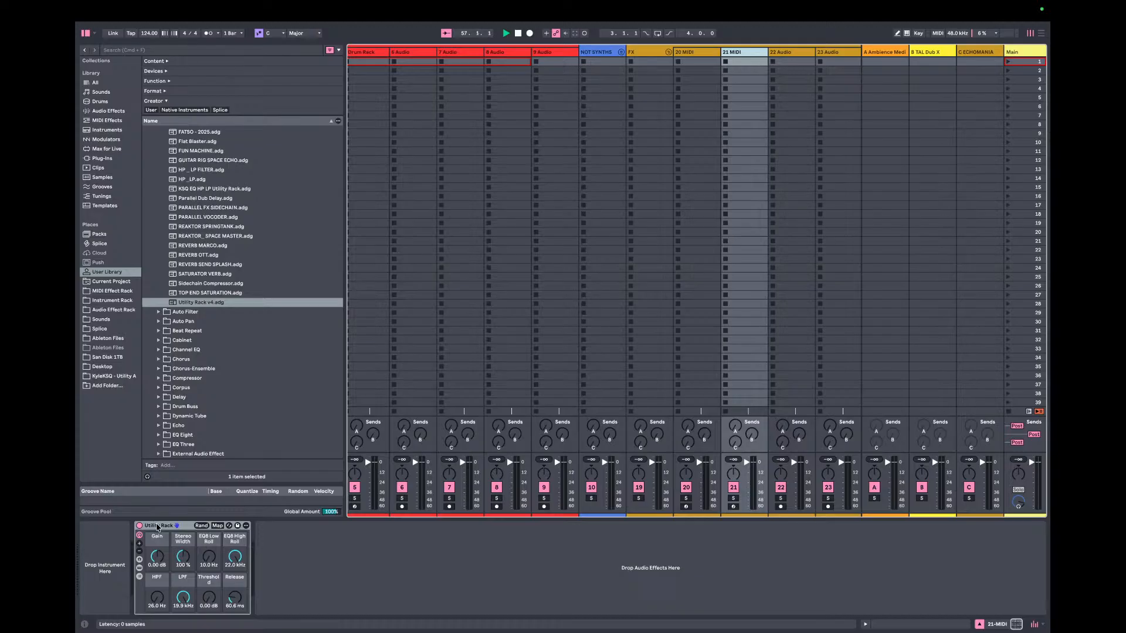
click(156, 526)
key(Delete)
drag(188, 302, 269, 584)
- Save the 21 MIDI track as the default MIDI track, overwriting the existing default
right_click(742, 56)
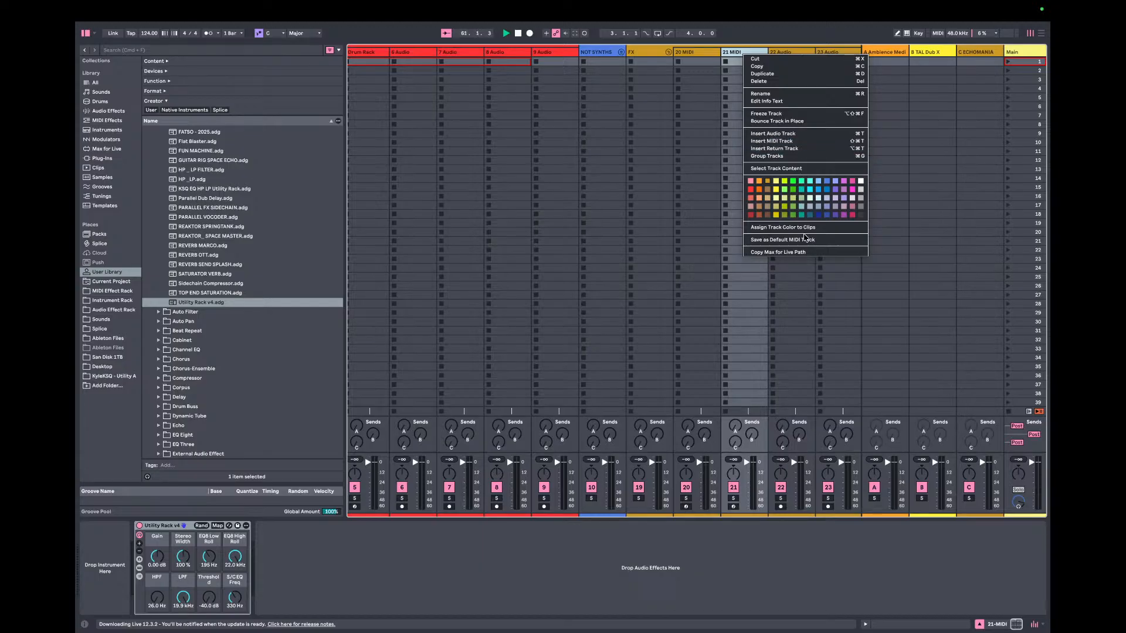
click(809, 241)
click(646, 343)
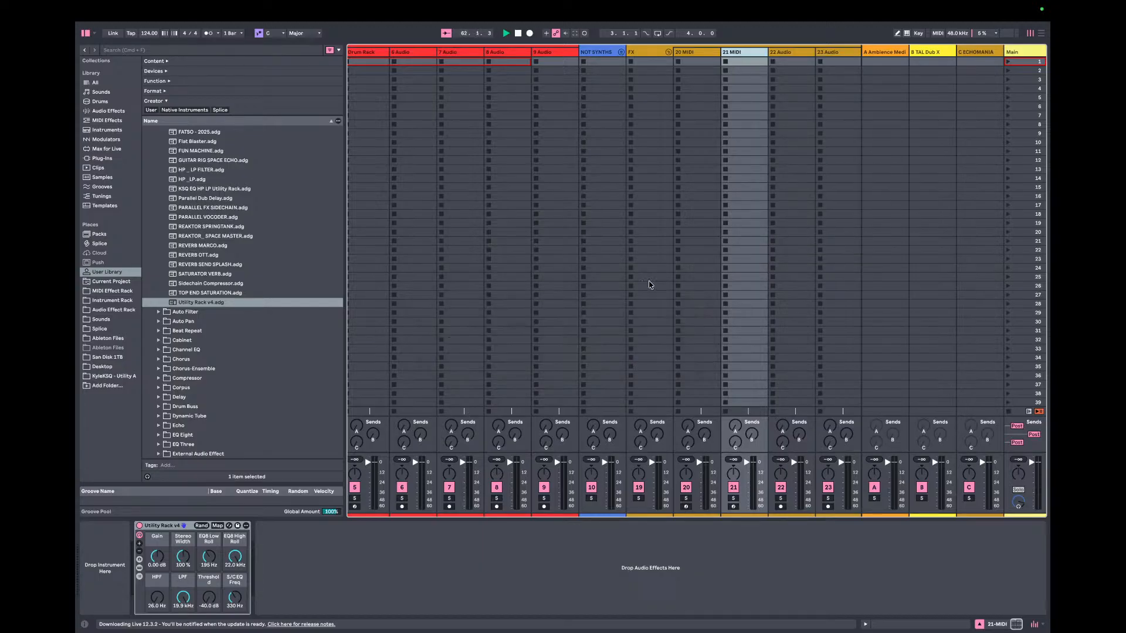
- Delete the 20 MIDI track with the old rack, insert a new default MIDI track, and check the rack on both MIDI tracks
key(BackSpace)
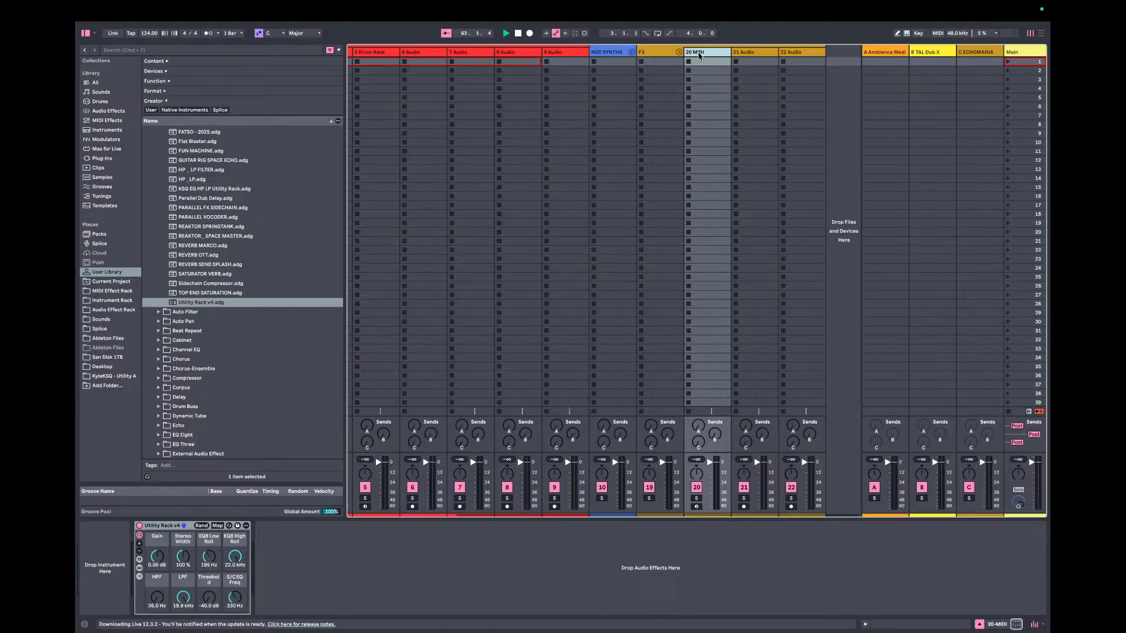
key(super+shift+t)
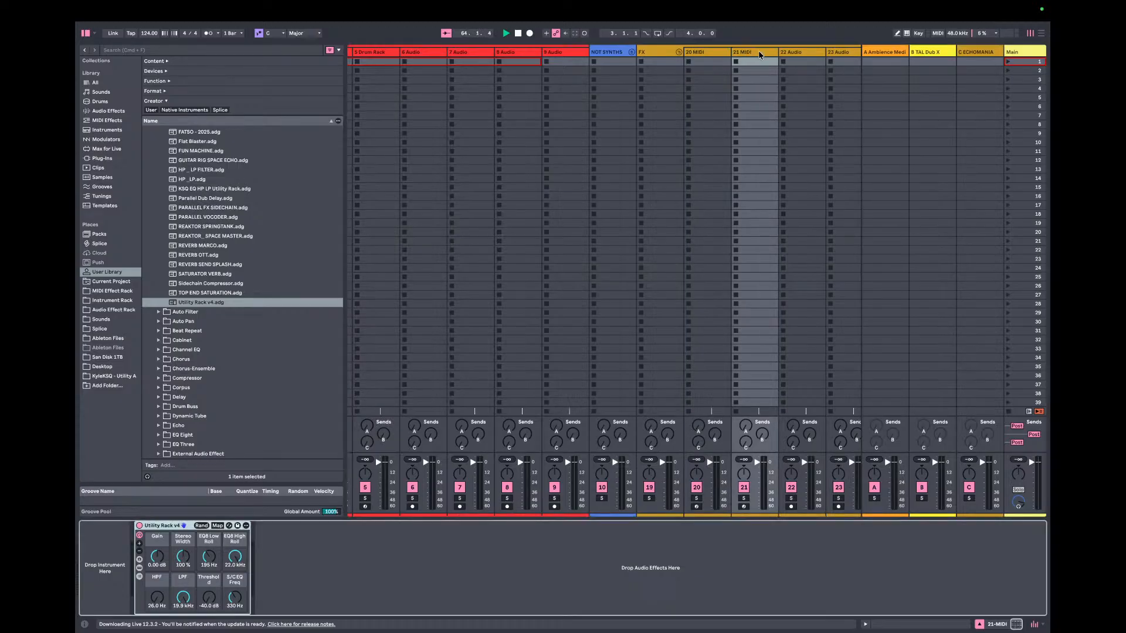
click(707, 54)
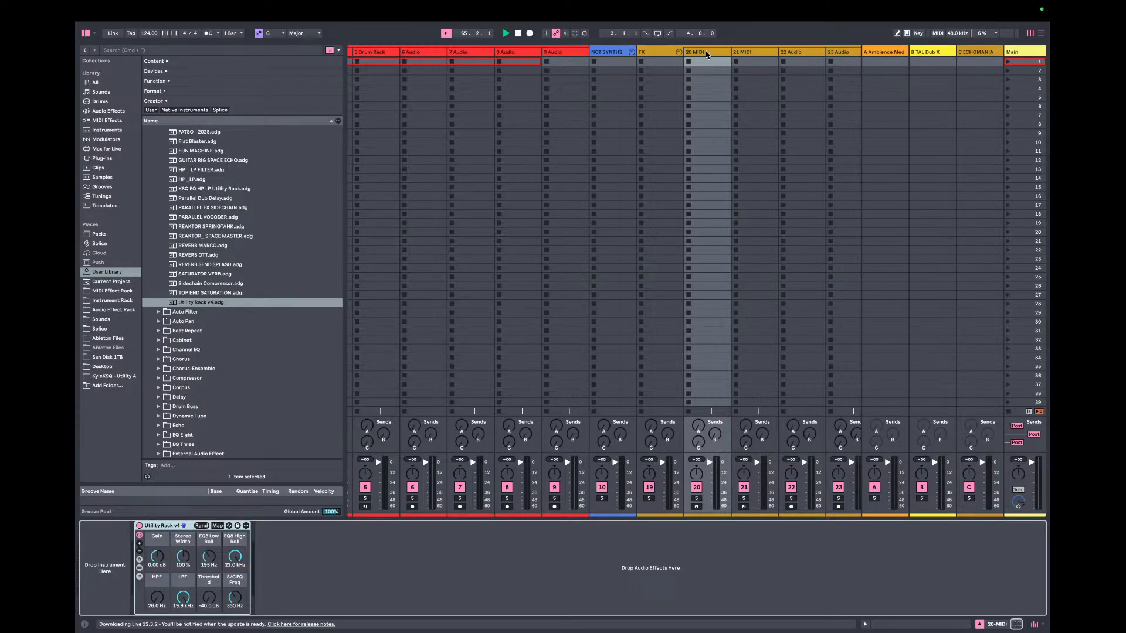
click(744, 54)
scroll(688, 106, right, 2)
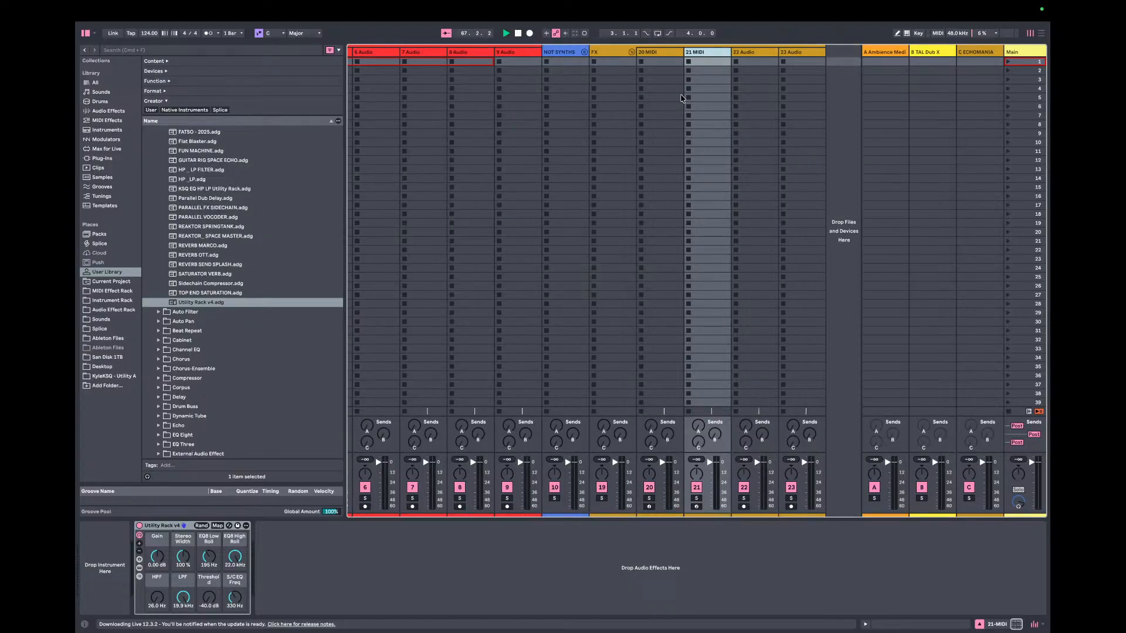
- Fold the FX group and add Utility Rack v4 to the FX and NOT SYNTHS group tracks
click(631, 52)
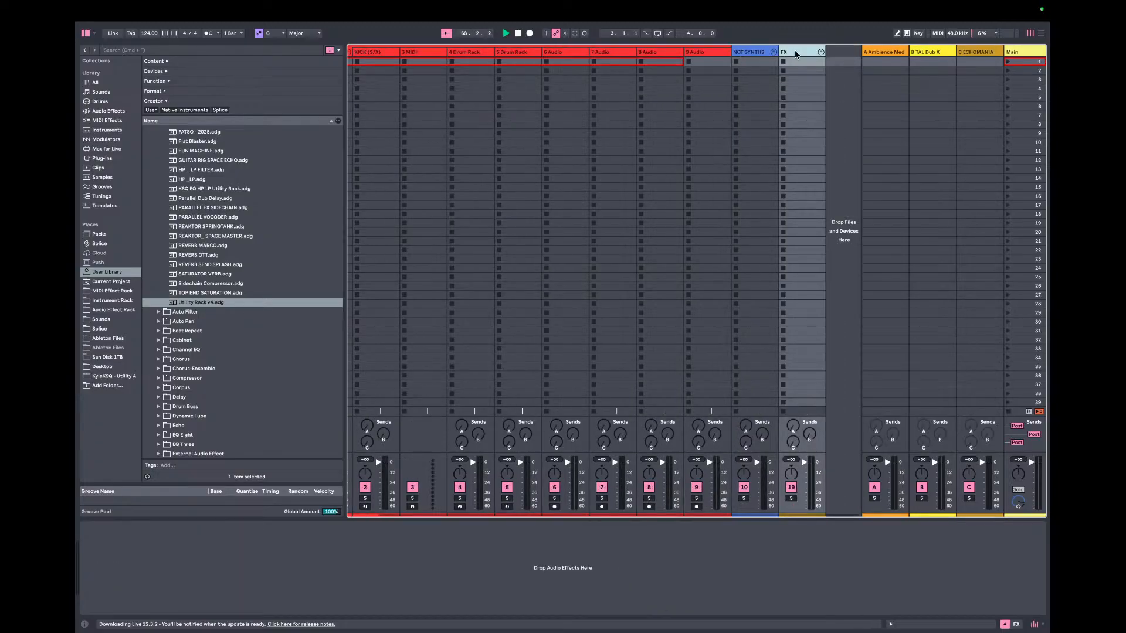
drag(201, 302, 314, 596)
click(742, 52)
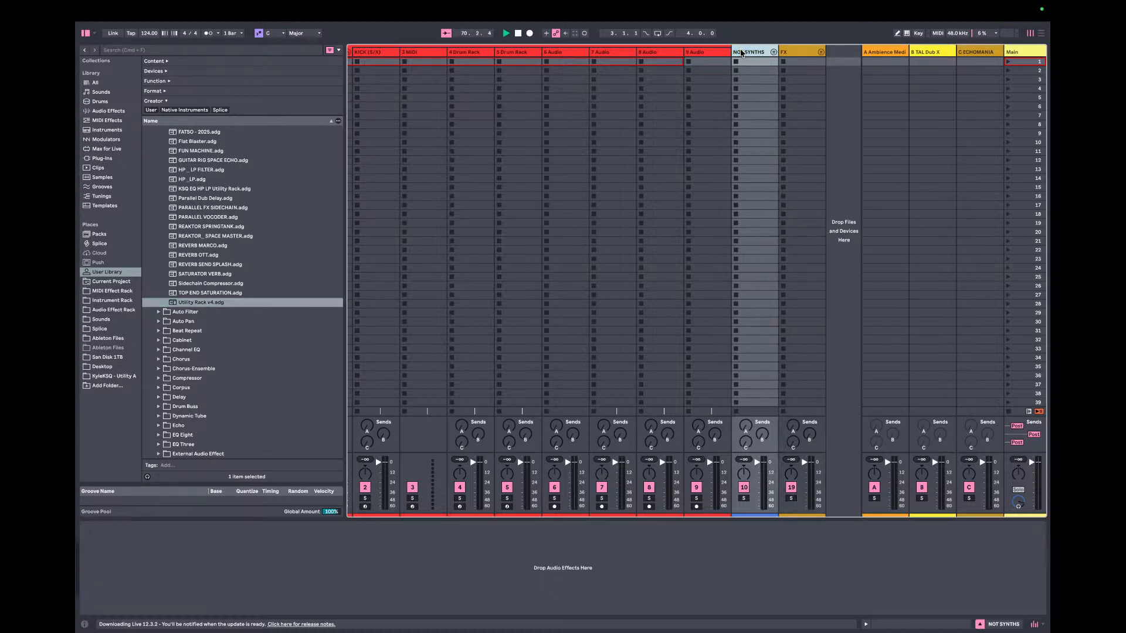
drag(177, 302, 302, 560)
scroll(534, 170, up, 1)
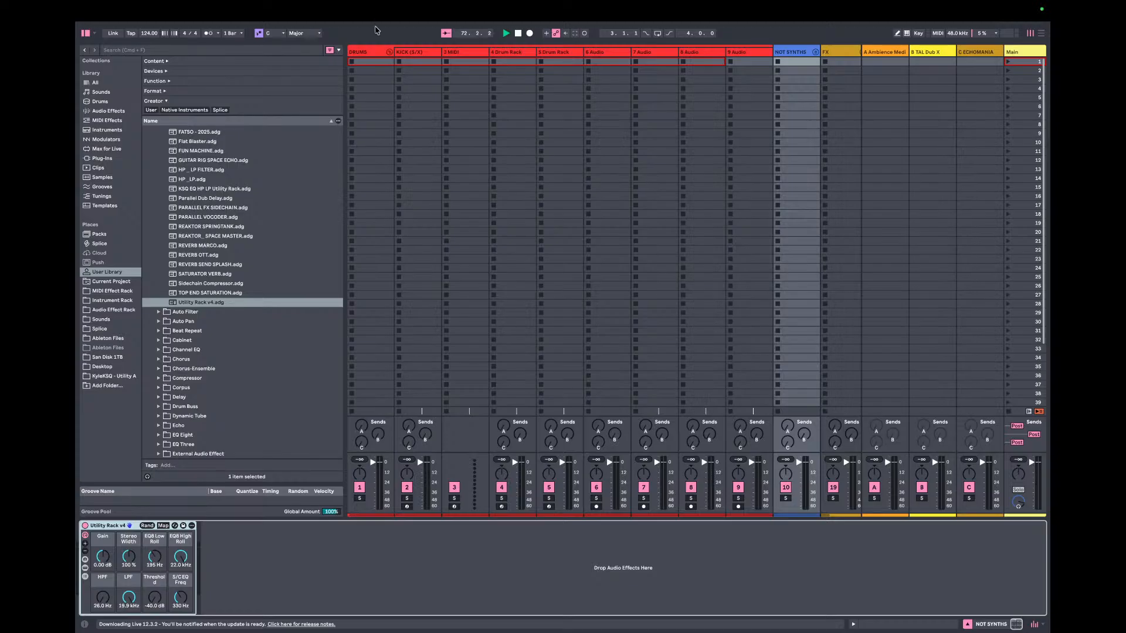
- Fold the DRUMS group and add the DRUM PARALLEL COMP rack after the Utility Rack v4 on its group track
click(389, 52)
click(357, 55)
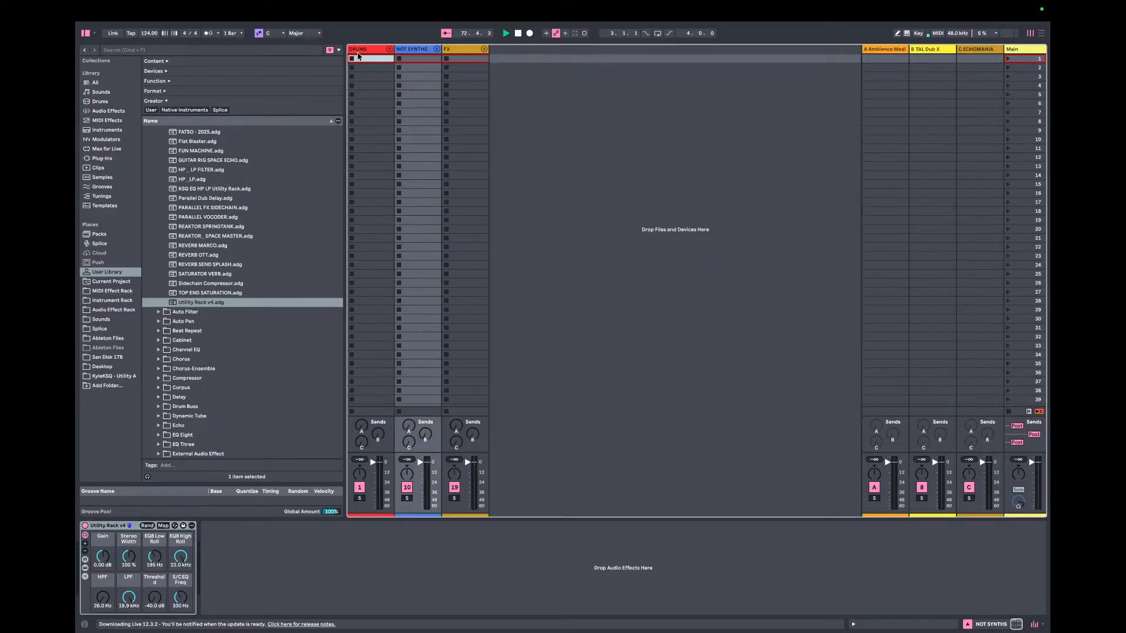
click(113, 51)
text(d)
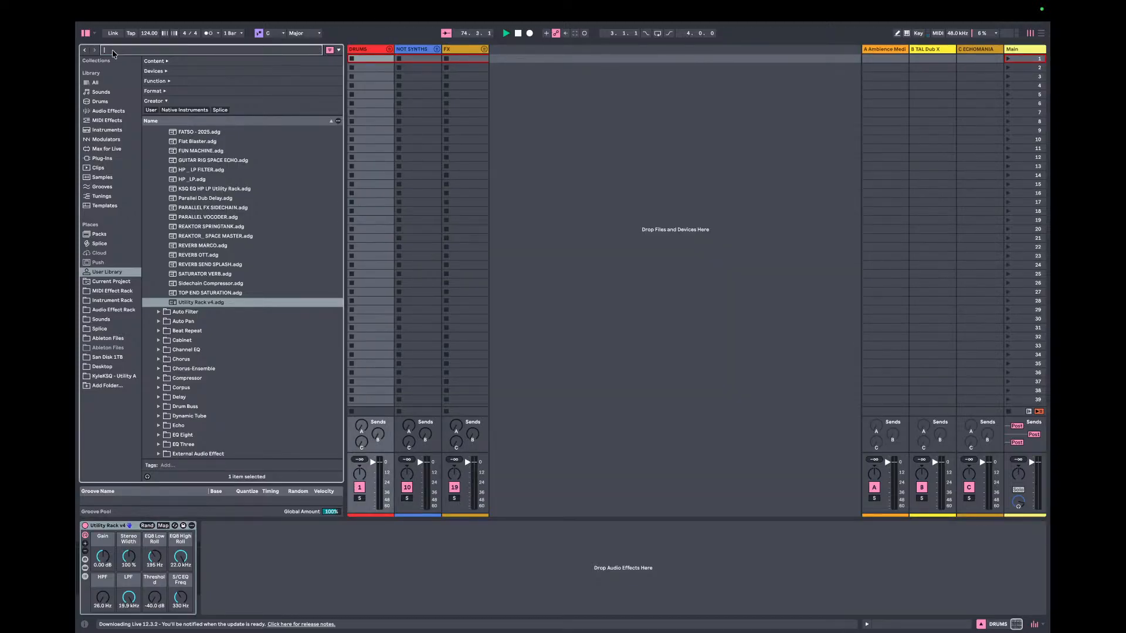
text(par)
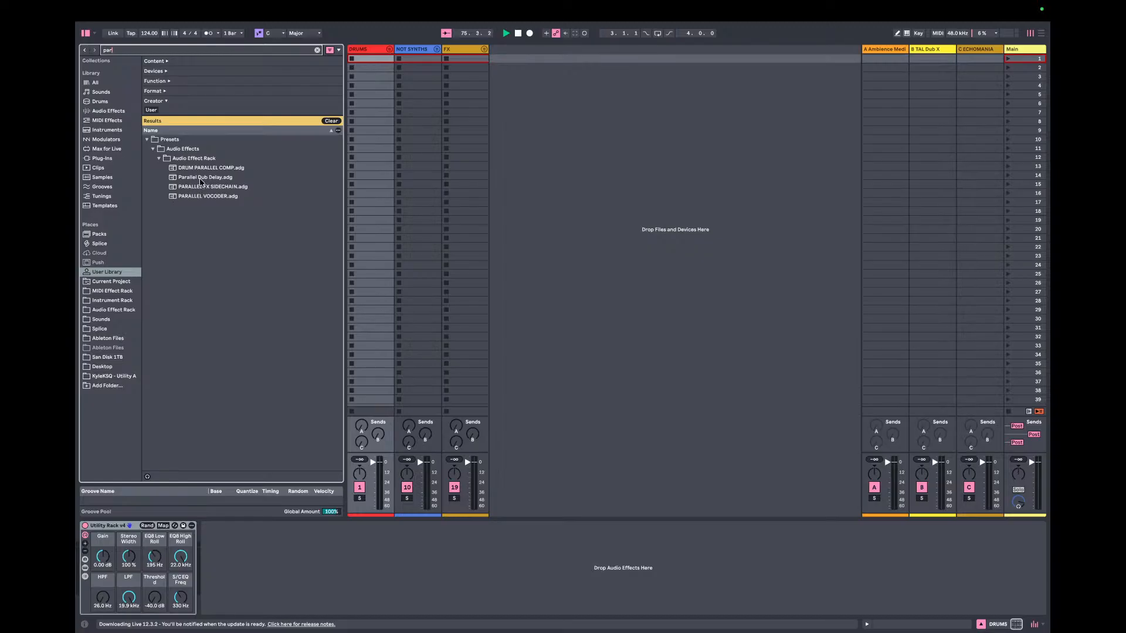
drag(204, 168, 247, 559)
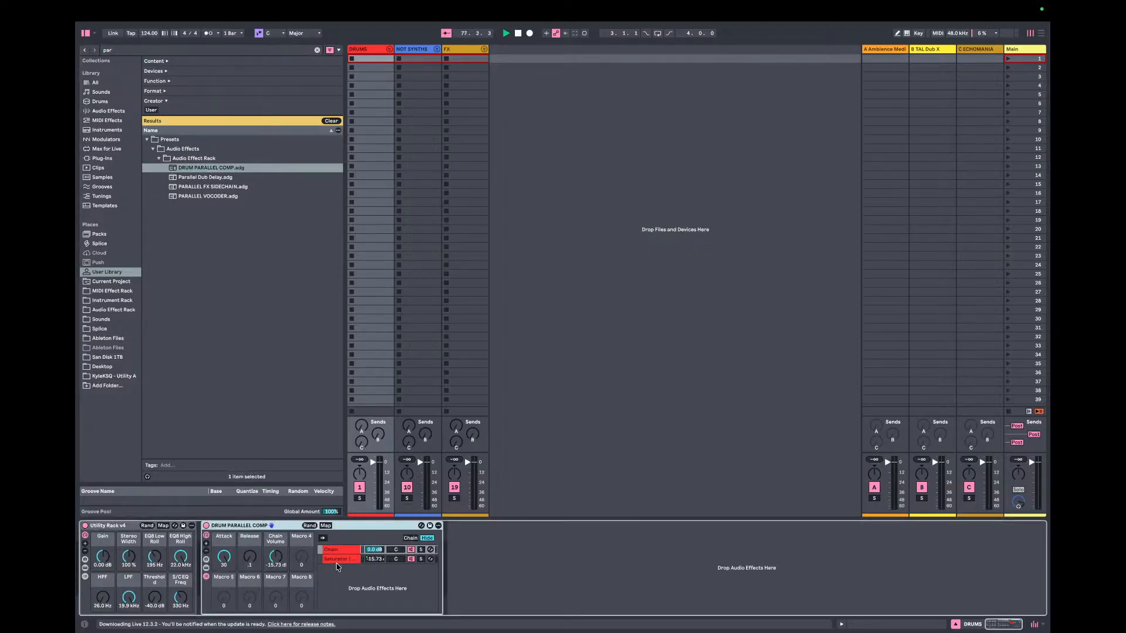
- Show the Saturator chain of the DRUM PARALLEL COMP rack and lower its Chain Volume macro to about -39.9 dB
click(337, 560)
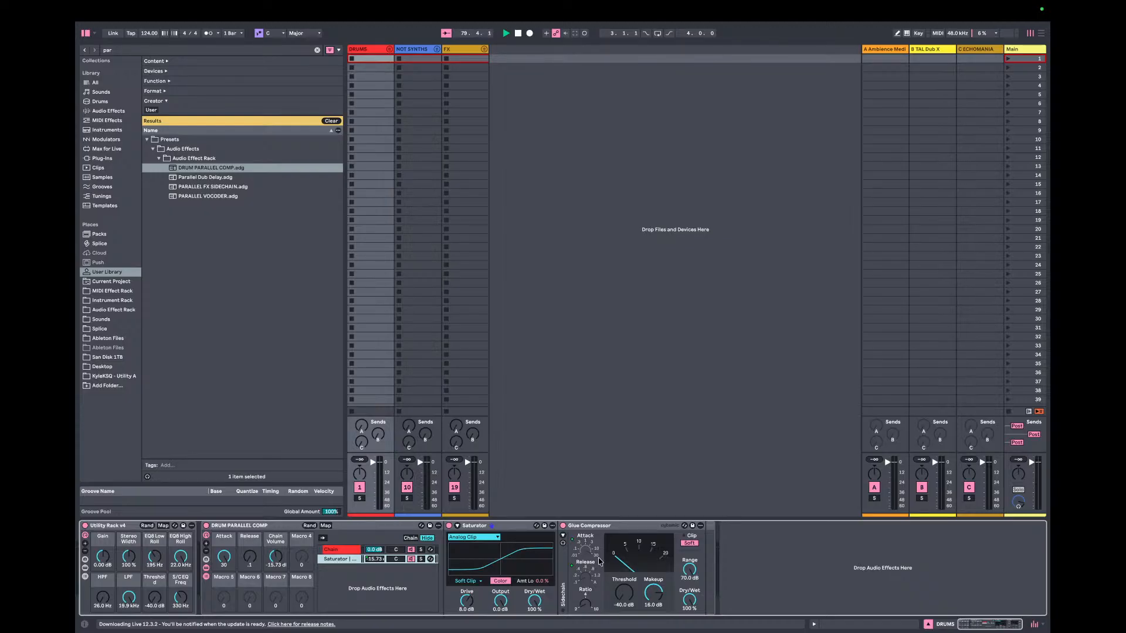
mouse_move(275, 557)
mouse_down()
mouse_move(275, 543)
mouse_move(275, 566)
mouse_up()
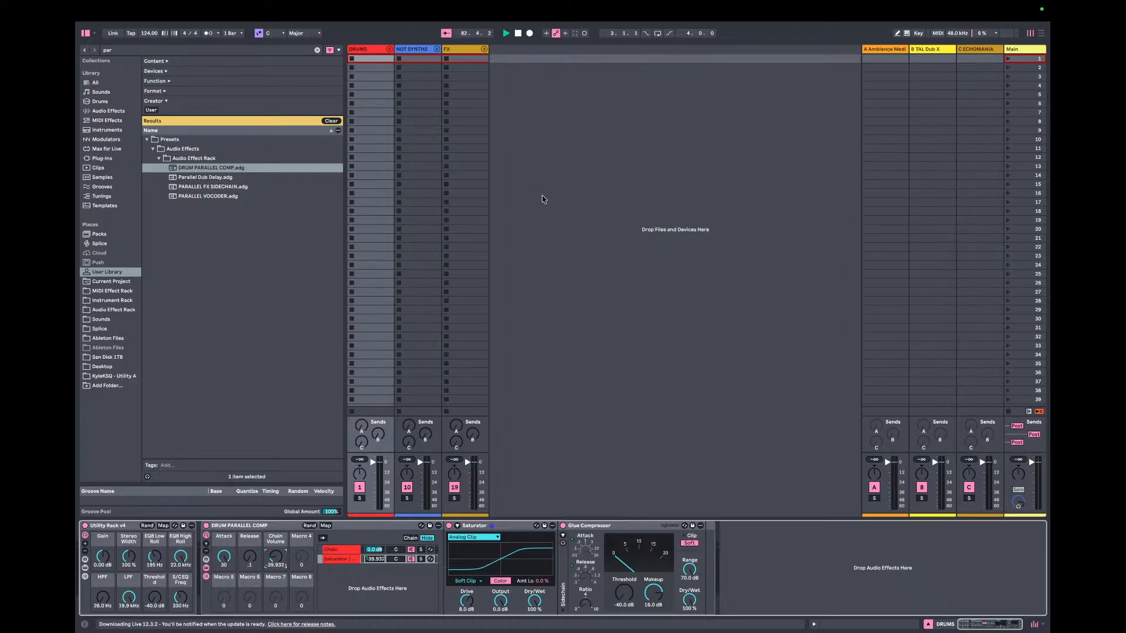
key(ctrl+Right)
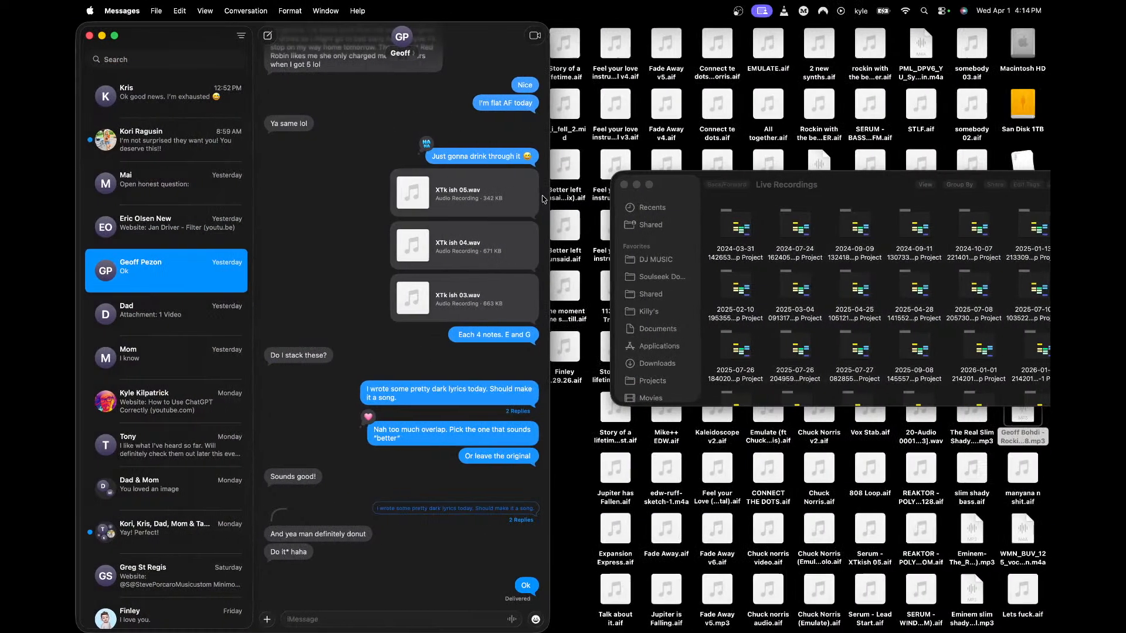
key(ctrl+Left)
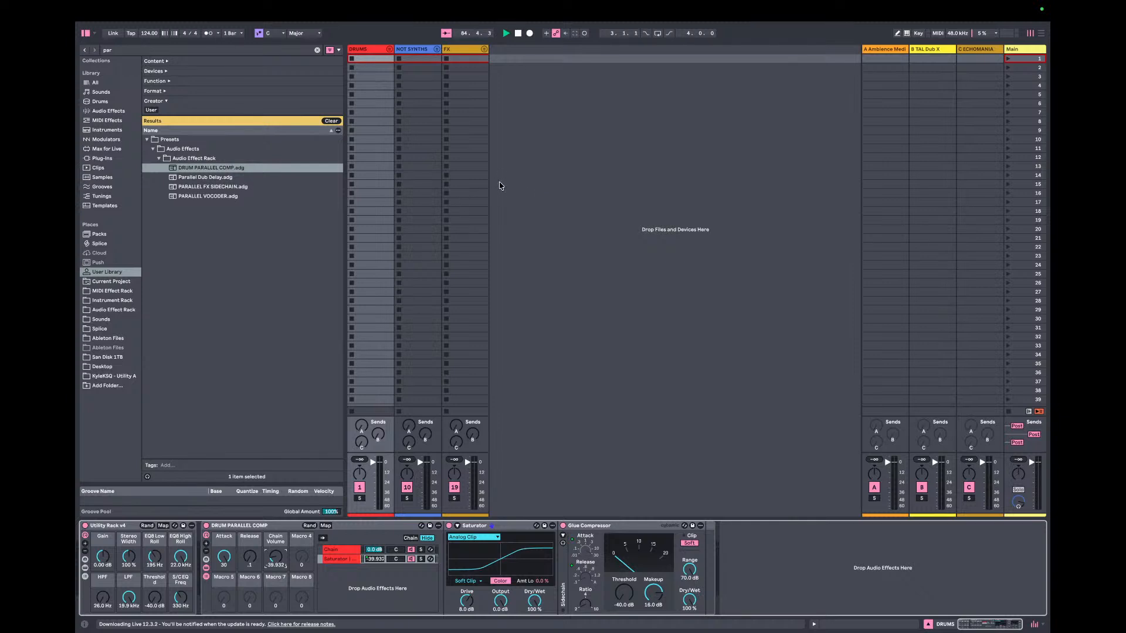
- On the A Ambience Medium return, set the reverb's density to High and raise its size to about 50
click(878, 53)
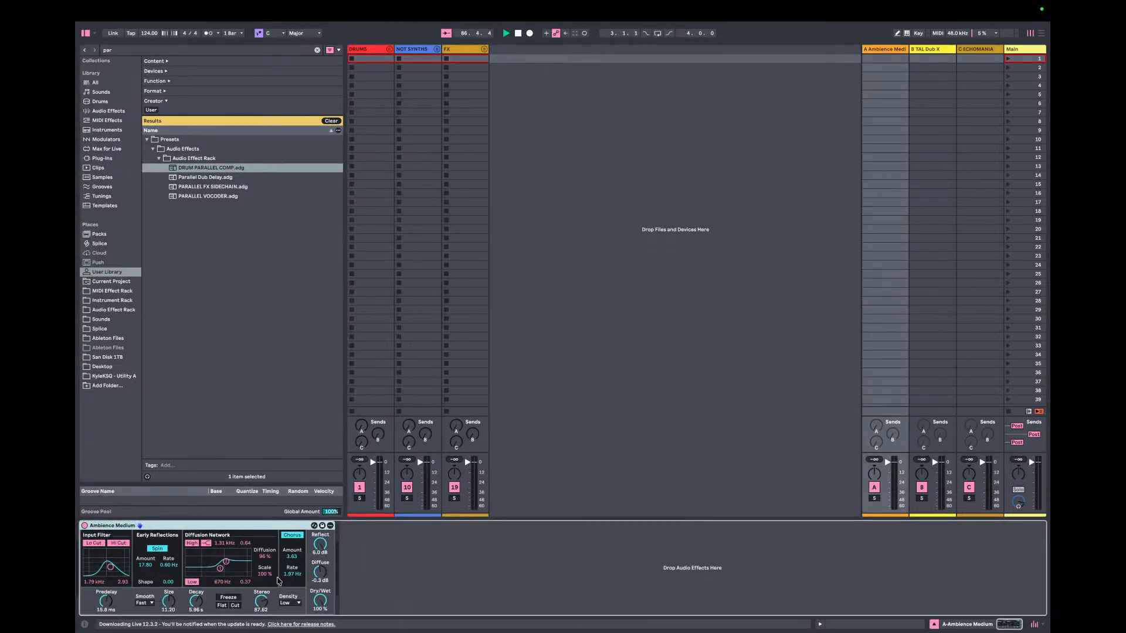
click(287, 603)
click(289, 601)
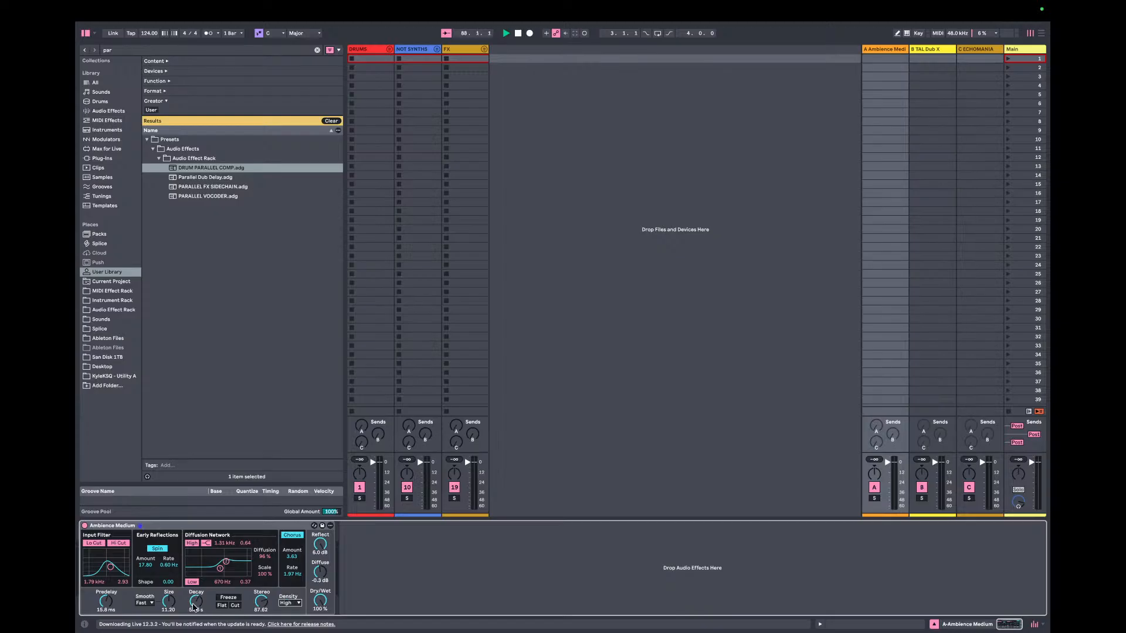
drag(169, 602, 169, 583)
- Find Utility Rack v4 in the User Library and add it after the reverb on the A Ambience Medium return
click(128, 52)
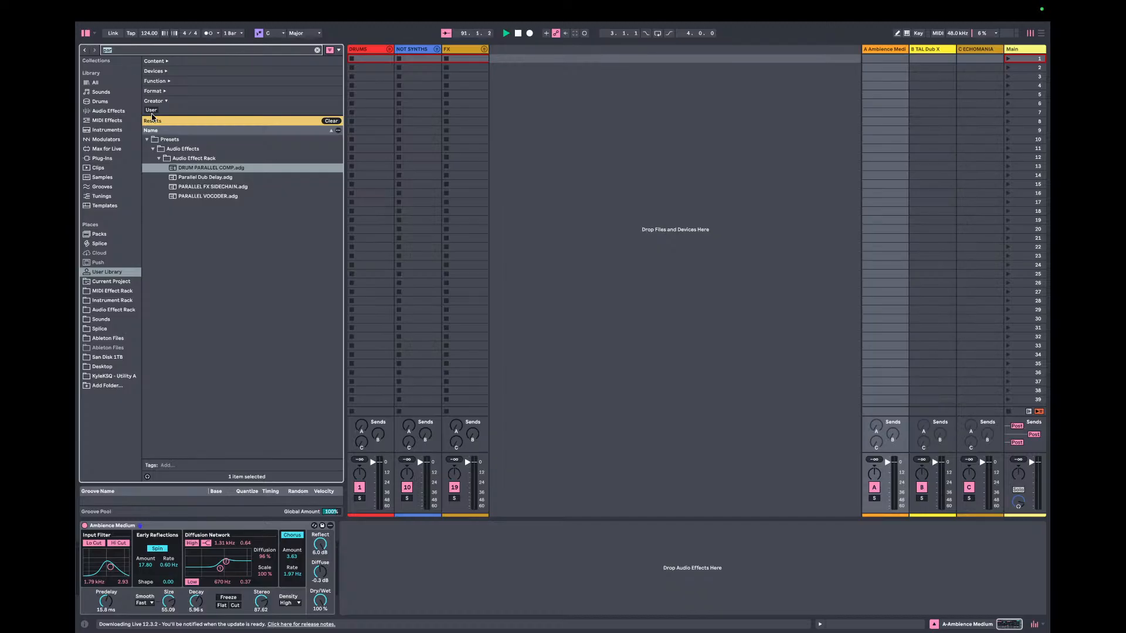
text(v4)
drag(192, 170, 447, 564)
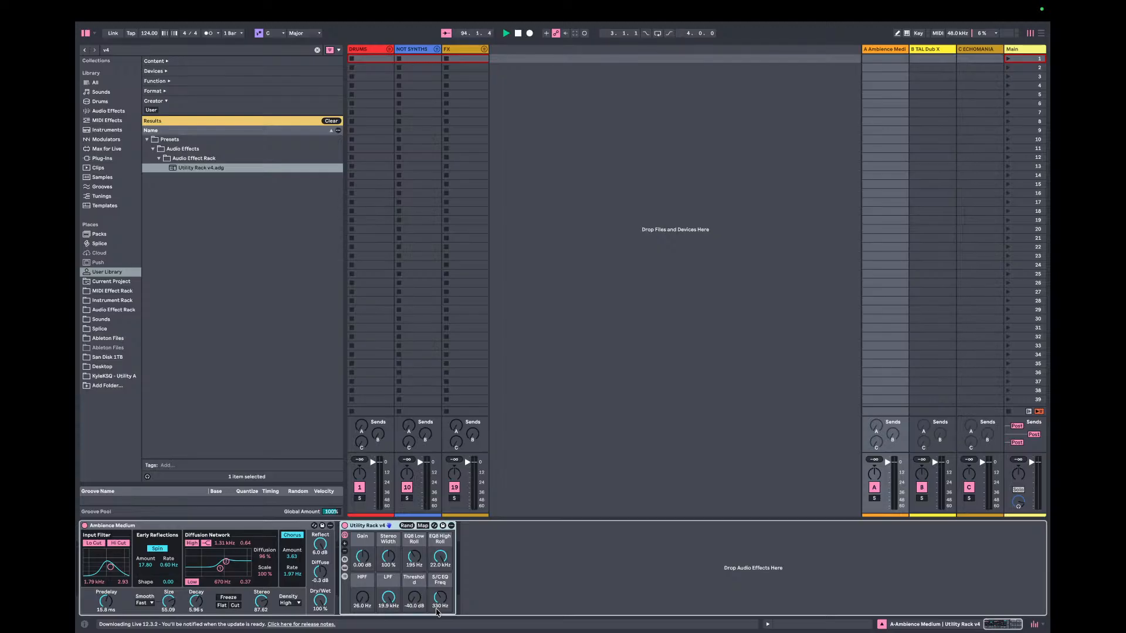
- Find the Glue Compressor among the audio effects and add it after the Utility Rack v4 on the A Ambience Medium return
click(207, 52)
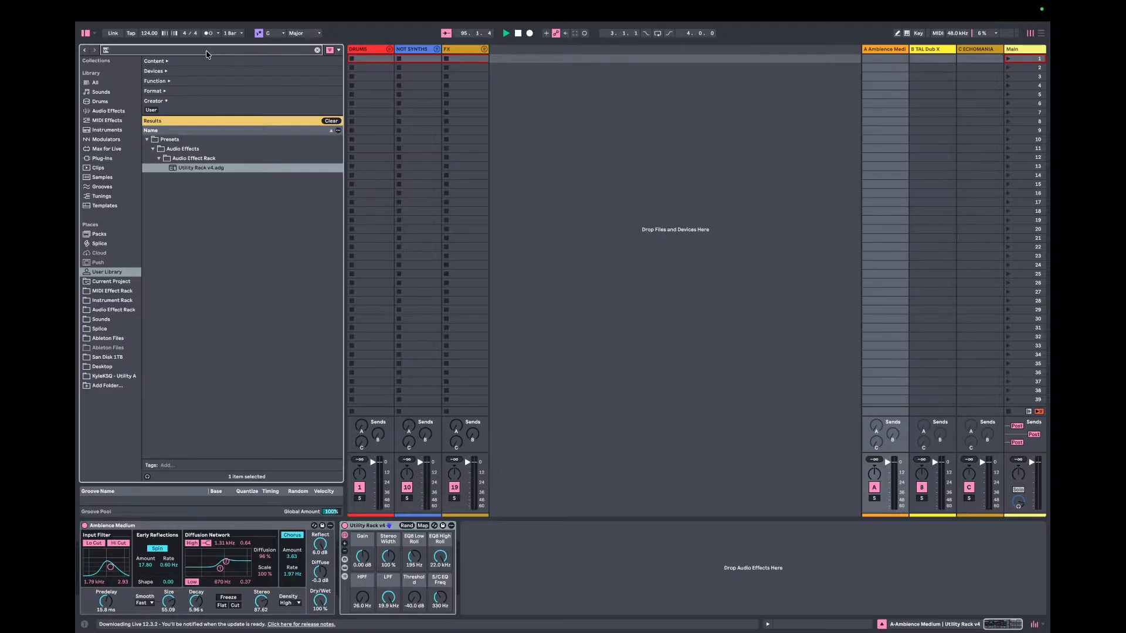
text(glue)
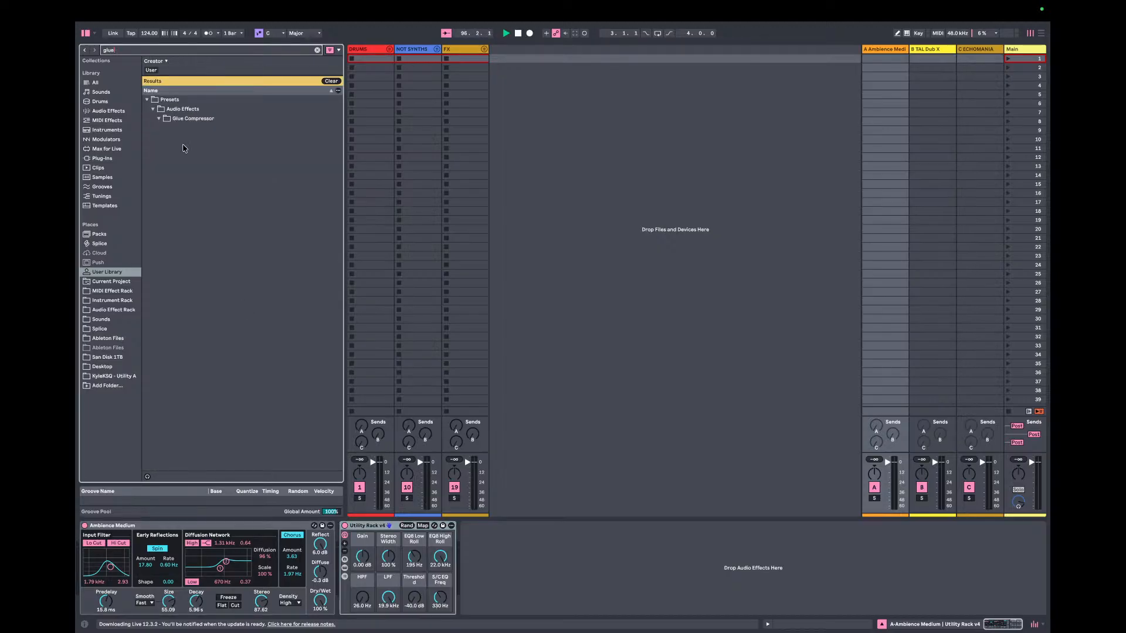
click(103, 121)
click(111, 112)
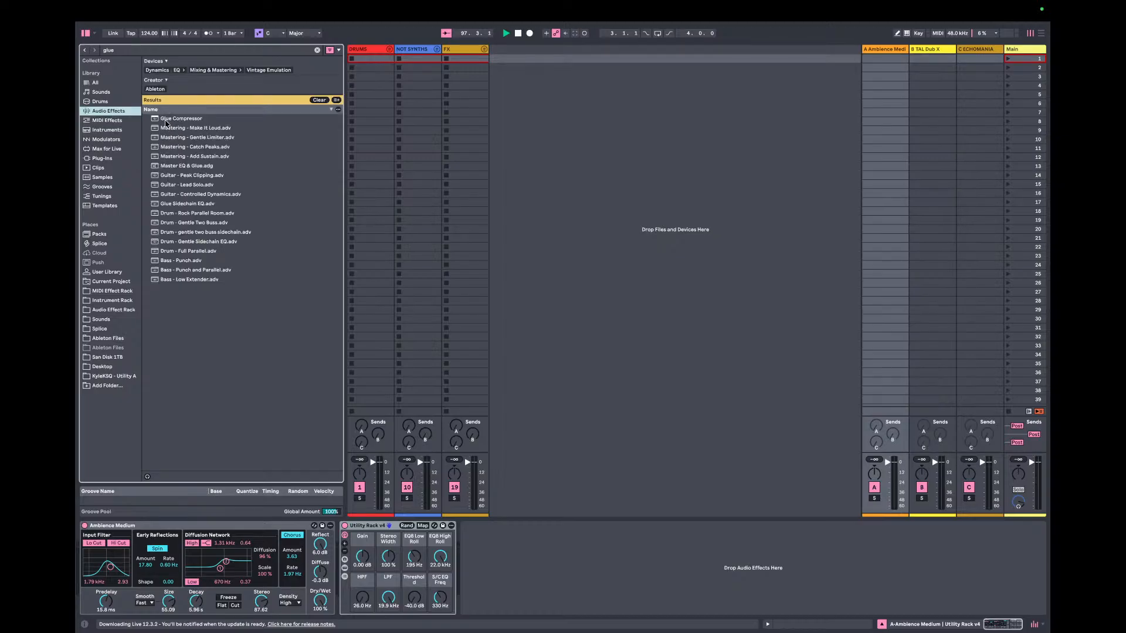
drag(166, 120, 903, 101)
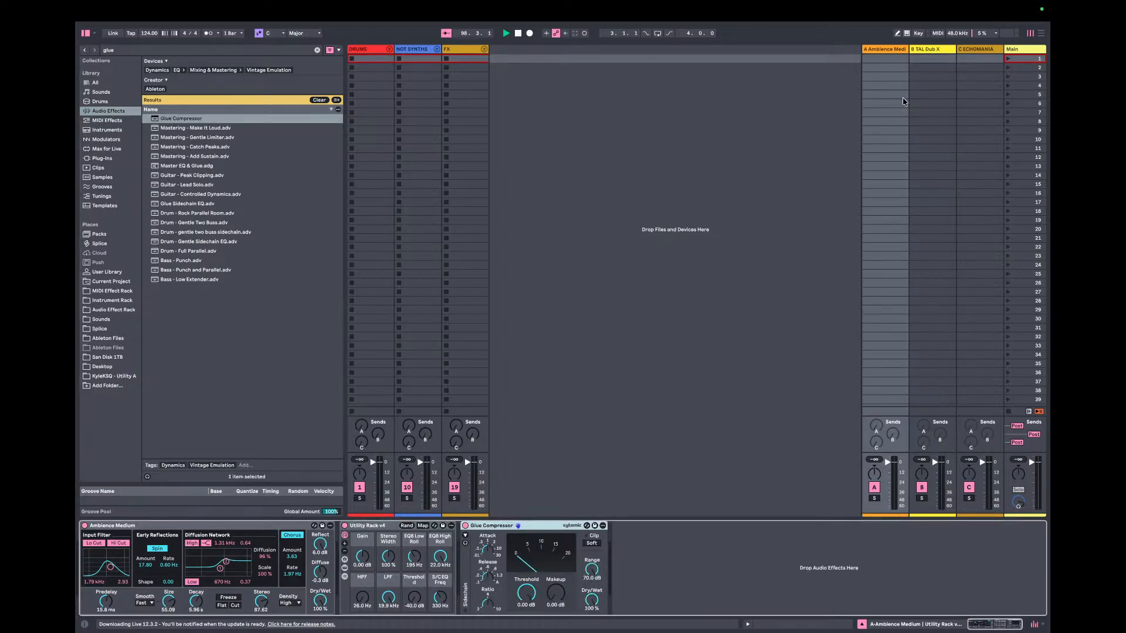
- Insert a new return track after A Ambience Medium and check the devices on the A and TAL Dub X returns
right_click(891, 54)
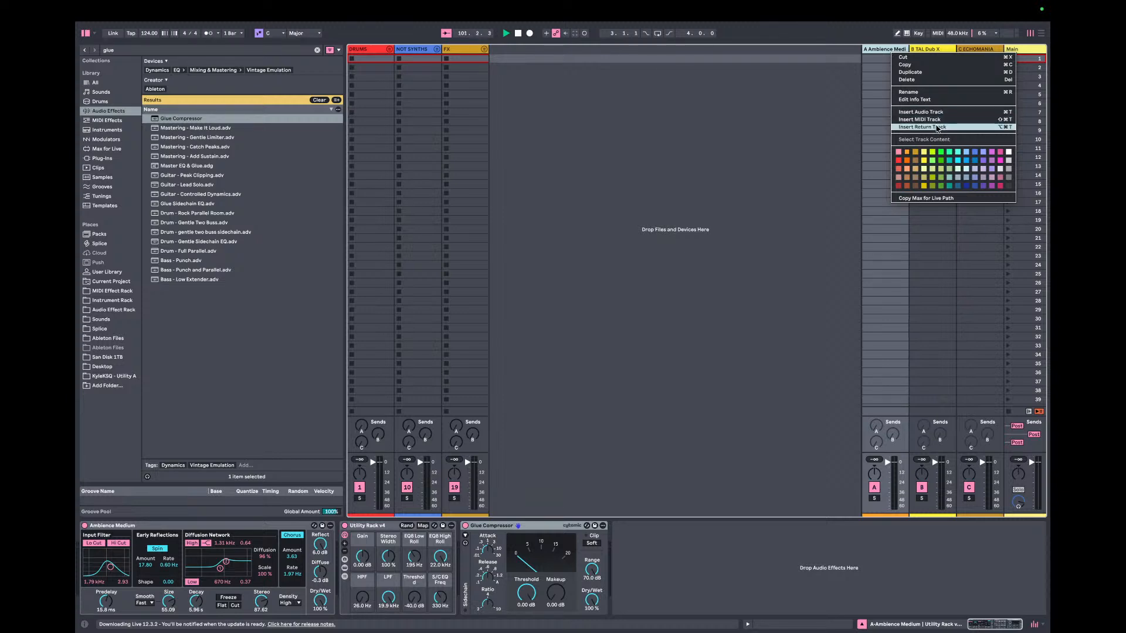
click(937, 127)
click(879, 51)
click(926, 51)
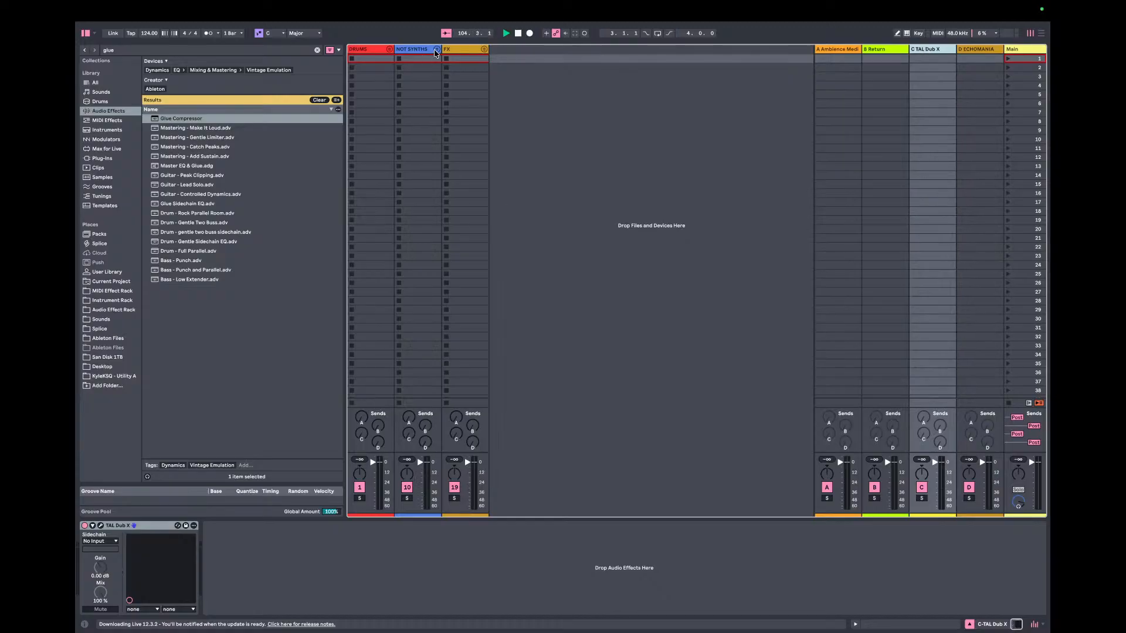
- Select the NOT SYNTHS group and unfold it to show its tracks
key(ctrl+Right)
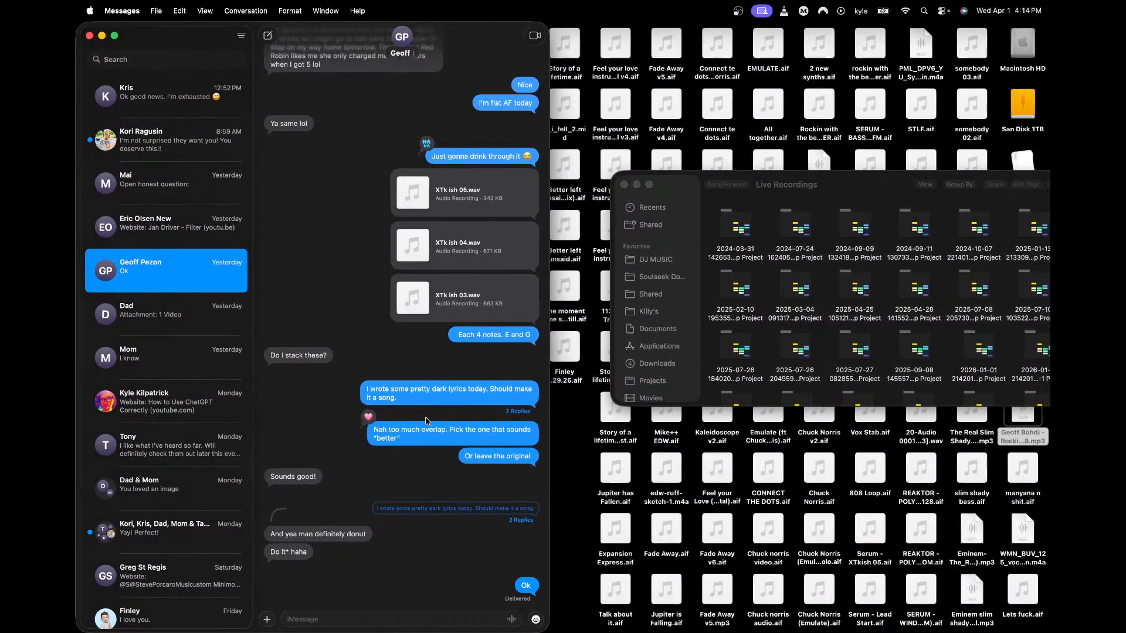
key(ctrl+Left)
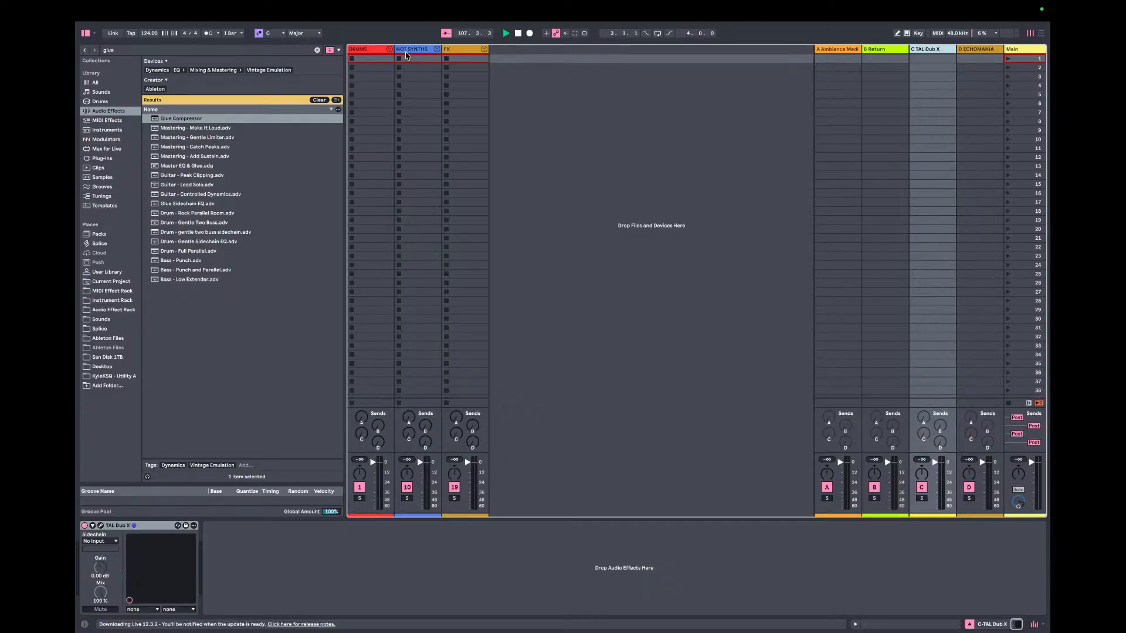
click(413, 50)
click(436, 49)
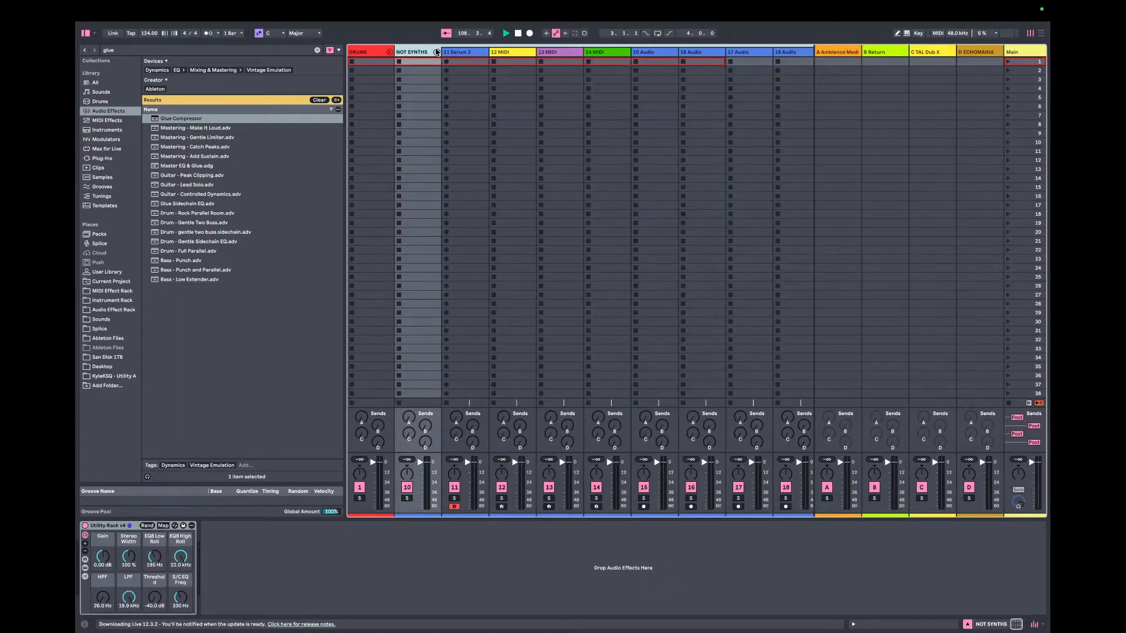
- Bring the Fade Away v6 song from the Music app into the first slot of the 15 Audio track and play it soloed
key(ctrl+Right)
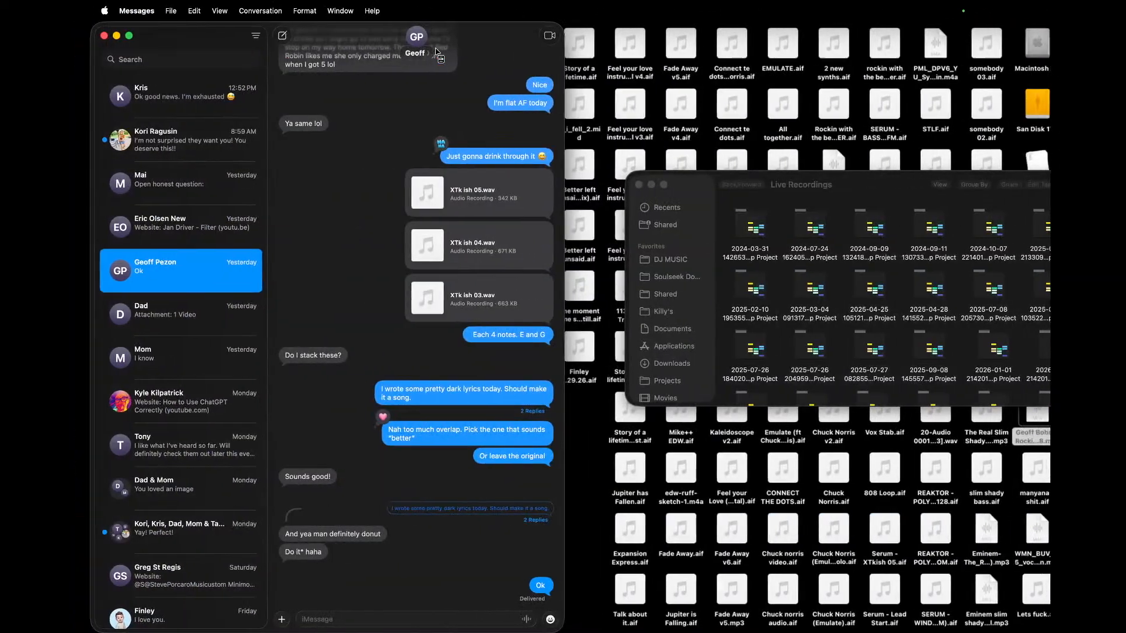
key(super+Tab)
key(super+Tab)
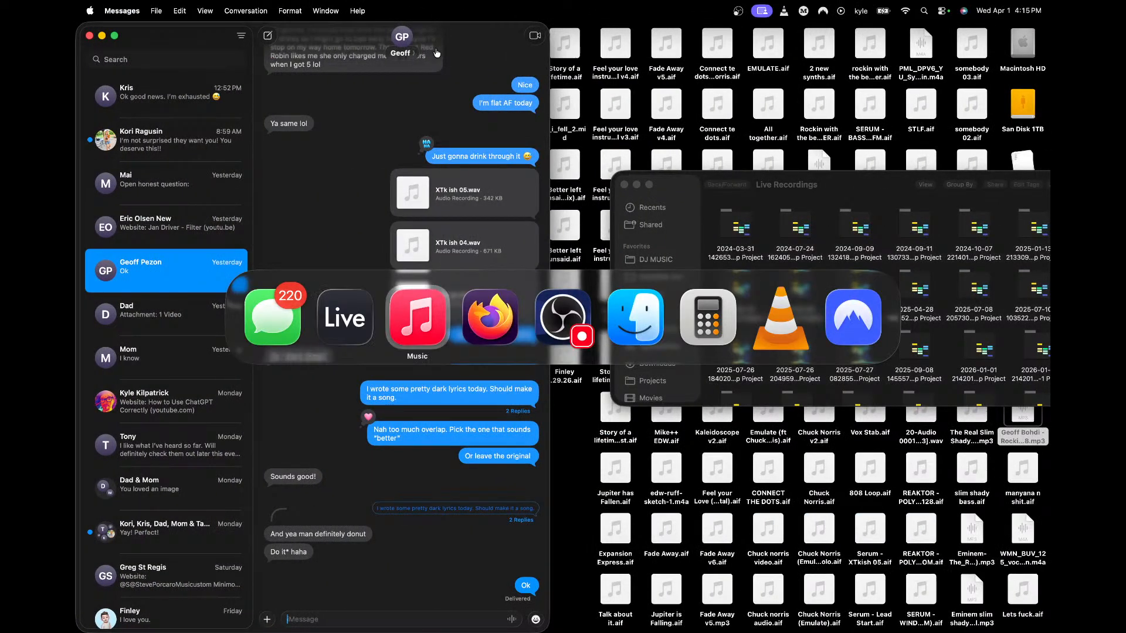
mouse_move(526, 243)
mouse_down()
mouse_move(804, 301)
mouse_move(804, 238)
mouse_move(257, 265)
mouse_move(616, 61)
mouse_move(655, 61)
mouse_up()
key(ctrl+Right)
key(ctrl+Left)
key(ctrl+Right)
key(ctrl+Right)
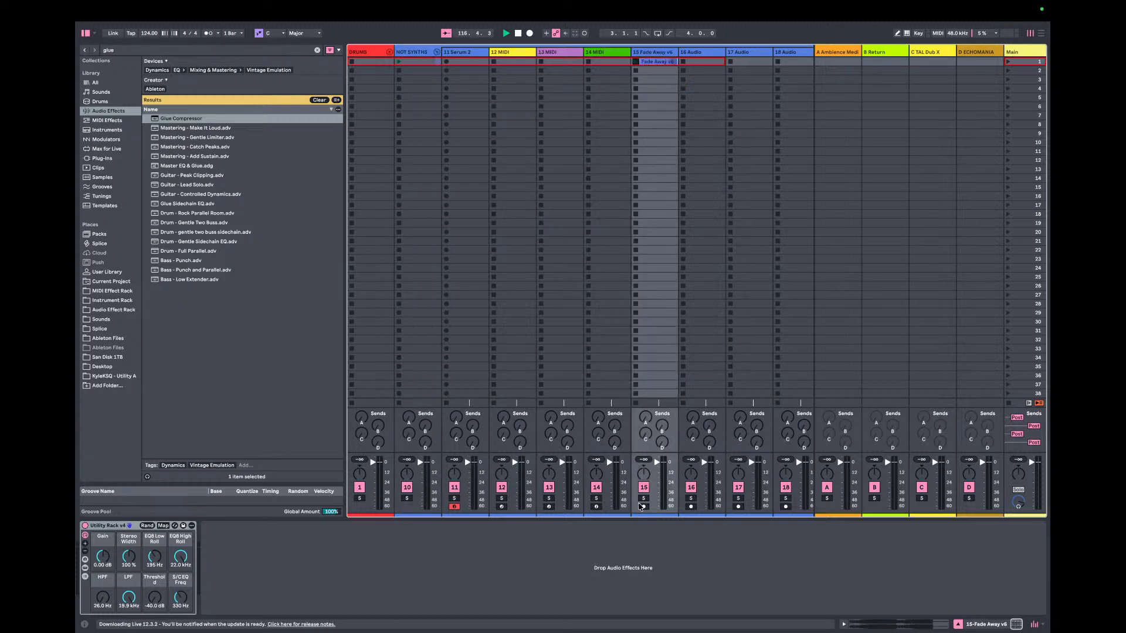
click(640, 499)
key(super+alt+Escape)
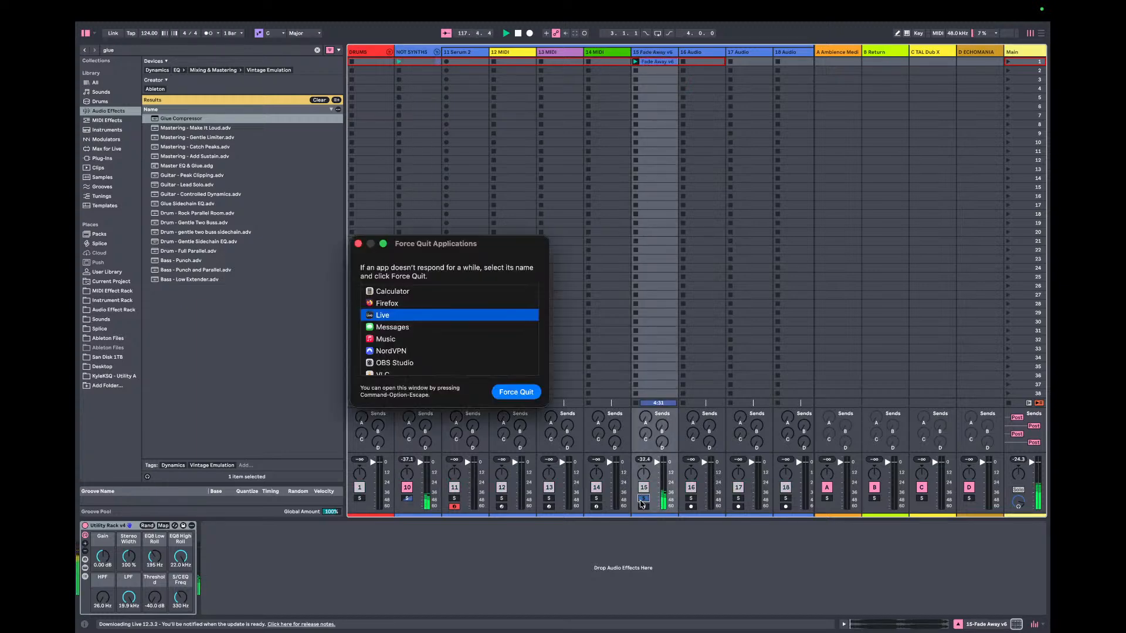
key(Down)
key(Return)
key(Return)
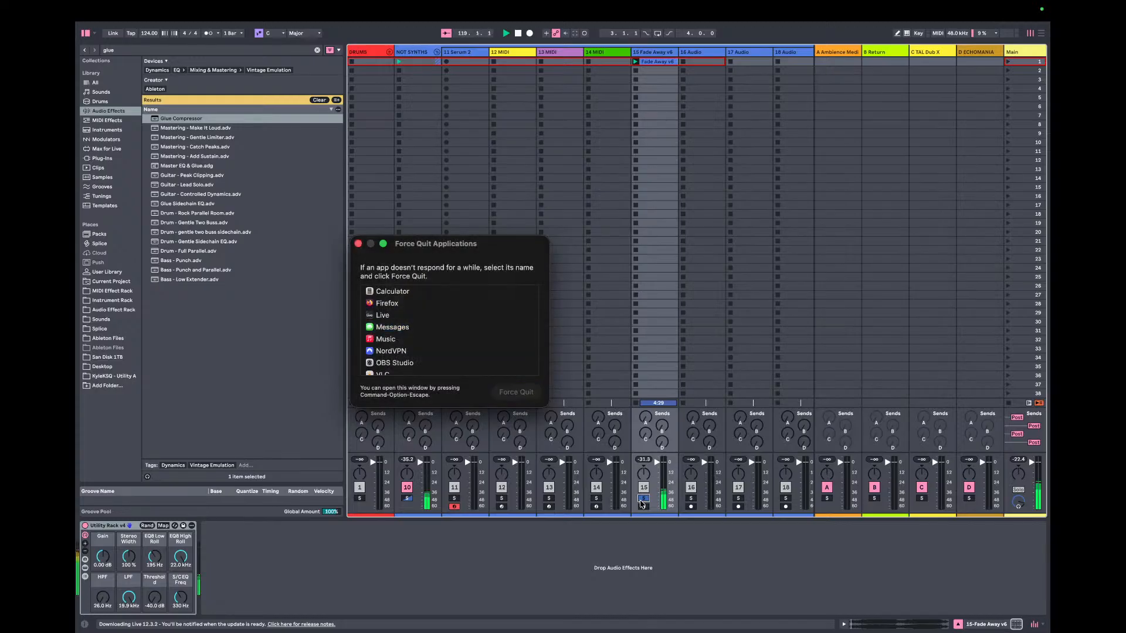
click(358, 245)
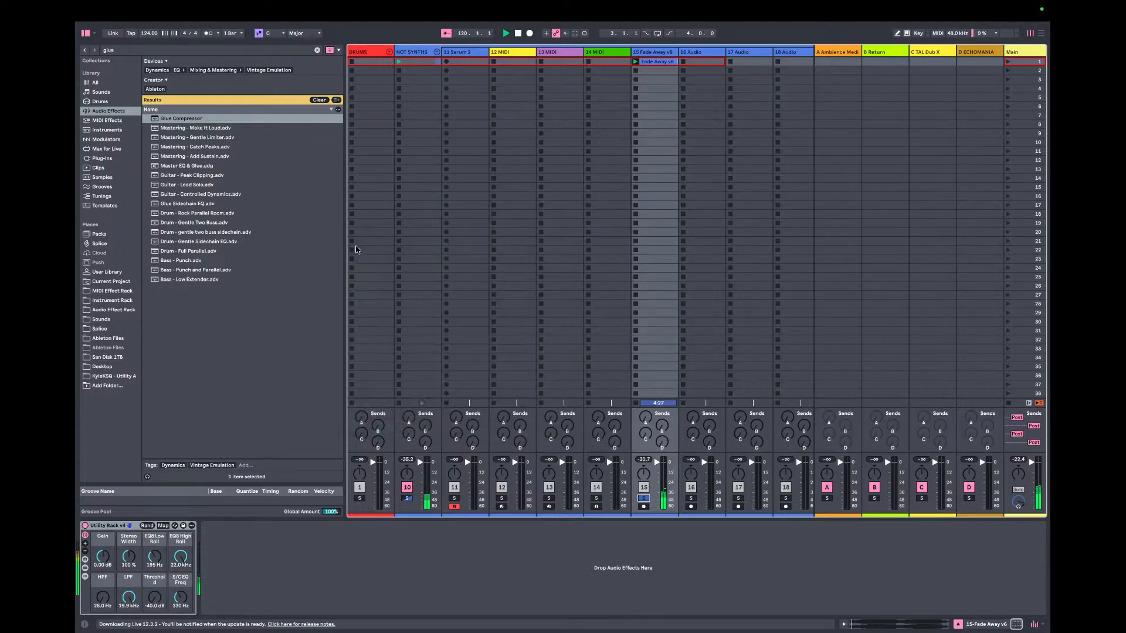
key(ctrl+Left)
key(ctrl+Left)
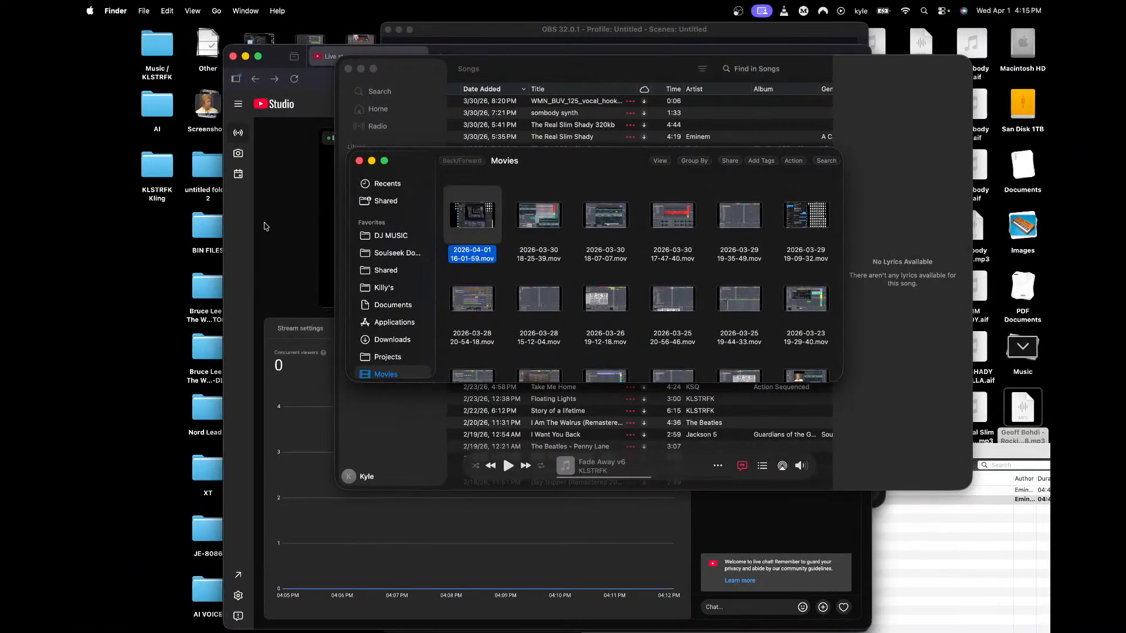
key(ctrl+Right)
key(ctrl+Right)
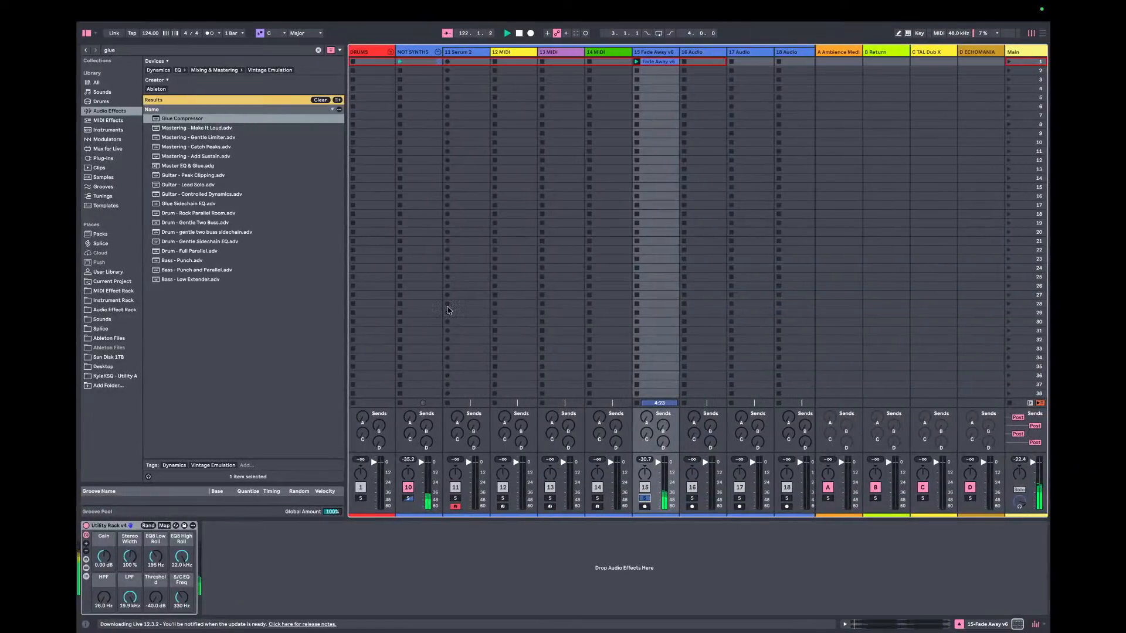
- Unsolo track 15 and delete its Fade Away v6 clip
click(644, 499)
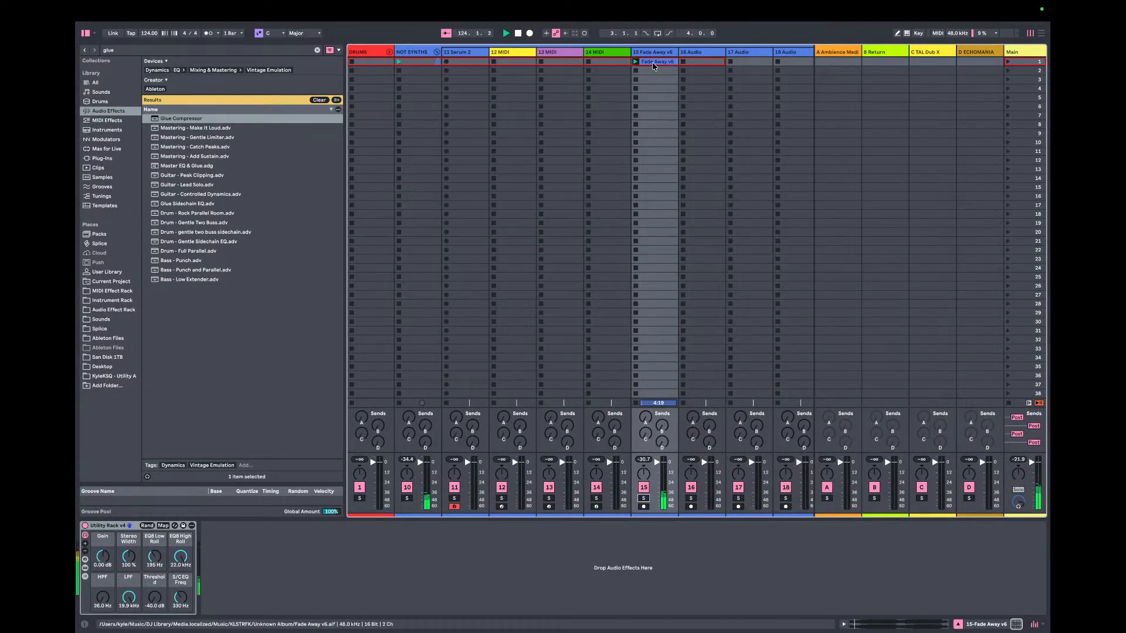
key(BackSpace)
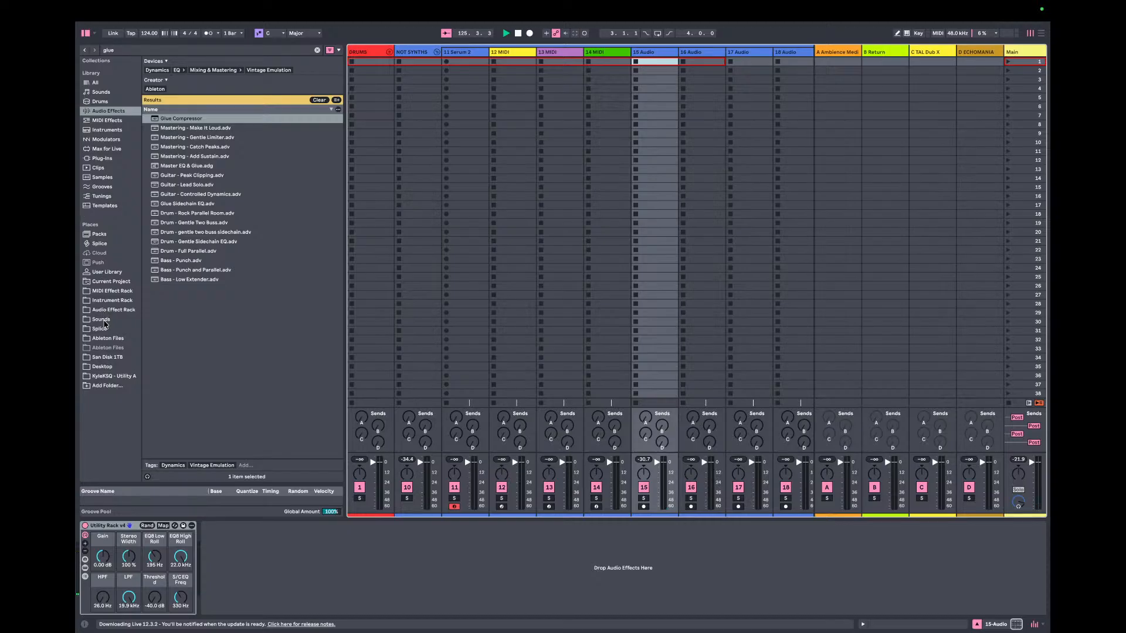
- Load ZEN_ZMT_124_drum_loop_groove_top_loop_citrine.wav from the Splice folder into the first slot of the 15 Audio track and play it
click(105, 327)
click(139, 51)
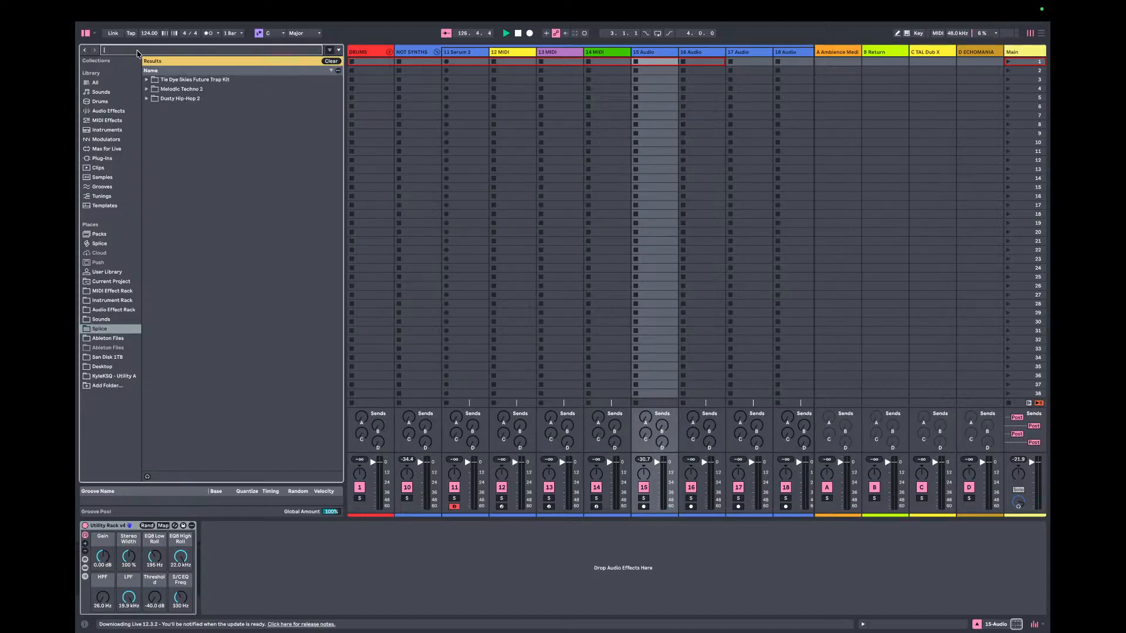
key(Escape)
click(241, 223)
key(Up)
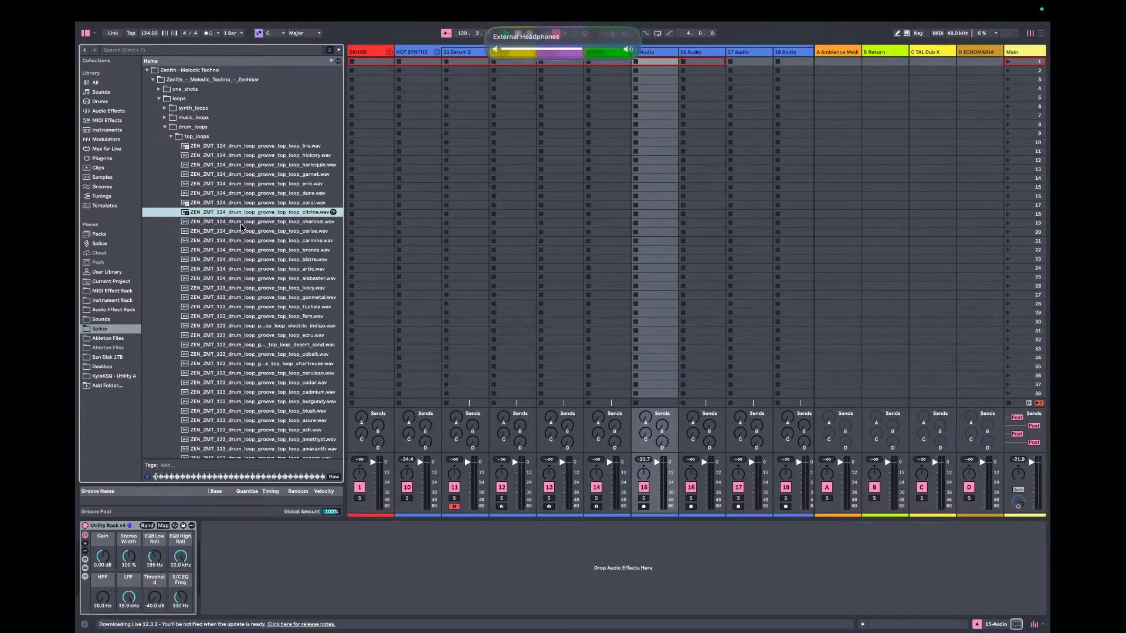
drag(232, 215, 655, 61)
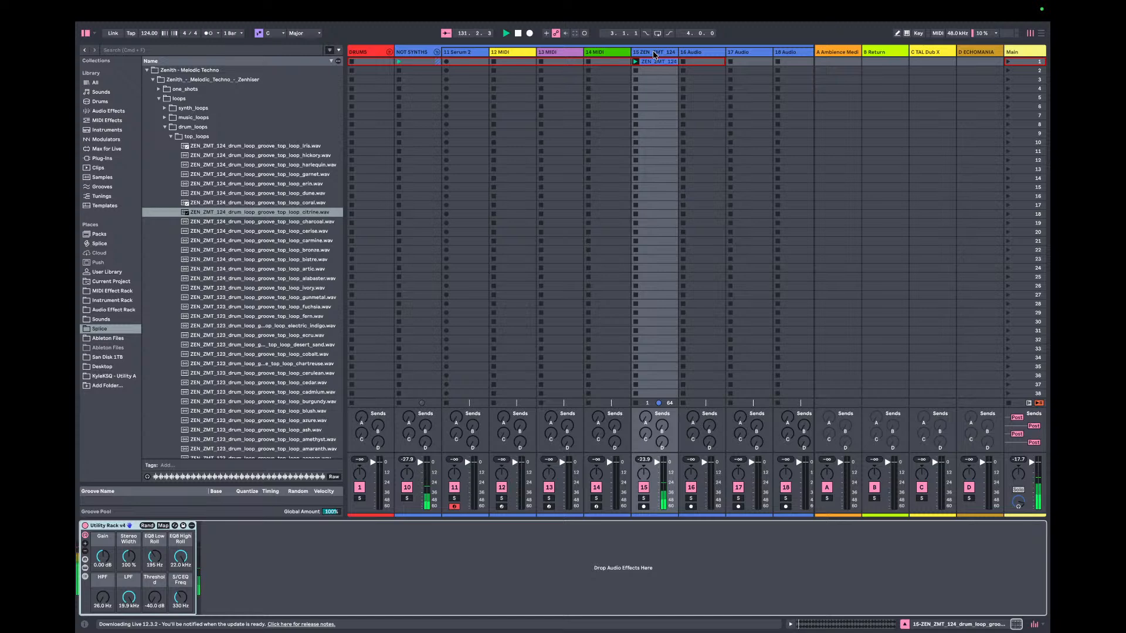
scroll(487, 107, down, 1)
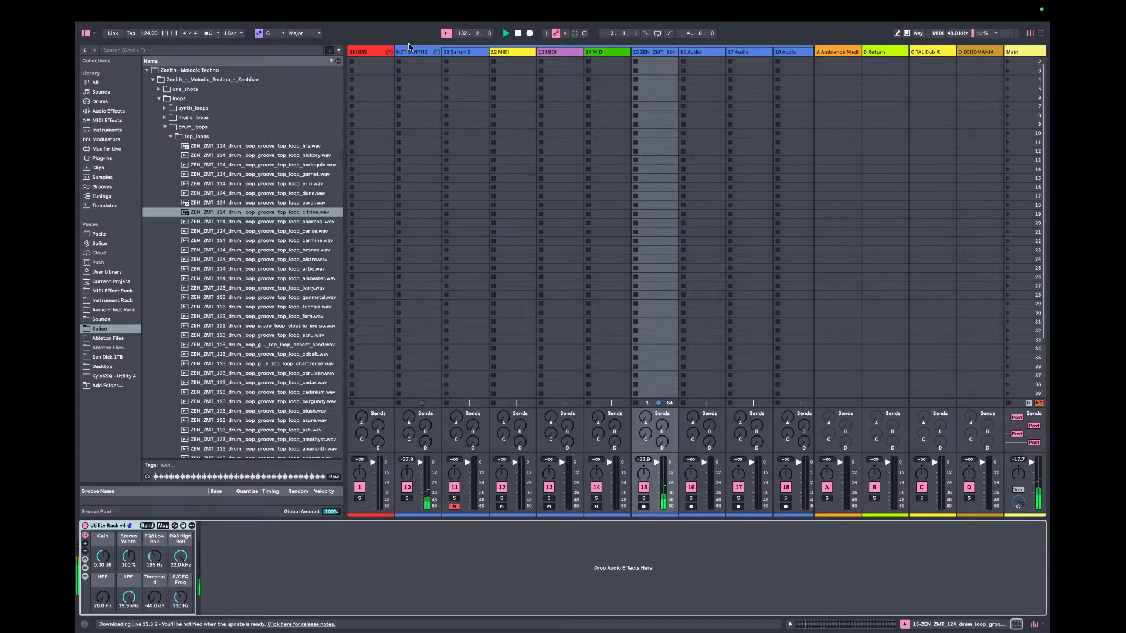
- Select the NOT SYNTHS group to show its Utility Rack v4
scroll(687, 193, up, 1)
scroll(687, 193, right, 1)
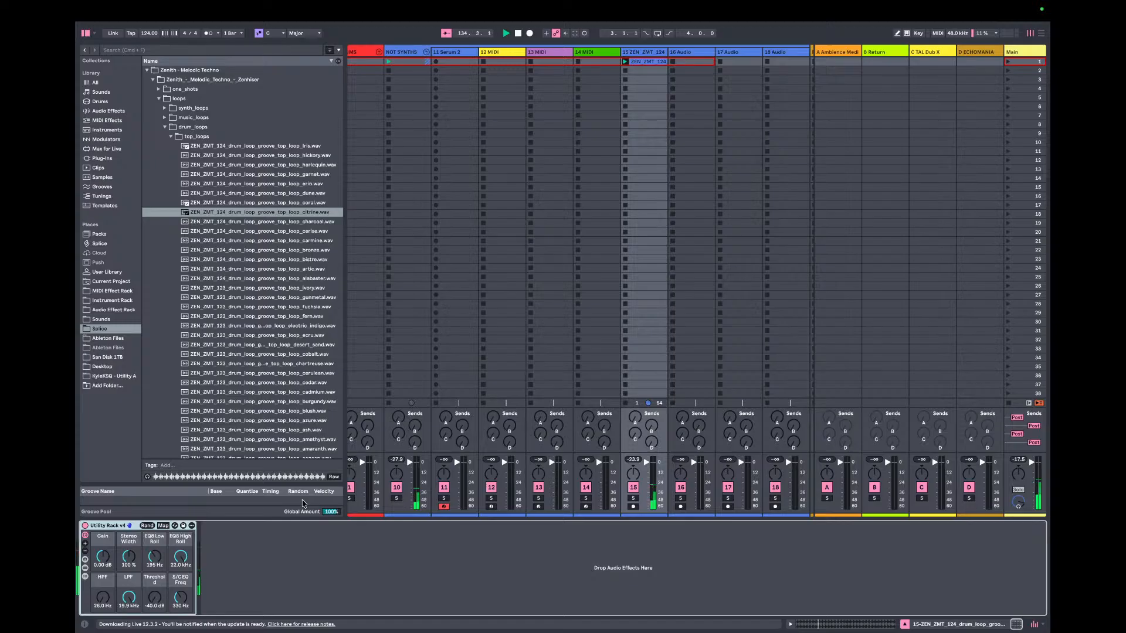
click(400, 52)
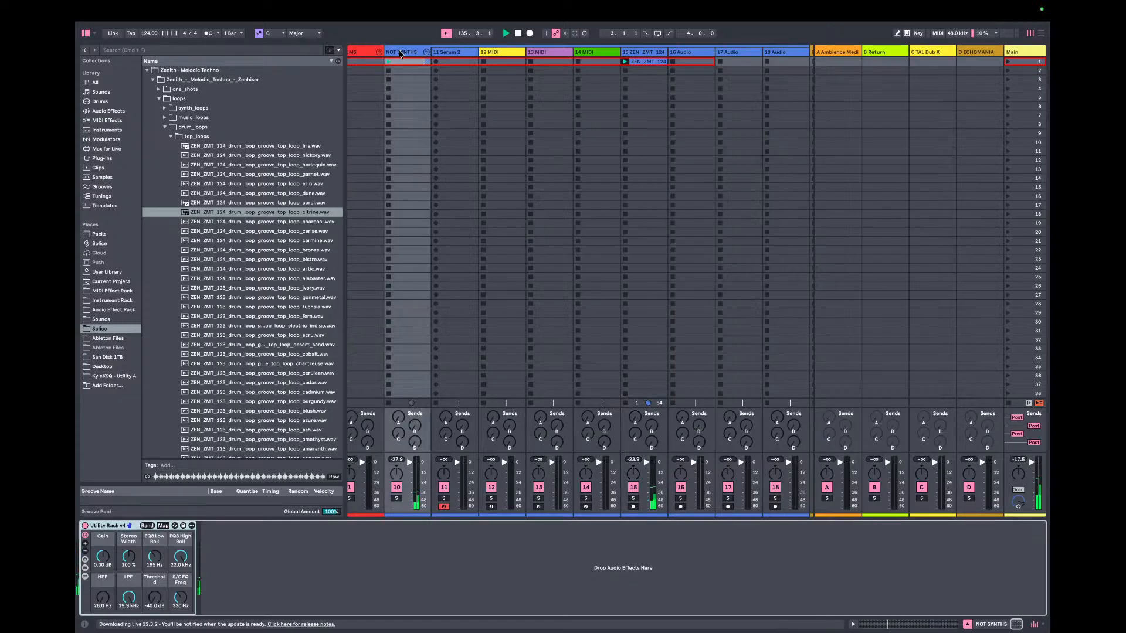
scroll(476, 268, down, 1)
scroll(476, 269, left, 1)
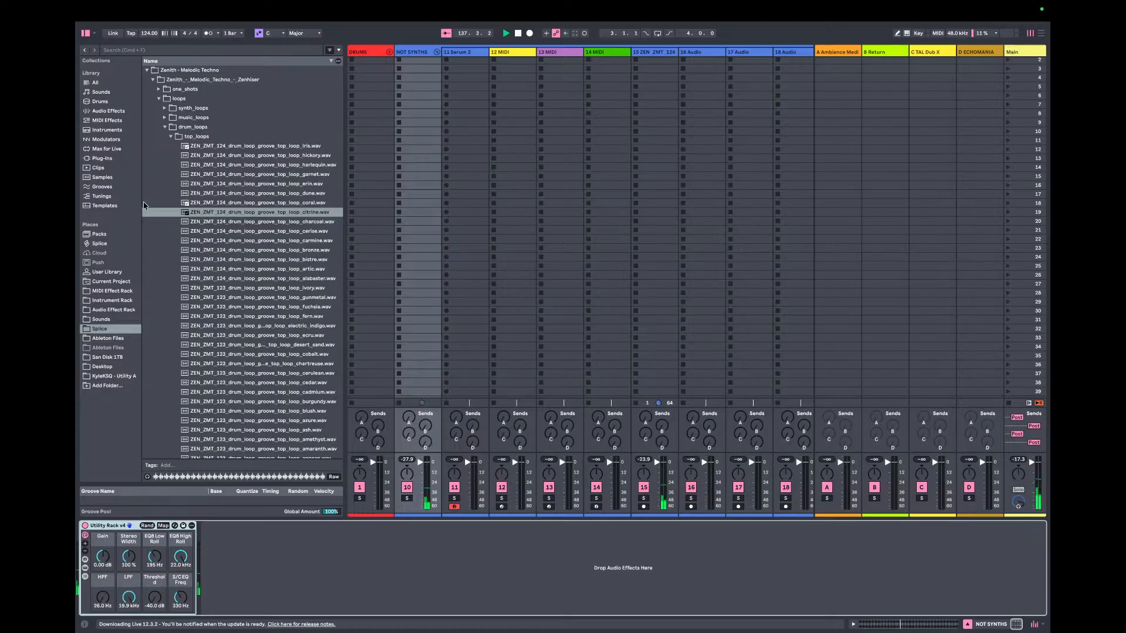
- Load ZEN_ZMT_124_drum_loop_groove_top_loop_citrine.wav into scene 2 of track 24 beside the FX group and play it
click(202, 216)
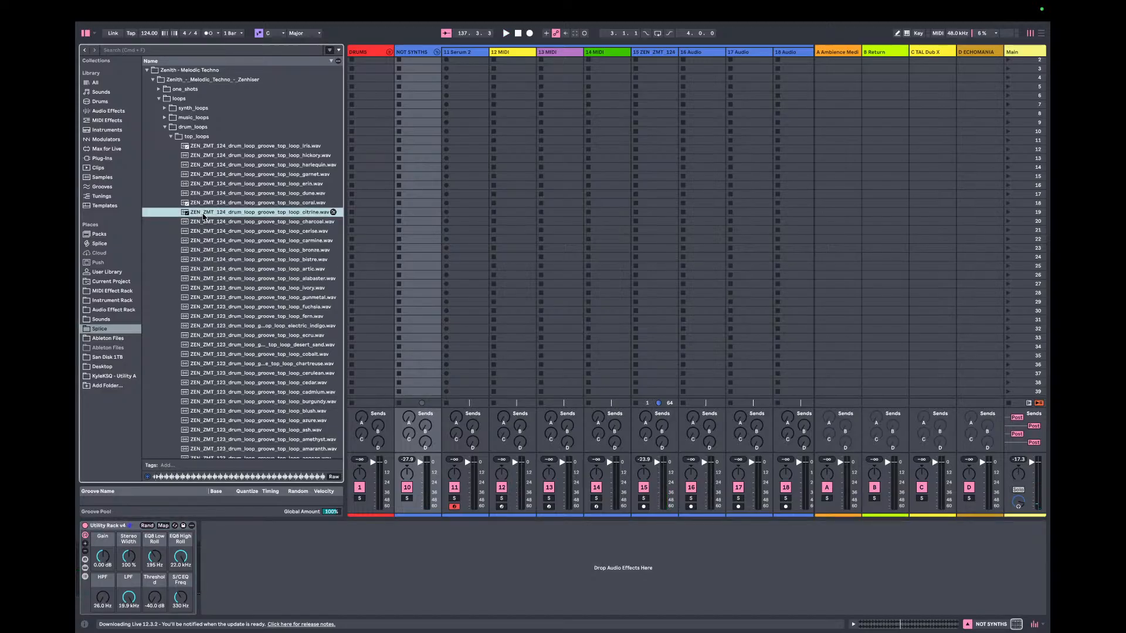
scroll(669, 139, right, 2)
scroll(669, 139, down, 1)
drag(221, 209, 772, 63)
click(772, 63)
- Compare the Flat Blaster rack on the Main track switched off and on, and show its chain
click(1032, 49)
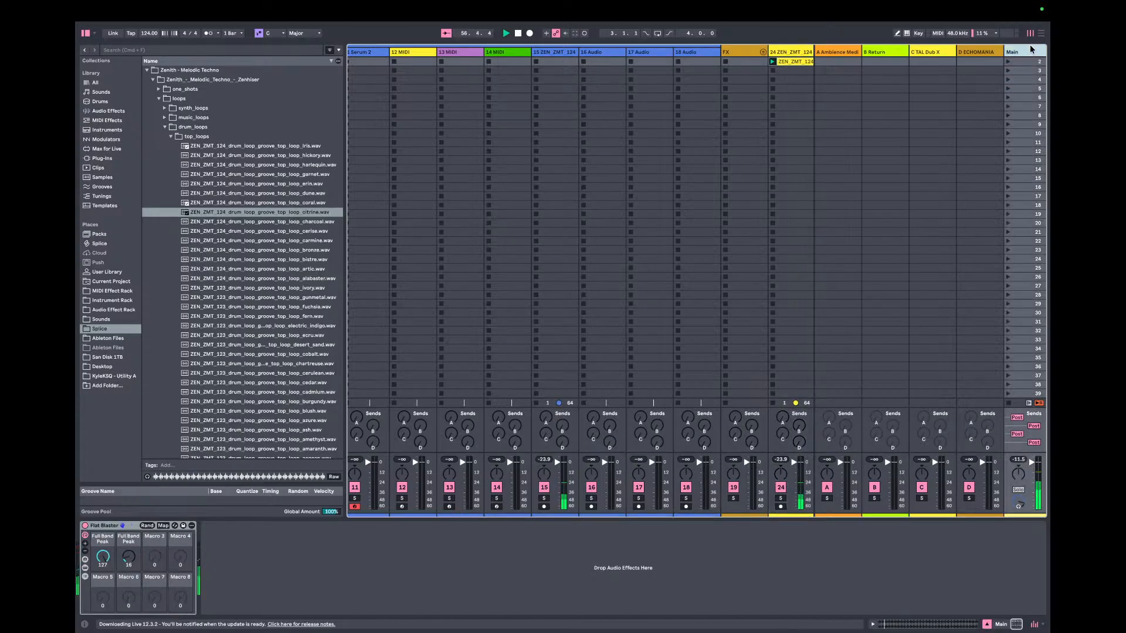
click(85, 526)
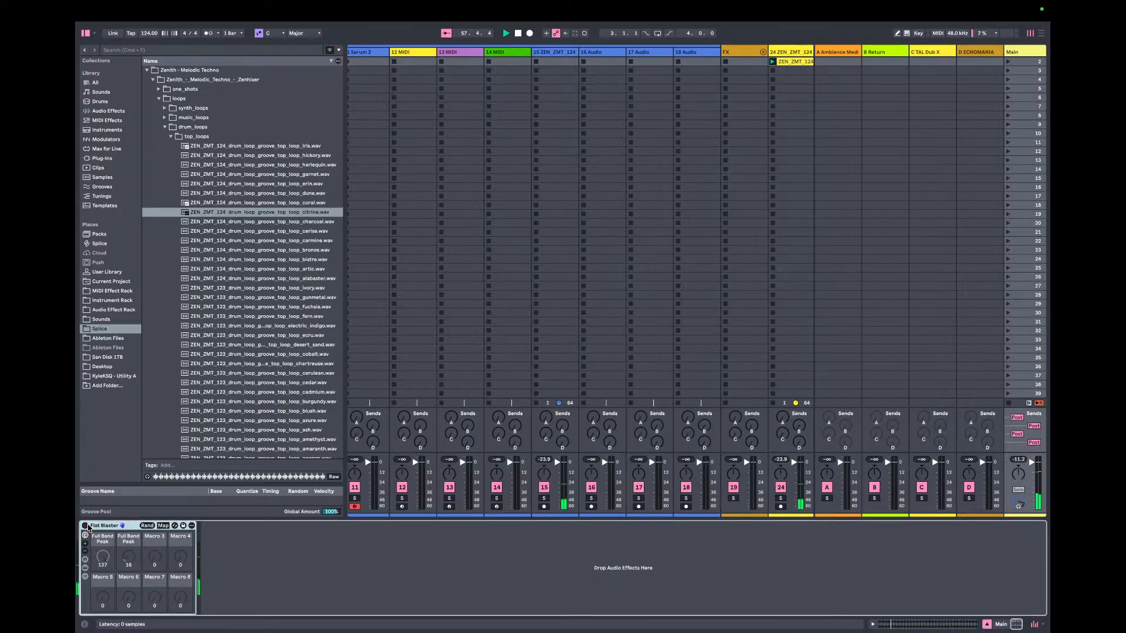
key(XF86AudioRaiseVolume)
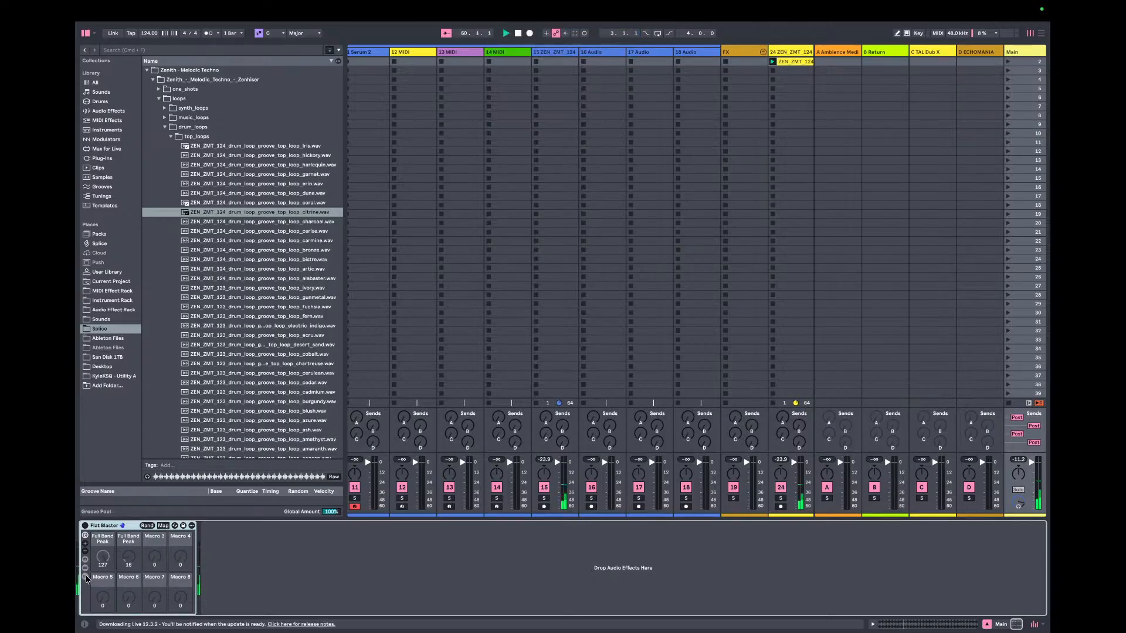
click(85, 536)
click(85, 577)
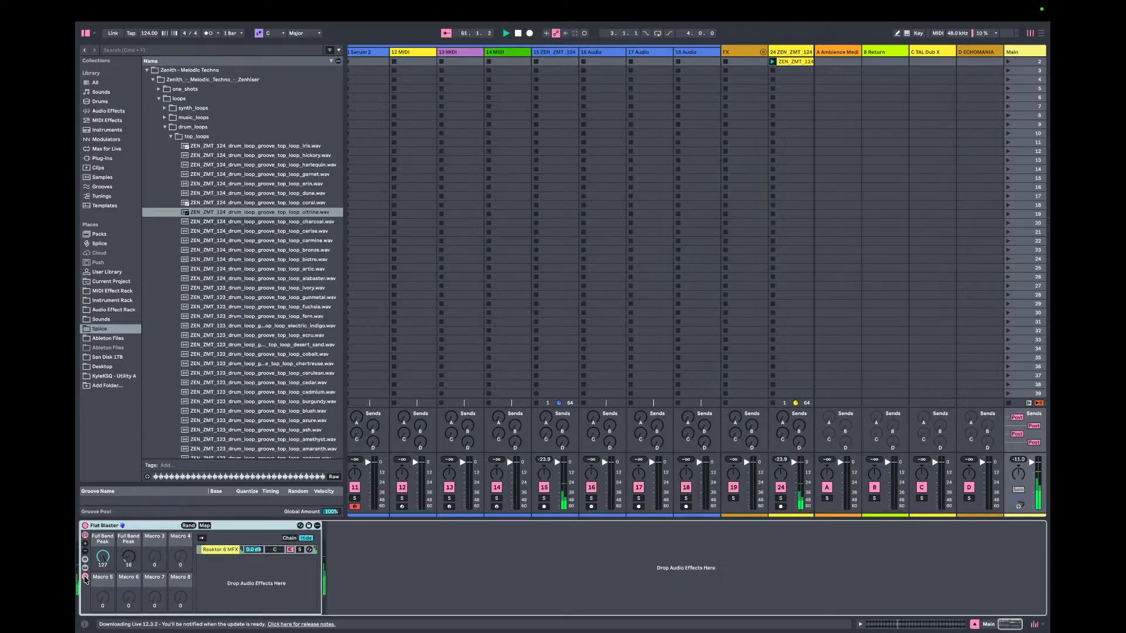
- Open the Reaktor 6 MFX window inside Flat Blaster, switch the rack off and close the plug-in window
click(214, 555)
click(345, 526)
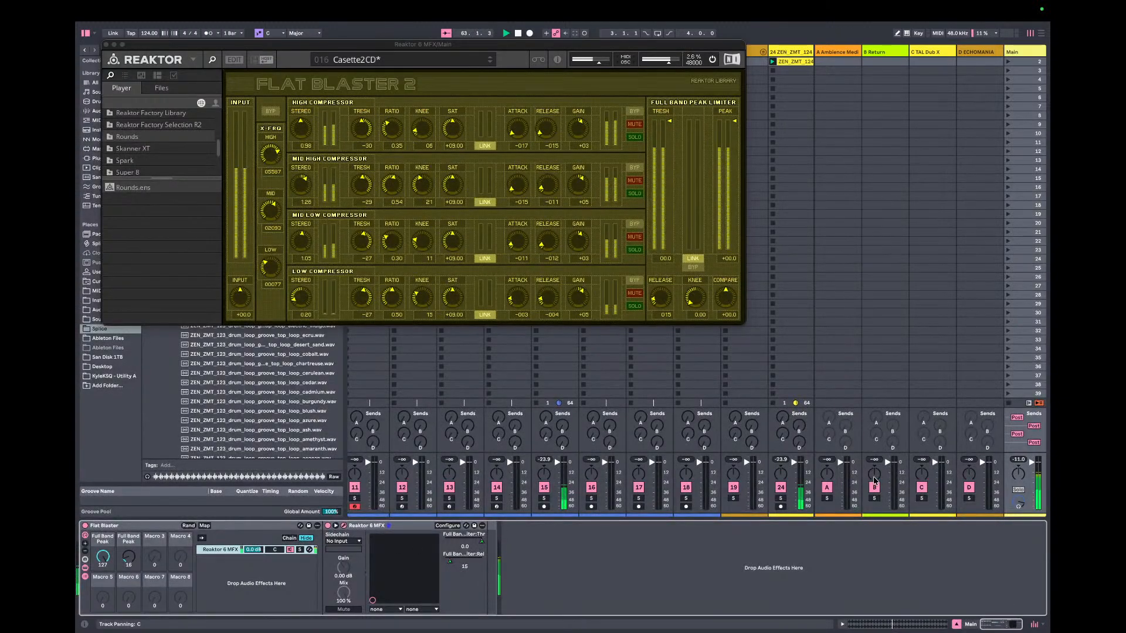
click(85, 526)
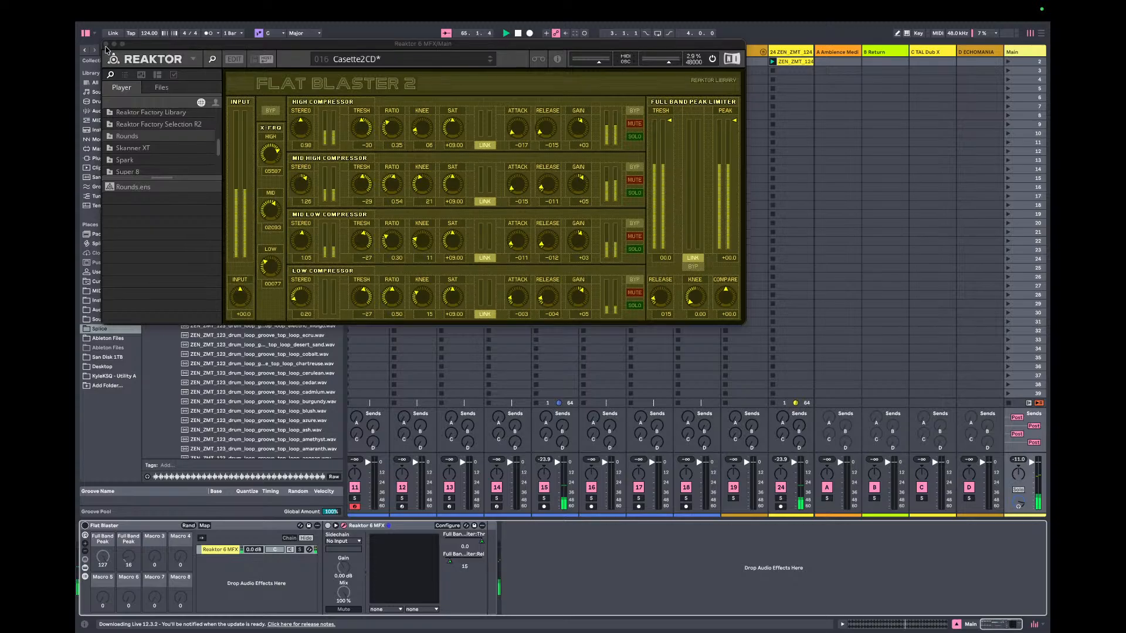
click(106, 44)
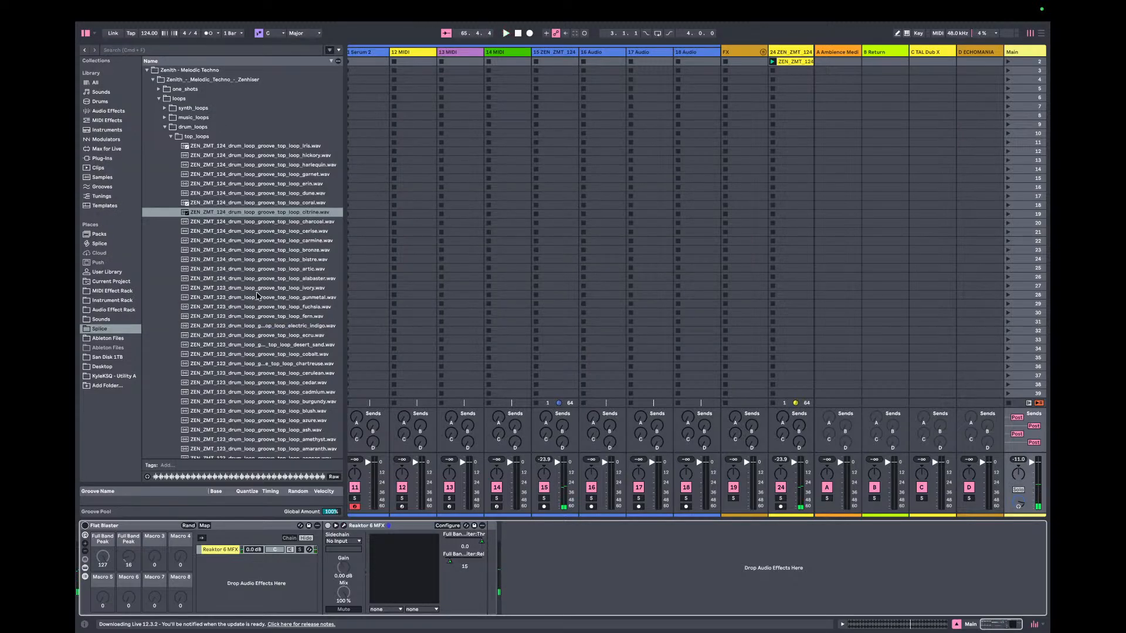
- Reload the citrine top loop into scene 2 of track 24, play it and set its rack's EQ8 Low Roll to 10.0 Hz
click(262, 213)
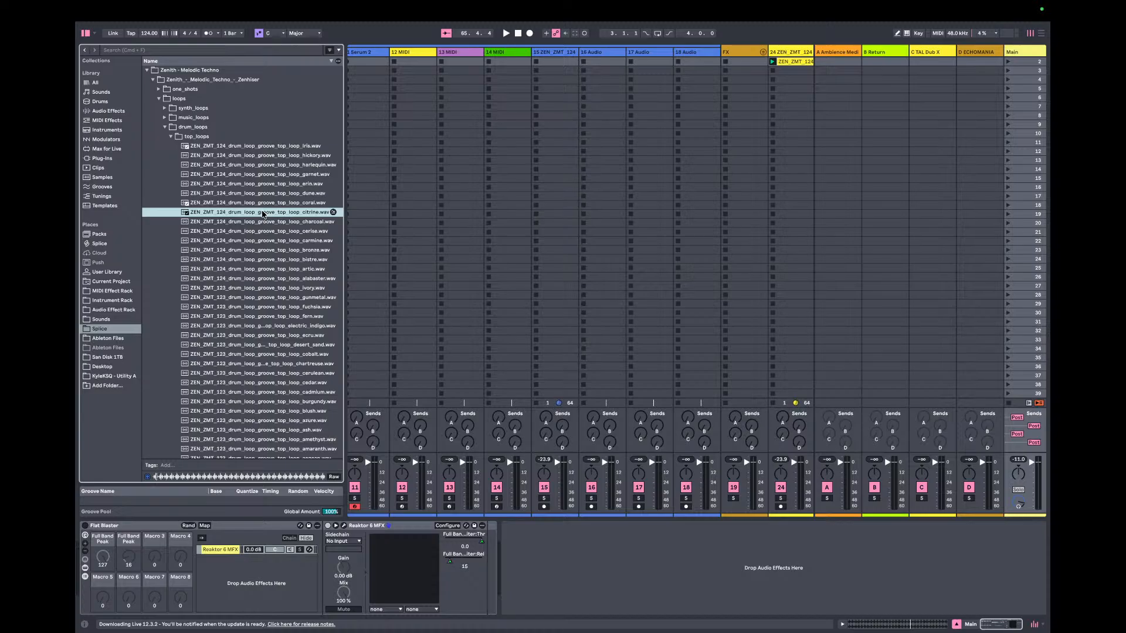
drag(262, 213, 736, 62)
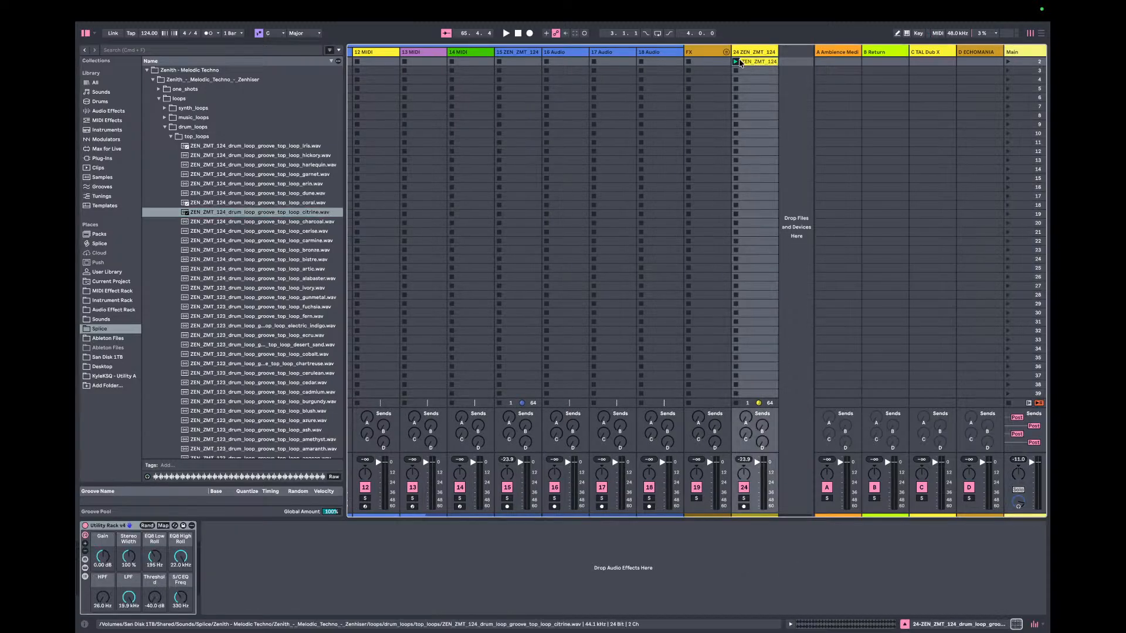
click(736, 63)
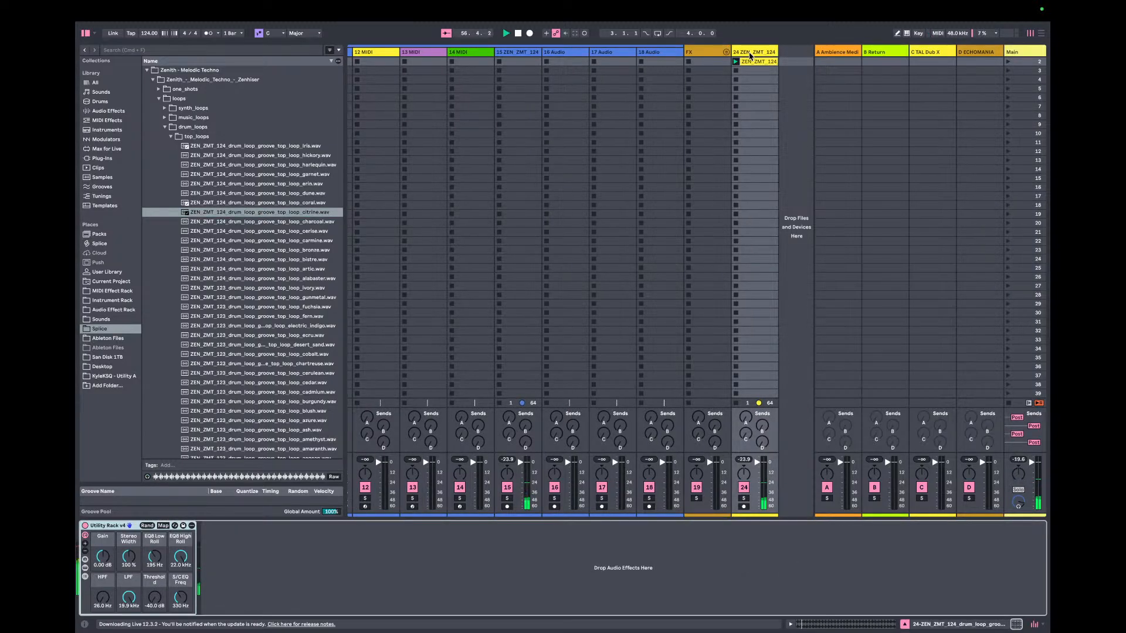
drag(153, 558, 153, 592)
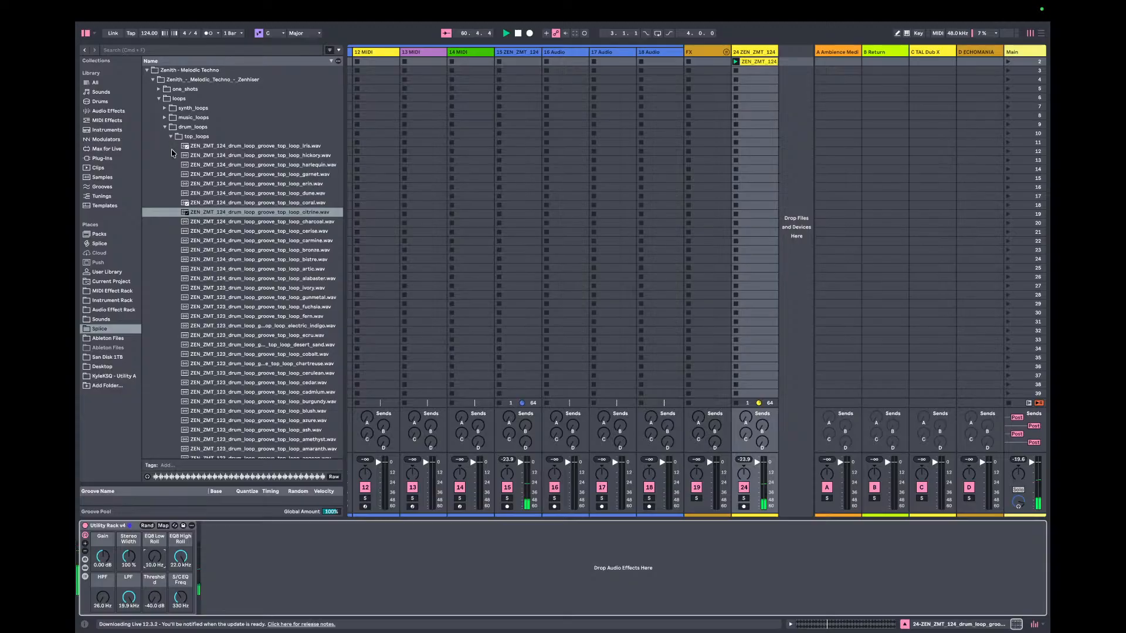
- Replay the citrine loop on track 24 and show the devices inside its Utility Rack v4 chain
click(233, 214)
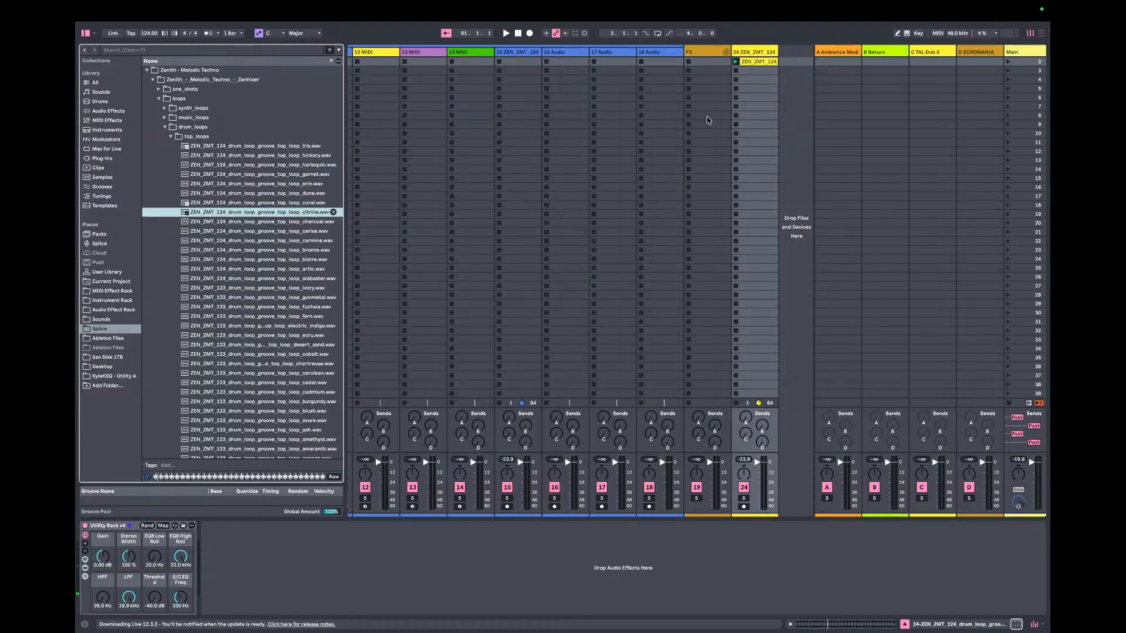
click(736, 62)
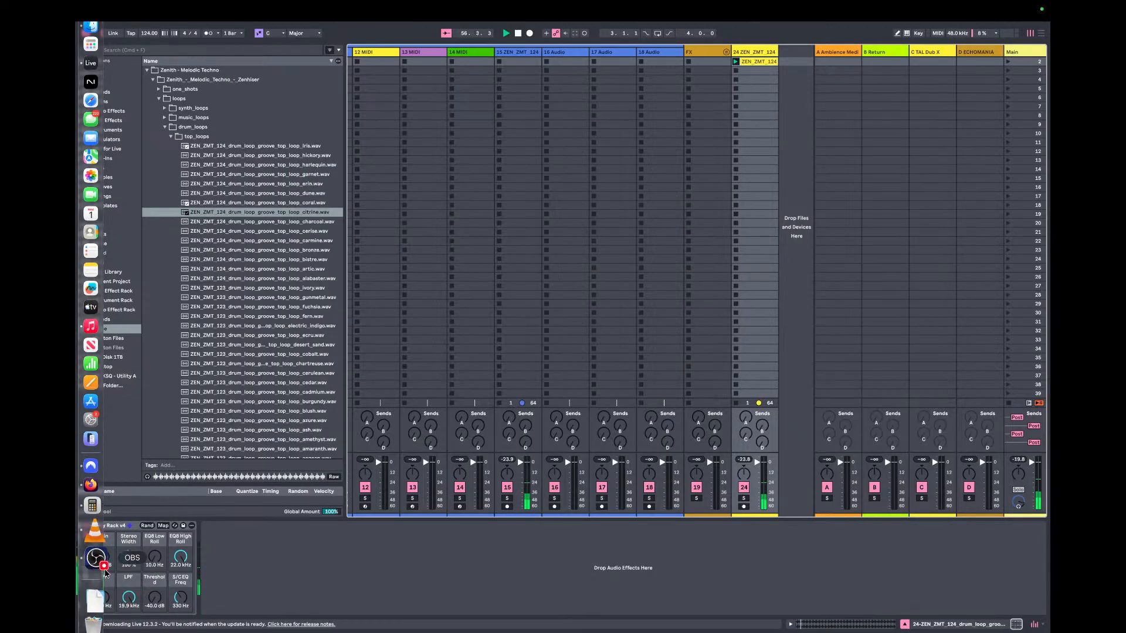
click(85, 576)
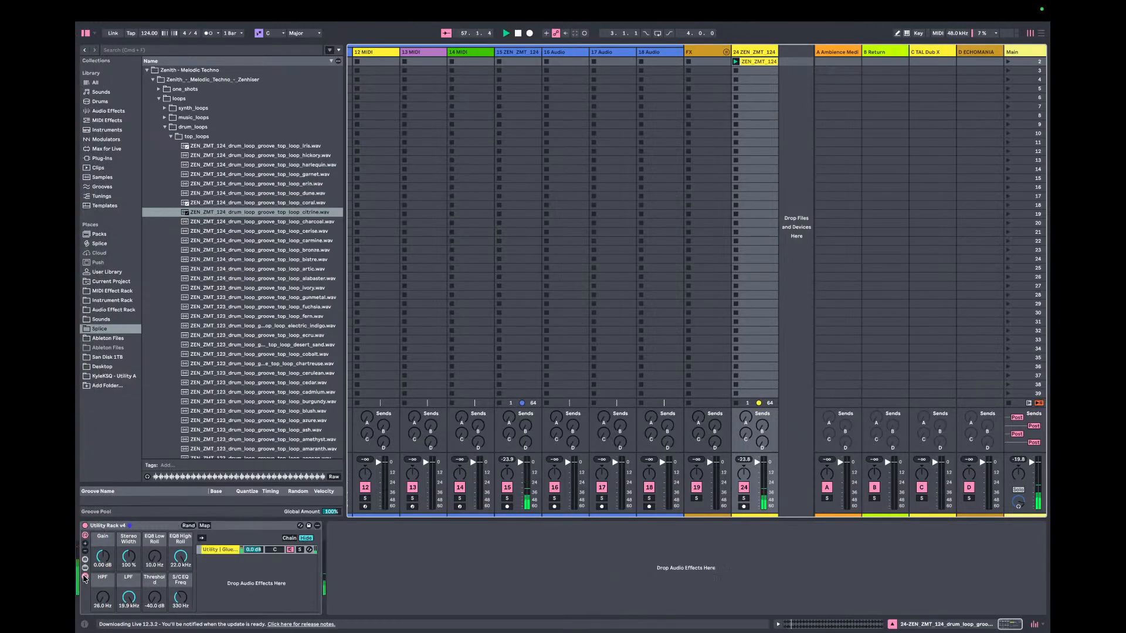
click(209, 551)
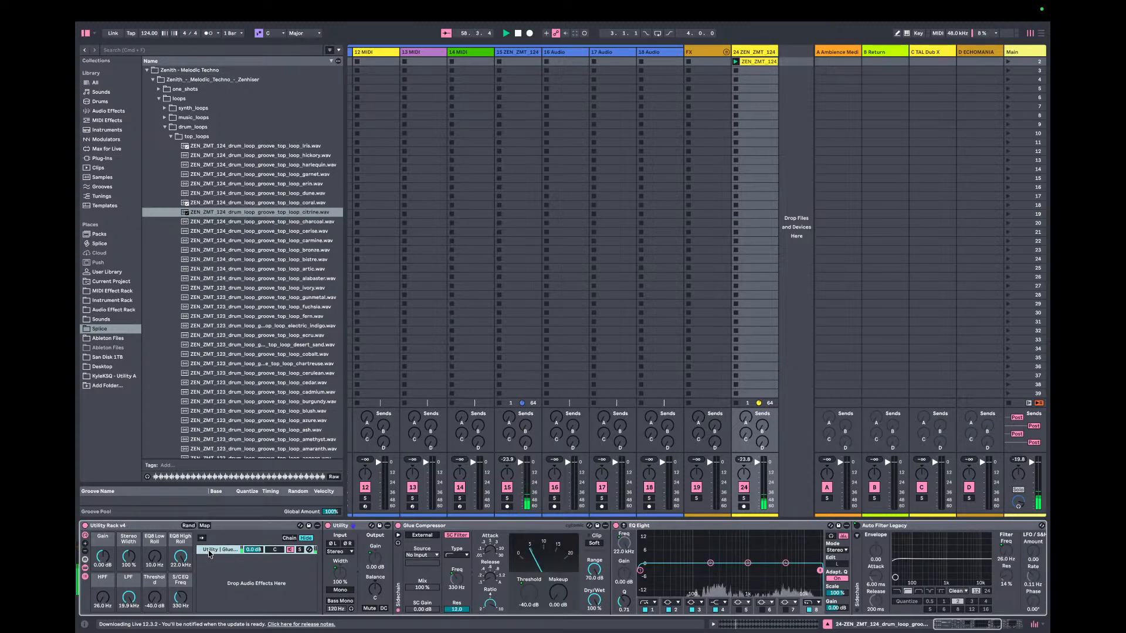
- Set the Utility Rack v4 Threshold on track 24 to 0.00 dB and delete the track's citrine clip
drag(151, 598, 150, 563)
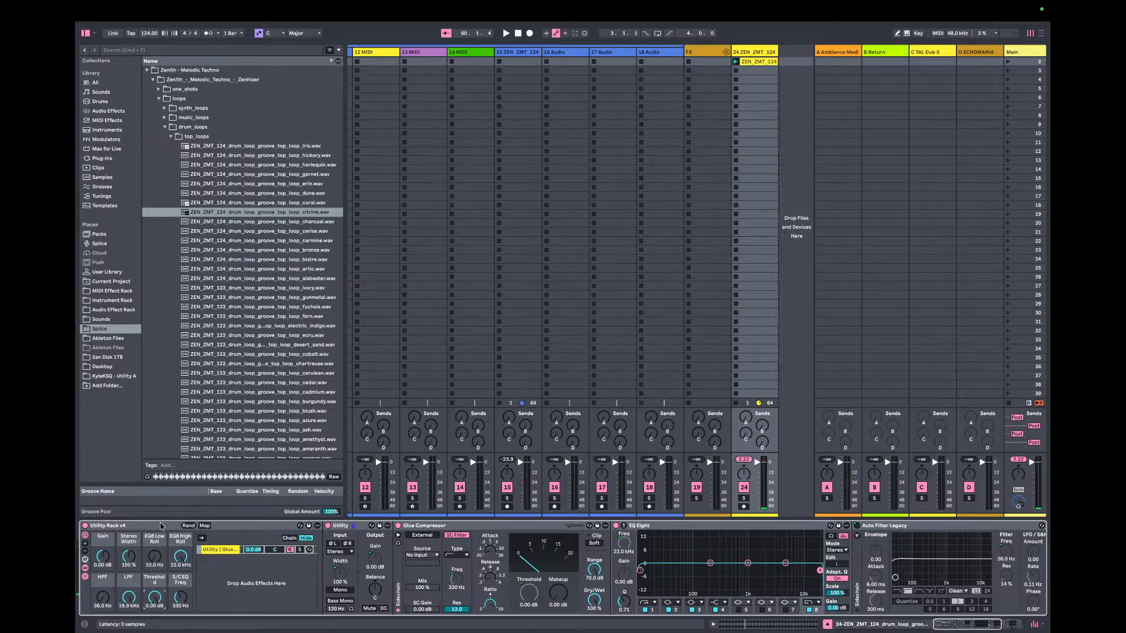
click(756, 61)
key(Delete)
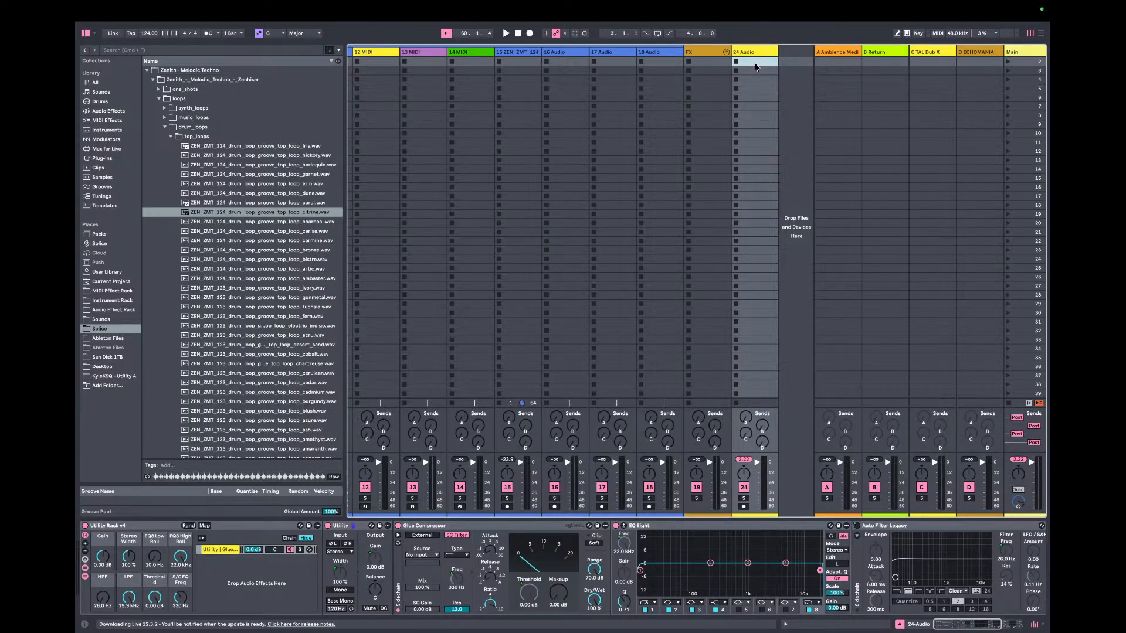
key(super+q)
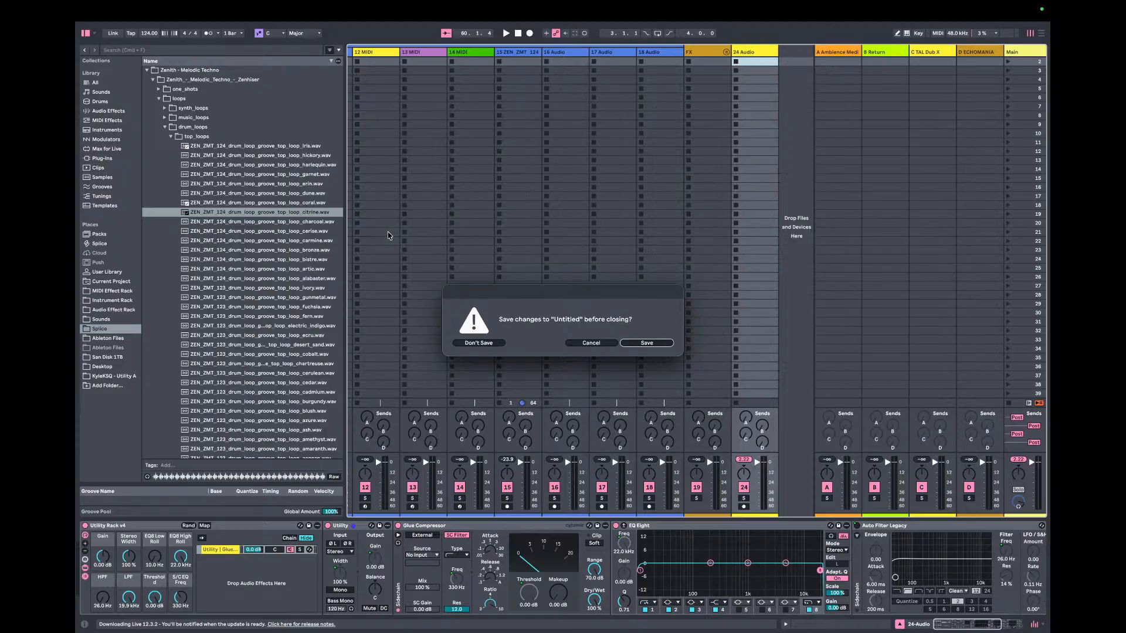
click(589, 343)
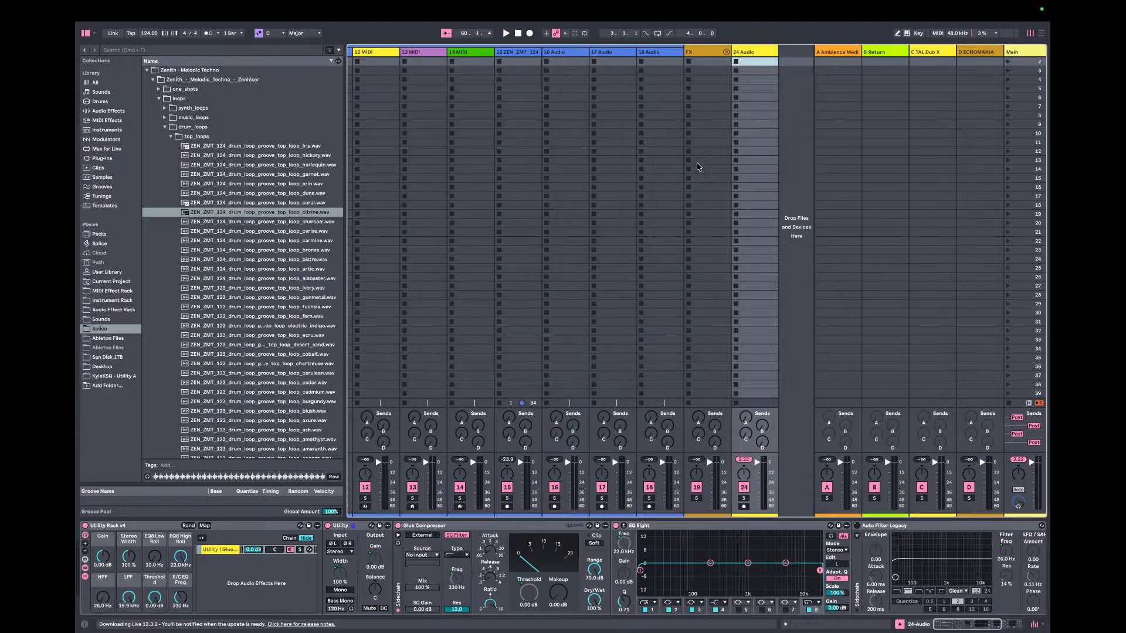
- Delete the 24 Audio track, the FX group and the NOT SYNTHS group with all its tracks, and unfold the DRUMS group
click(744, 51)
click(96, 527)
key(Delete)
key(Delete)
key(Delete)
key(Delete)
key(Delete)
key(Delete)
key(Delete)
key(Delete)
key(Delete)
key(Delete)
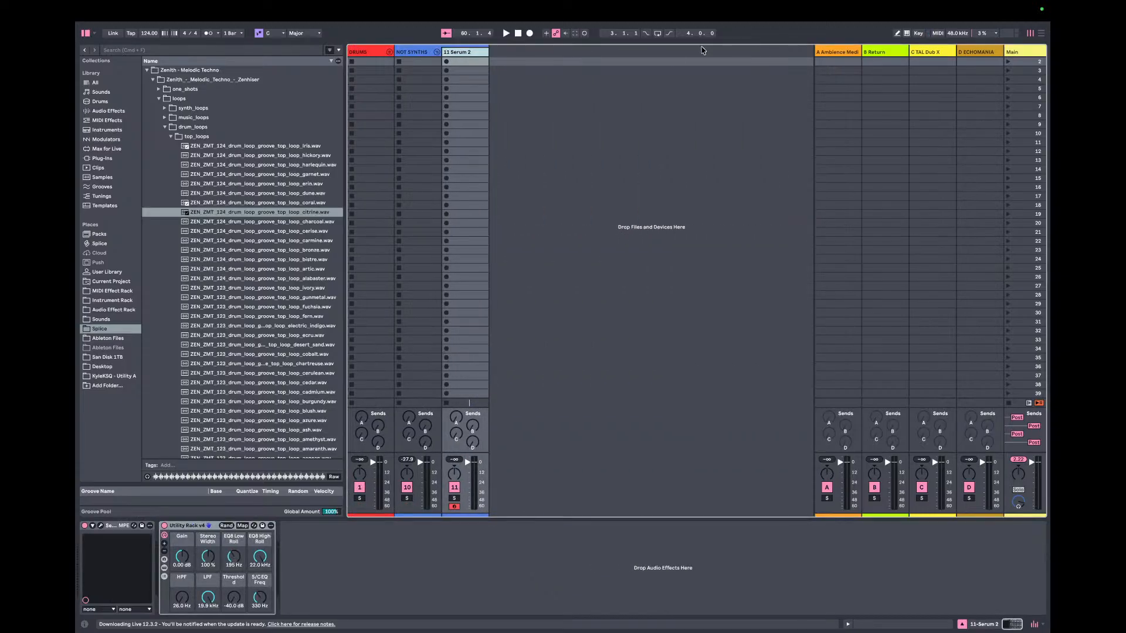
key(Delete)
key(Delete)
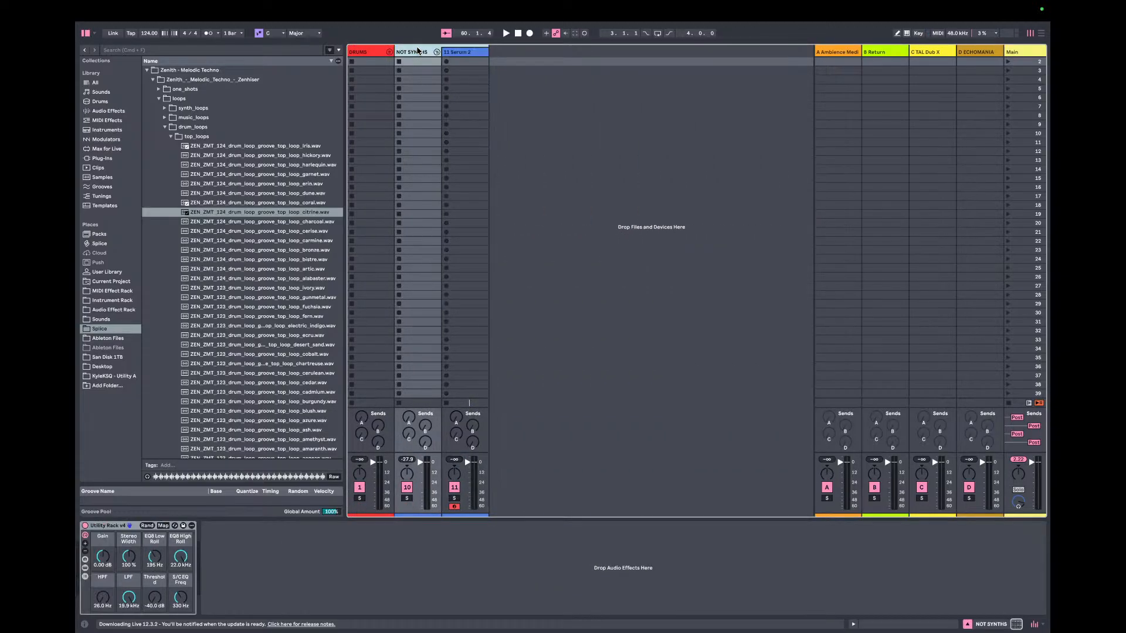
click(389, 50)
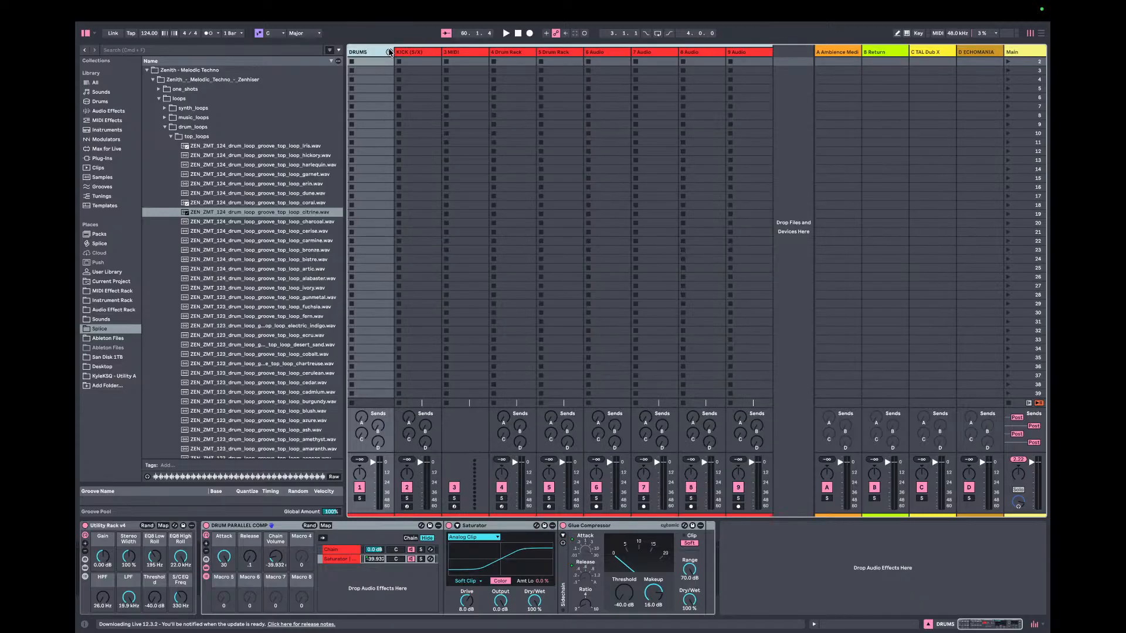
click(105, 526)
key(Delete)
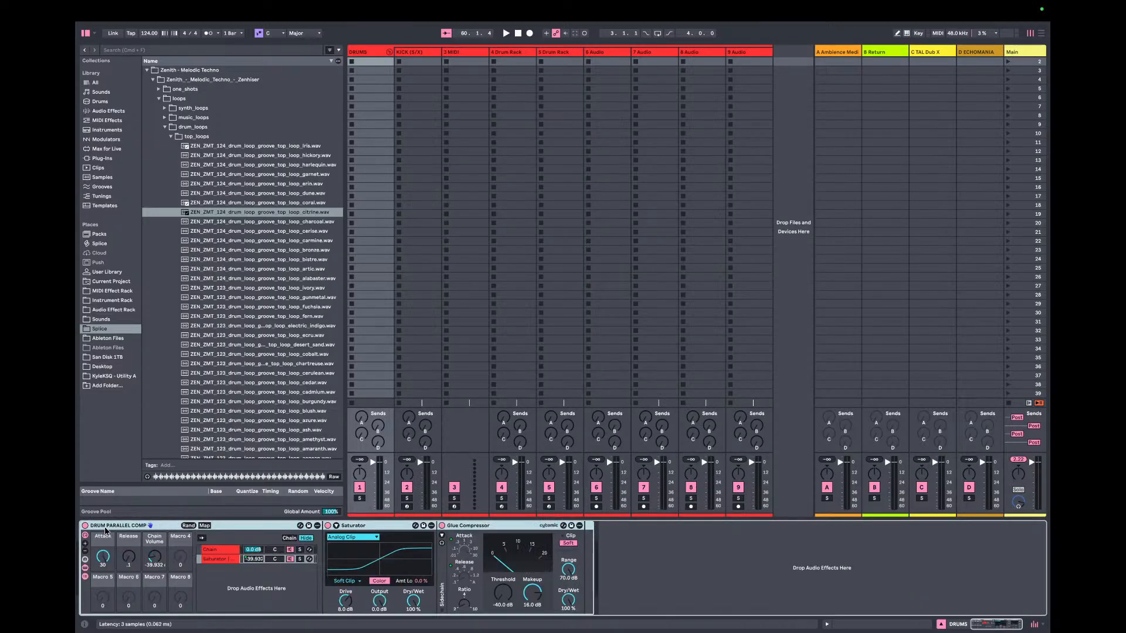
key(super+z)
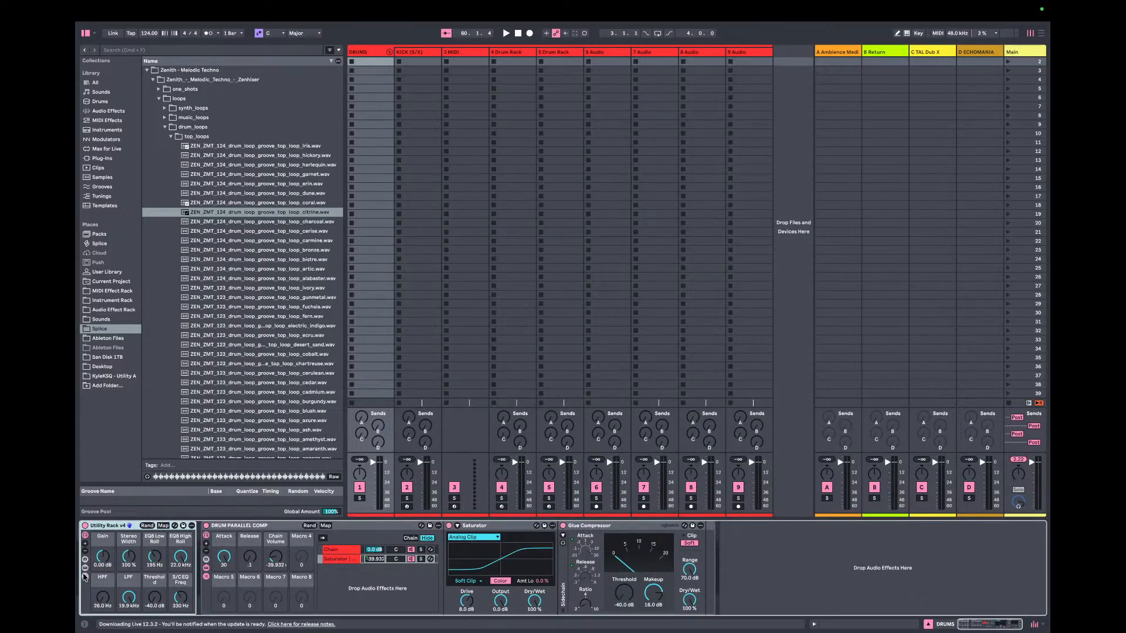
- Show the devices inside the DRUMS group's Utility Rack v4 and set its Threshold to 0.00 dB
click(85, 577)
click(206, 554)
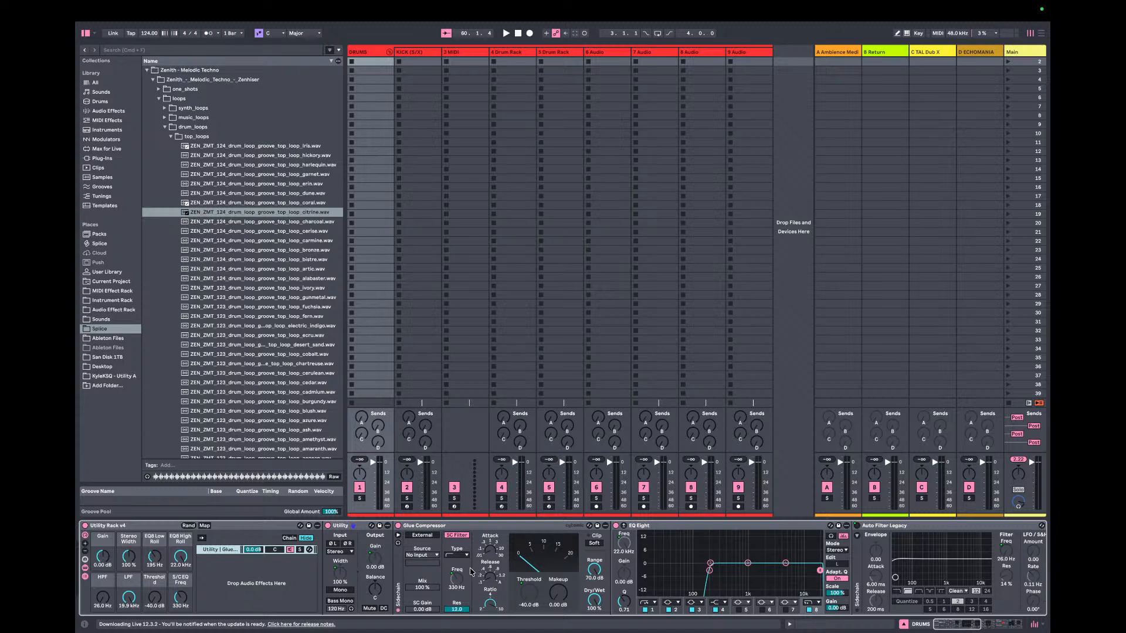
drag(154, 598, 154, 563)
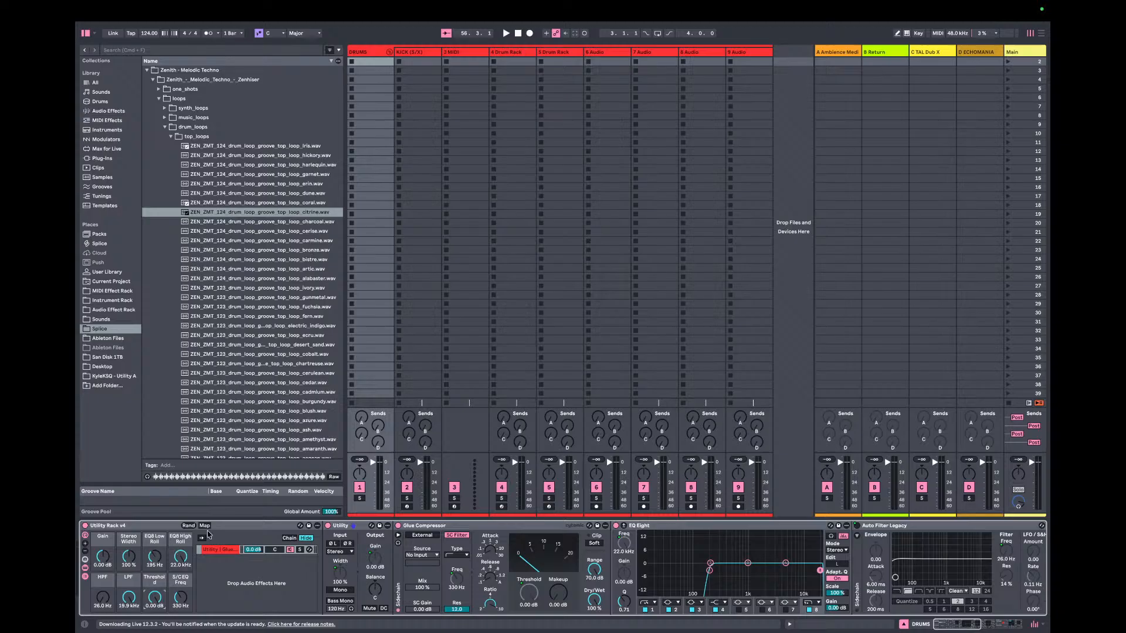
- Save the DRUMS group's rack to the User Library as Utility Rack v4.adg, overwriting the existing preset
click(309, 526)
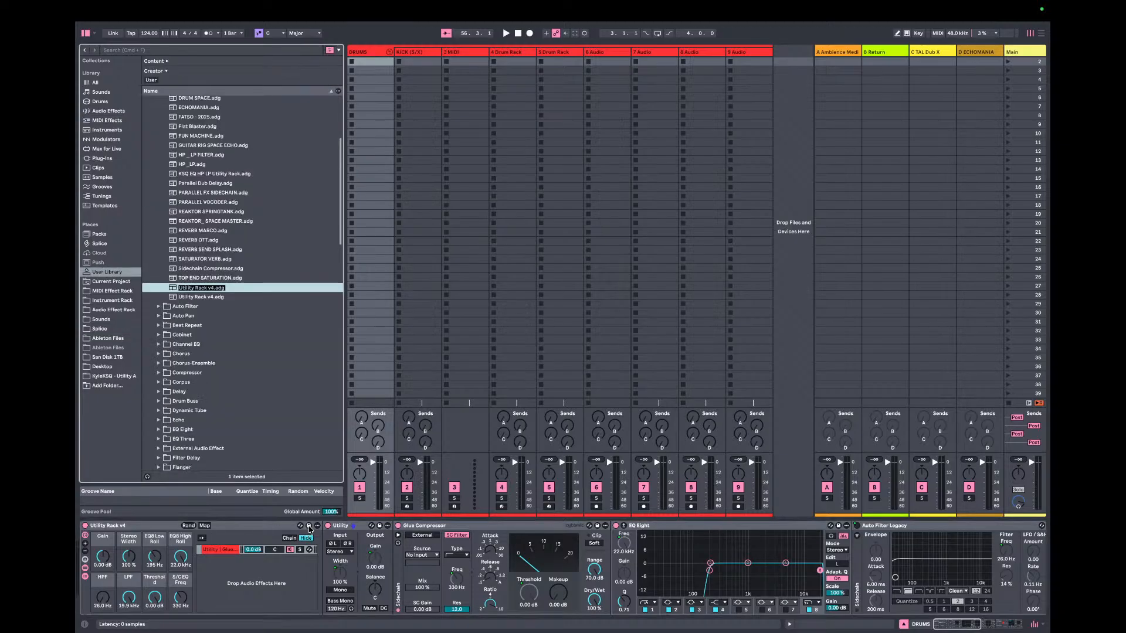
key(Return)
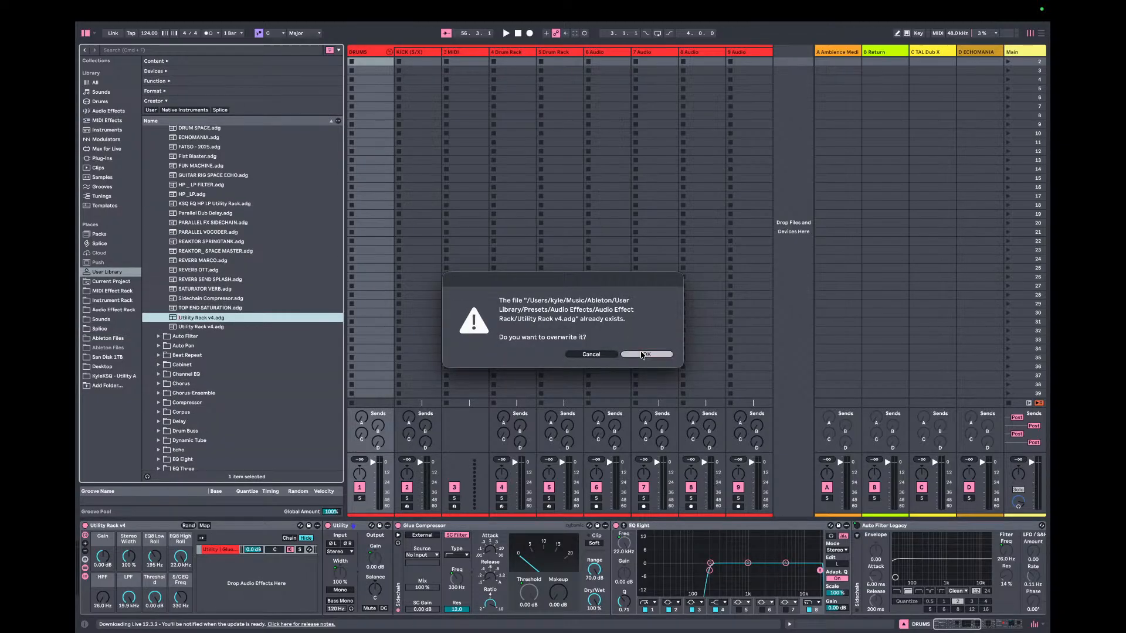
click(647, 354)
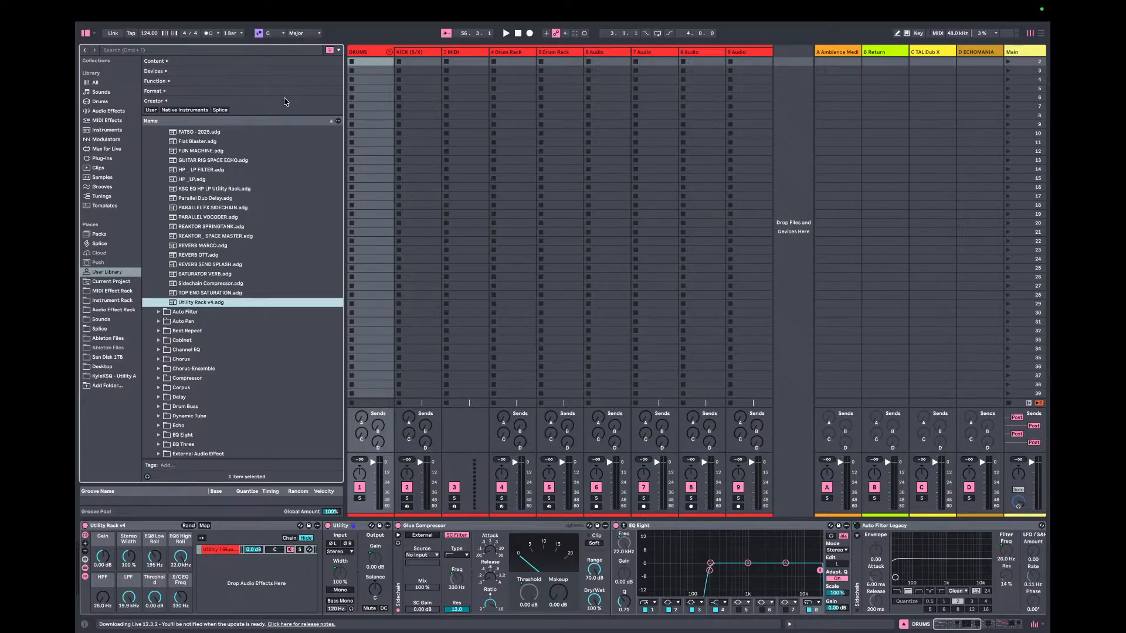
- Delete all the tracks from 3 MIDI through 9 Audio in the DRUMS group, leaving only KICK (S/X)
mouse_move(333, 3)
click(409, 52)
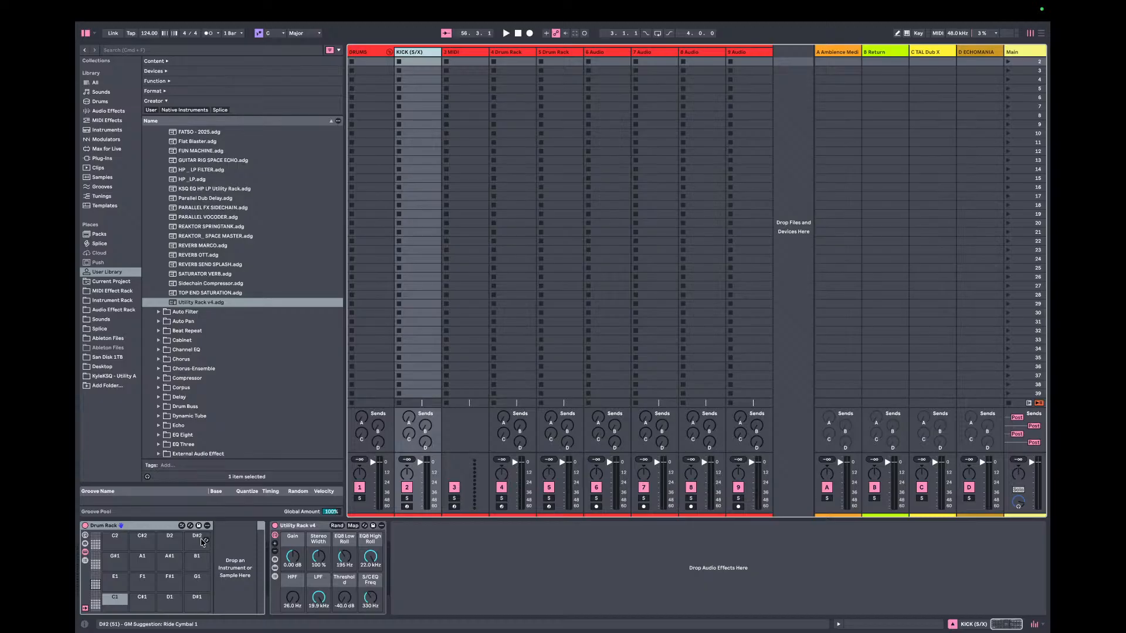
click(452, 53)
shift+click(740, 51)
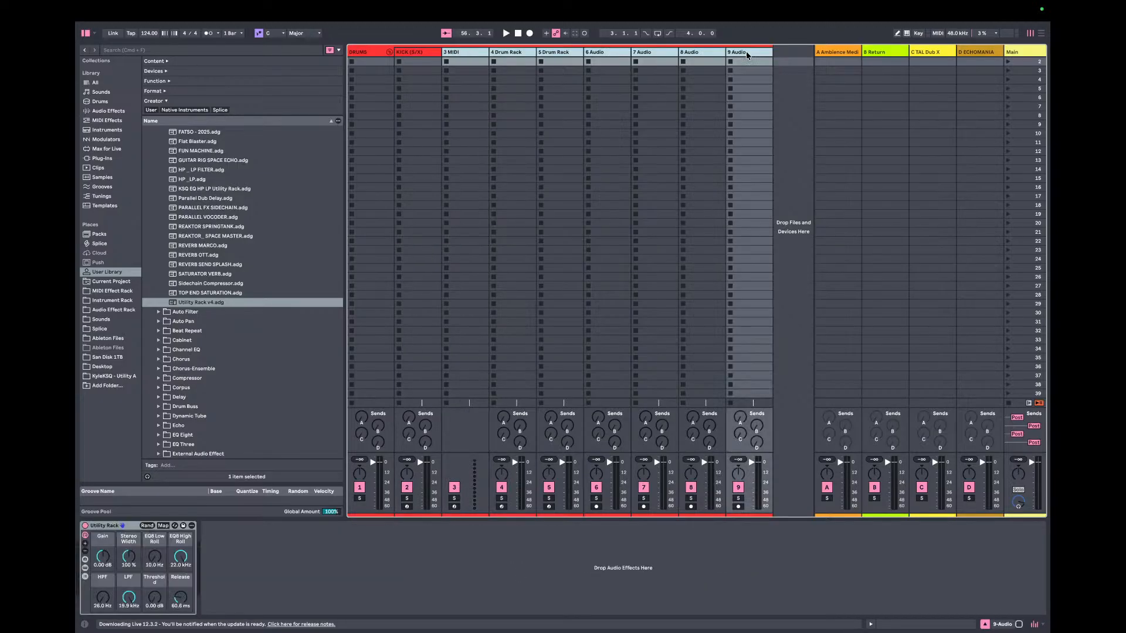
key(Delete)
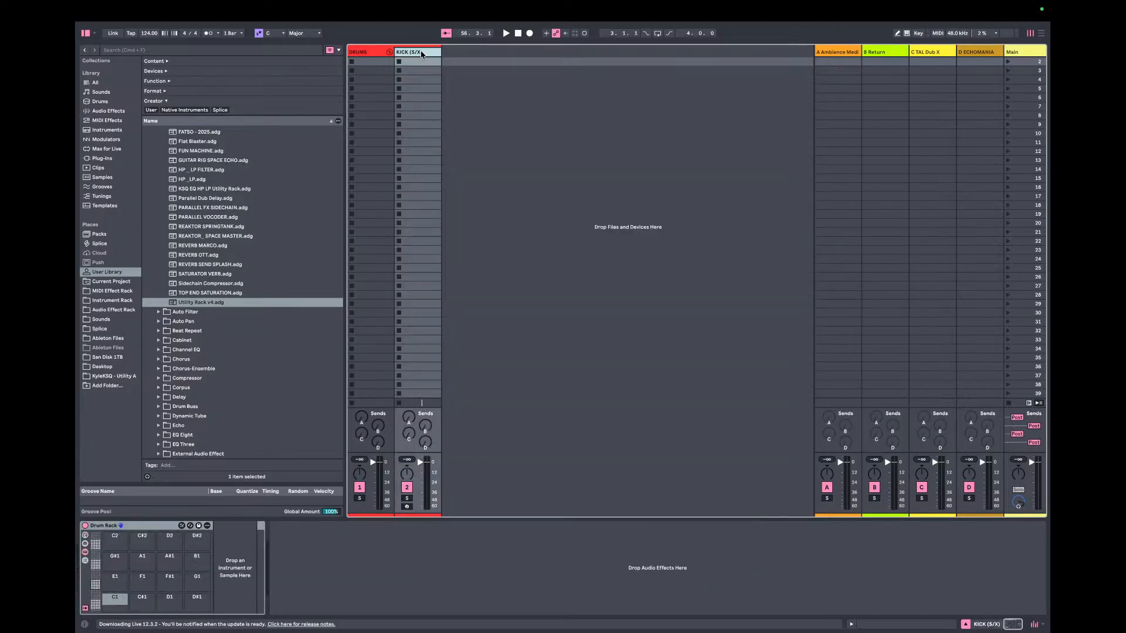
- Add an empty MIDI track beside KICK (S/X), load Utility Rack v4.adg on it and hide the rack's chains and devices
key(super+z)
key(super+z)
click(447, 54)
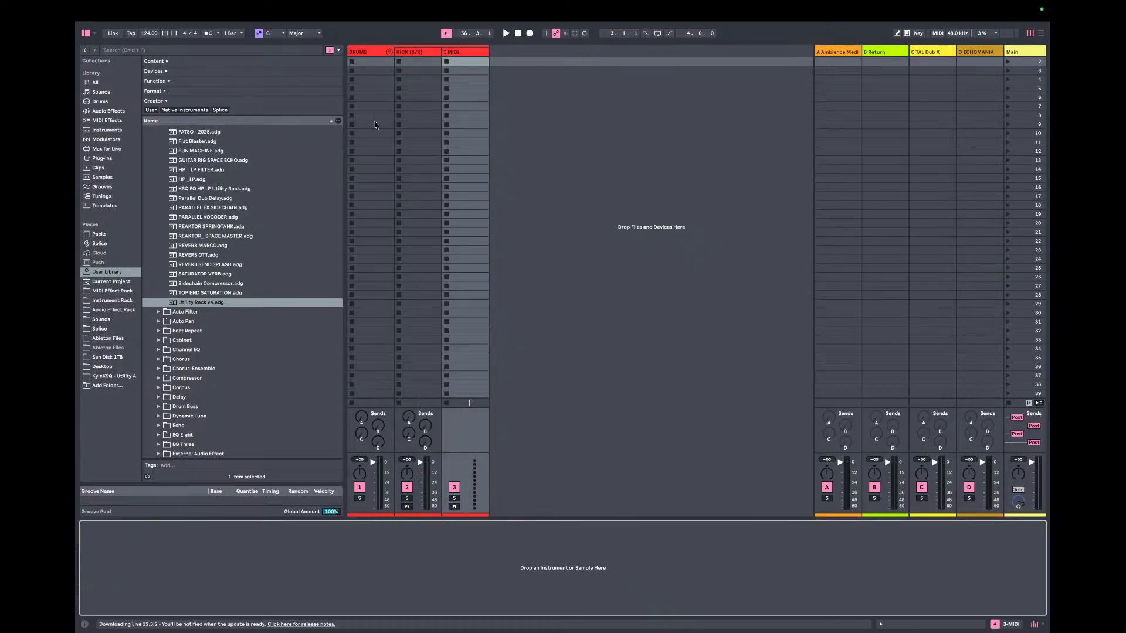
drag(186, 304, 235, 555)
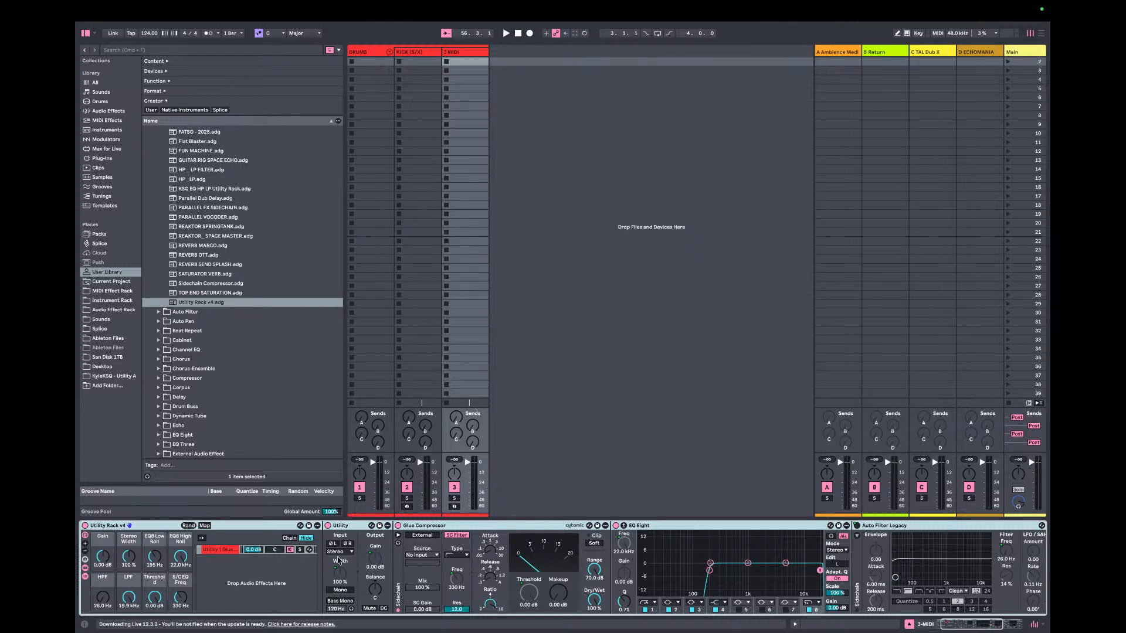
click(85, 578)
click(85, 569)
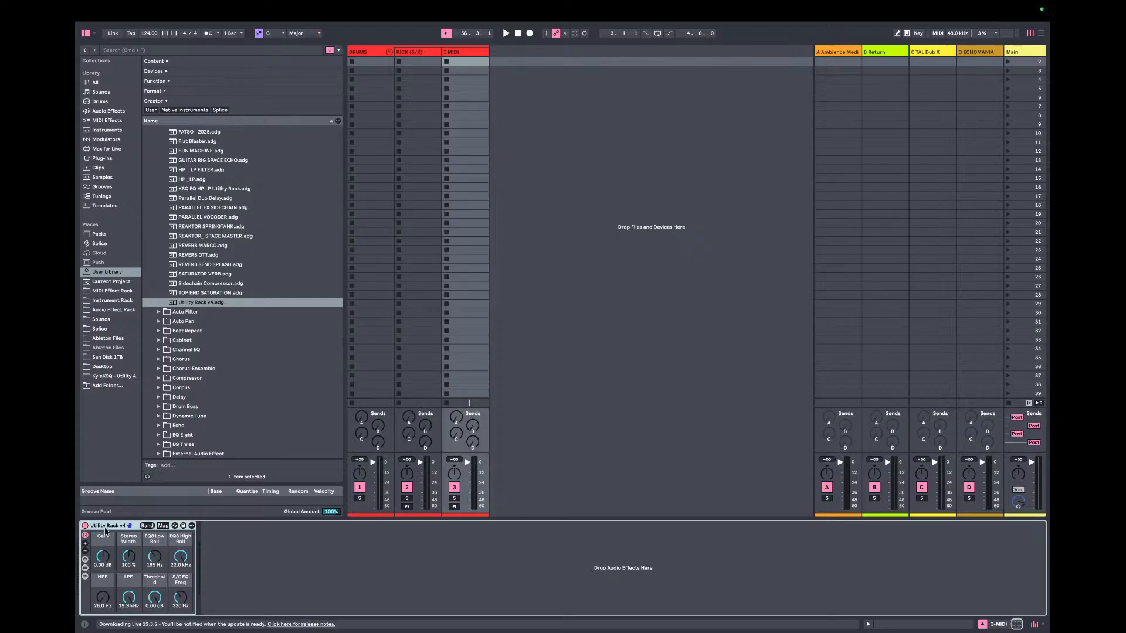
- Save the 3 MIDI track as the default MIDI track, overwriting the existing default
click(458, 55)
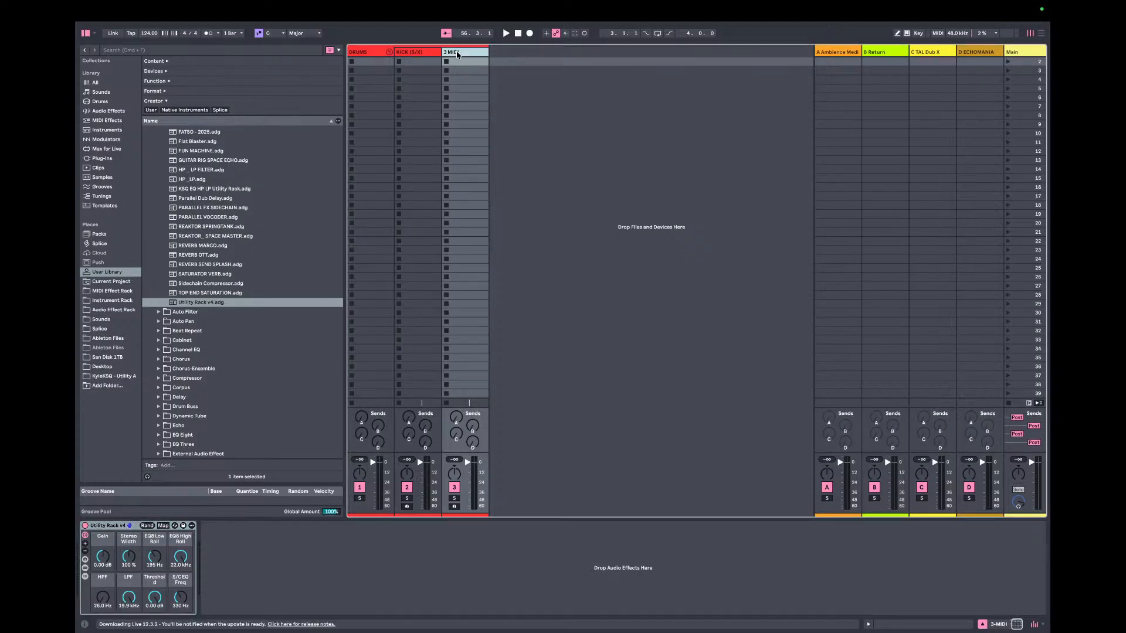
right_click(458, 54)
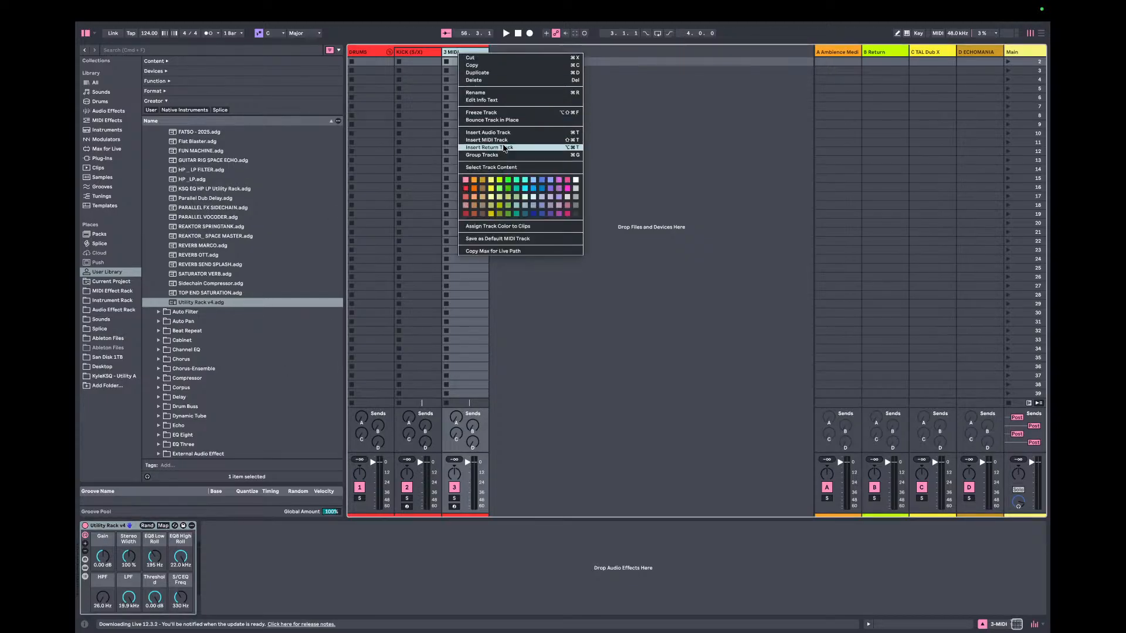
click(502, 243)
click(502, 243)
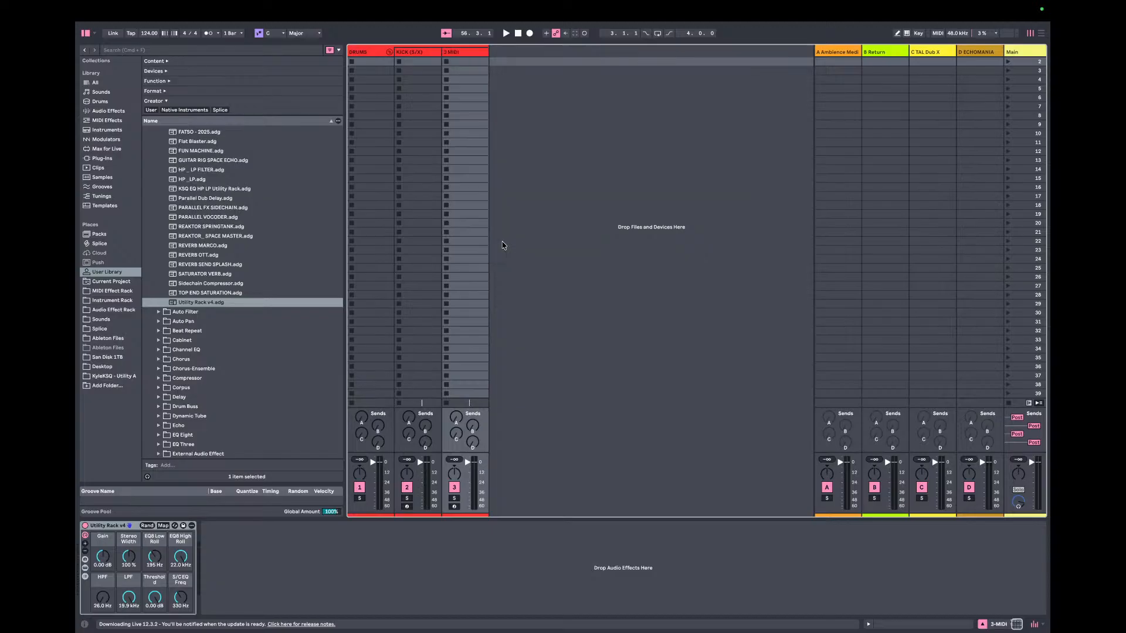
right_click(457, 56)
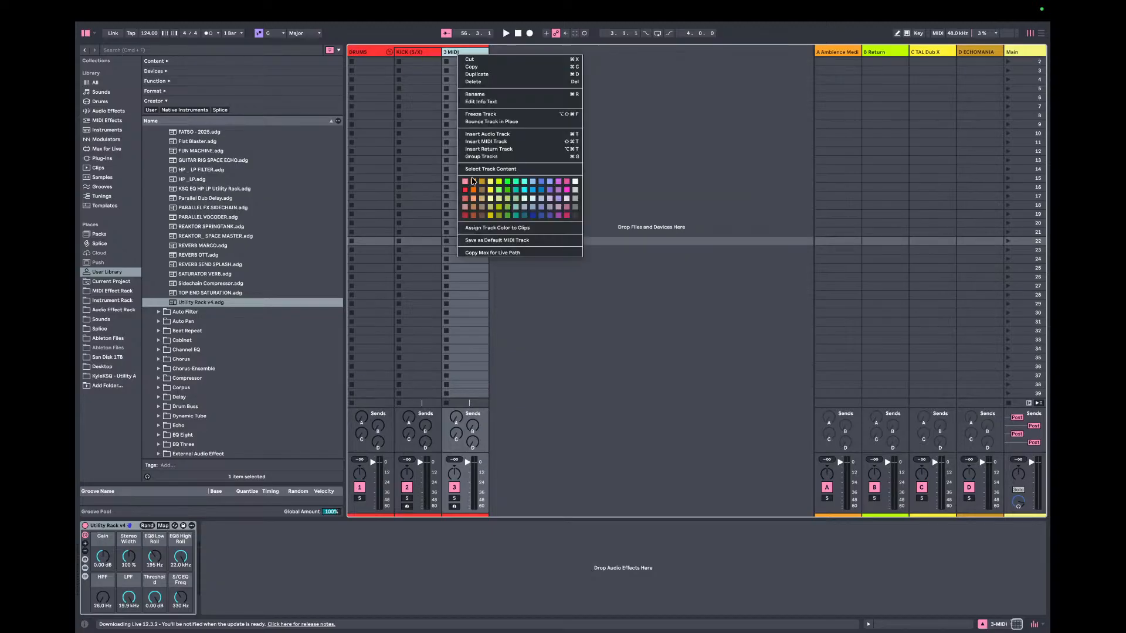
click(484, 242)
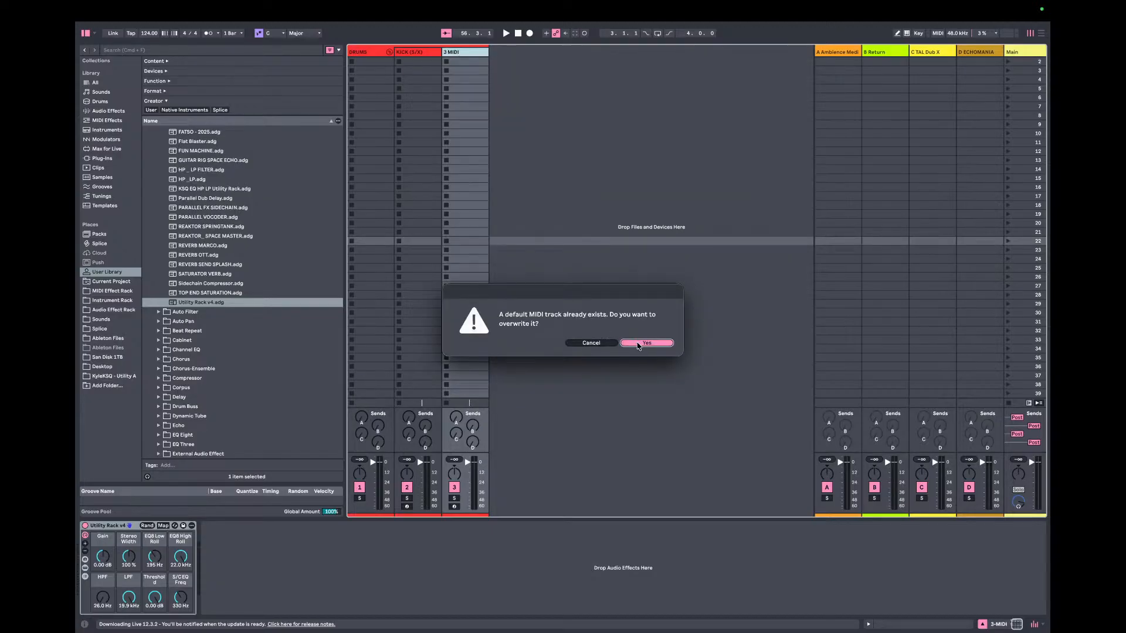
click(642, 343)
- Insert two new MIDI tracks after 3 MIDI and check the Utility Rack v4 on each
click(461, 54)
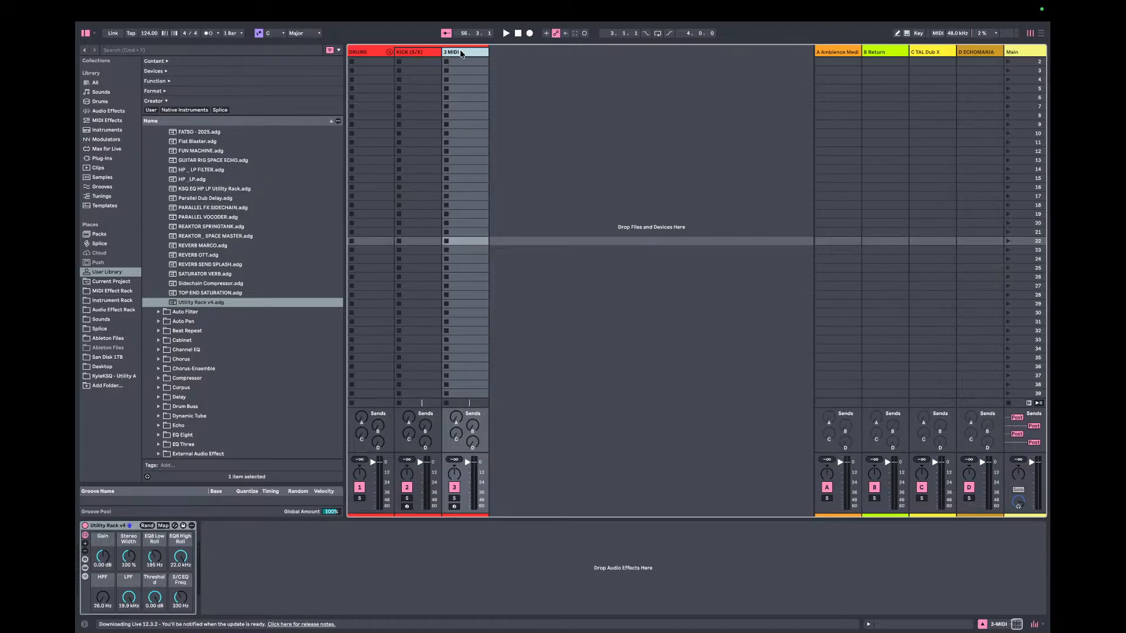
key(super+shift+t)
key(super+shift+t)
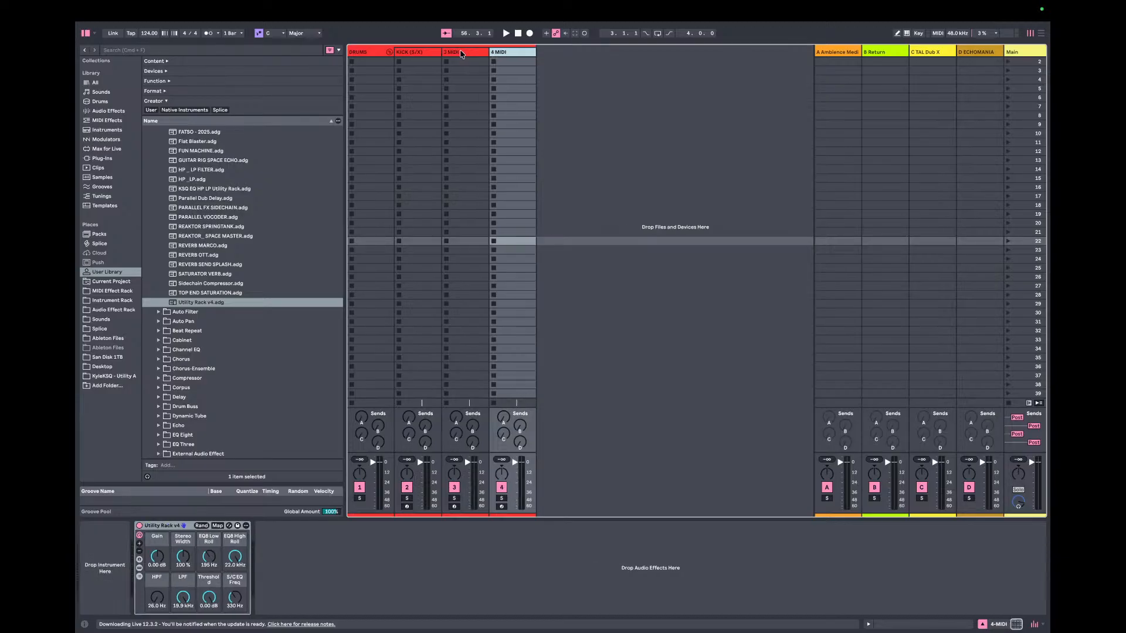
click(461, 54)
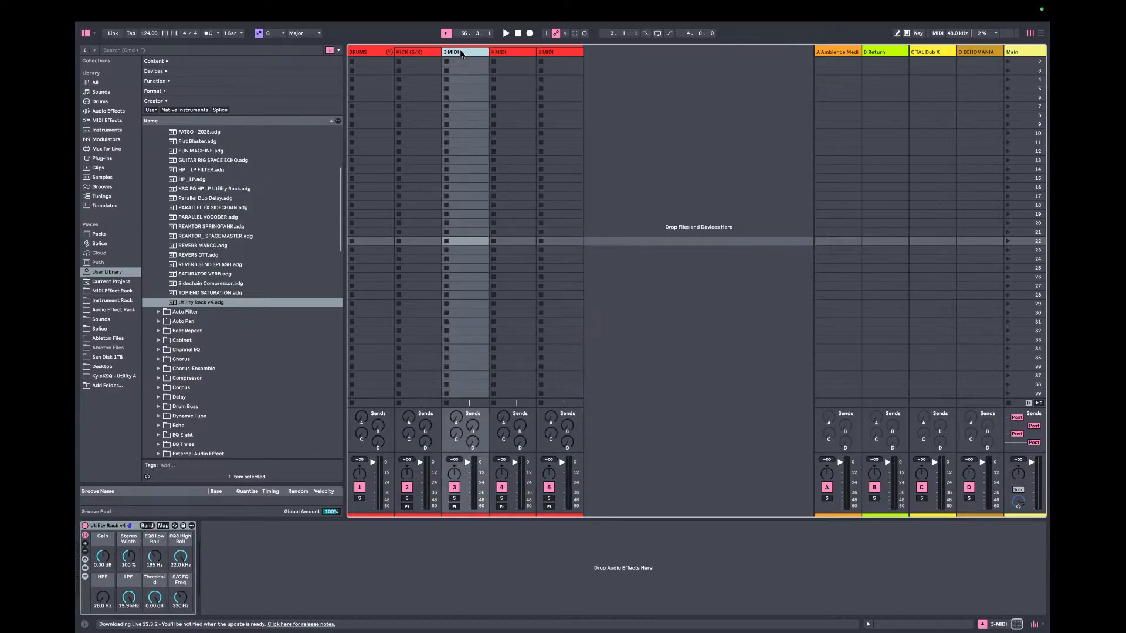
click(521, 57)
click(549, 59)
click(462, 53)
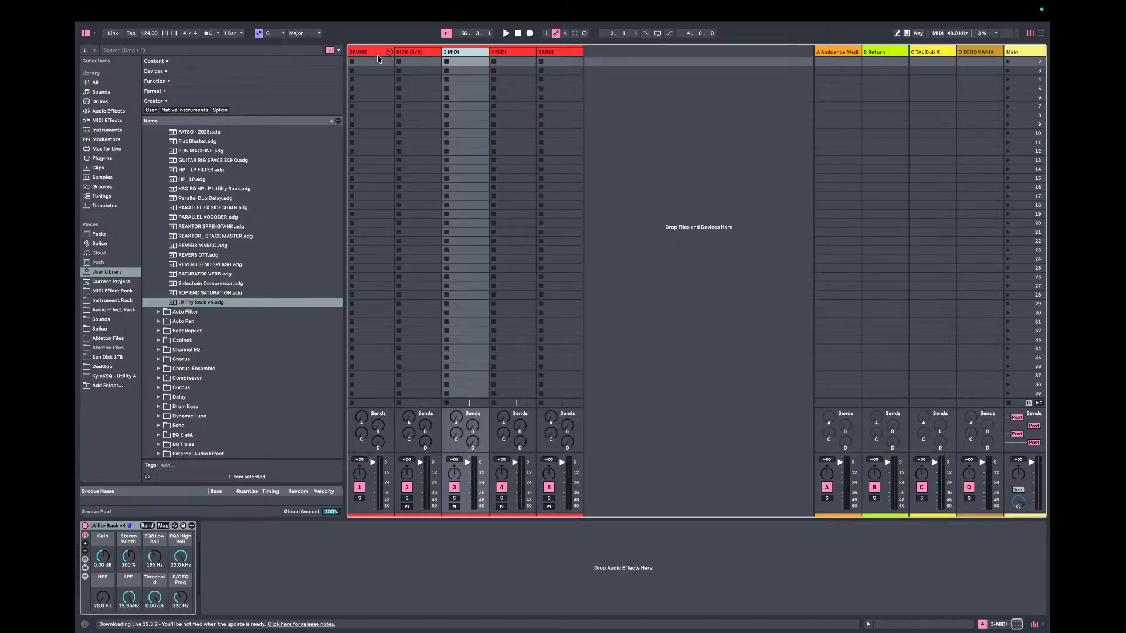
- Compare the devices on KICK (S/X) and the MIDI tracks, and delete the two extra MIDI tracks
click(409, 56)
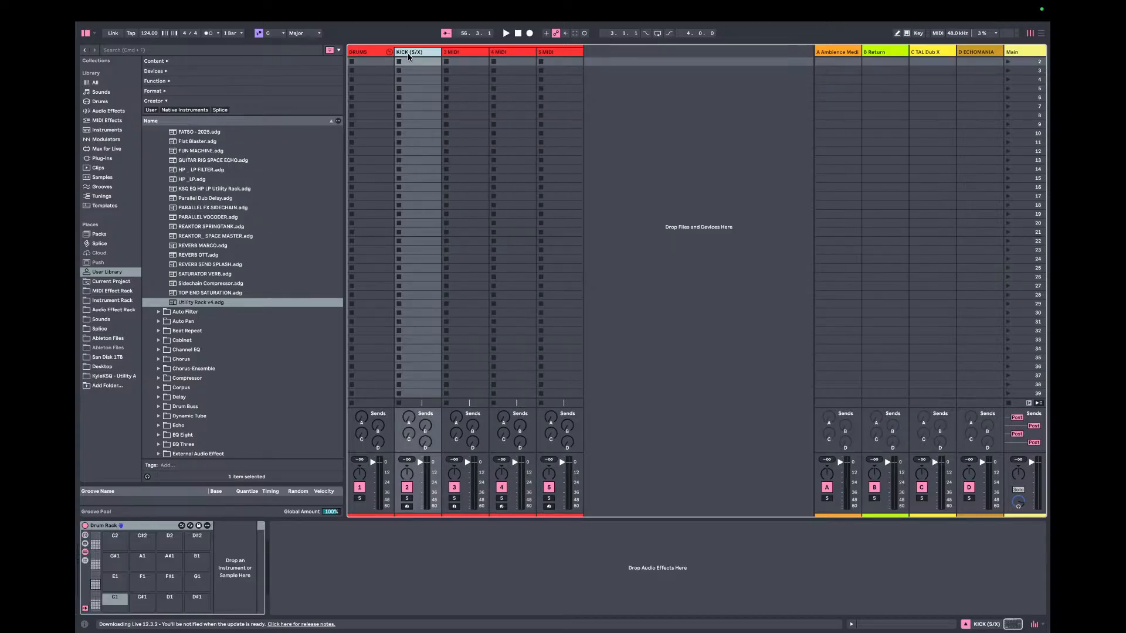
click(464, 58)
click(502, 59)
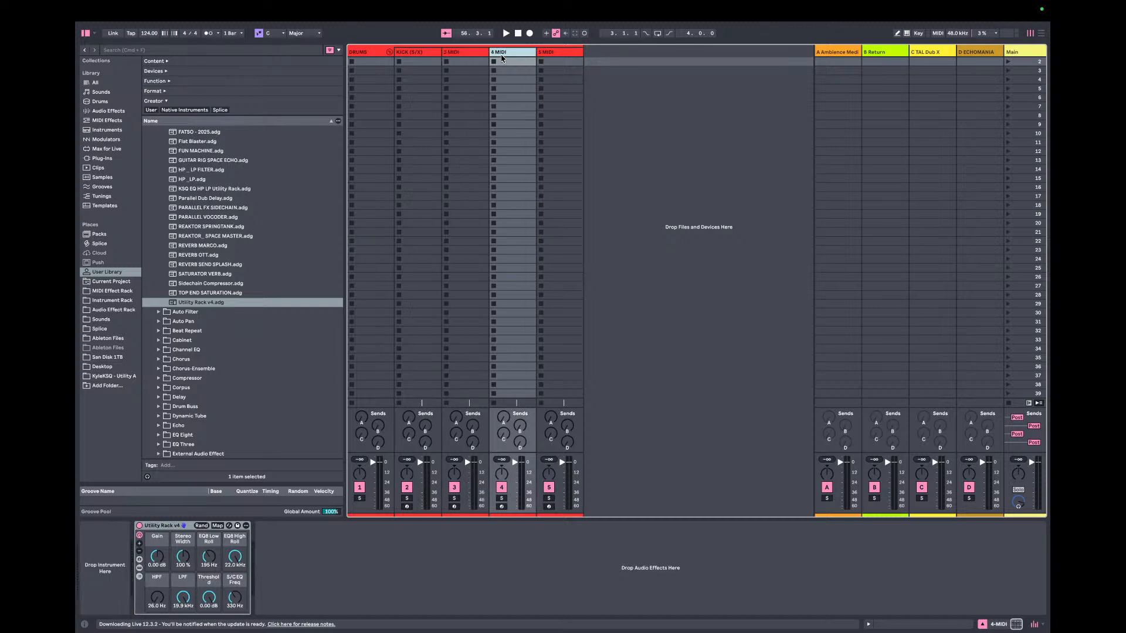
key(Delete)
key(Delete)
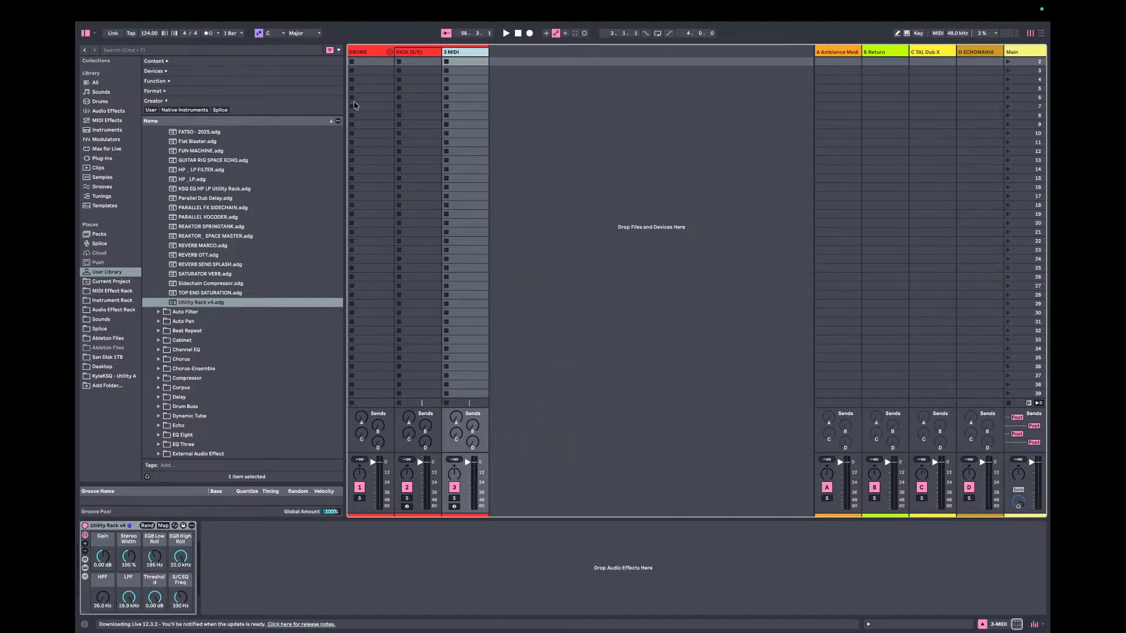
- Load a Drum Rack on the 3 MIDI track and copy that track's Utility Rack v4 onto KICK (S/X)
click(94, 130)
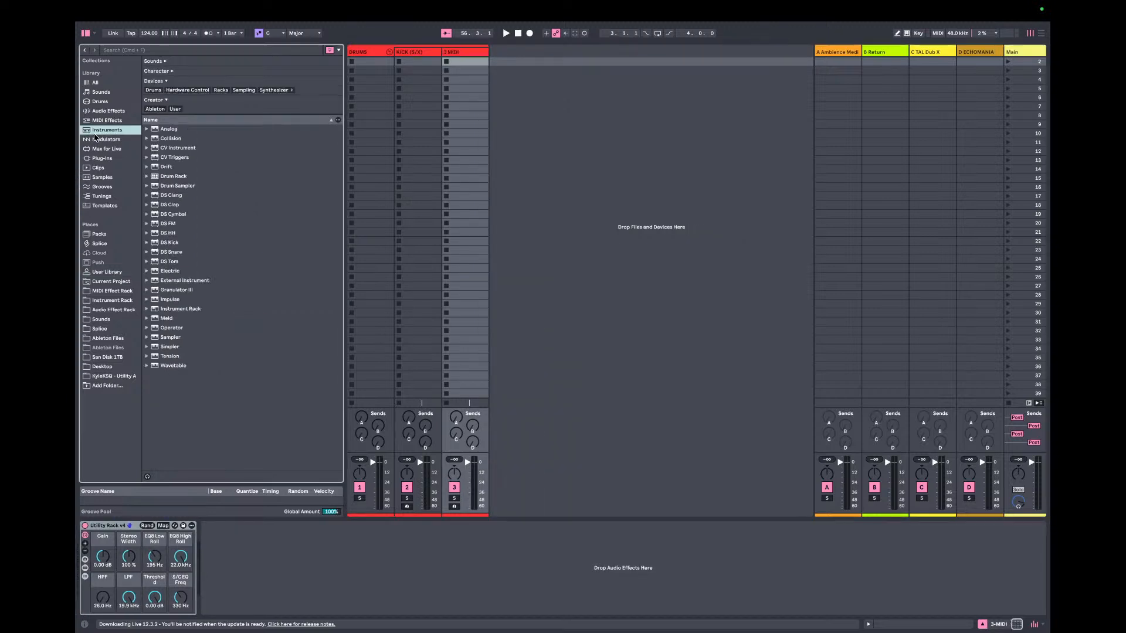
double_click(170, 176)
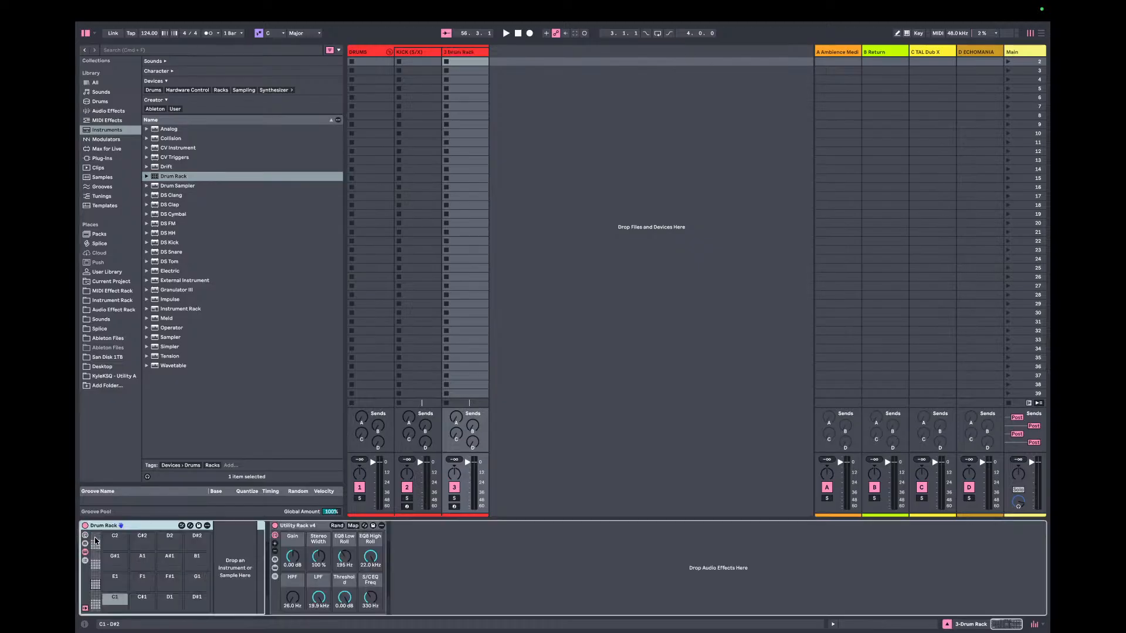
click(425, 52)
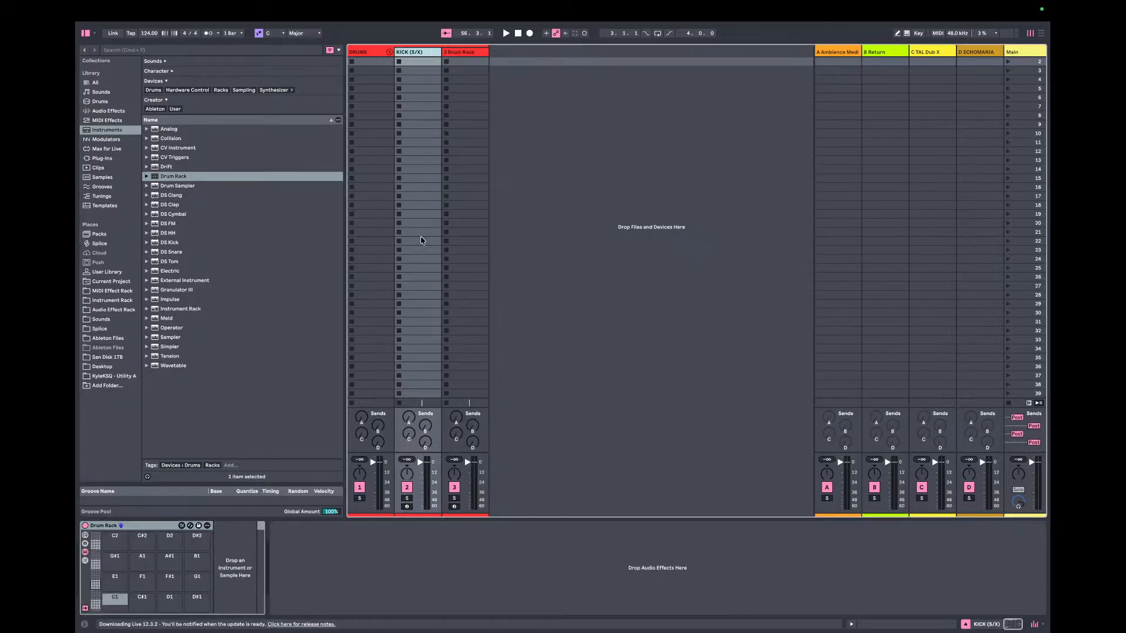
click(469, 60)
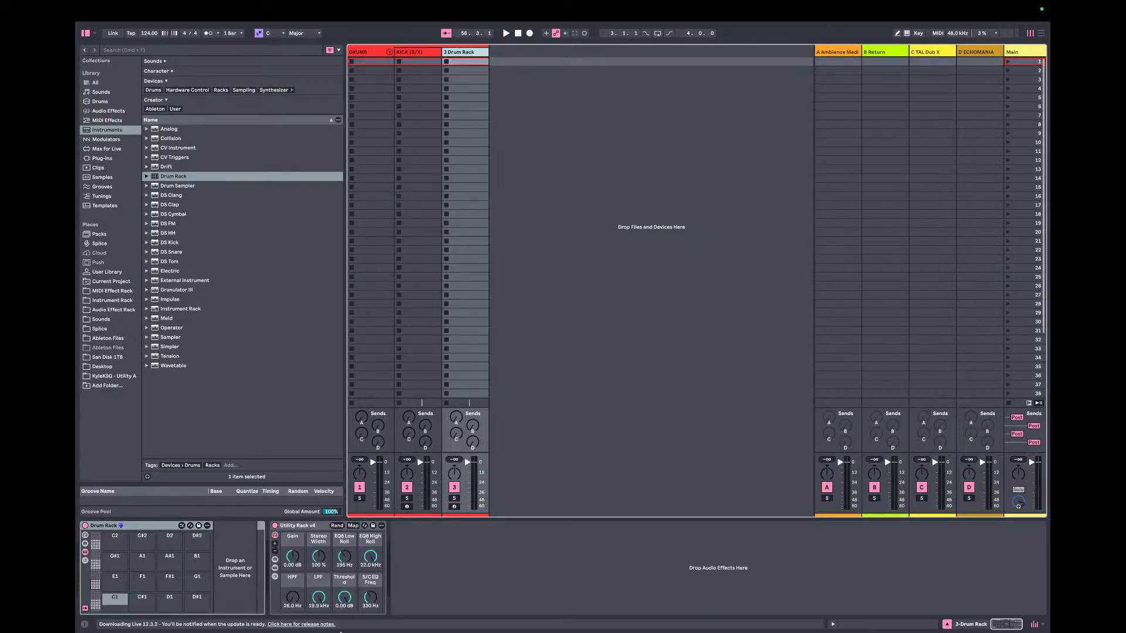
drag(288, 526, 418, 54)
- Duplicate the 3 Drum Rack track twice inside the DRUMS group
click(453, 54)
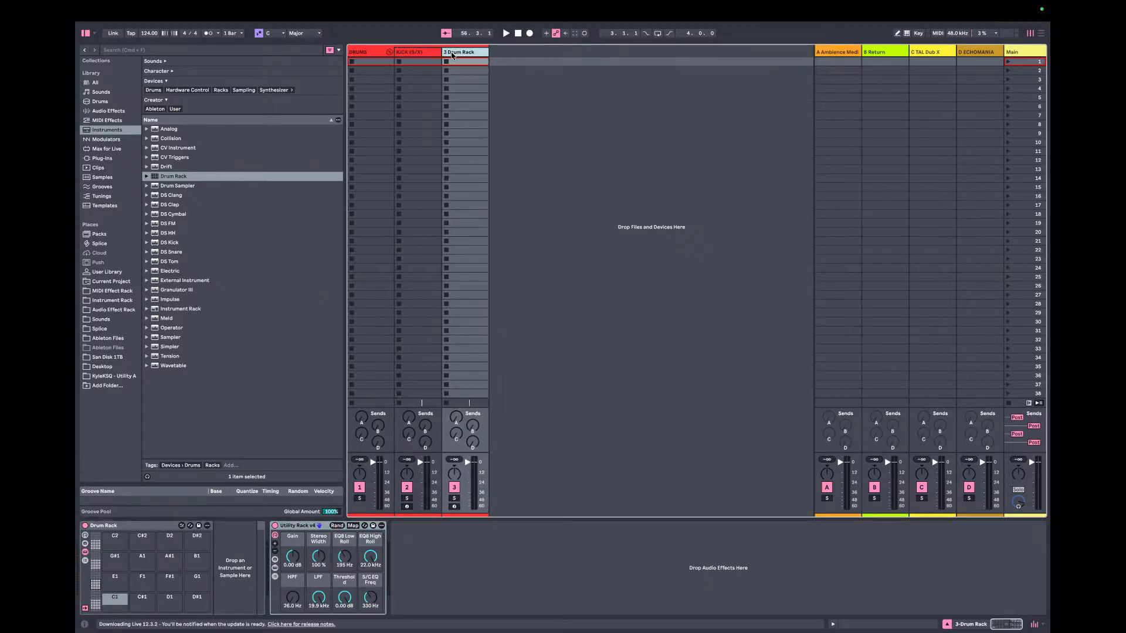
key(super+d)
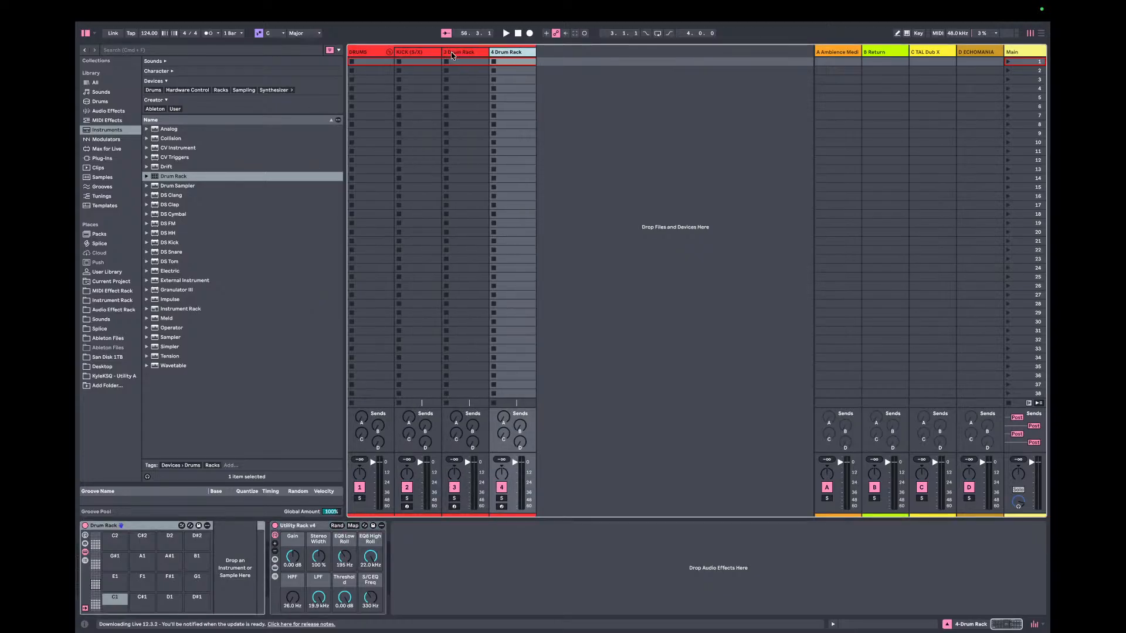
key(super+d)
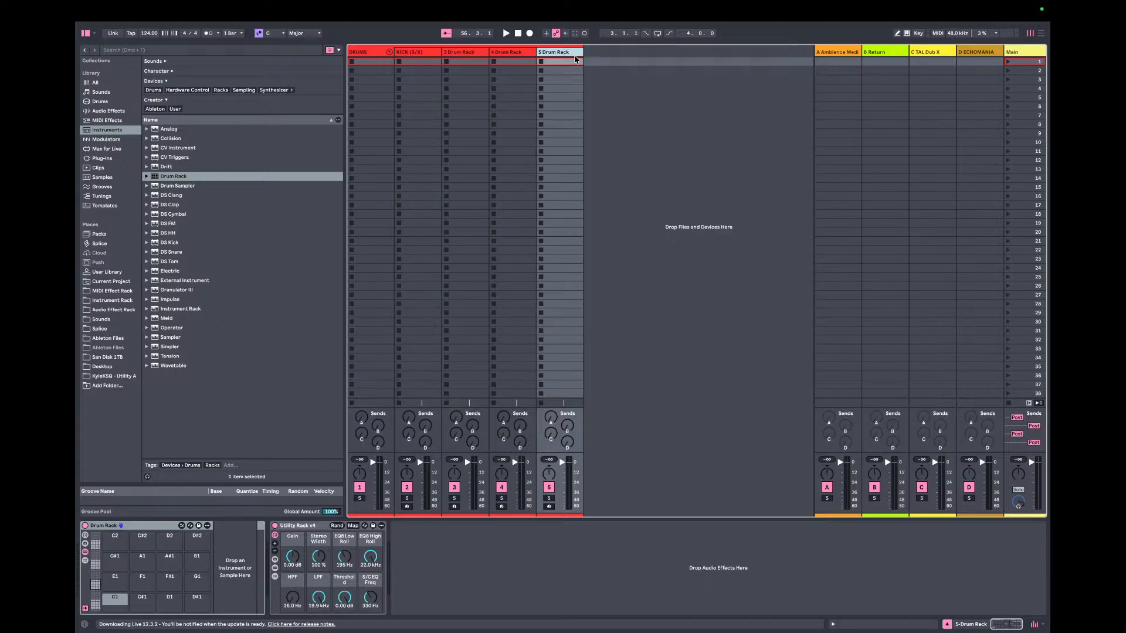
- Insert an audio track after 5 Drum Rack and replace its Utility Rack v4 with a copy of the one on 5 Drum Rack
key(super+t)
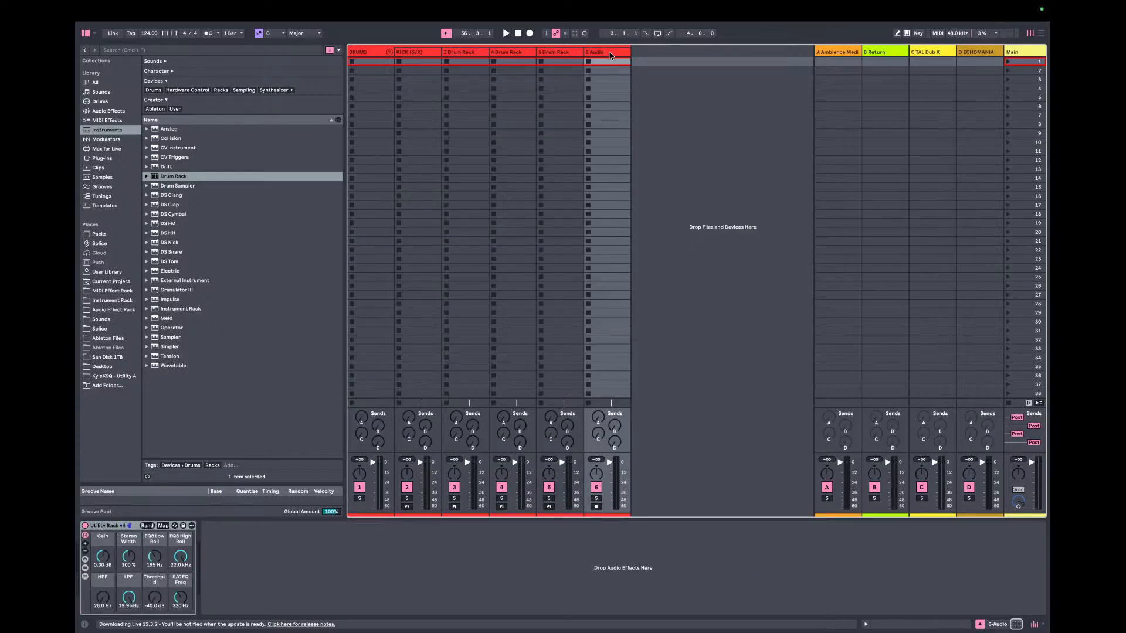
mouse_move(102, 521)
click(116, 523)
key(Delete)
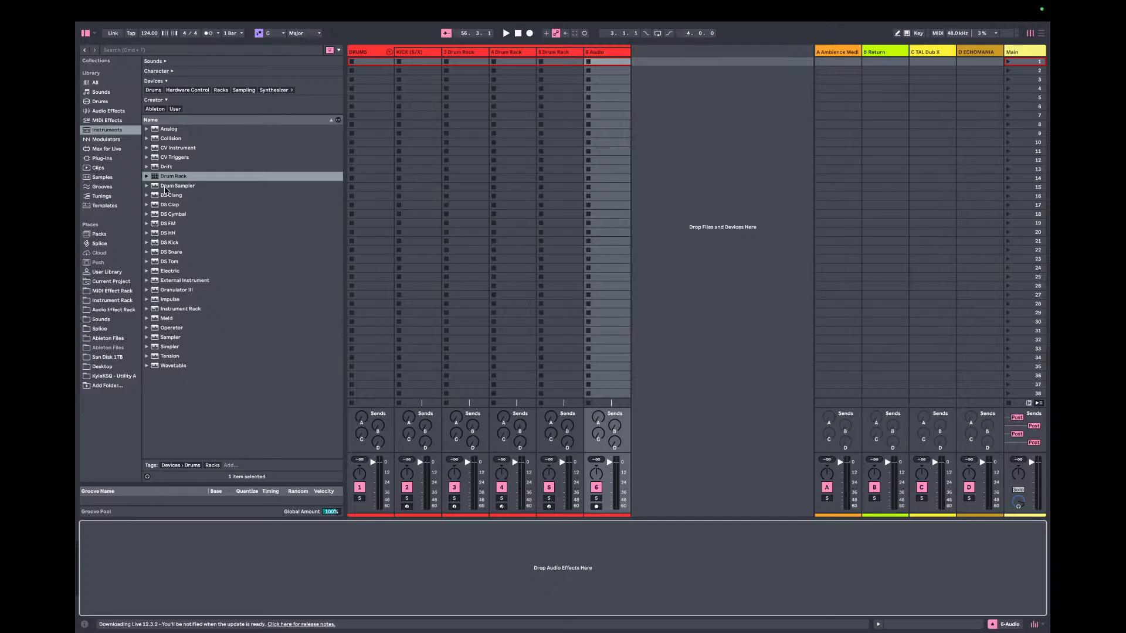
click(361, 52)
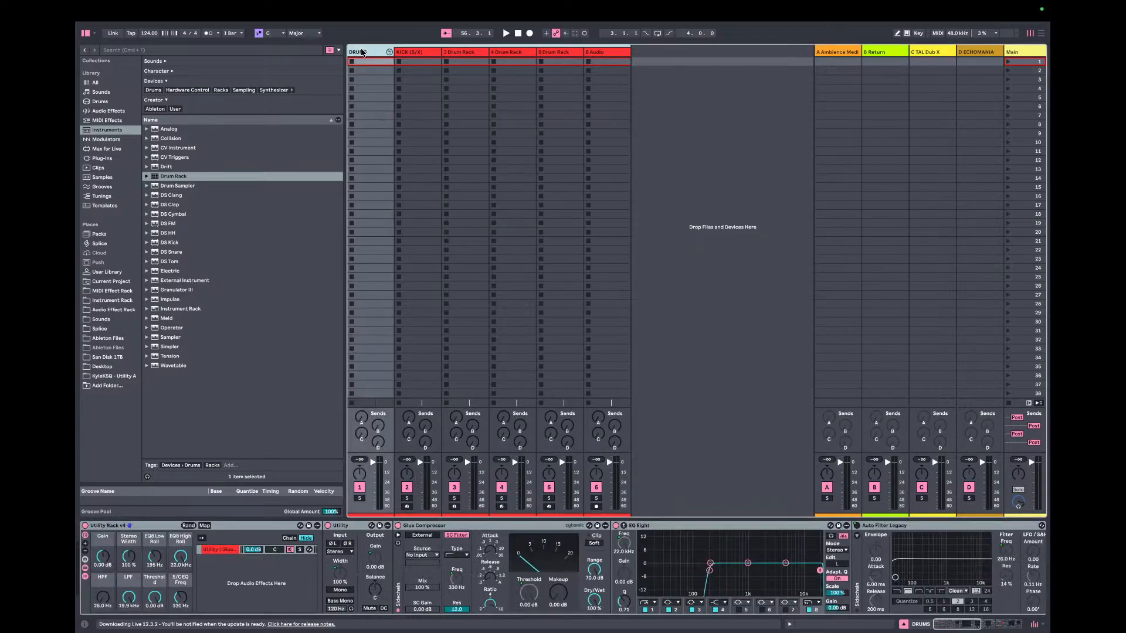
click(551, 52)
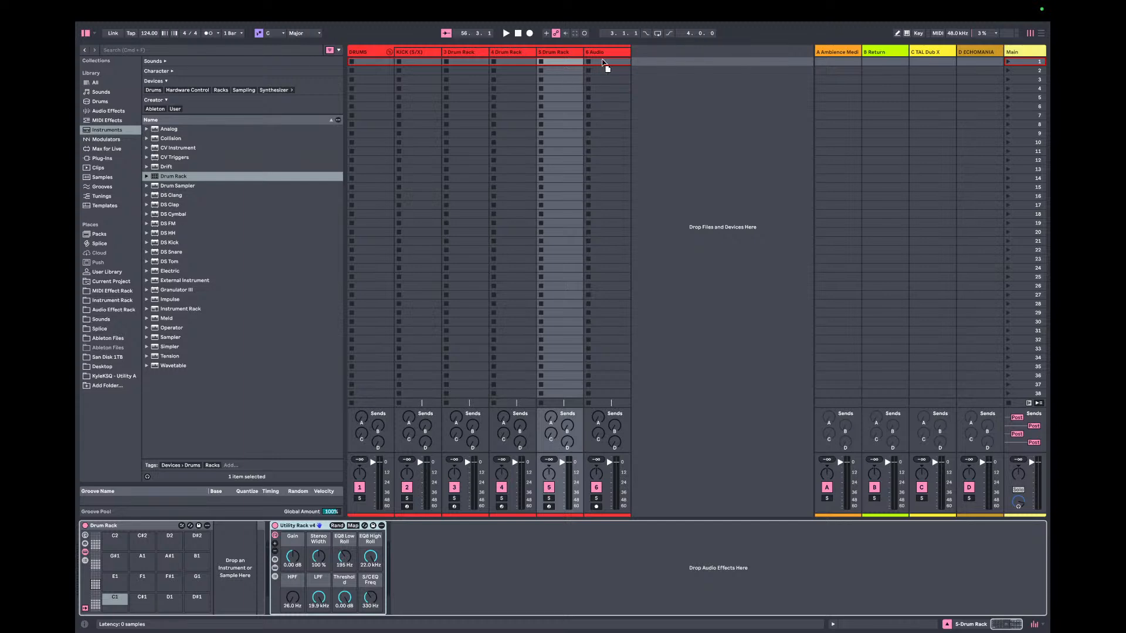
click(610, 55)
- Save the 6 Audio track as the default audio track
right_click(610, 56)
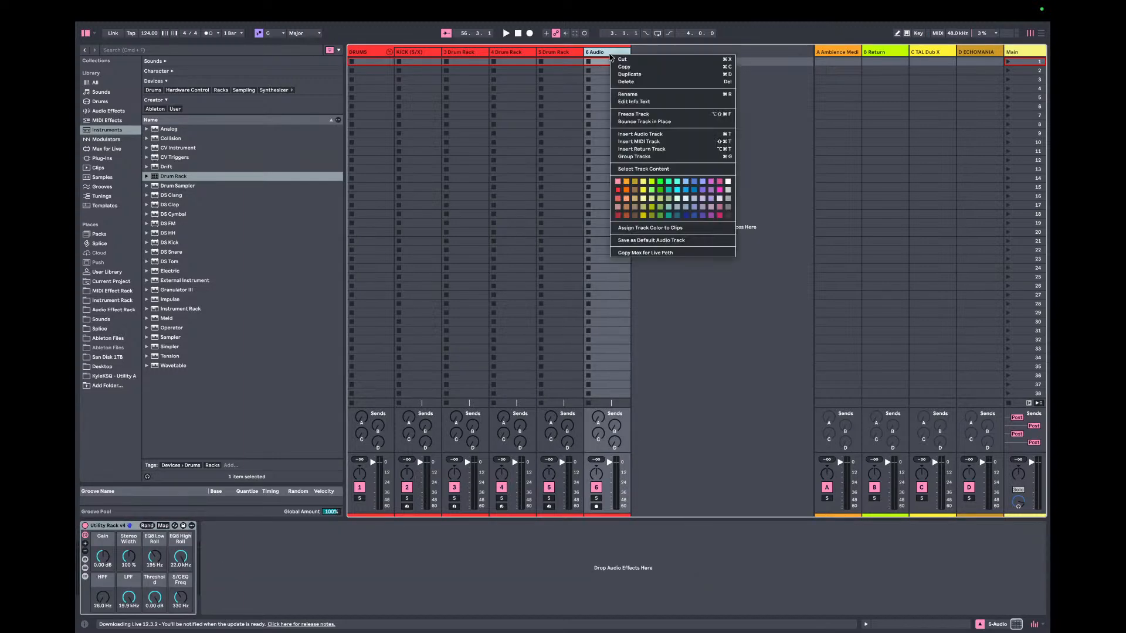
click(623, 241)
key(Return)
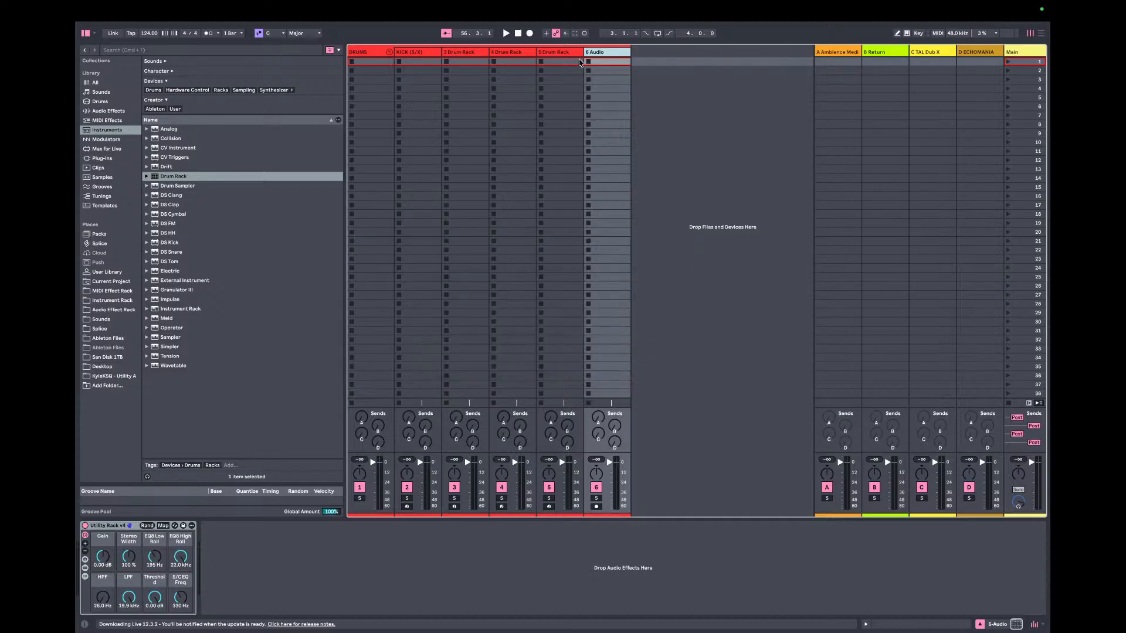
- Insert three more audio tracks after 6 Audio in the DRUMS group
key(super+t)
key(super+t)
key(super+t)
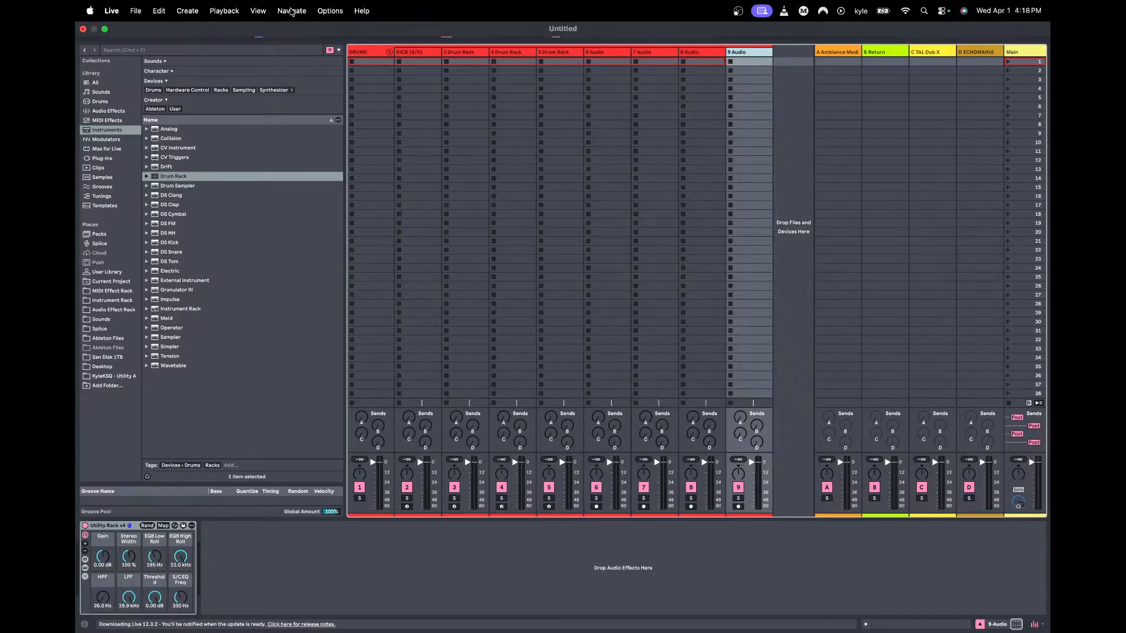
- Fold the DRUMS group and insert one MIDI track and one audio track after it
click(389, 51)
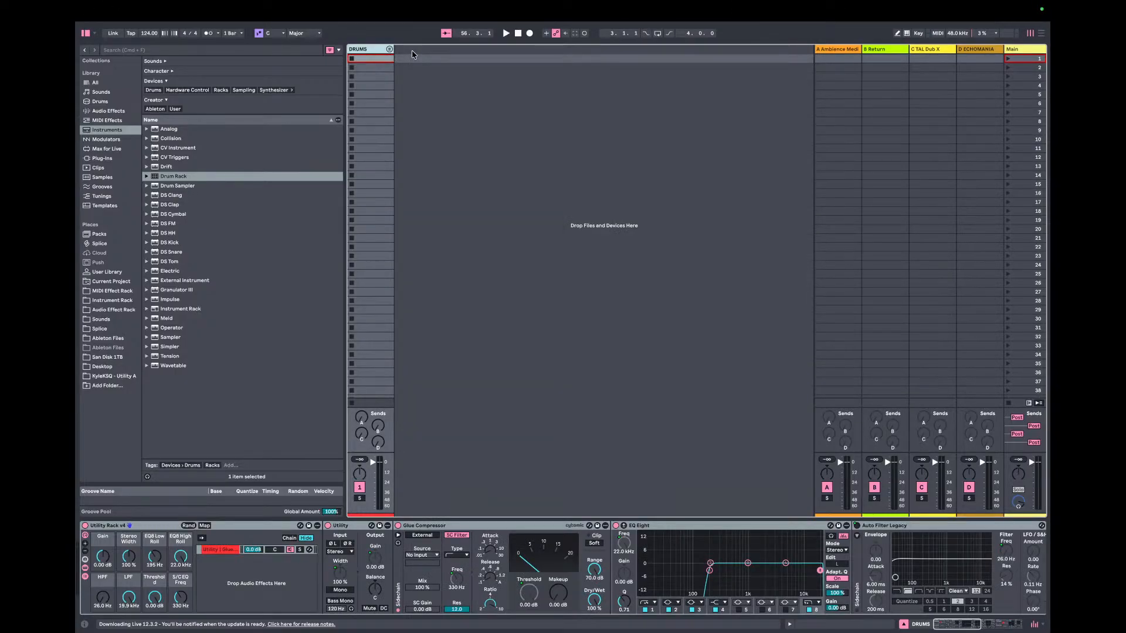
key(super+shift+t)
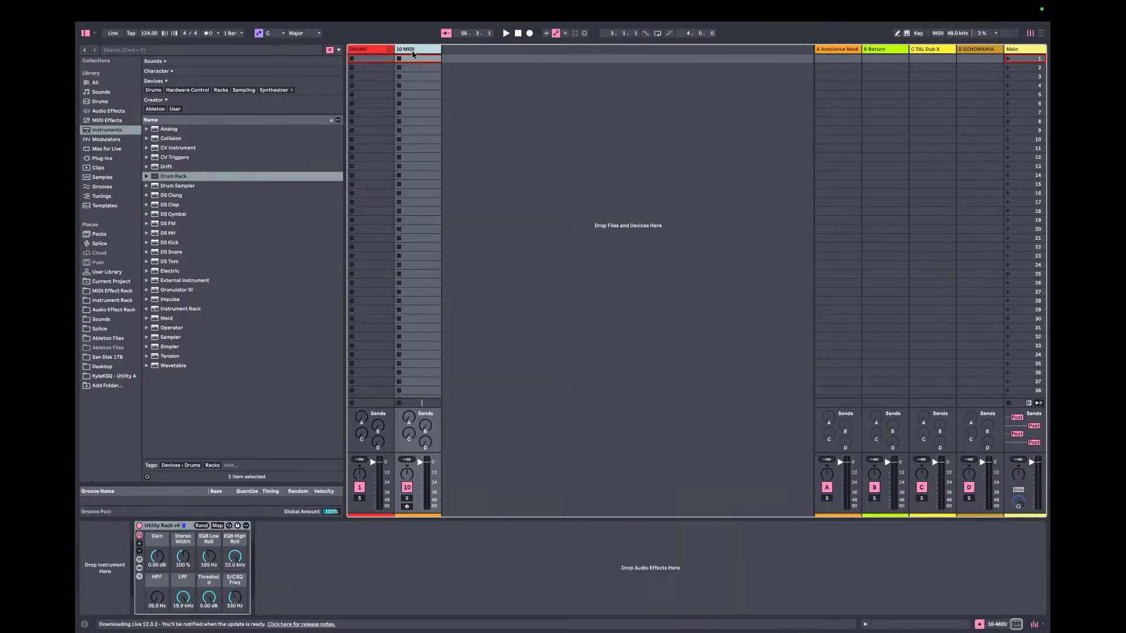
key(super+t)
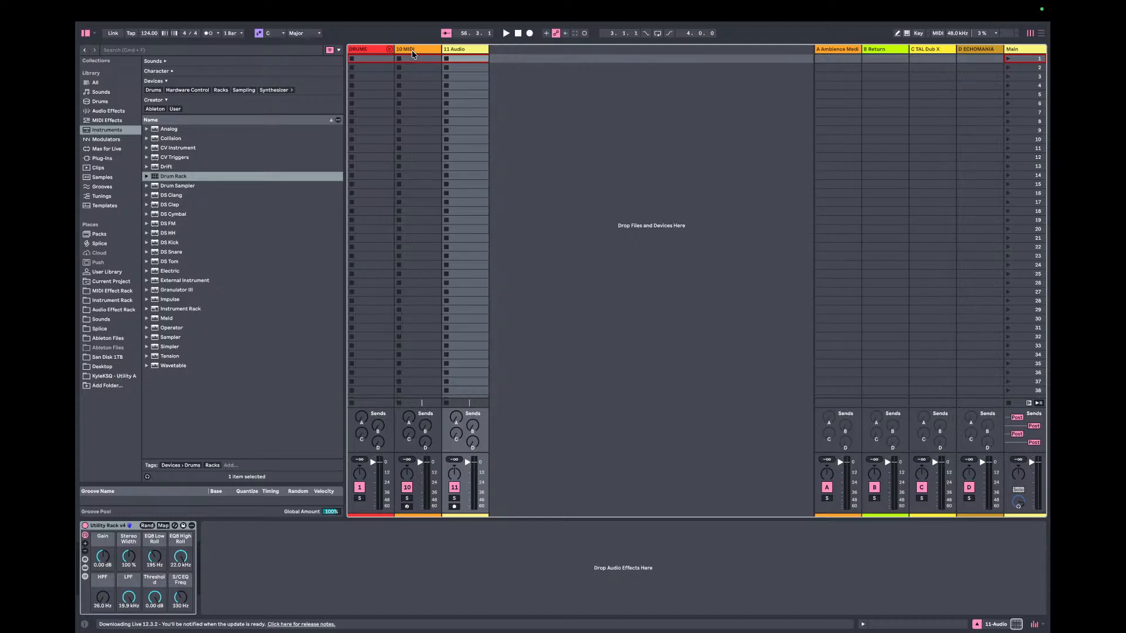
- Undo the audio track added after 10 MIDI and insert three more MIDI tracks there instead
key(super+z)
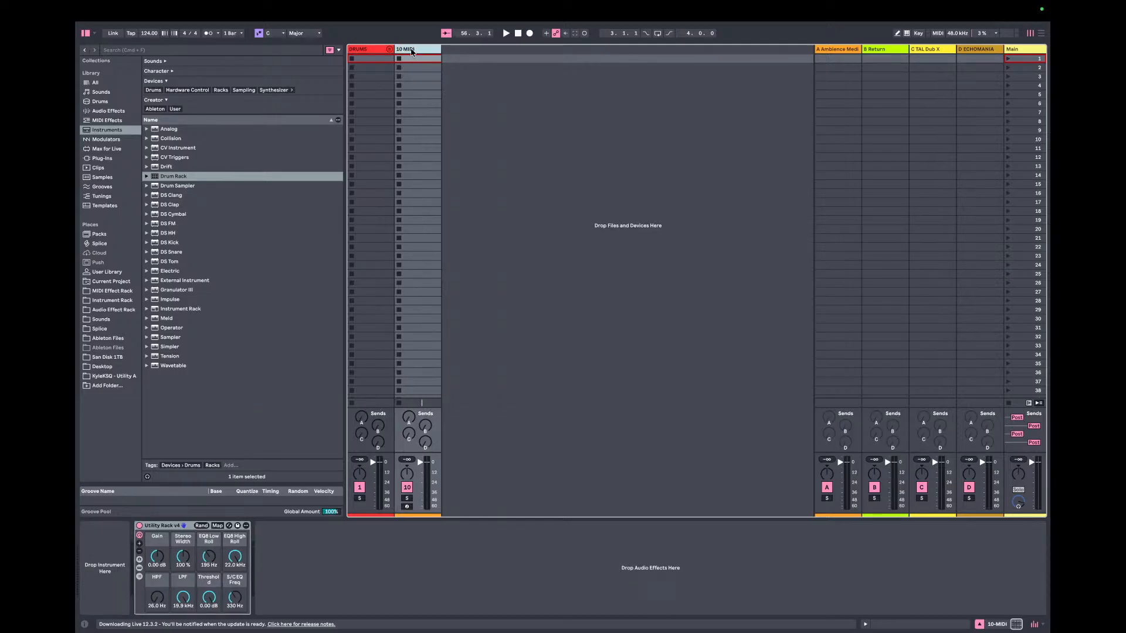
key(shift+super+t)
key(shift+super+t)
key(shift+super+t)
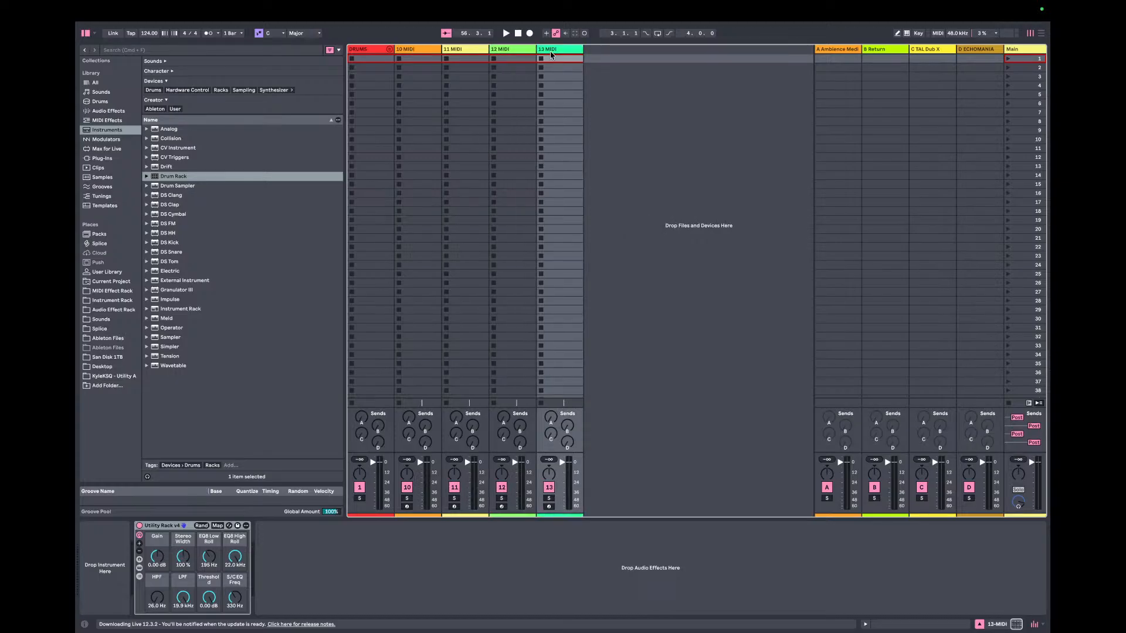
- Insert four audio tracks after the 13 MIDI track
key(super+t)
key(super+t)
key(super+t)
key(super+t)
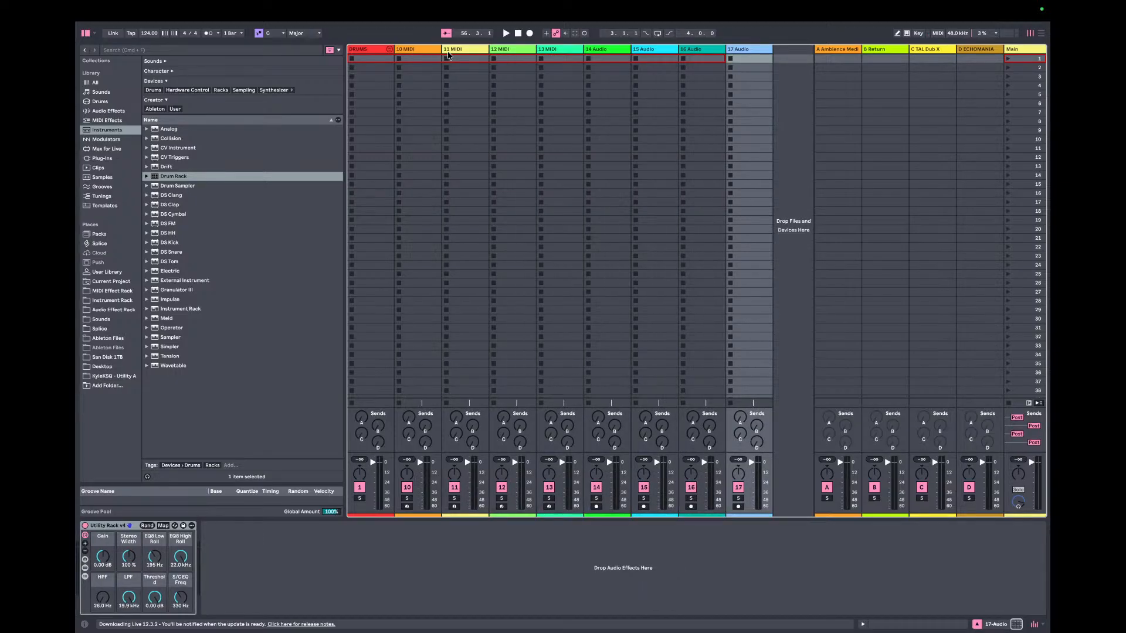
- Group the tracks from 10 MIDI to 17 Audio and name the group NOT DRUMS
click(420, 52)
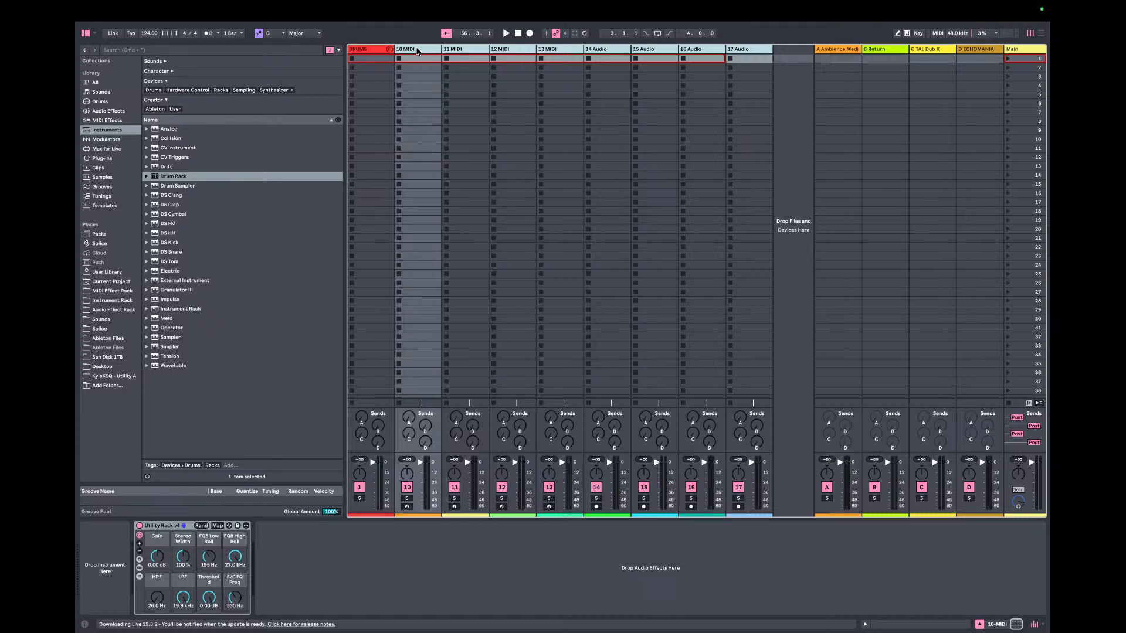
key(super+g)
key(super+r)
text(NOT DRUMS)
key(Return)
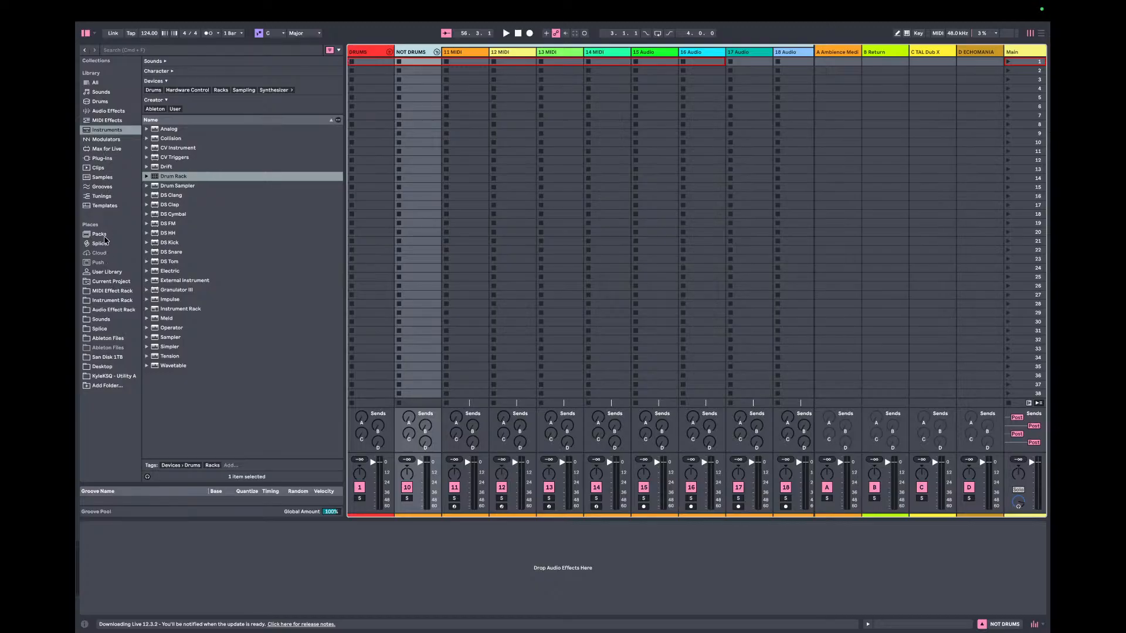
- Load Utility Rack v4.adg from the User Library onto the NOT DRUMS group and fold the group
click(105, 273)
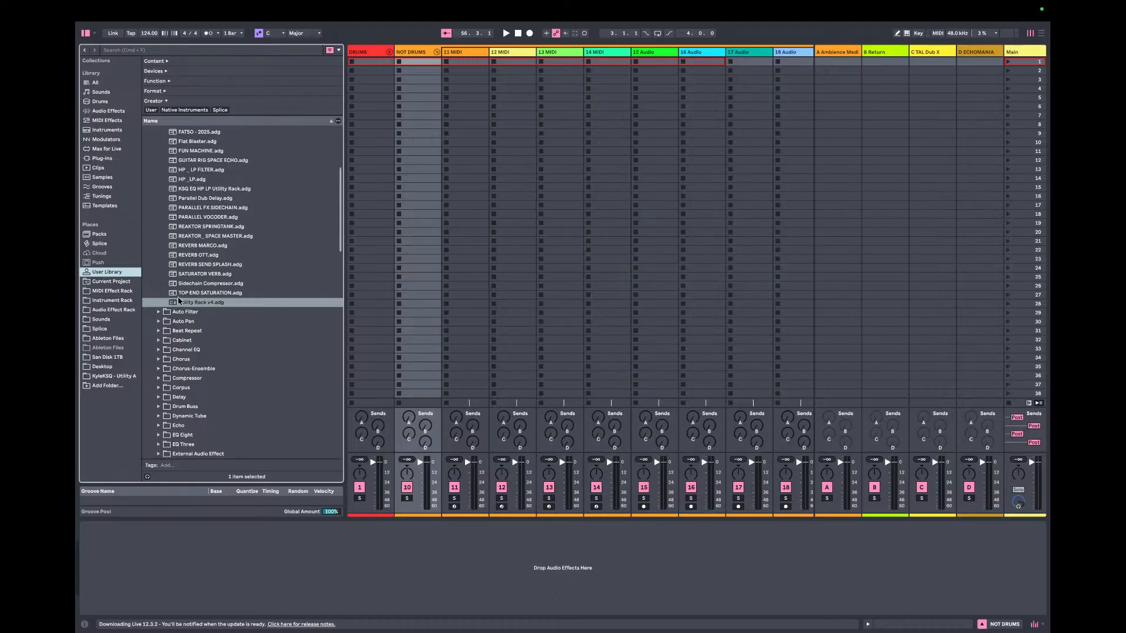
click(185, 302)
click(413, 54)
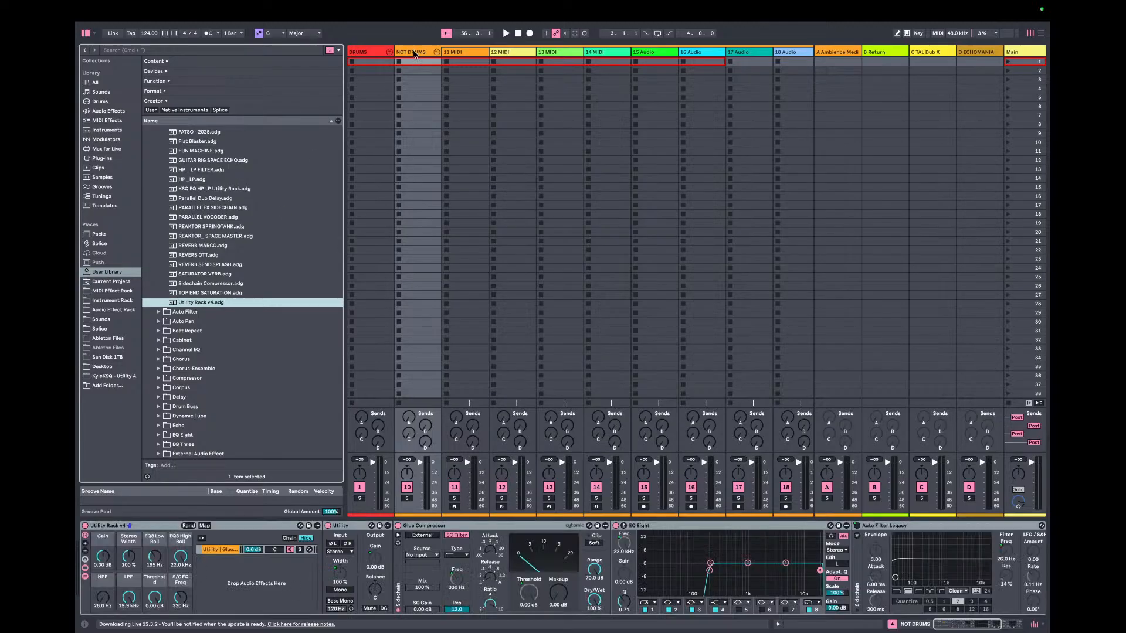
click(437, 52)
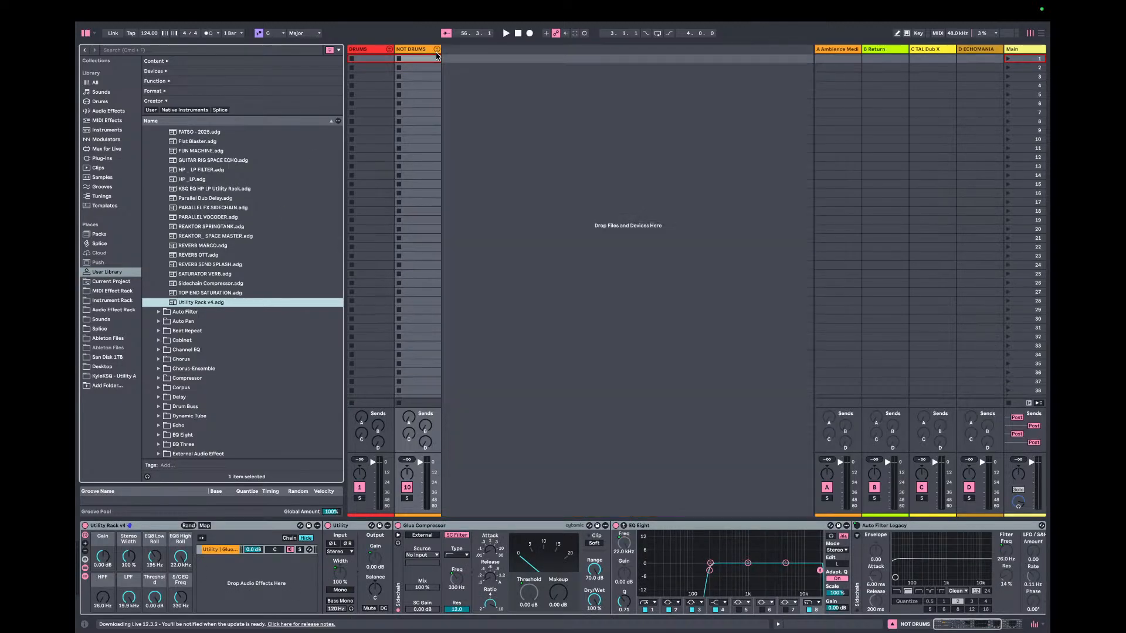
- Insert two MIDI tracks and two audio tracks after the folded NOT DRUMS group
click(461, 51)
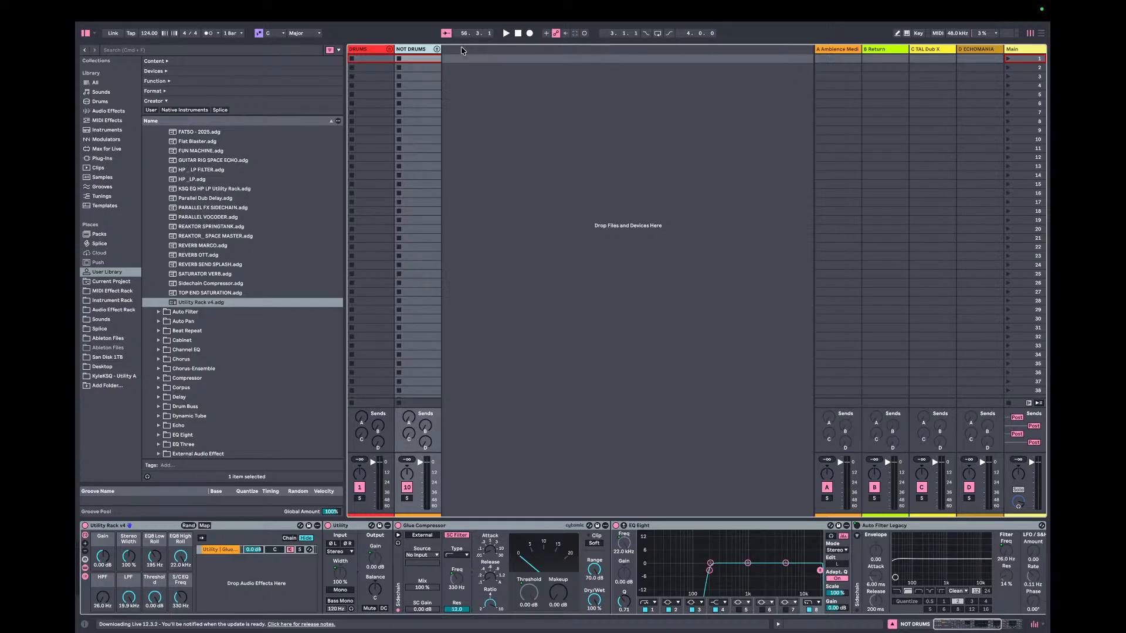
key(super+shift+t)
key(super+shift+t)
key(super+z)
key(super+shift+t)
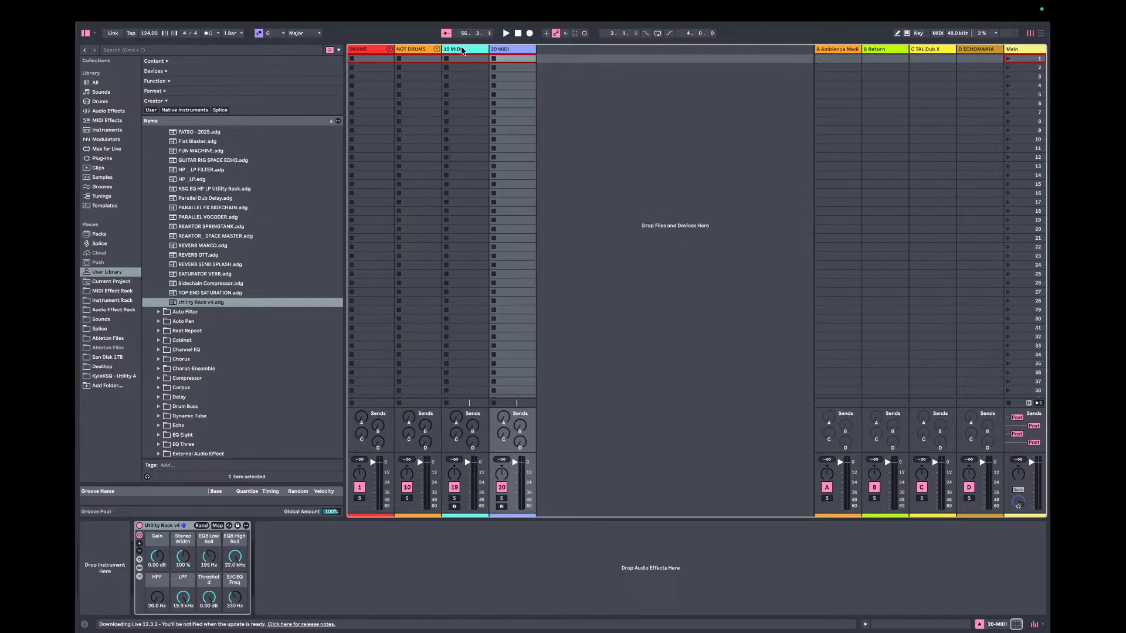
key(super+t)
key(super+t)
- Group the two new MIDI and two new audio tracks and name the group FX
click(462, 50)
click(607, 52)
key(super+g)
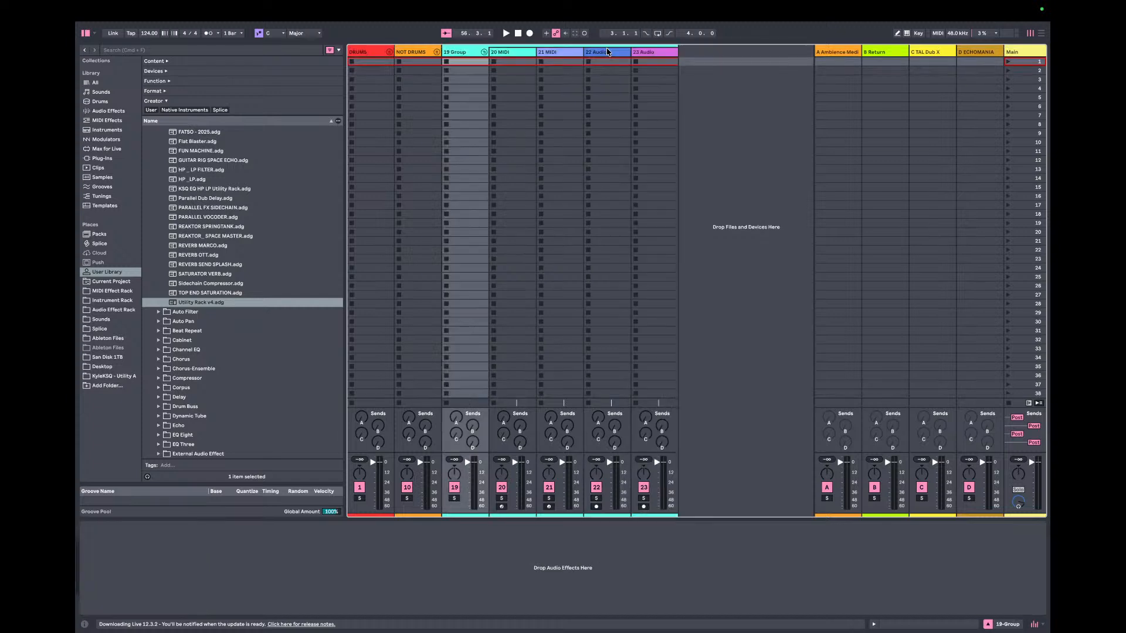
click(465, 52)
key(super+r)
text(FX)
key(Return)
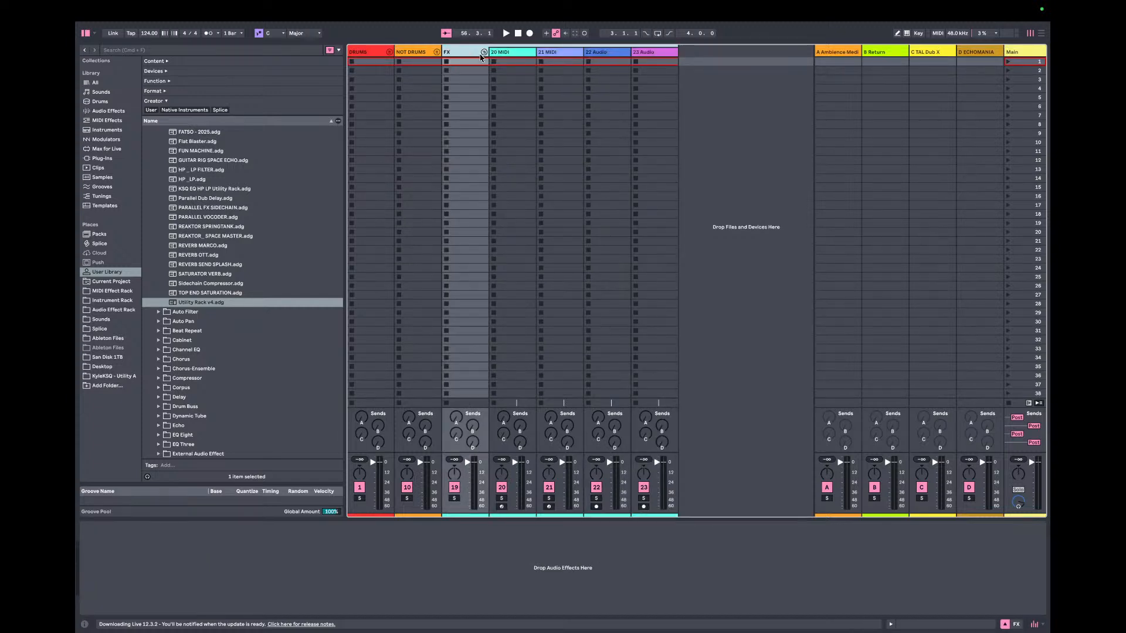
- Fold the FX group, move it between DRUMS and NOT DRUMS, and reset the song position to 1.1.1
click(483, 53)
drag(462, 50, 397, 53)
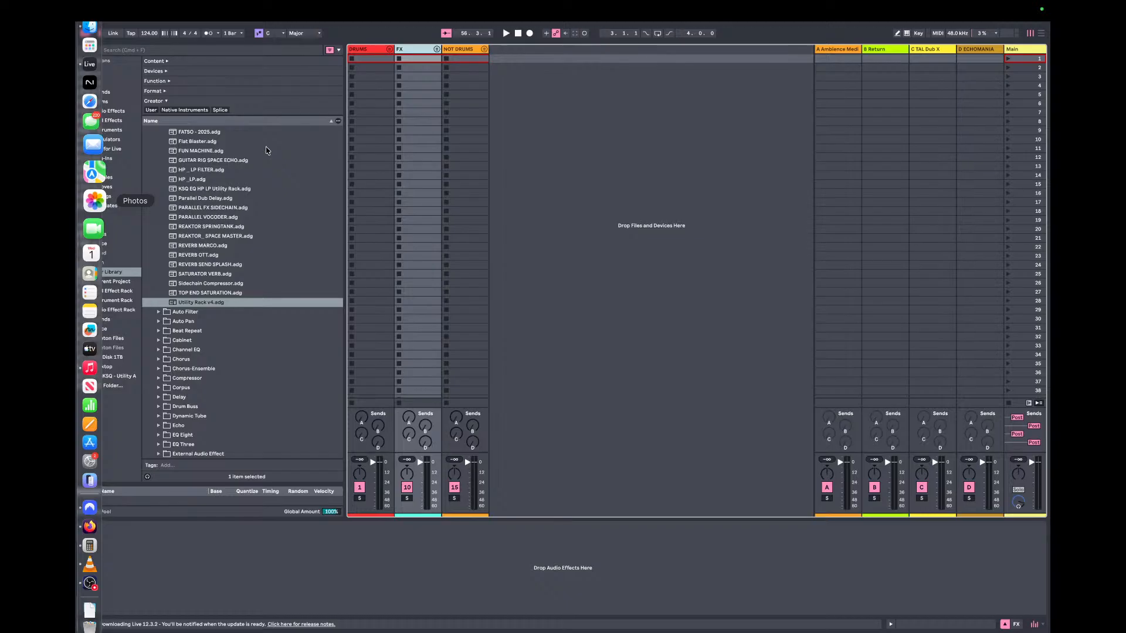
click(518, 34)
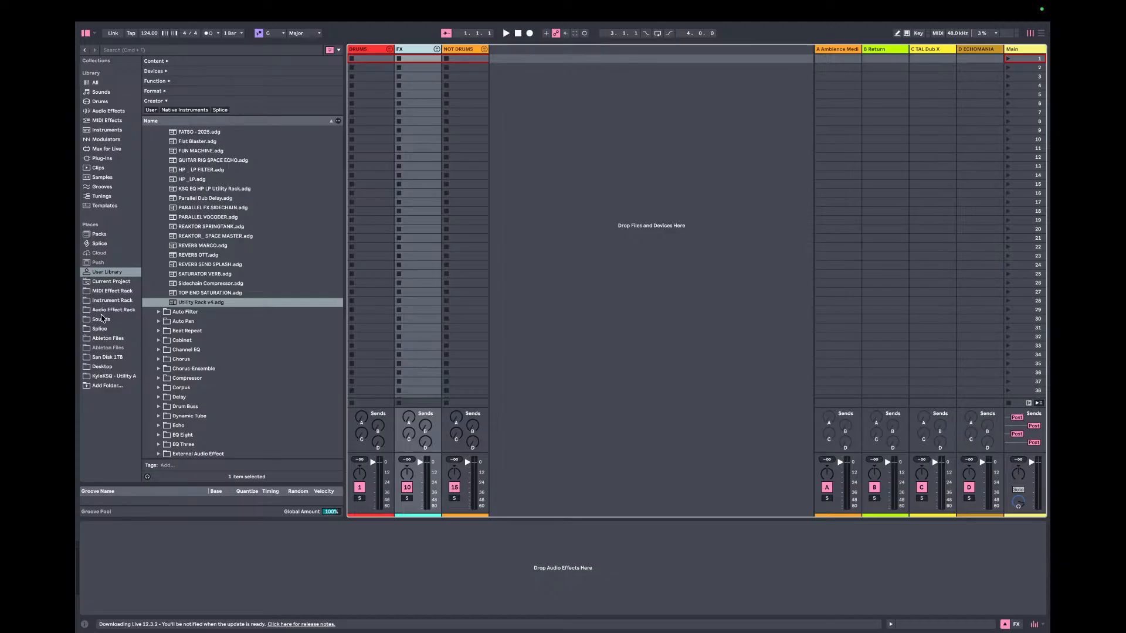
- Audition the Zenith - Melodic Techno top loops in the Splice folder, from citrine through fuchsia and back to ivory
click(101, 329)
click(240, 214)
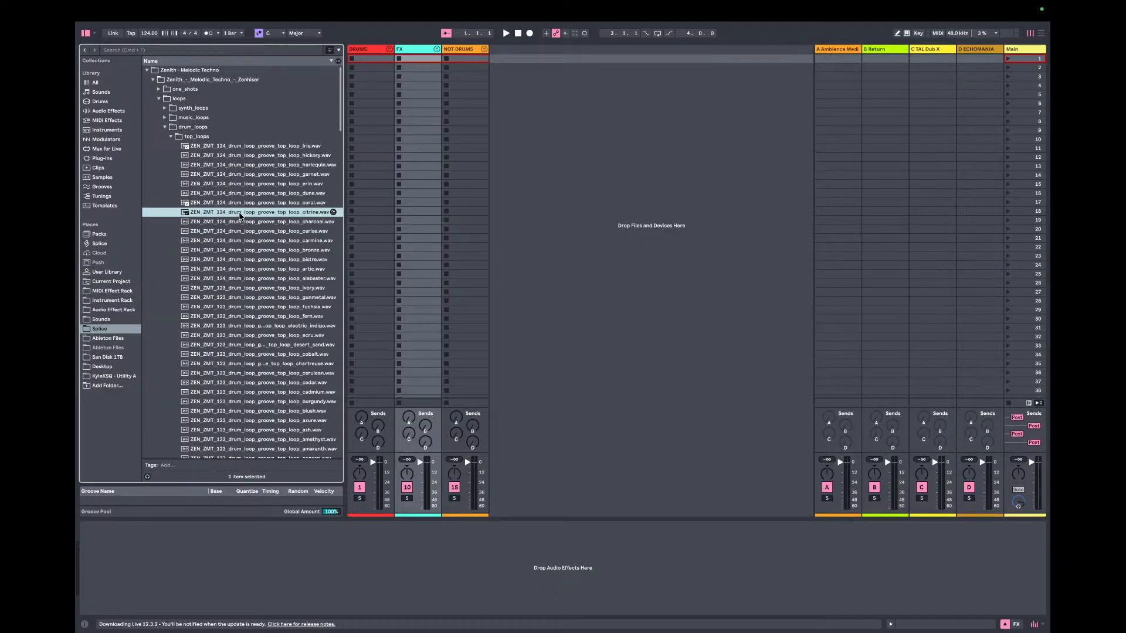
key(Down)
key(Down)
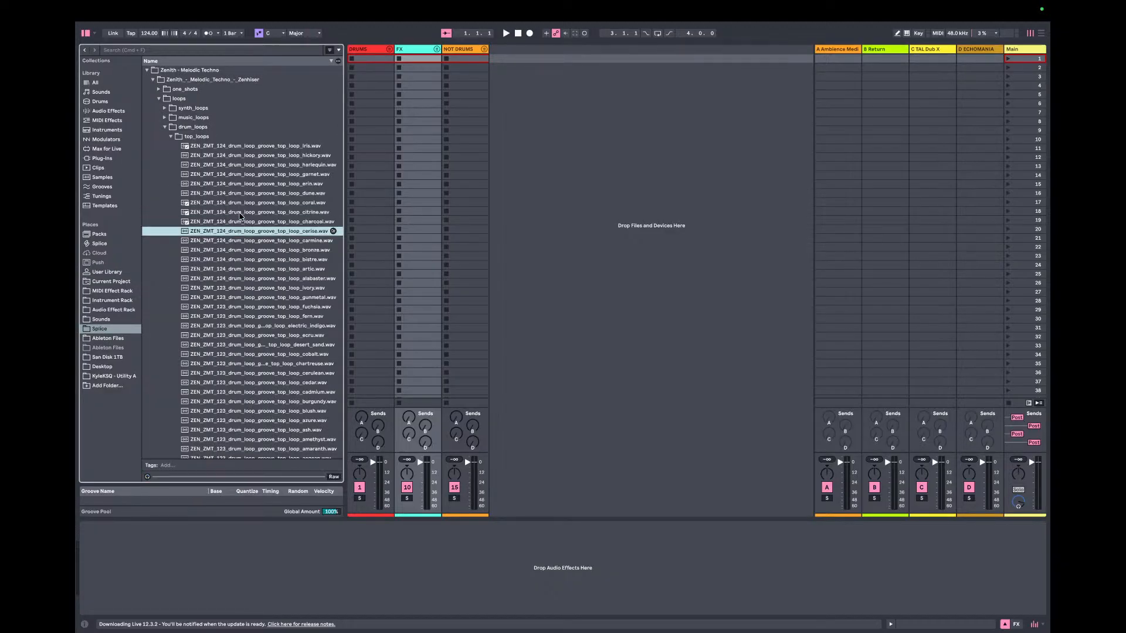
key(Down)
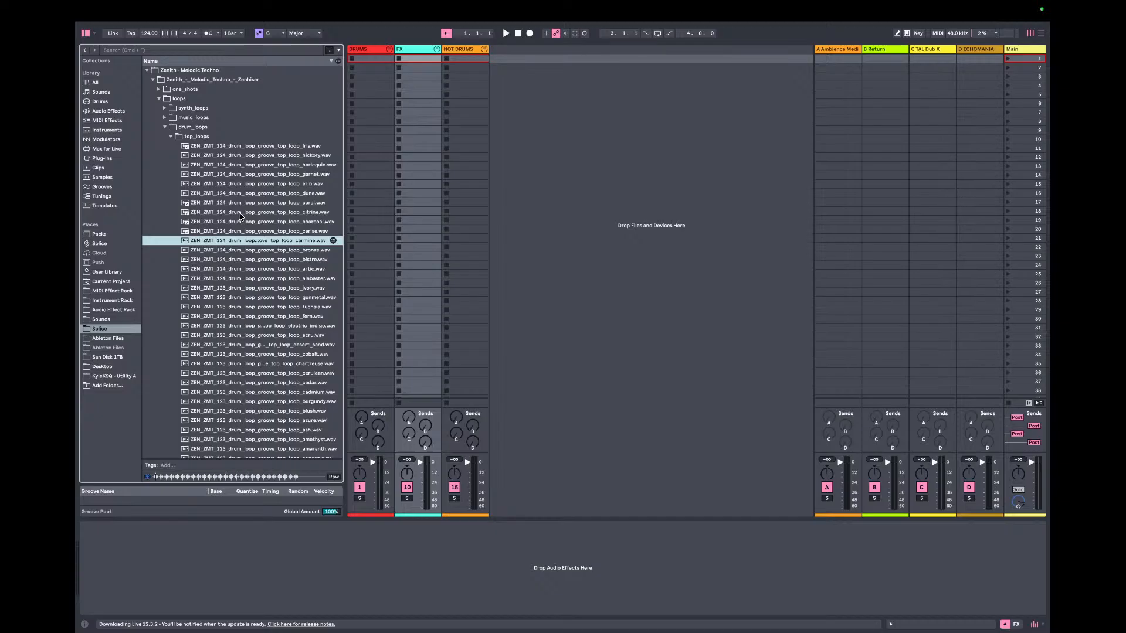
key(Down)
key(Down)
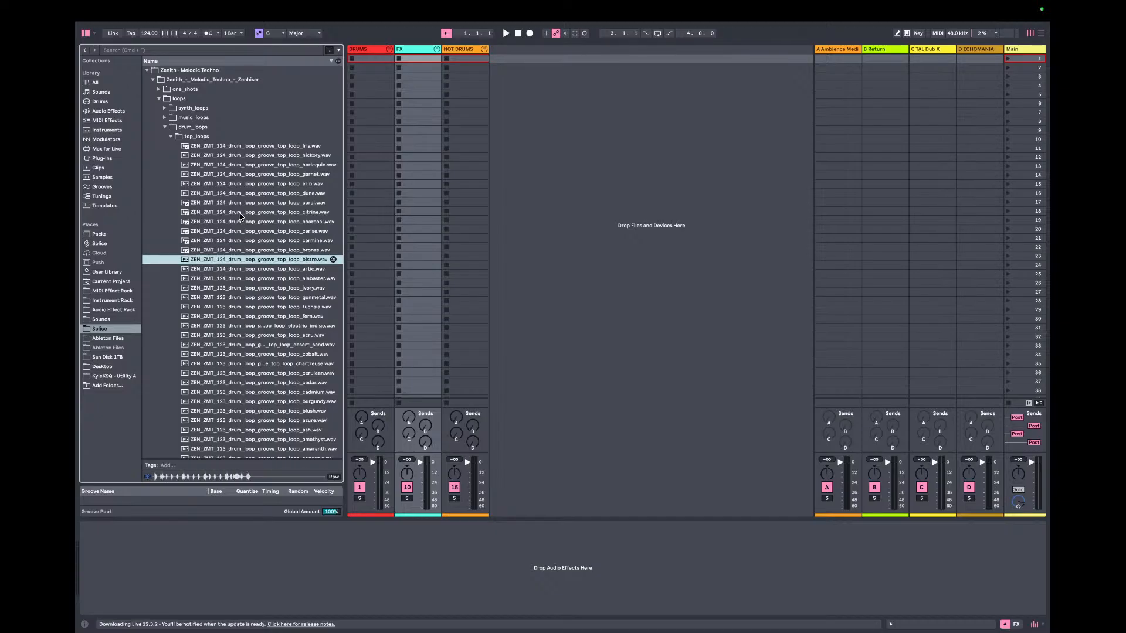
key(Down)
key(Down)
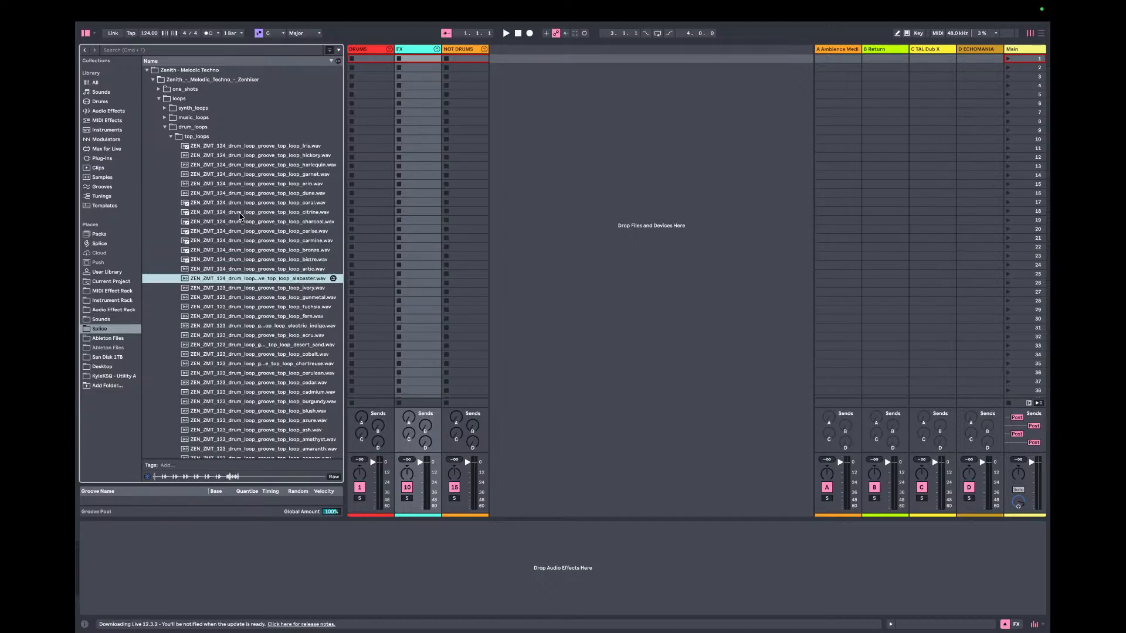
key(Down)
key(Down)
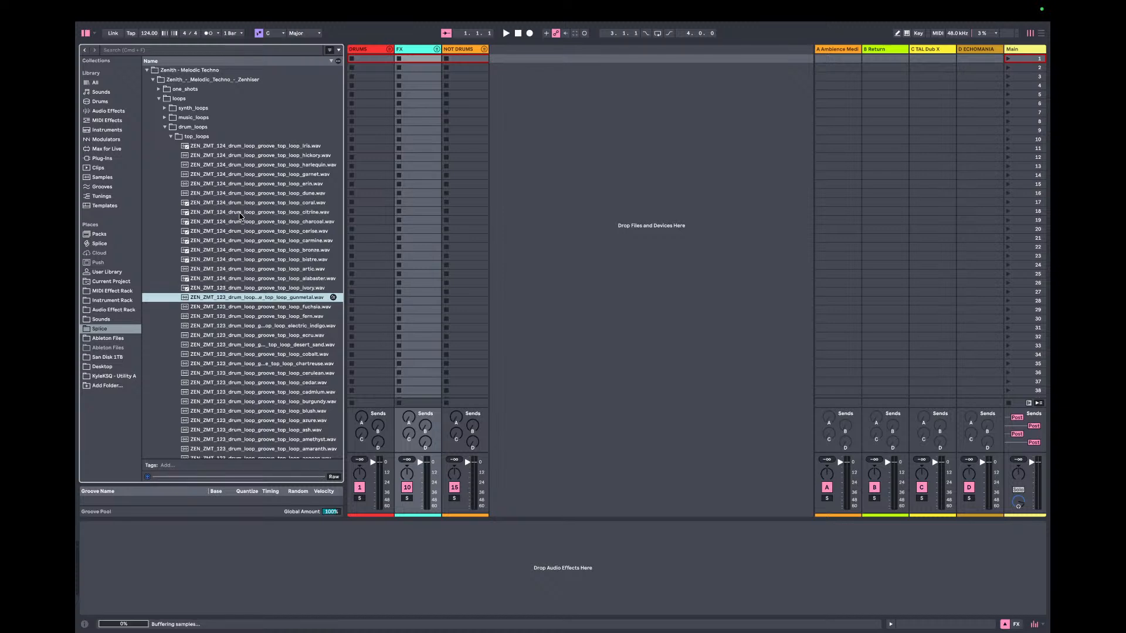
key(Down)
key(Up)
key(Up)
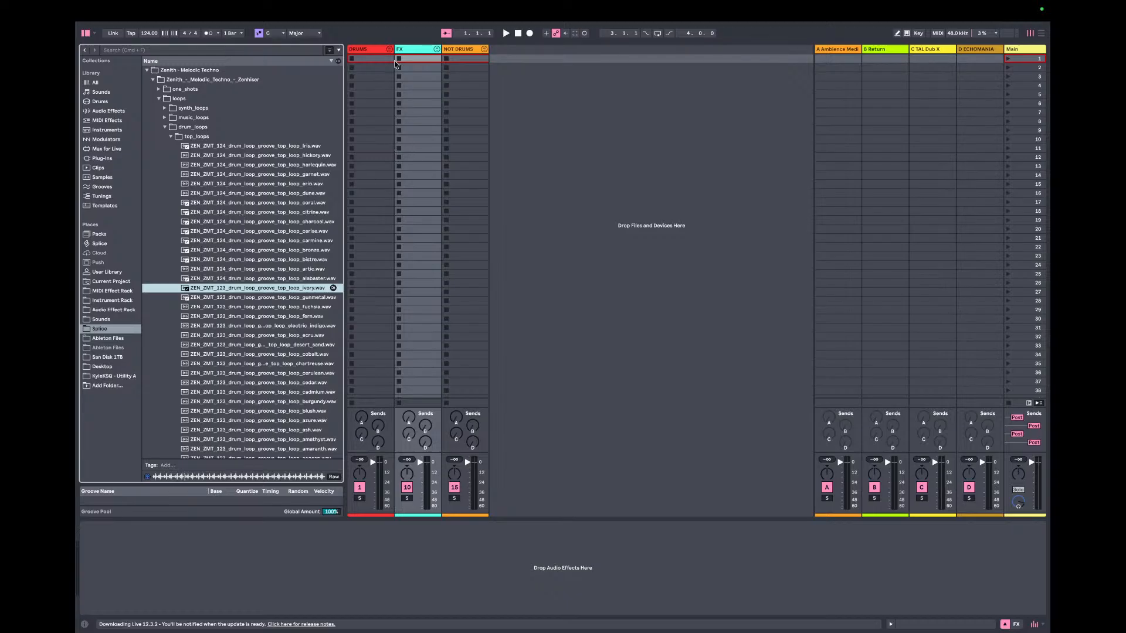
- Unfold DRUMS, place ZEN_ZMT_123_drum_loop_groove_top_loop_ivory.wav in the first slot of 6 Audio, play it and lower the track's volume
click(388, 48)
drag(239, 289, 587, 64)
click(582, 62)
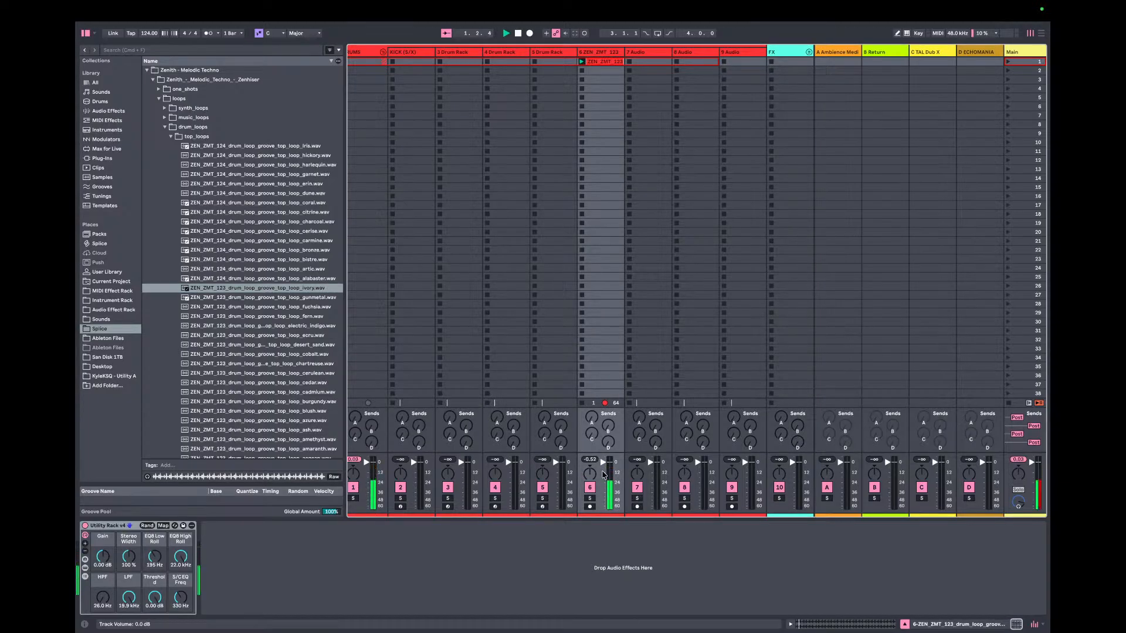
drag(606, 463, 602, 475)
- Audition the gunmetal, fuchsia and fern top loops and collapse the top_loops folder
scroll(691, 239, right, 2)
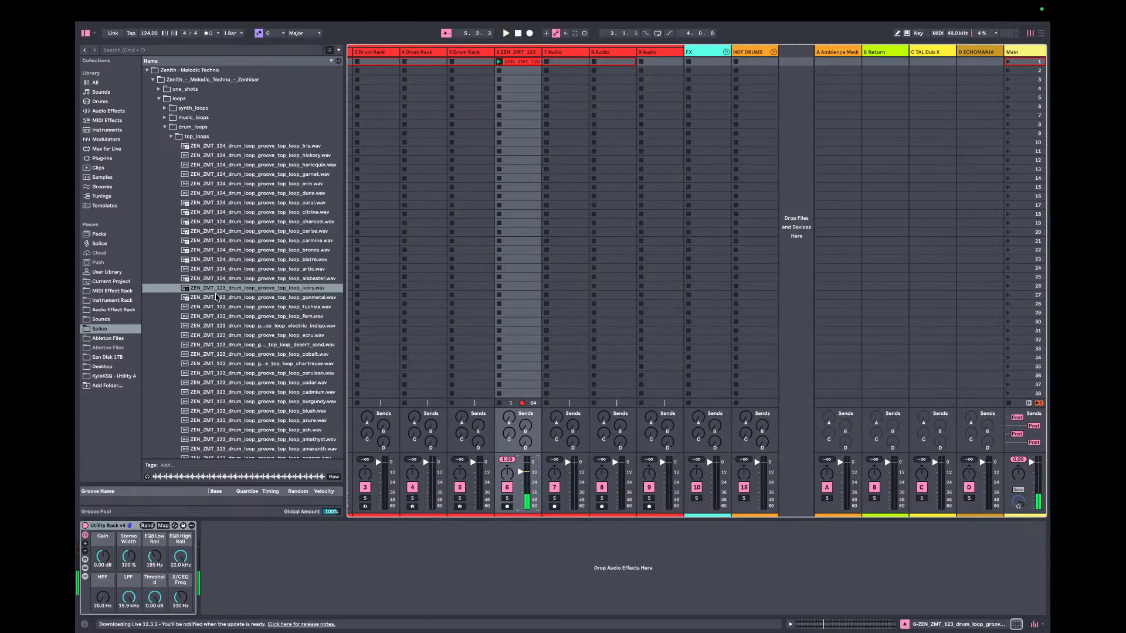
click(220, 297)
key(Down)
key(Down)
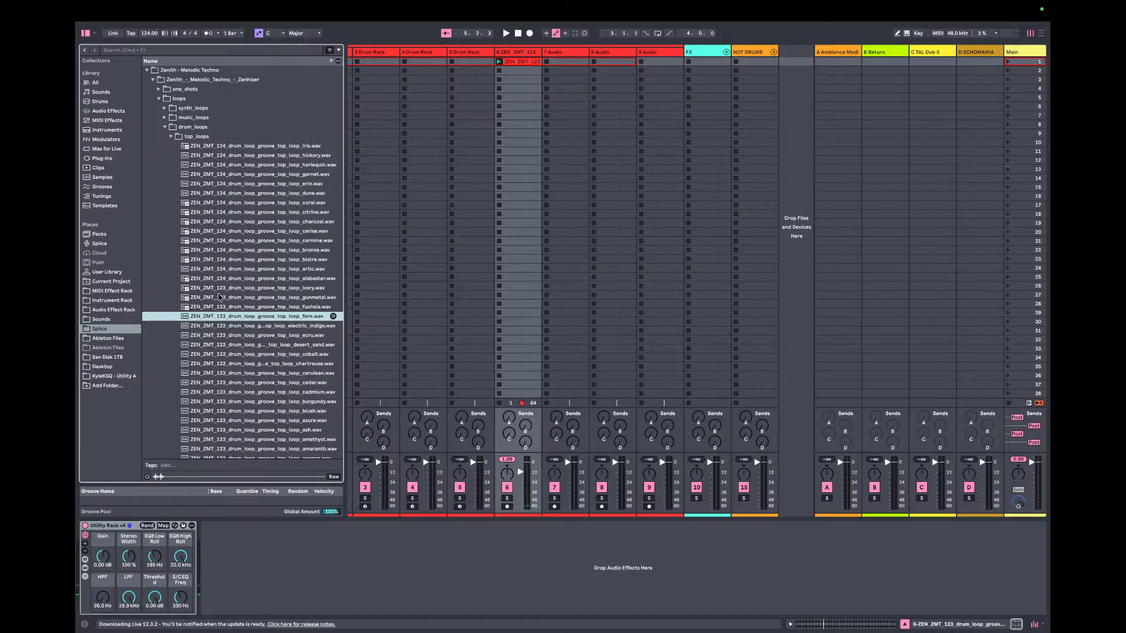
key(Left)
key(Left)
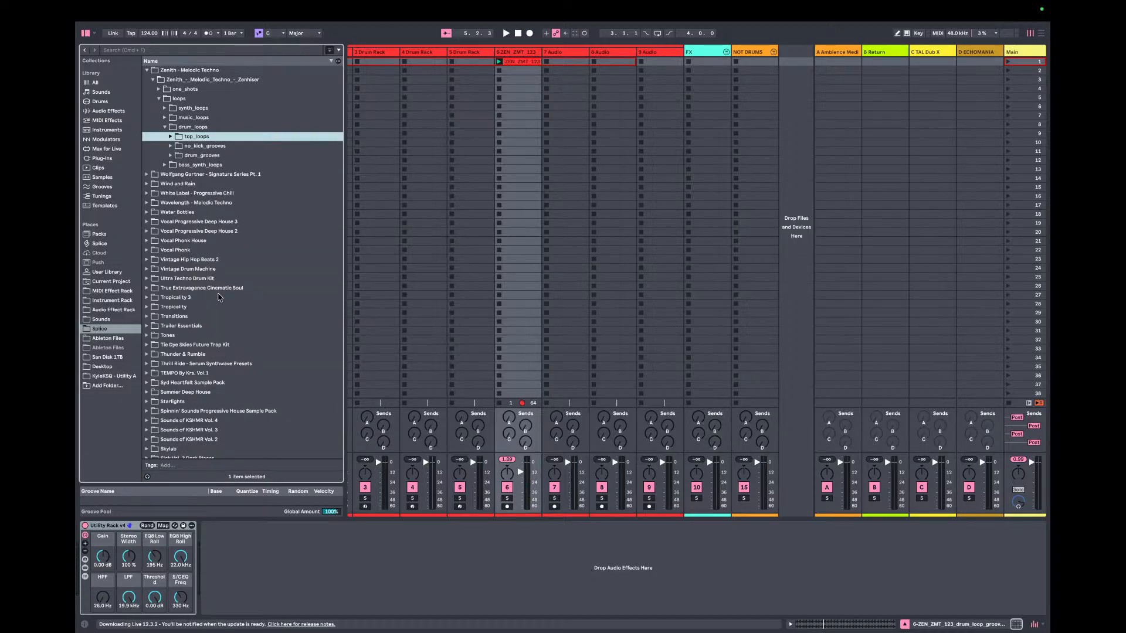
- Search the Packs for 808 and load 808 Core Kit.adg onto the KICK (S/X) track
scroll(384, 70, left, 2)
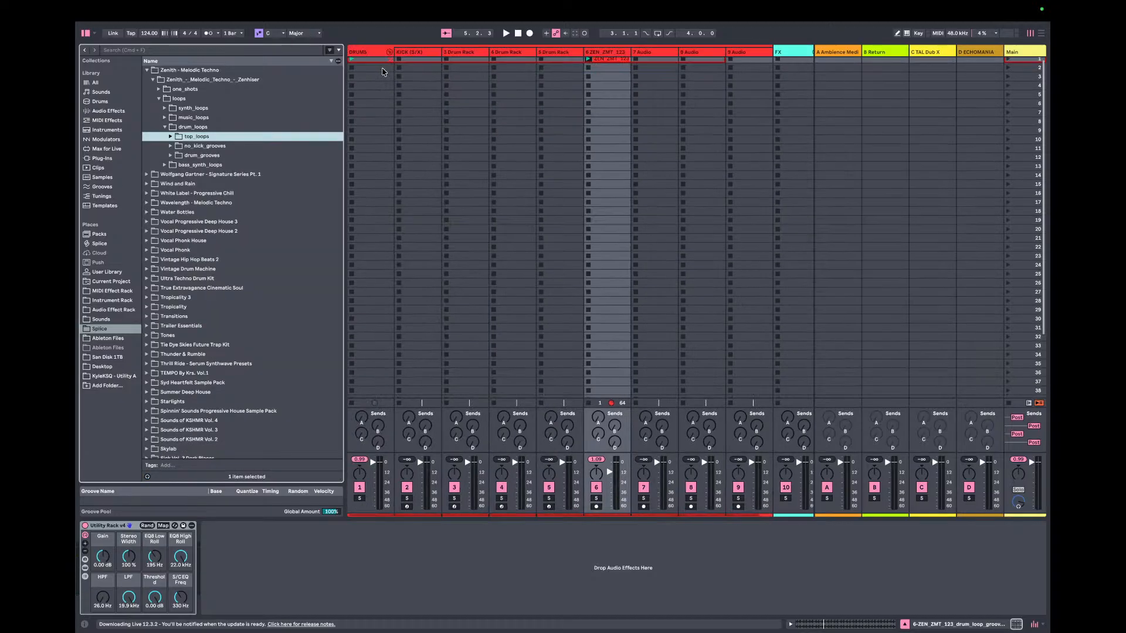
click(411, 53)
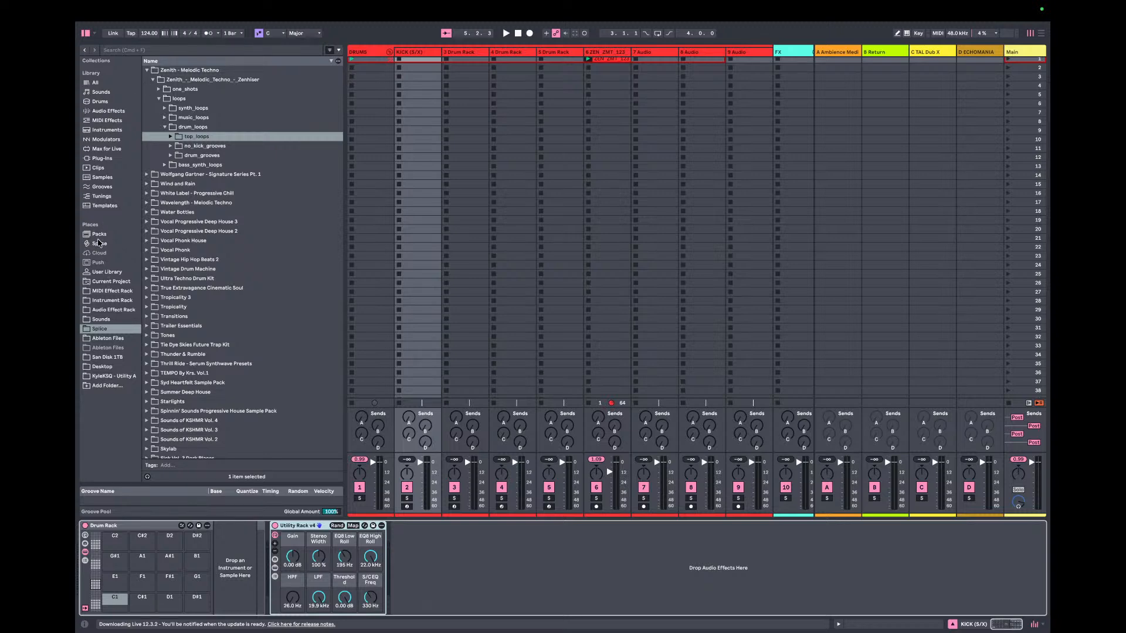
click(98, 234)
click(185, 51)
text(808)
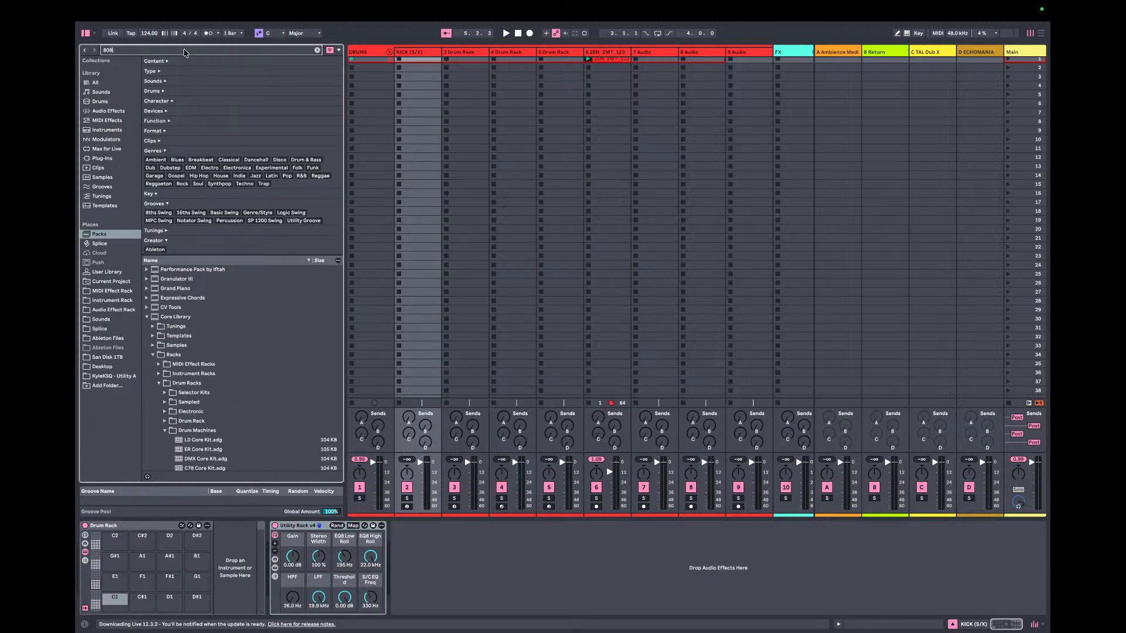
key(Down)
key(Down)
key(Down)
key(Down)
key(Down)
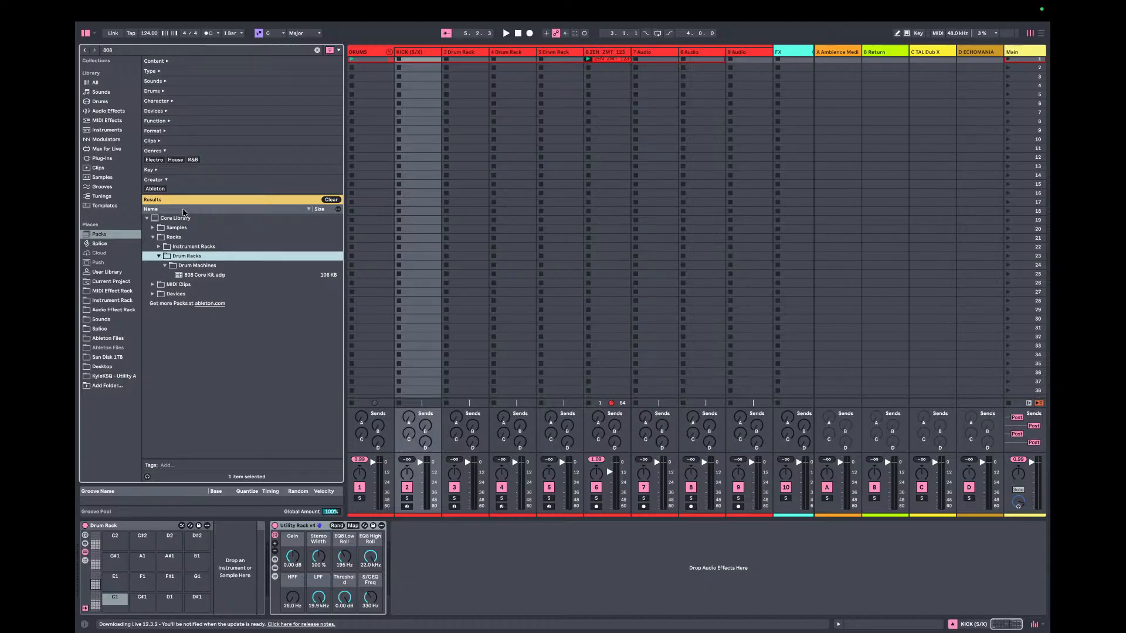
click(194, 276)
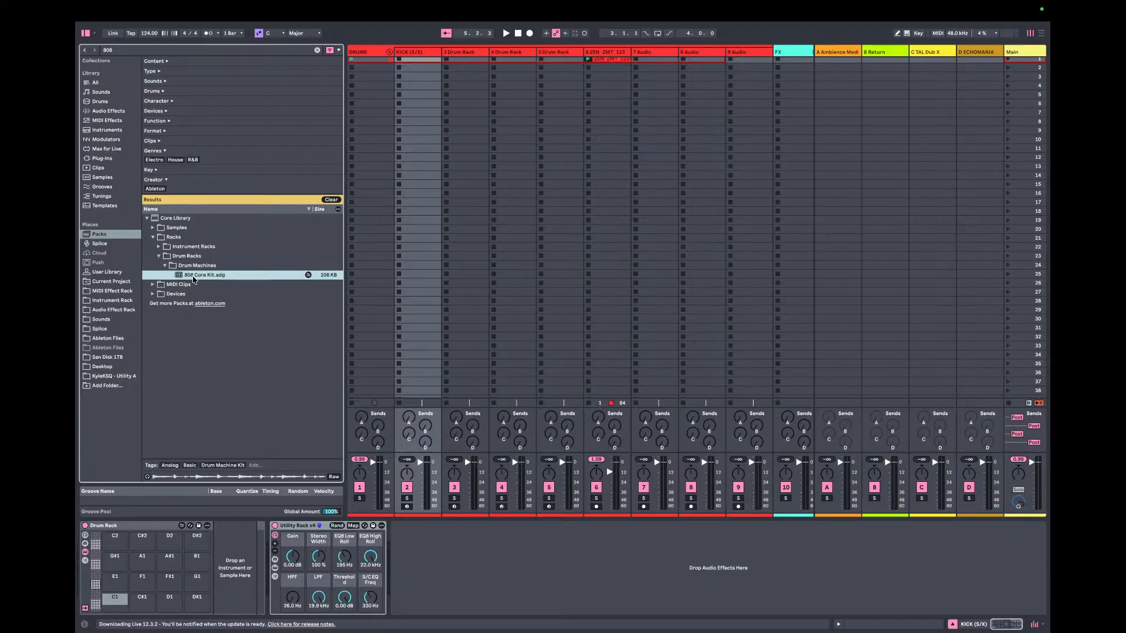
key(Return)
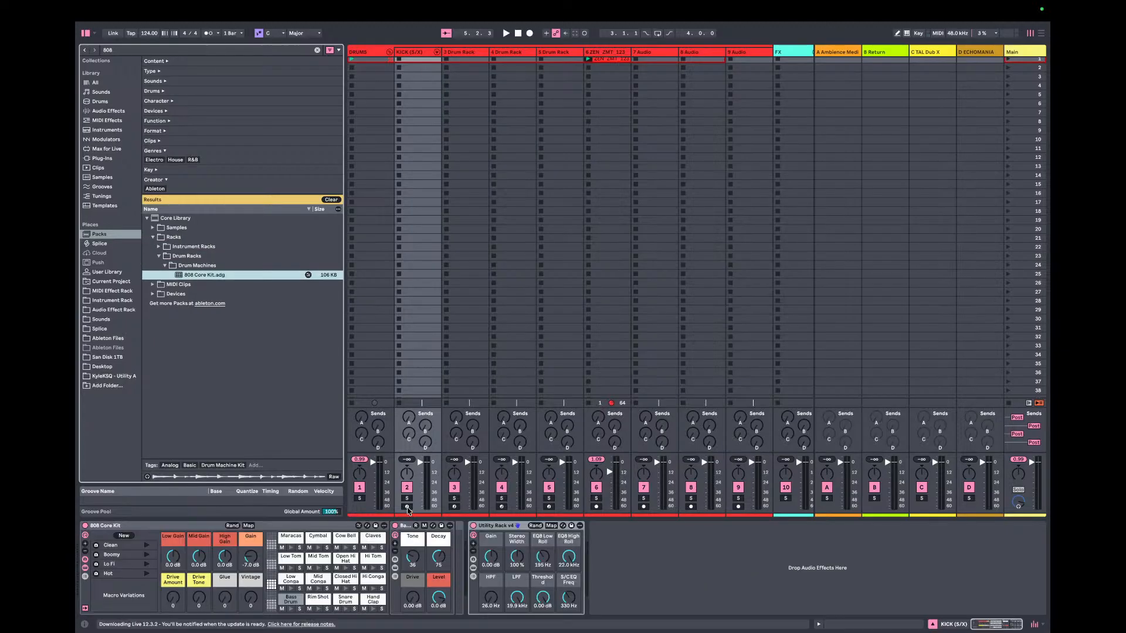
- Arm KICK (S/X), check the DRUMS group's devices, and record an 808 drum clip into the track's first slot
click(408, 507)
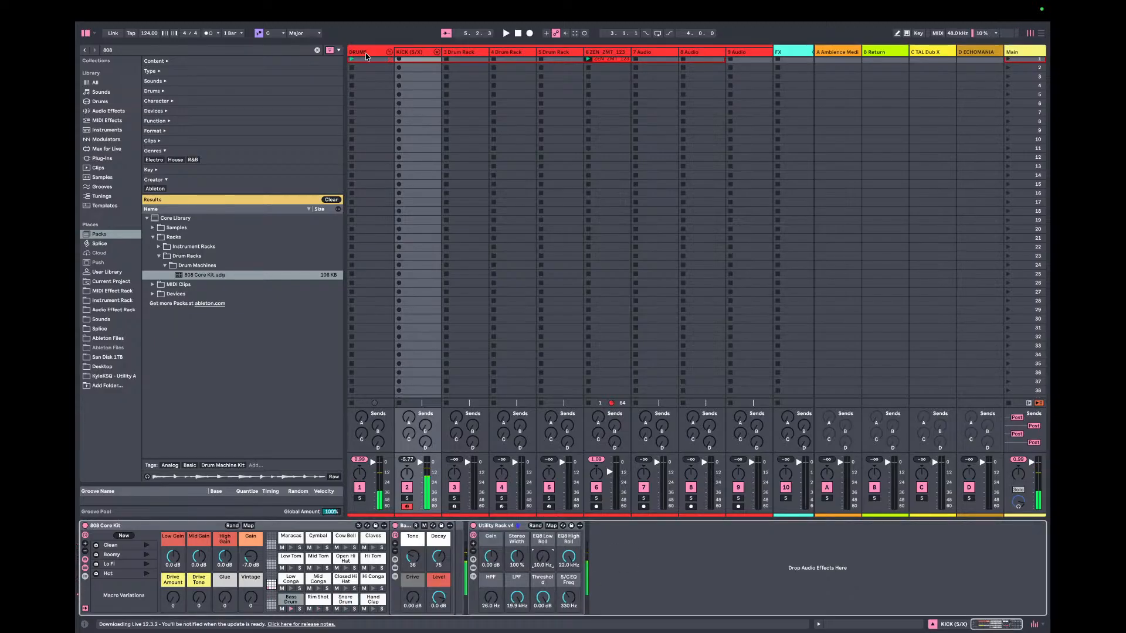
click(365, 52)
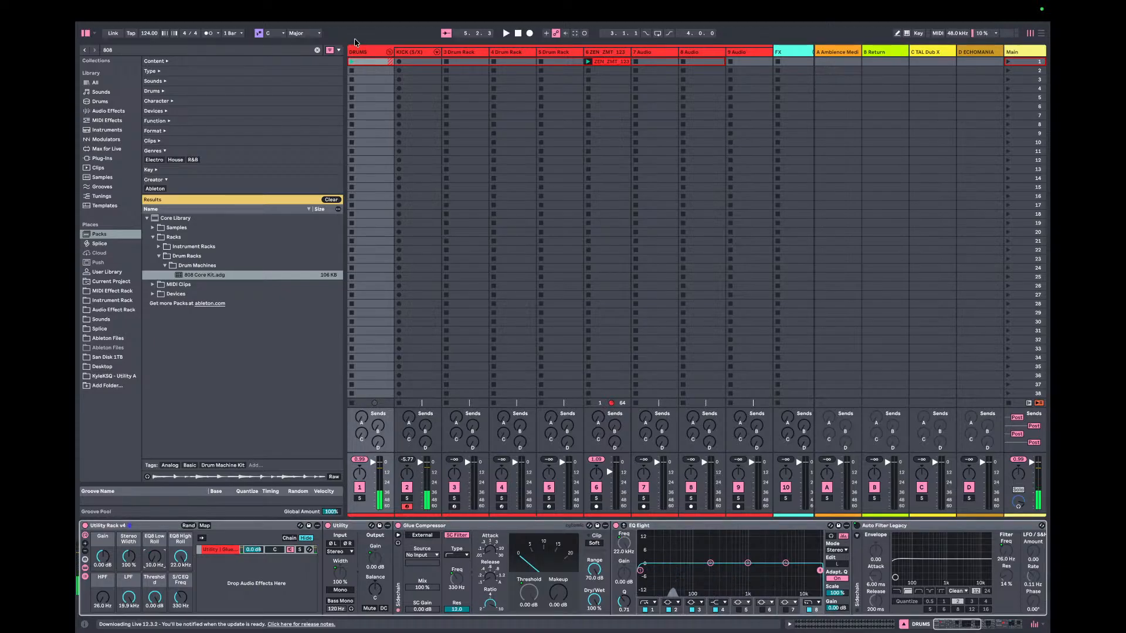
click(413, 53)
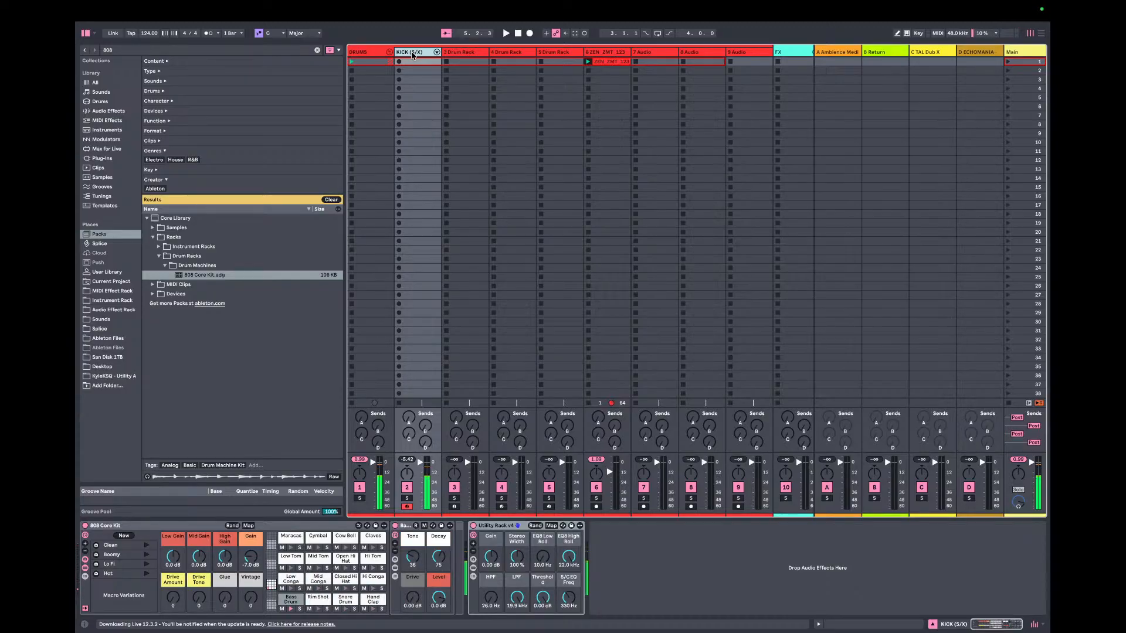
click(399, 61)
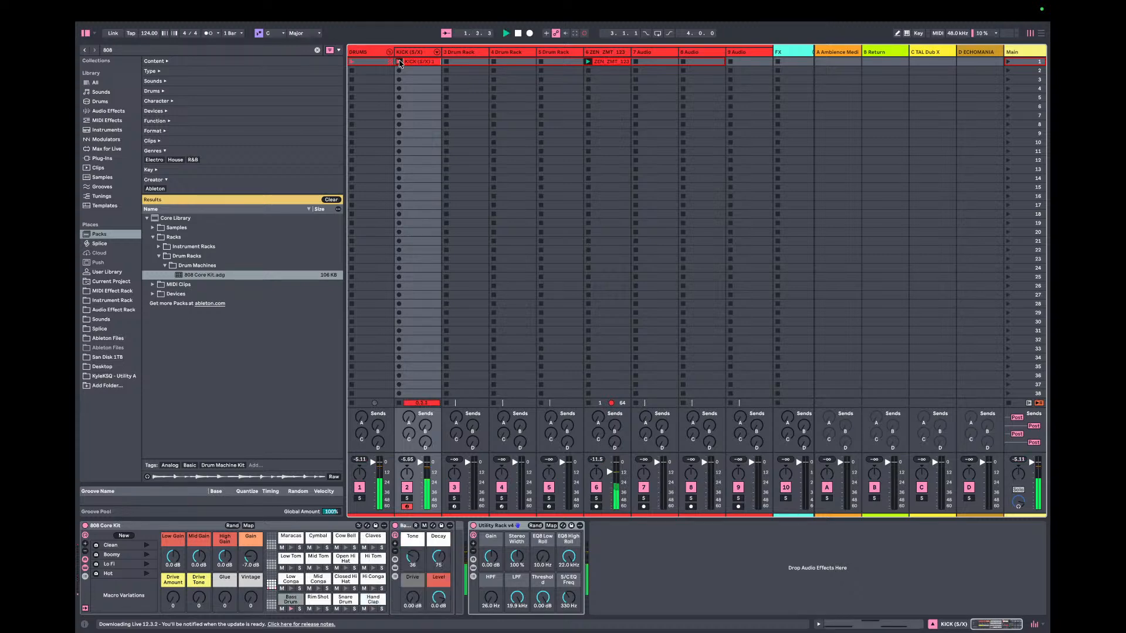
click(401, 62)
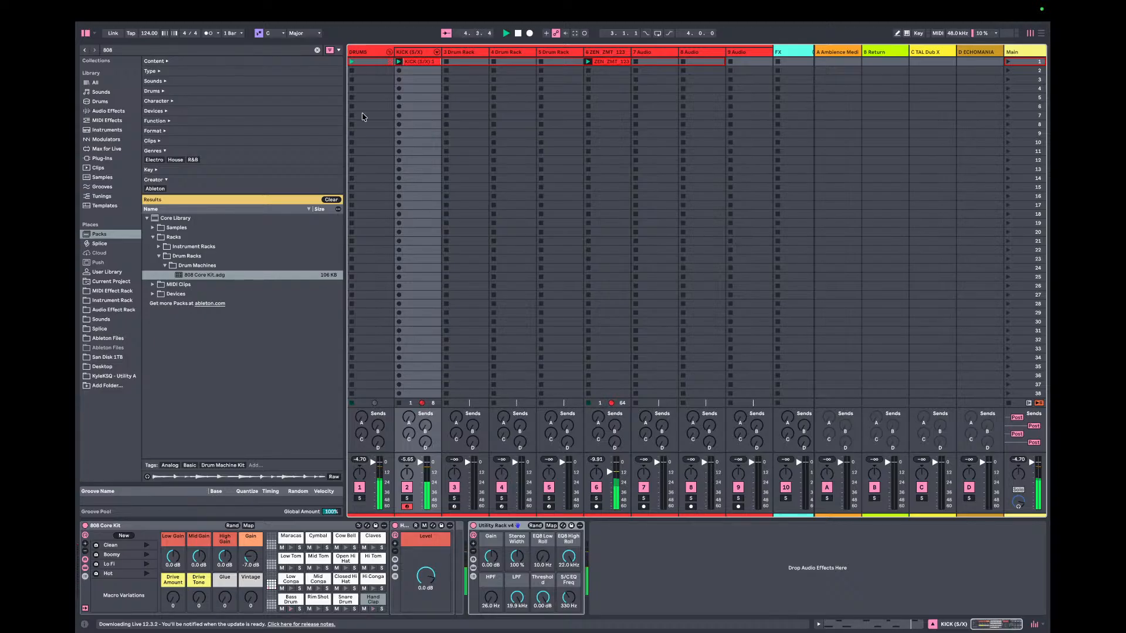
- Open the recorded KICK (S/X) clip, quantize all its notes and restart playback
double_click(416, 61)
click(534, 558)
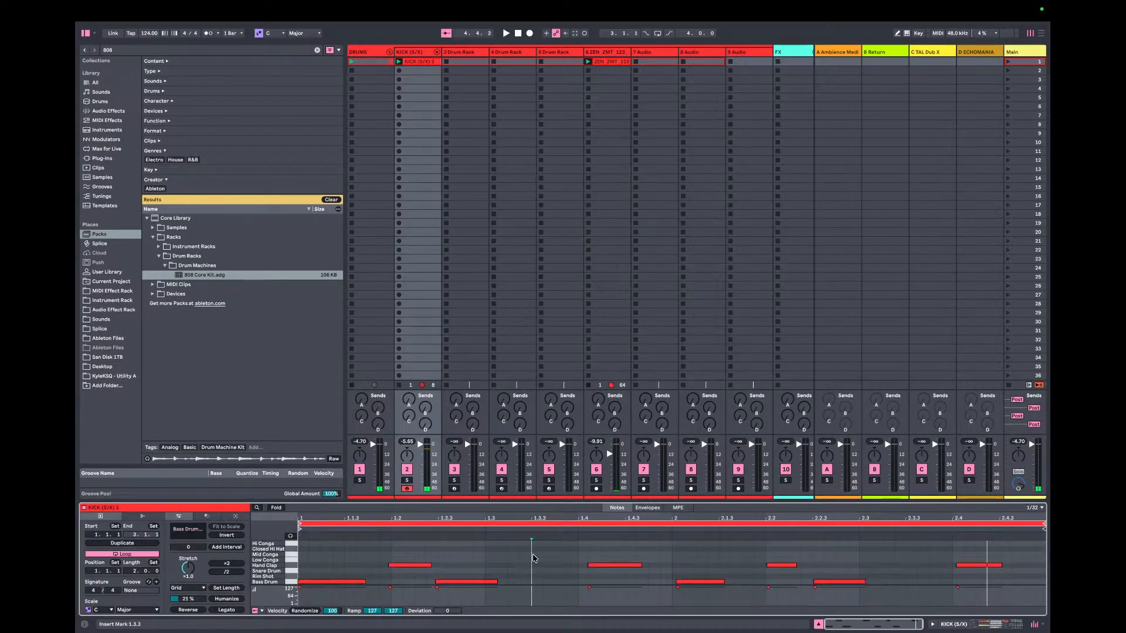
key(ctrl+a)
key(ctrl+u)
key(space)
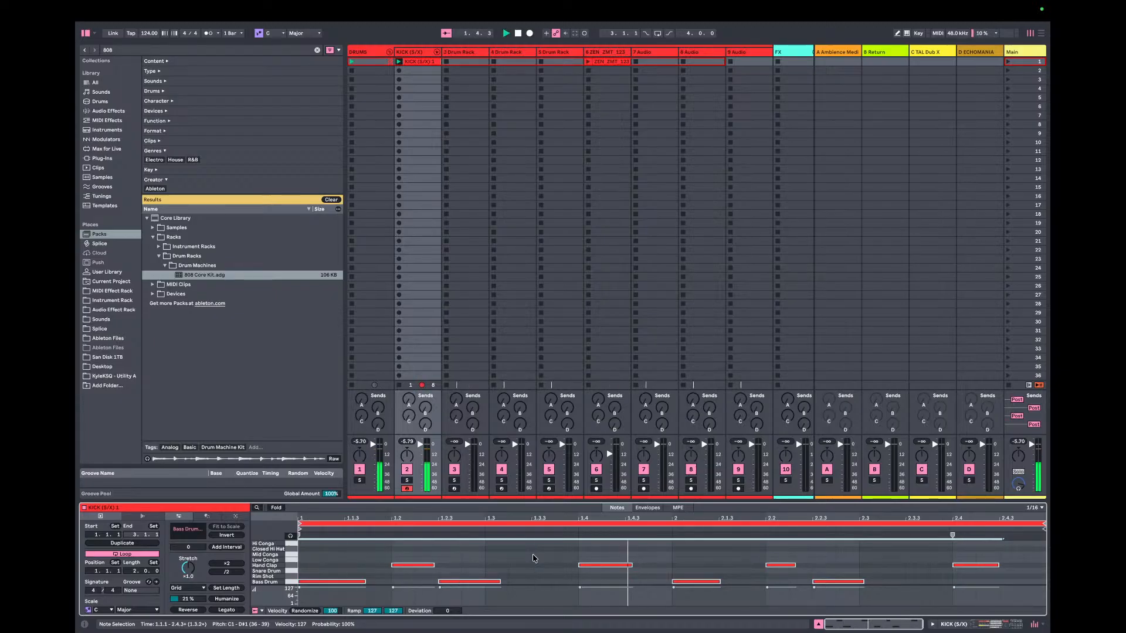
- Raise DRUMS send A fully, and set return A's Glue Compressor Threshold to -40 dB and Utility Rack v4 Gain to 20.7 dB
click(347, 292)
drag(361, 400, 361, 381)
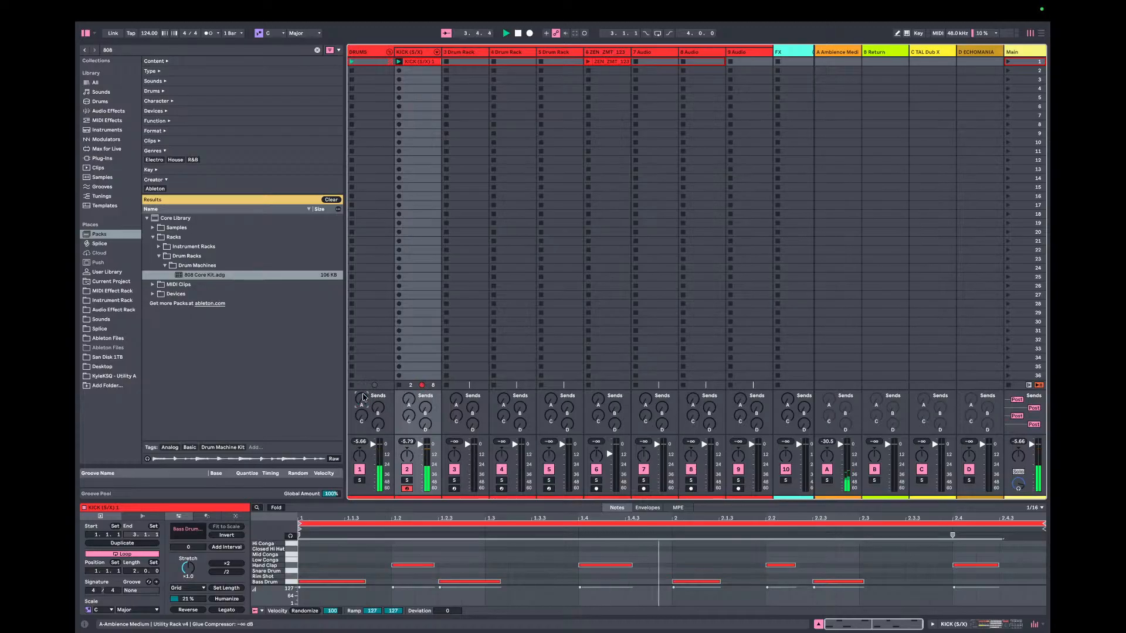
click(833, 51)
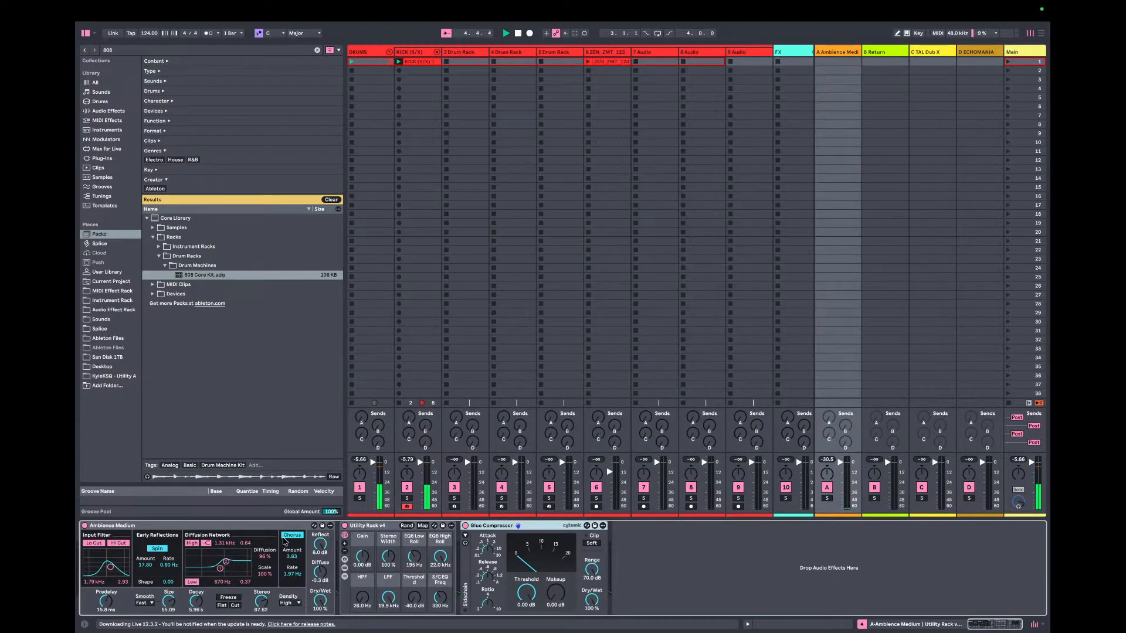
drag(361, 417, 361, 340)
mouse_move(526, 593)
mouse_down()
mouse_move(526, 622)
mouse_move(526, 610)
mouse_up()
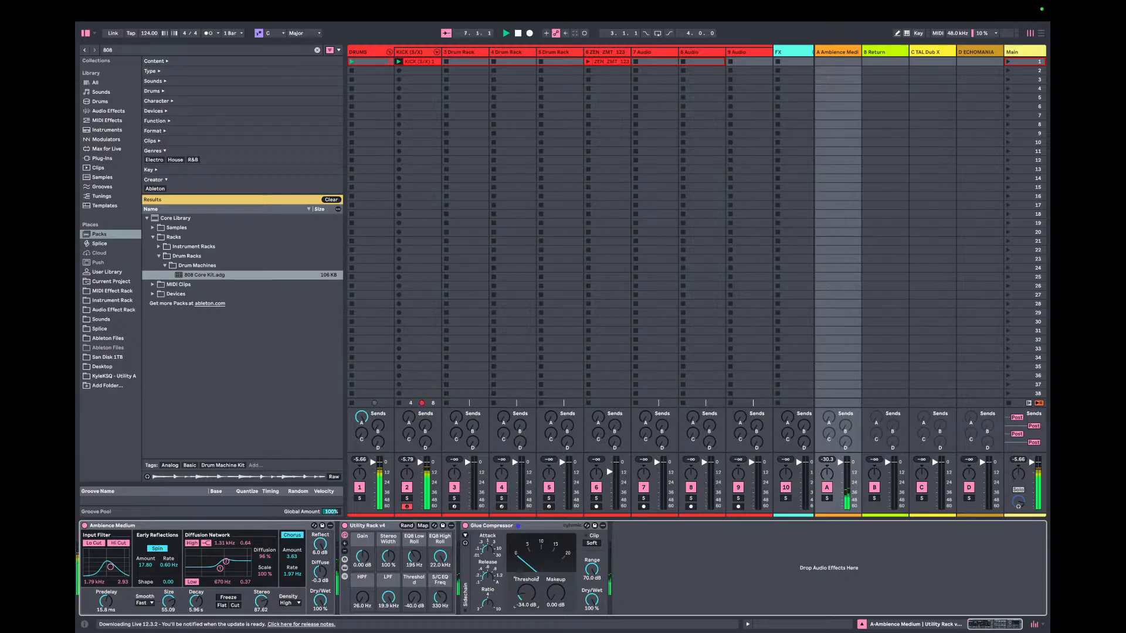
drag(360, 556, 359, 524)
- Find Saturator, insert it before Ambience Medium on return A with Drive at 14 dB, and raise the reverb's Size to 129.90 and its Decay
click(130, 52)
text(SAT)
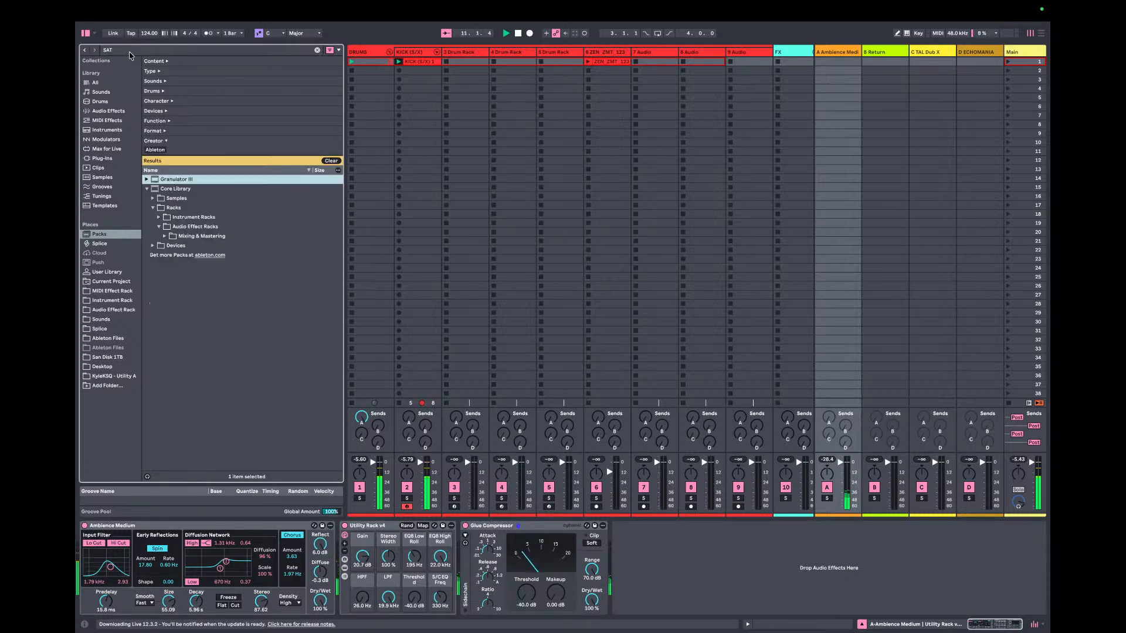
click(109, 111)
drag(176, 121, 102, 580)
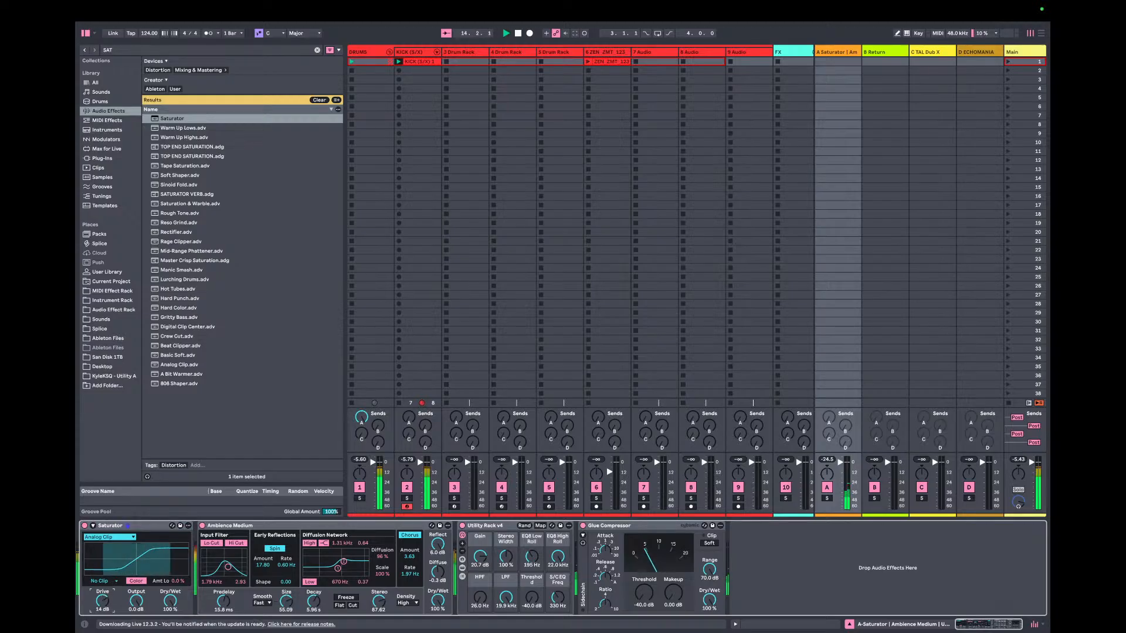
drag(314, 601, 286, 577)
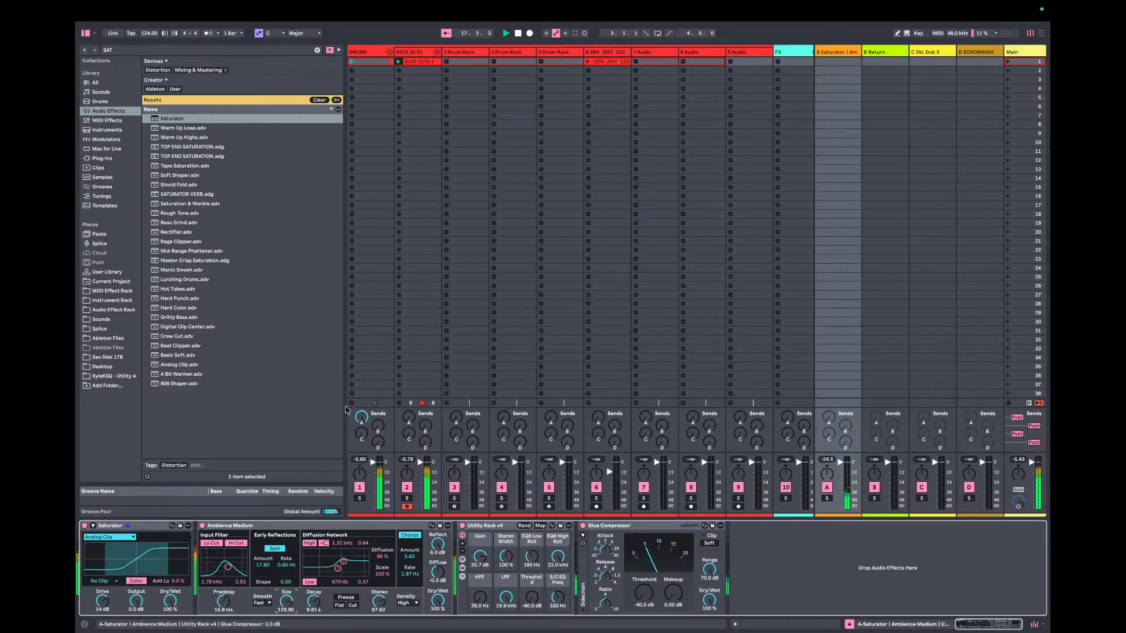
- Set return A's Glue Compressor Makeup to 9.37 dB and reverb Decay to 1.53 s while testing DRUMS send A
double_click(361, 415)
drag(672, 591, 672, 581)
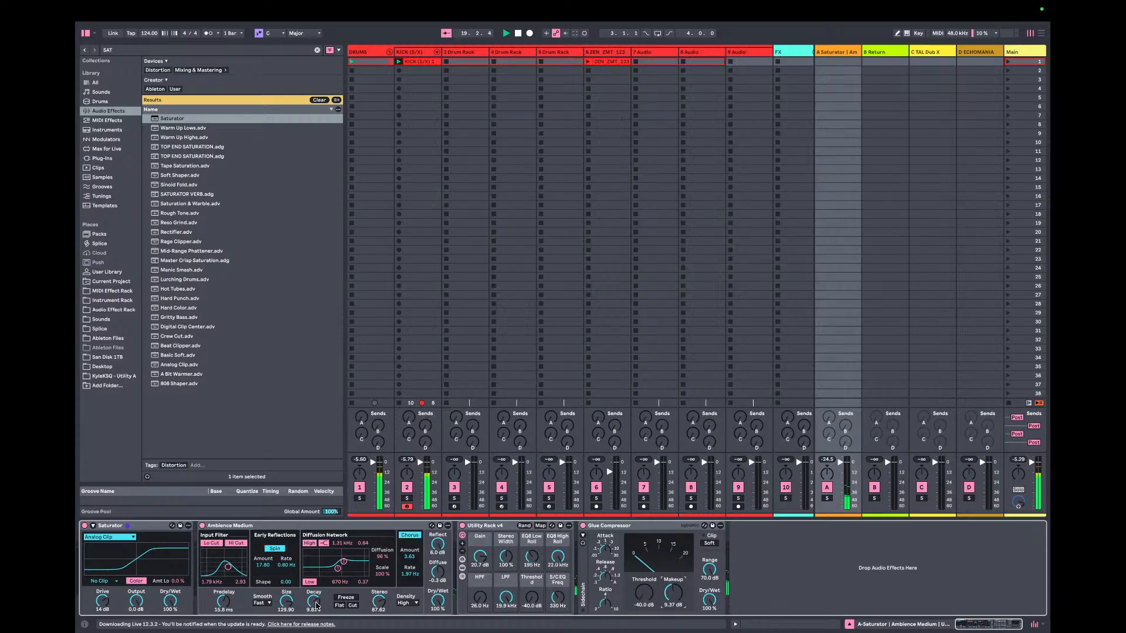
click(361, 416)
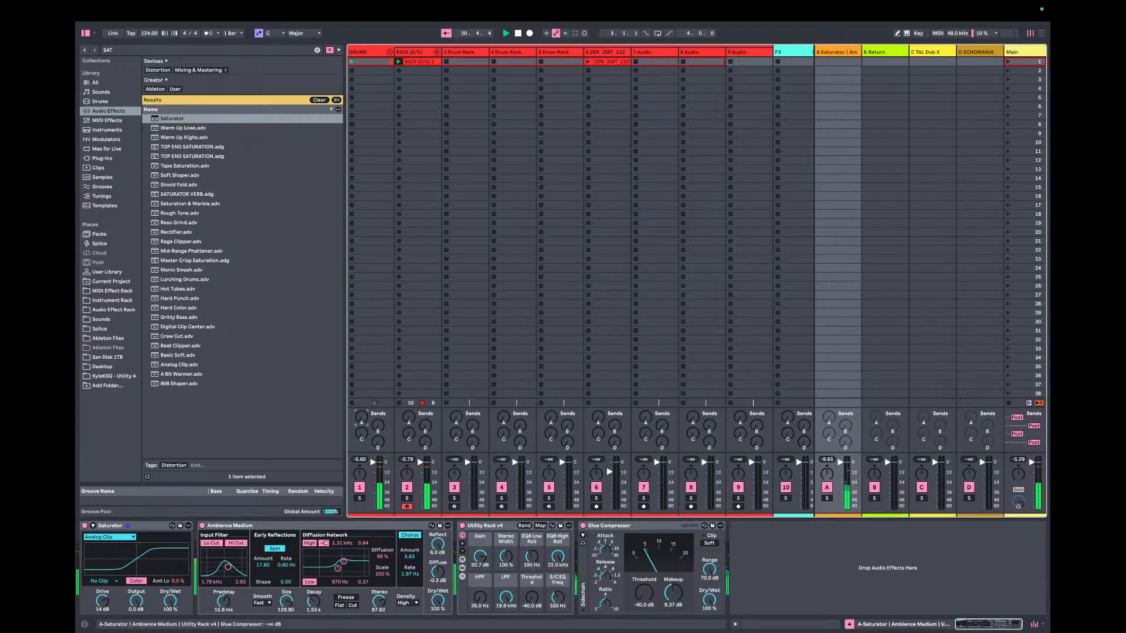
key(XF86AudioRaiseVolume)
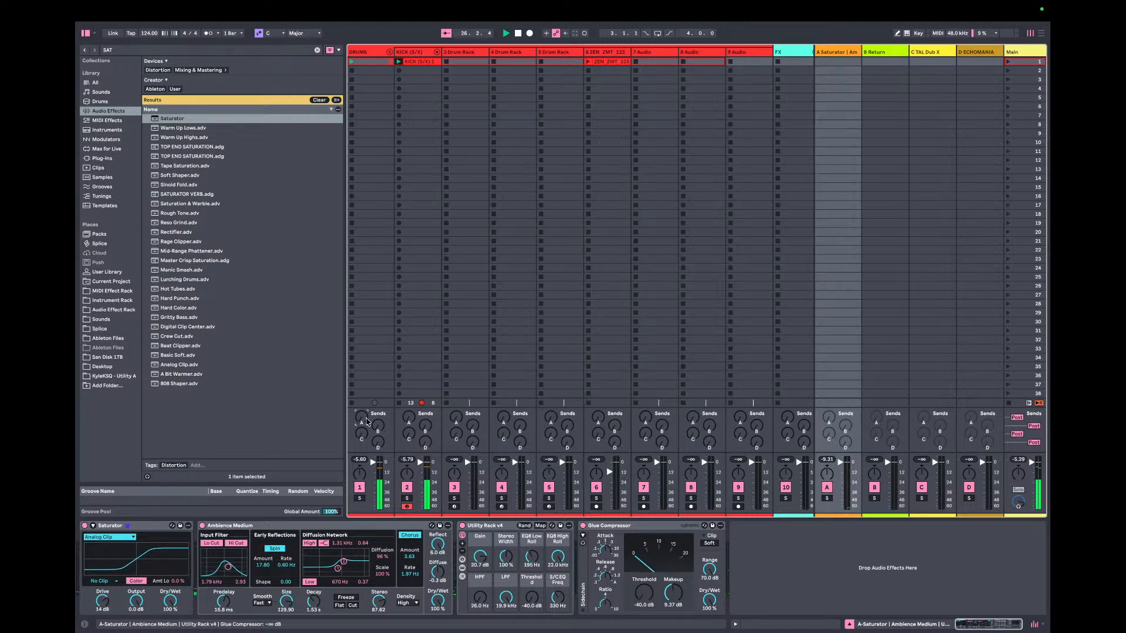
- Set return A's reverb Decay to 975 ms and Size to 35.88, audition it through DRUMS send A and stop playback
click(313, 599)
drag(286, 601, 286, 624)
click(361, 417)
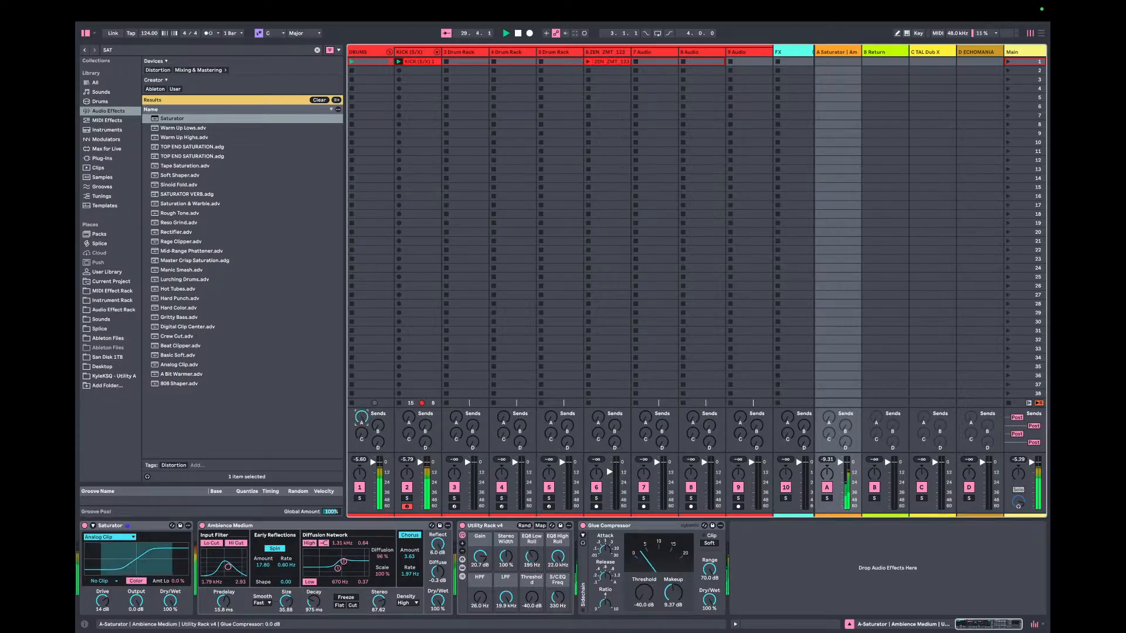
key(space)
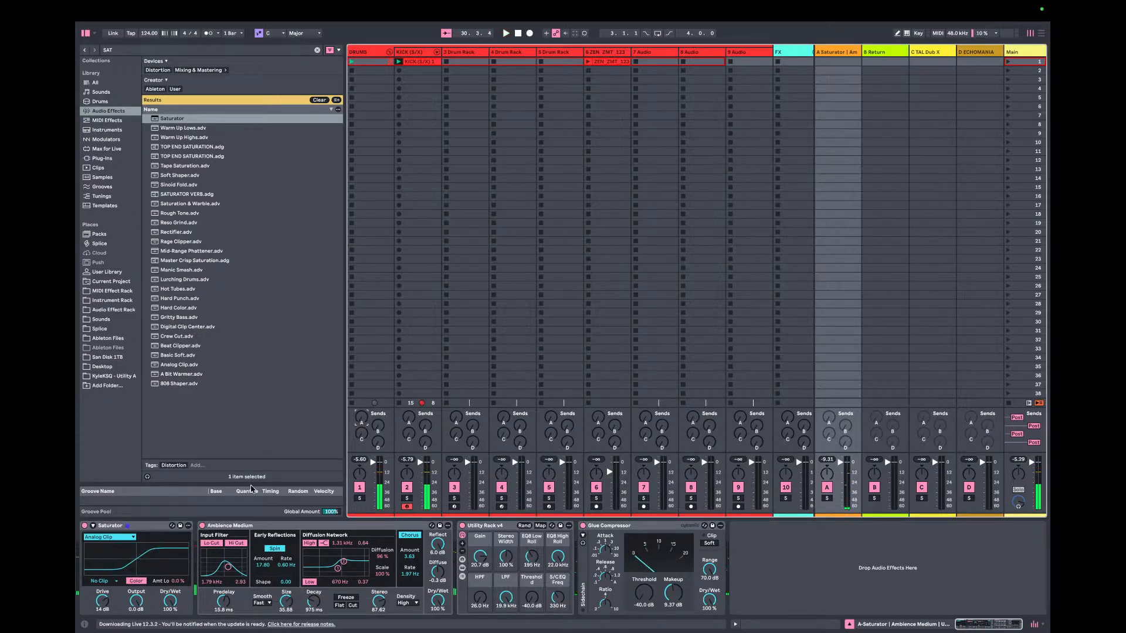
- Try to copy return A's whole device chain from Saturator to Glue Compressor, and delete the duplicates made on the same track
click(292, 525)
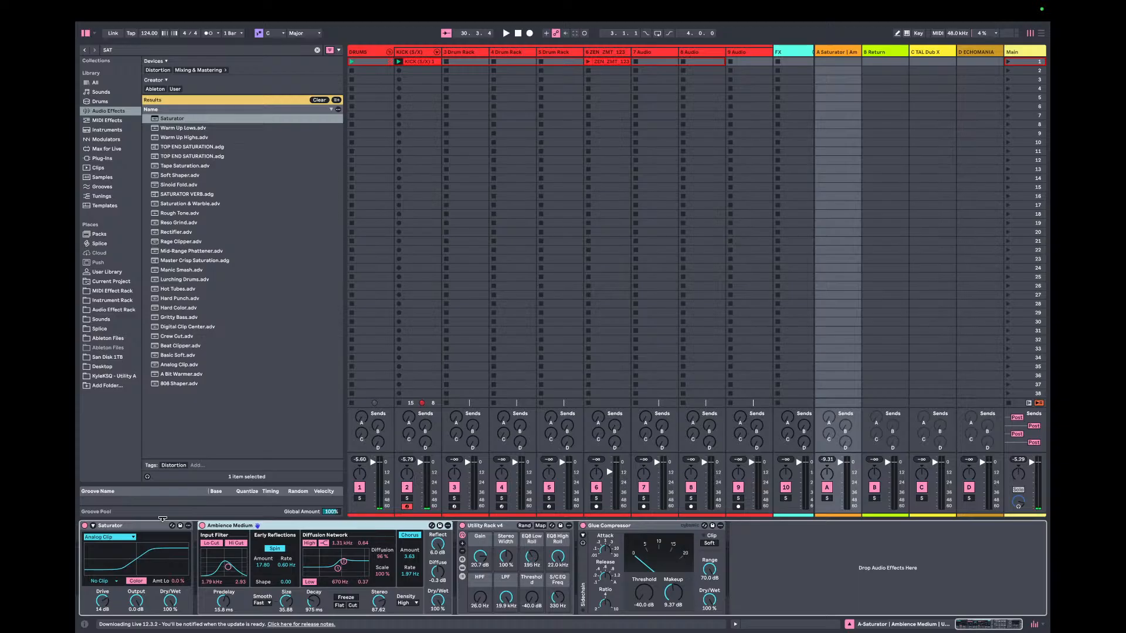
click(143, 525)
drag(636, 525, 845, 50)
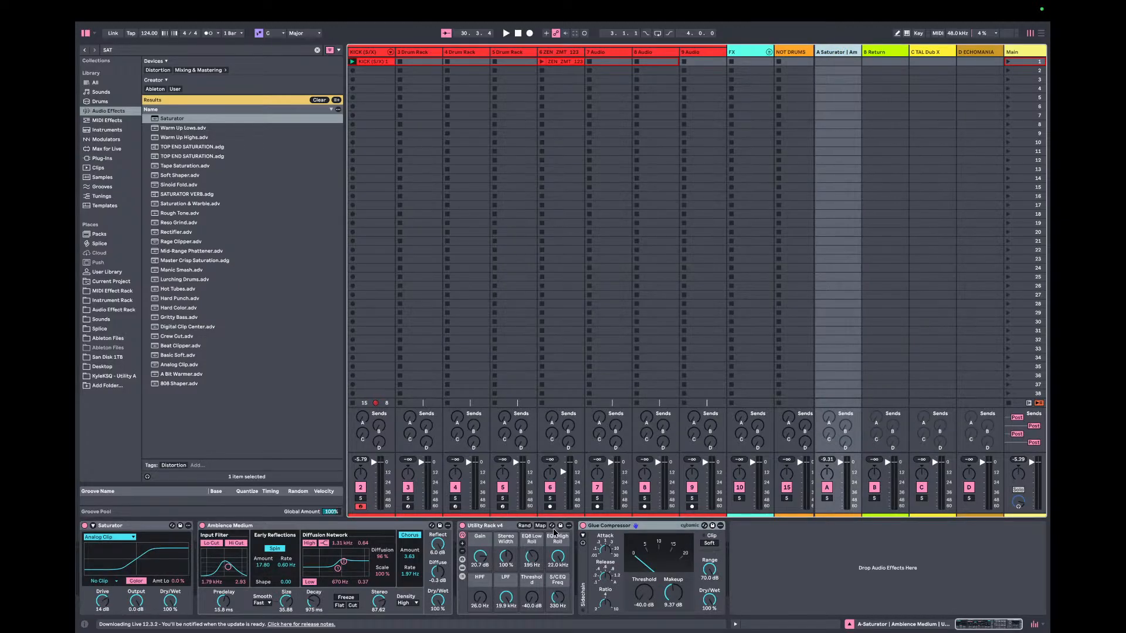
click(614, 525)
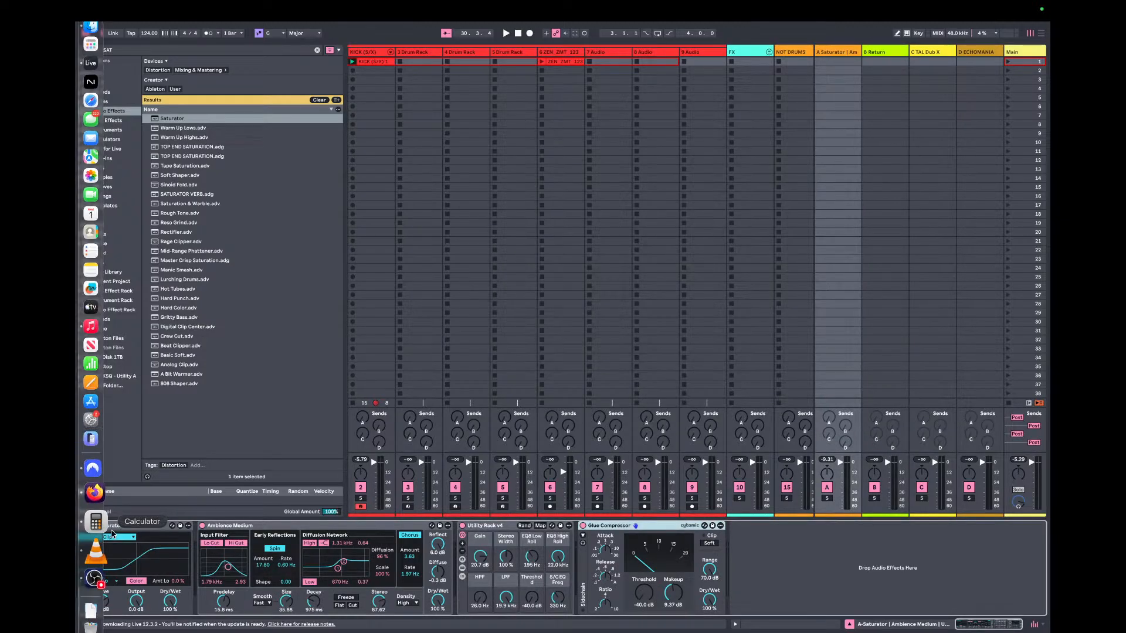
click(141, 531)
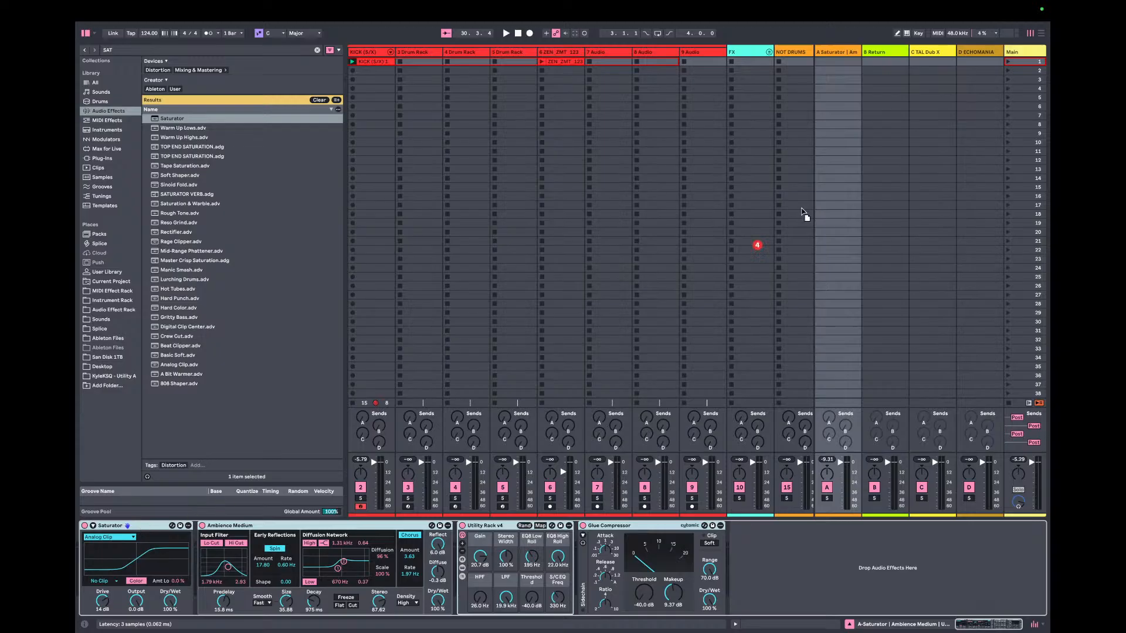
key(super+d)
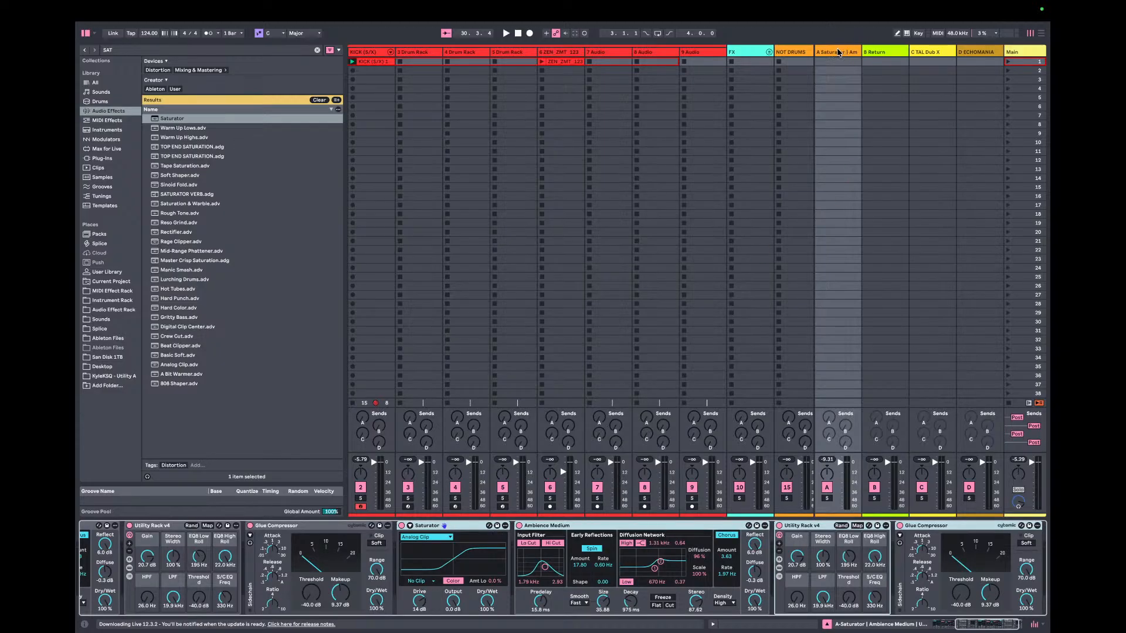
scroll(138, 543, right, 5)
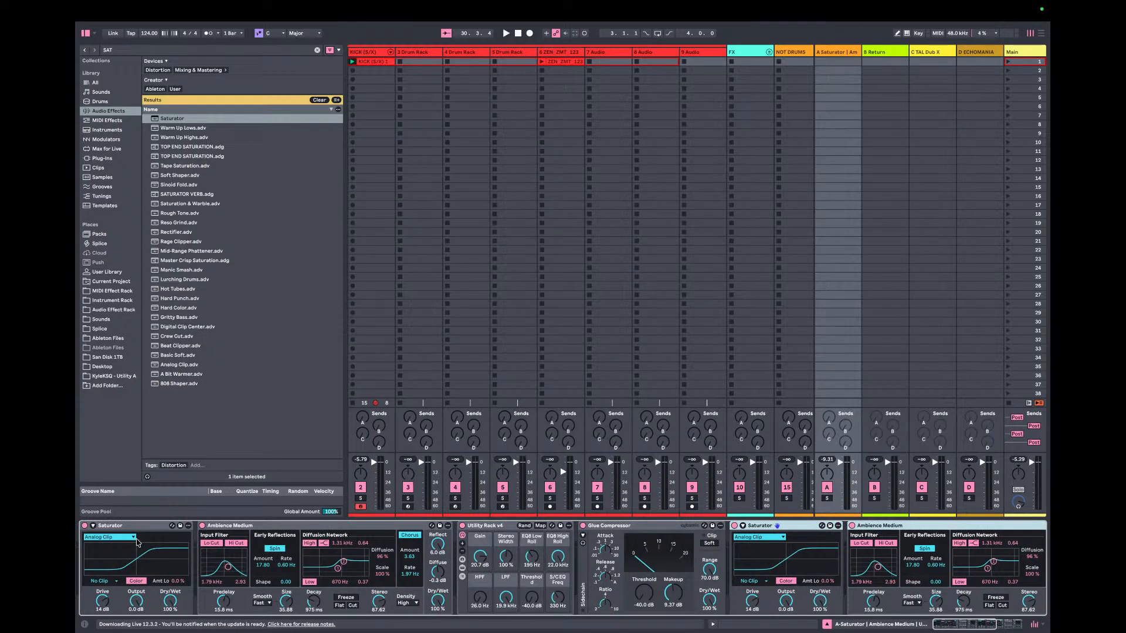
key(Delete)
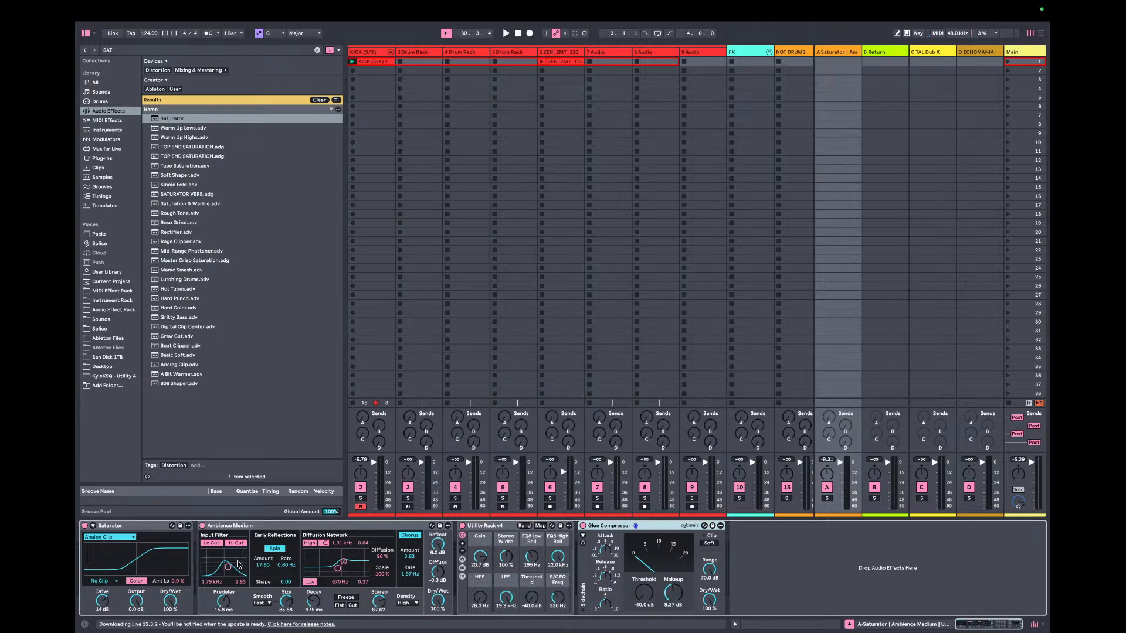
- Copy return A's Saturator, Ambience Medium, Utility Rack v4 and Glue Compressor onto B Return
click(166, 541)
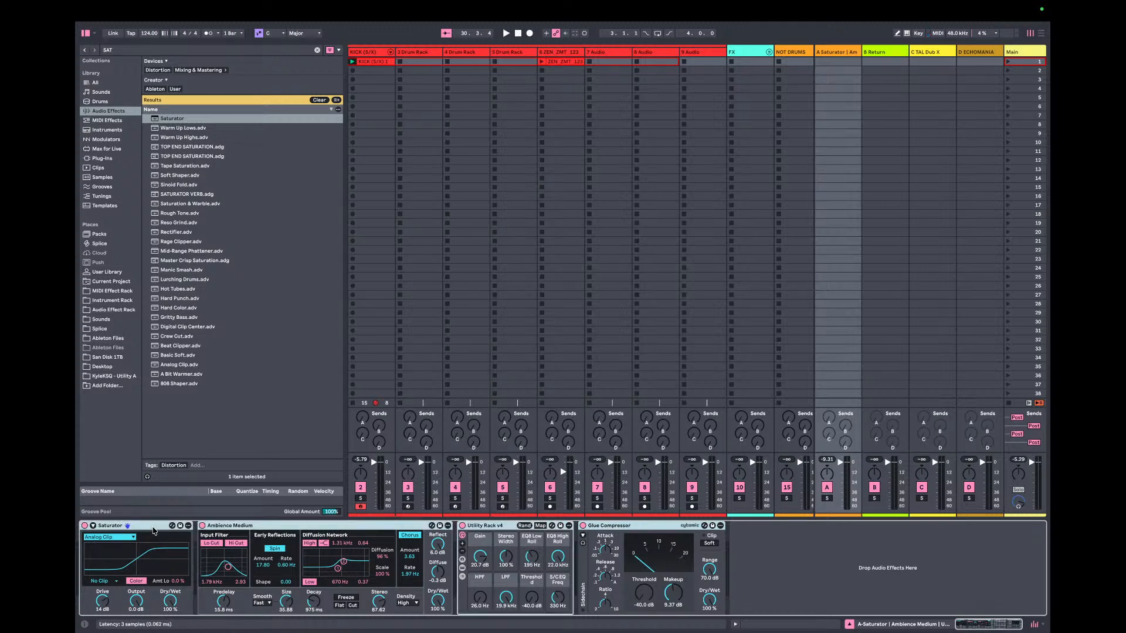
drag(880, 54, 880, 53)
click(880, 53)
- Play the clip with KICK (S/X) send B fully up, and set return B's reverb Size to 156.10, a longer Decay and Reflect to 0.0 dB
key(space)
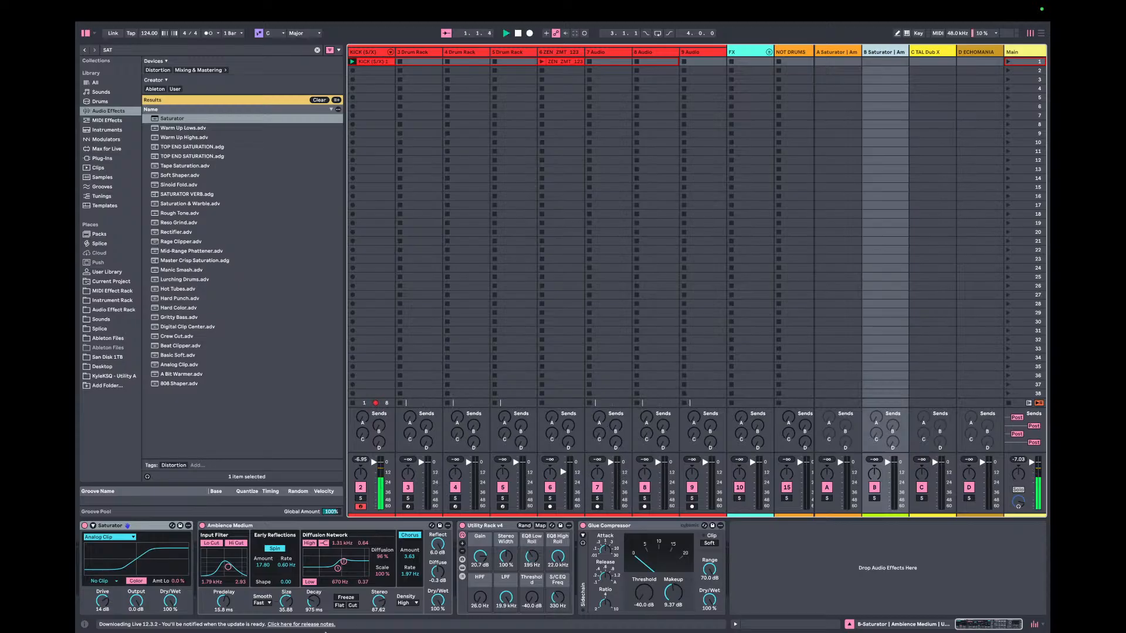
drag(385, 422, 385, 404)
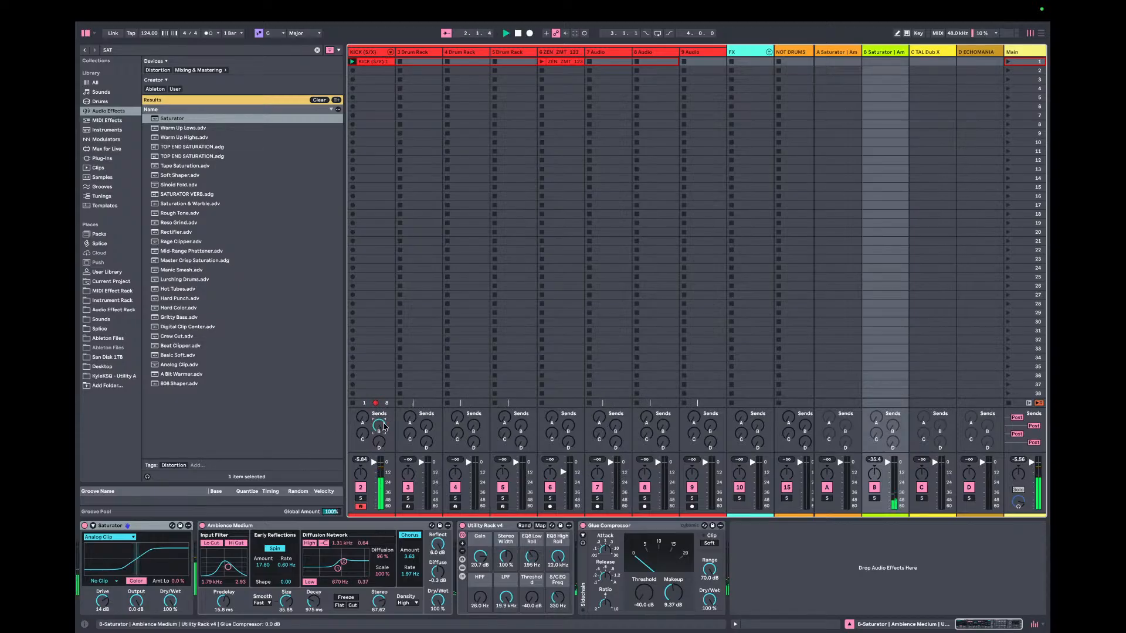
drag(285, 601, 314, 580)
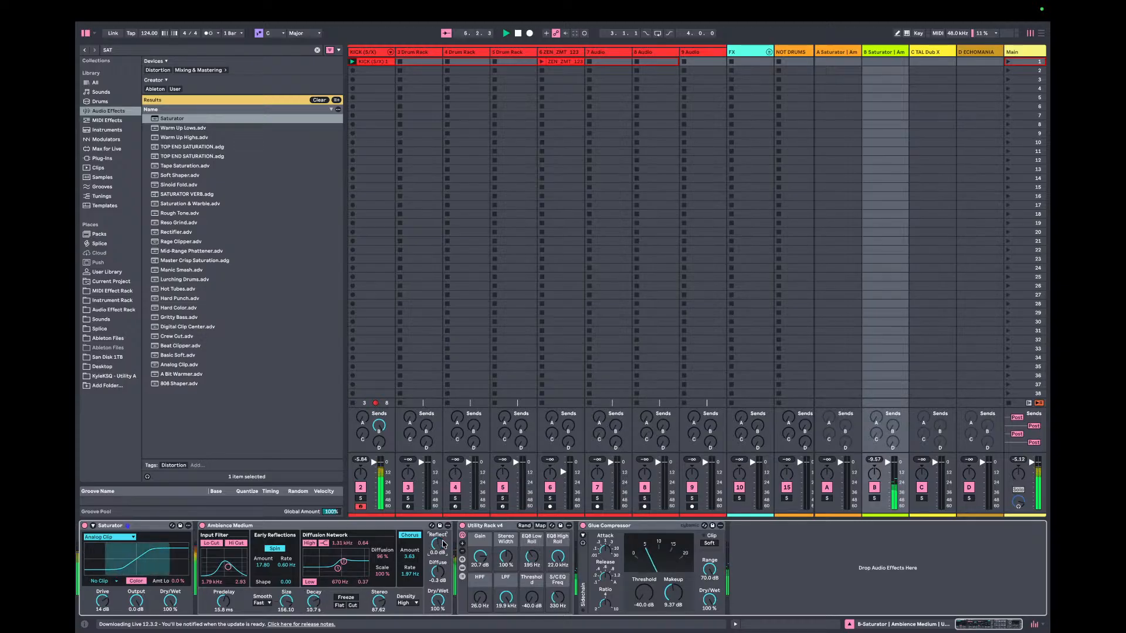
- Reset Reflect to 0.0 dB on return A's Ambience Medium and turn KICK (S/X) send B fully down
click(838, 53)
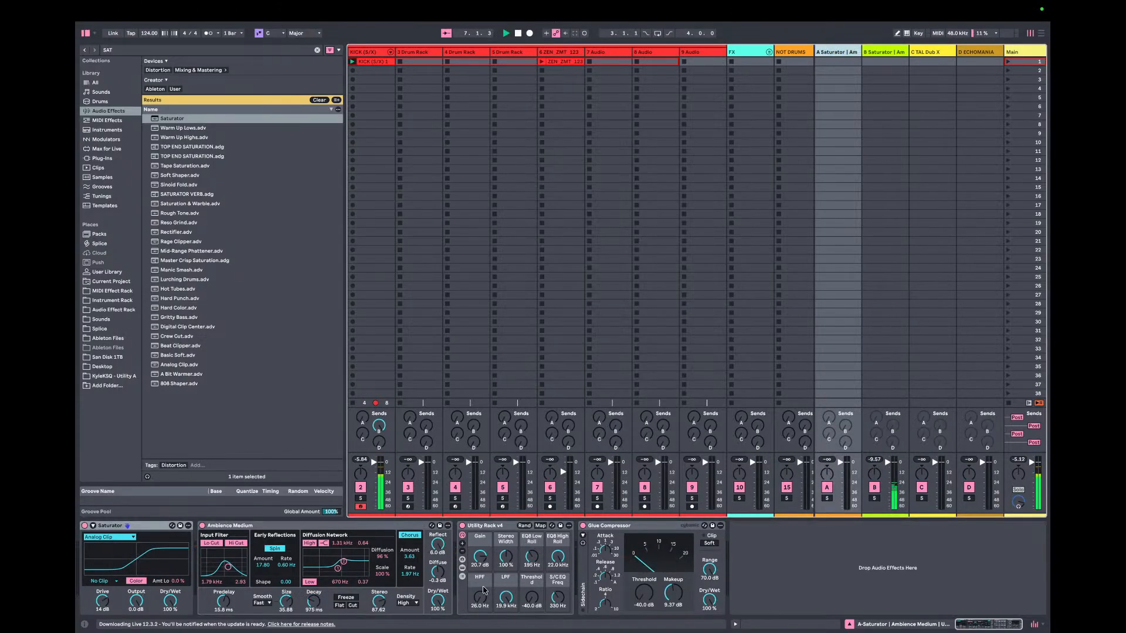
double_click(436, 548)
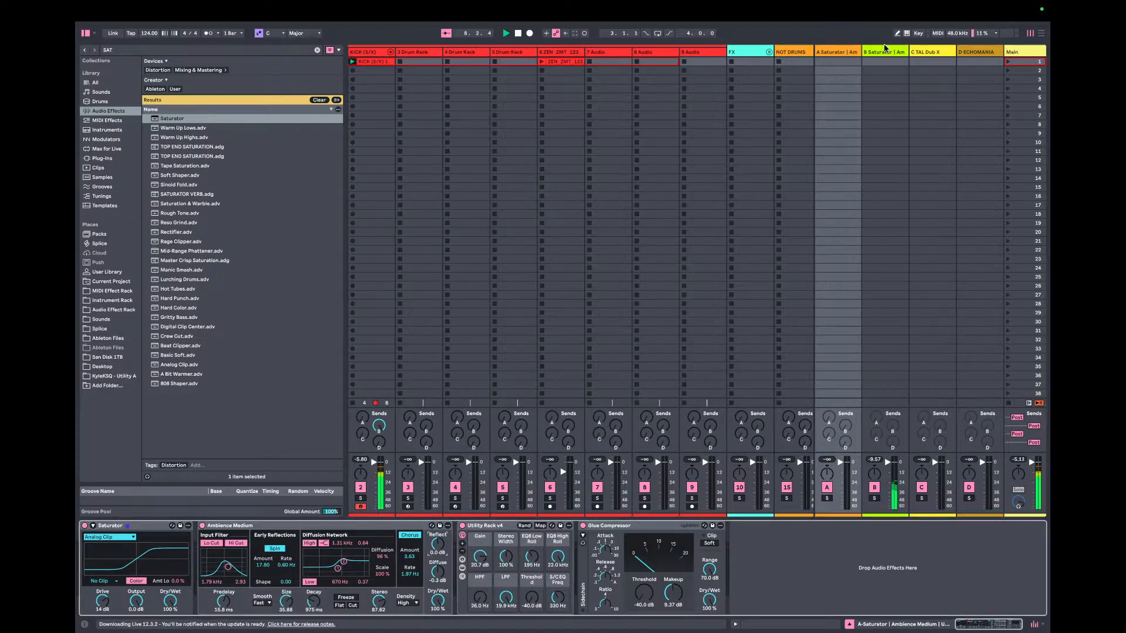
double_click(379, 426)
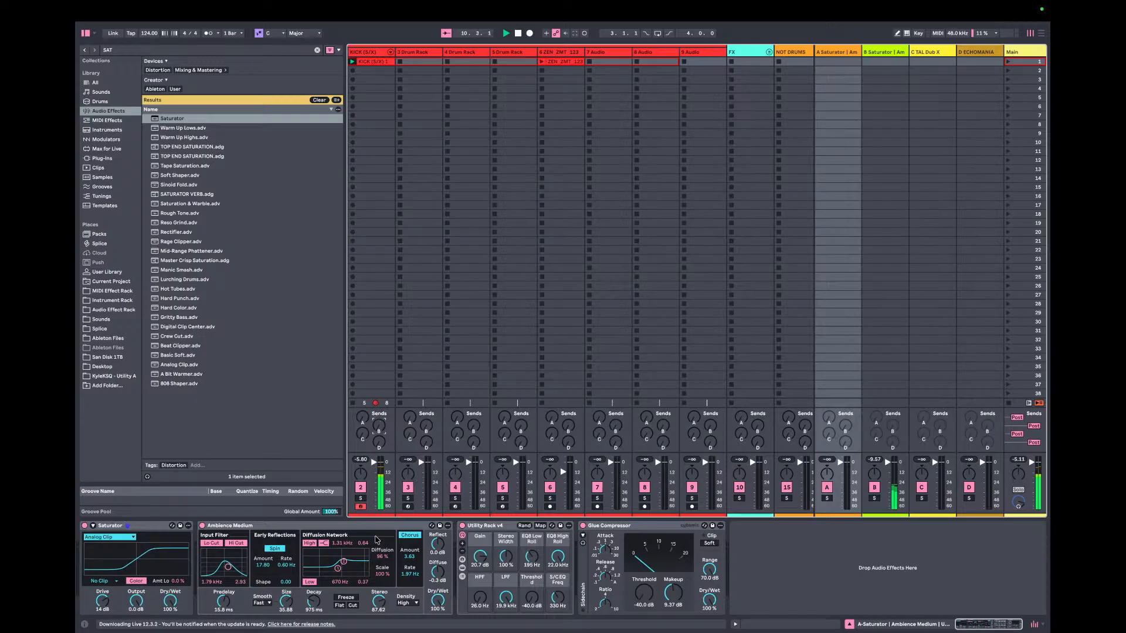
- Set return B's Ambience Medium Decay to 4.15 s and audition it by sweeping KICK (S/X) send B up and back down
click(880, 52)
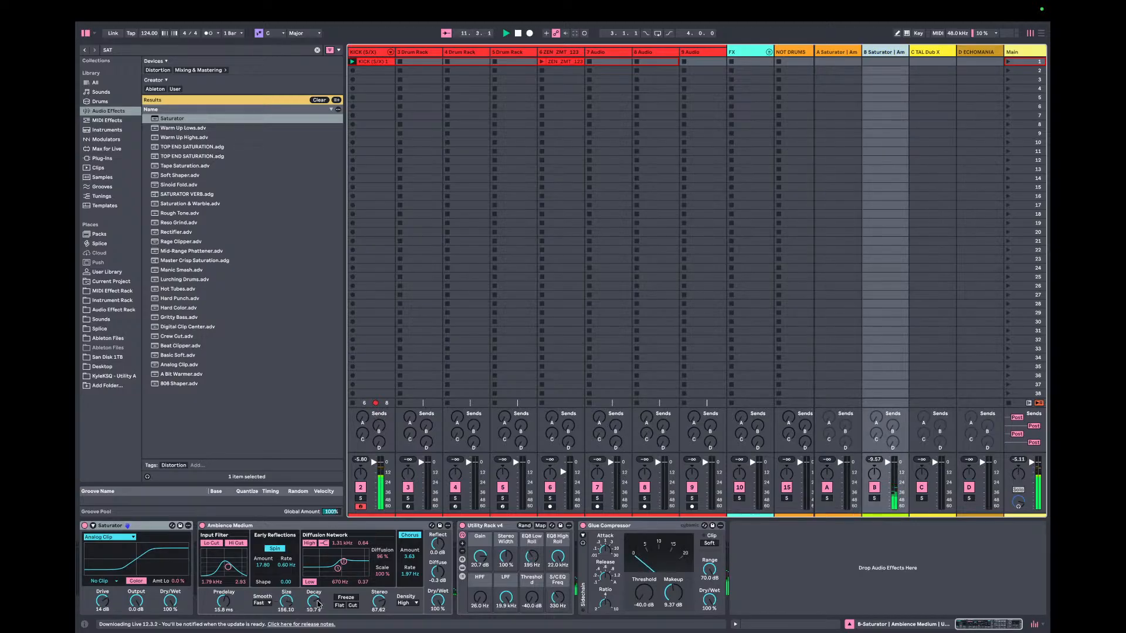
drag(320, 605, 319, 619)
click(377, 431)
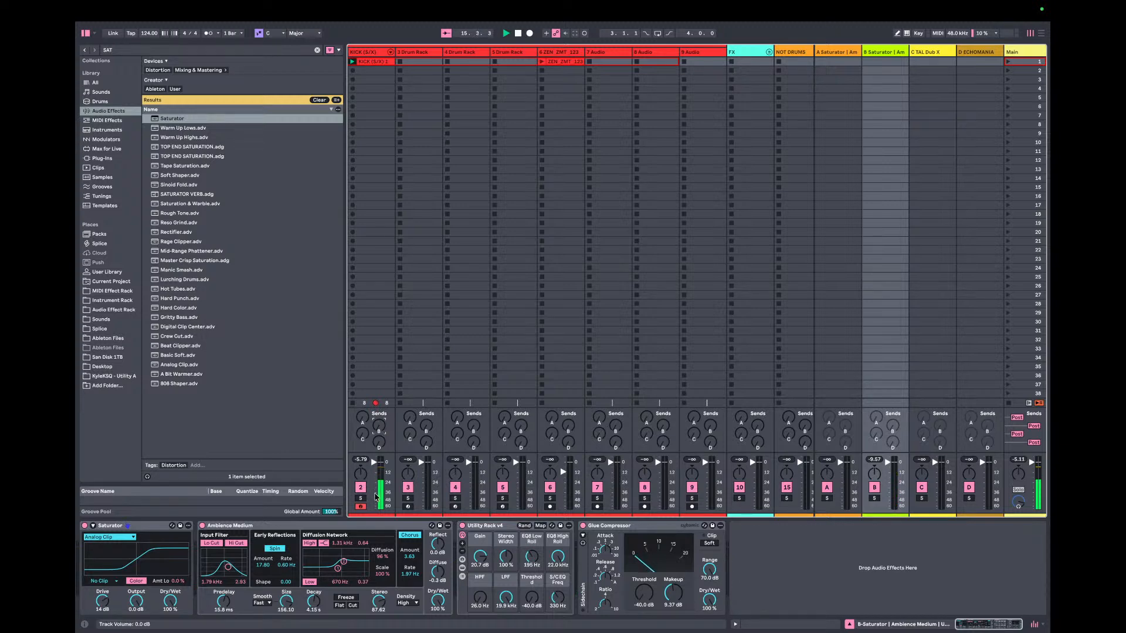
drag(379, 422, 379, 431)
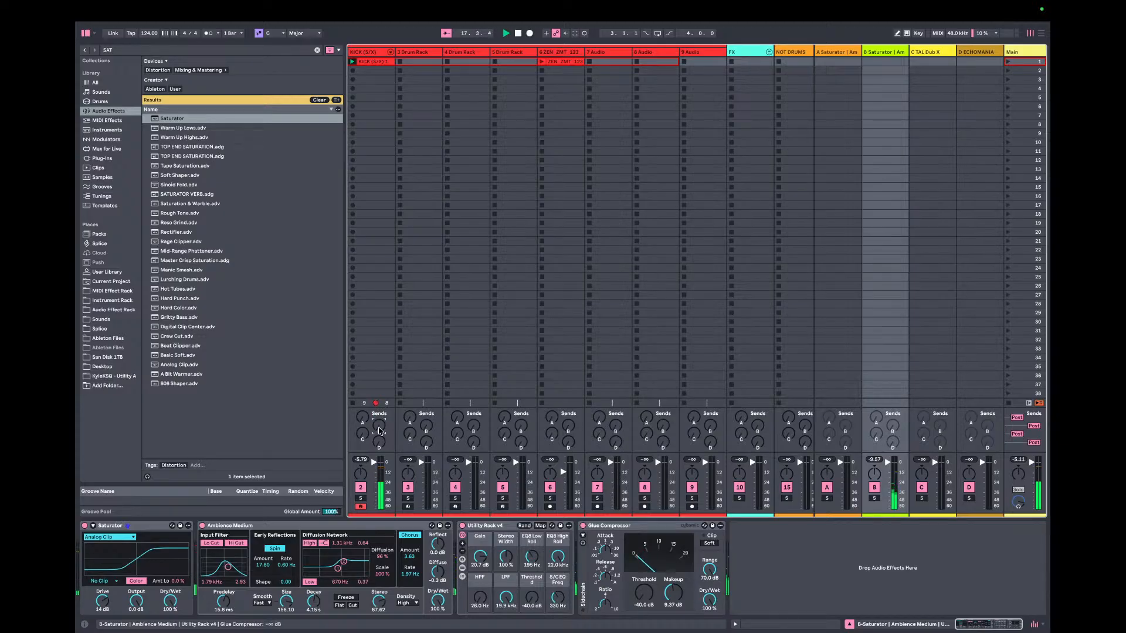
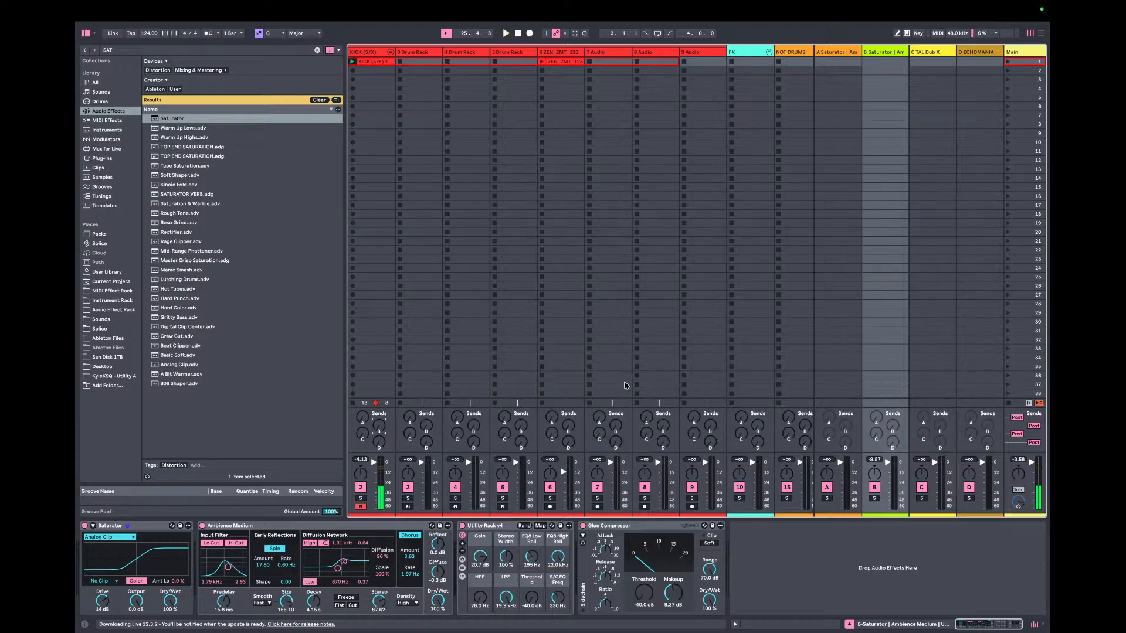
- Play the ZEN_ZMT_123 drum loop clip, lower its track volume slightly, and sweep its send C up to 0 dB and fully back down
scroll(594, 319, right, 2)
click(498, 61)
drag(519, 474, 519, 479)
drag(509, 434, 509, 375)
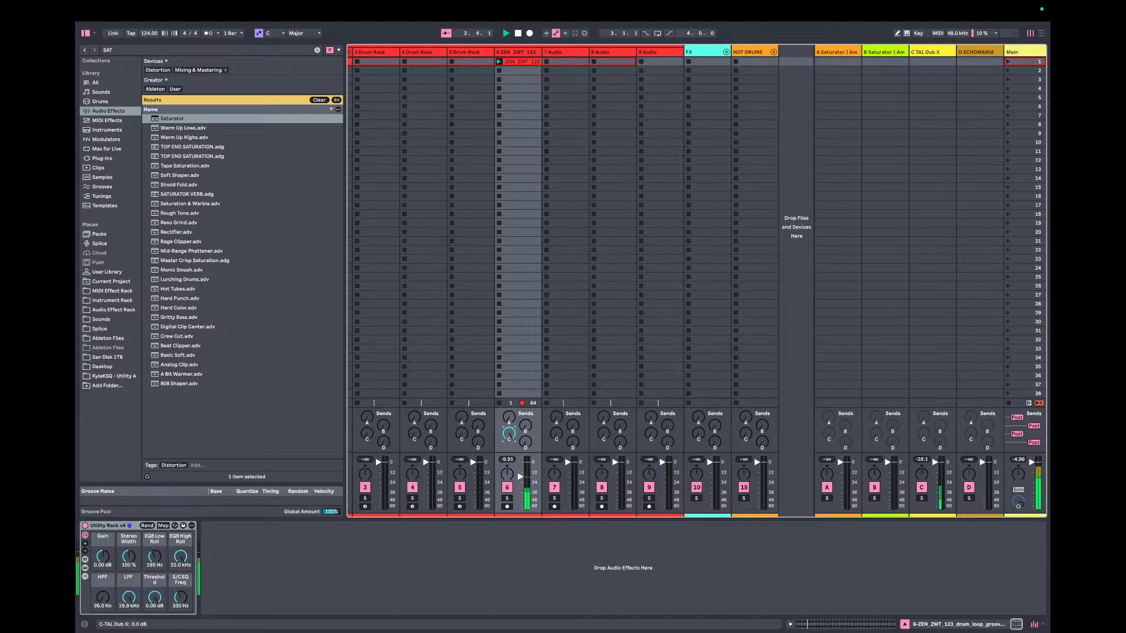
drag(509, 434, 509, 492)
- Open the TAL Dub X window on return C and audition its Clean Delay by repeatedly sweeping the drum loop's send C up and down
click(929, 53)
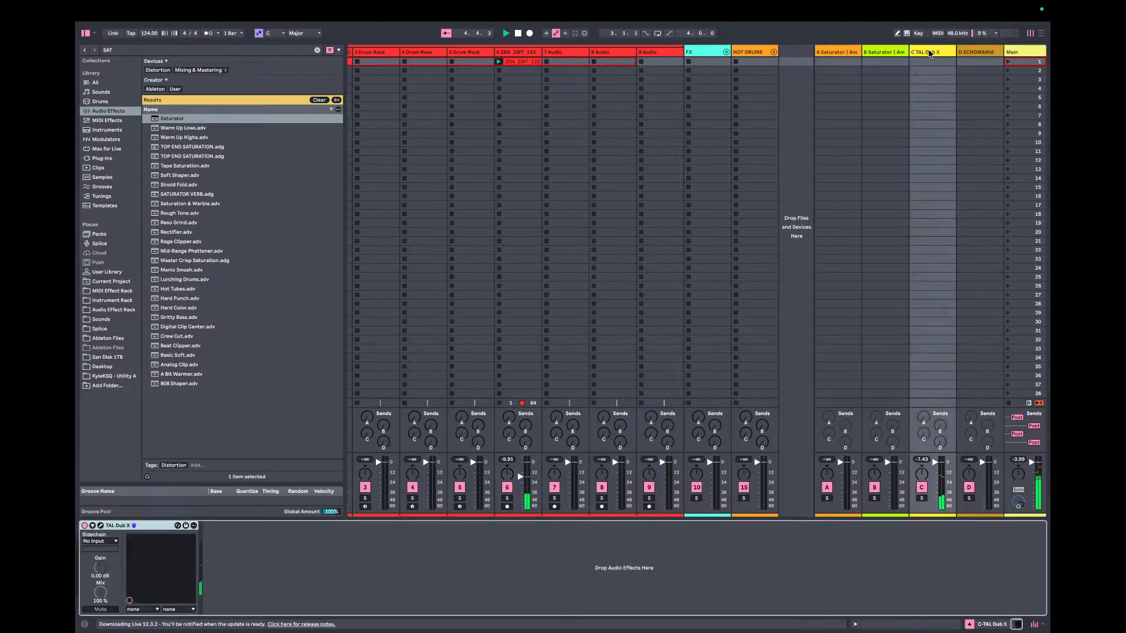
click(100, 526)
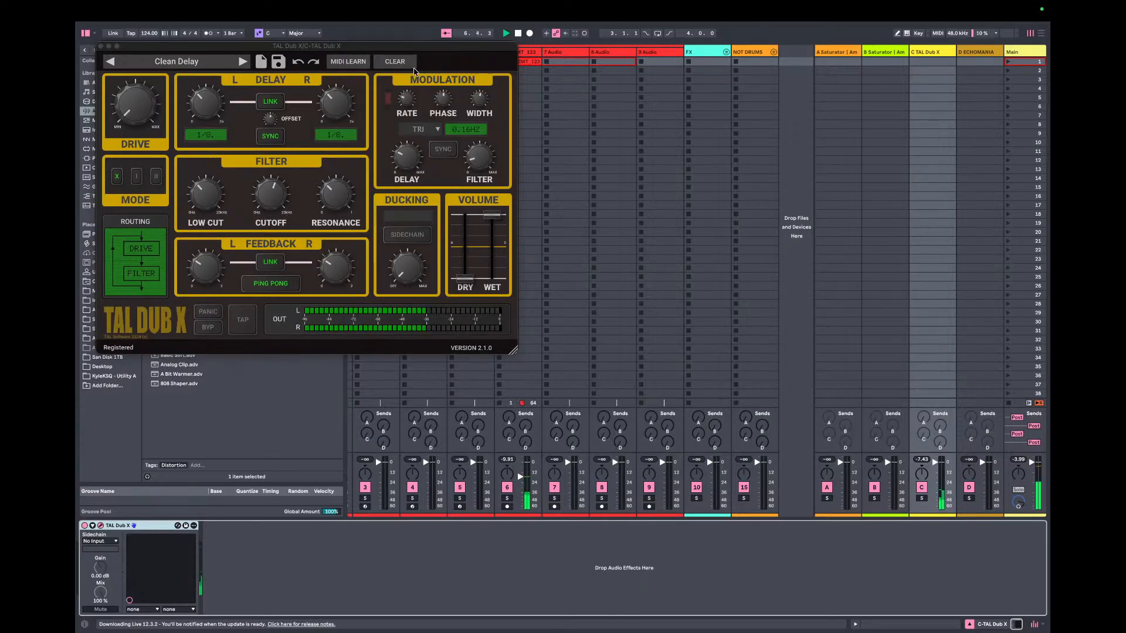
click(476, 157)
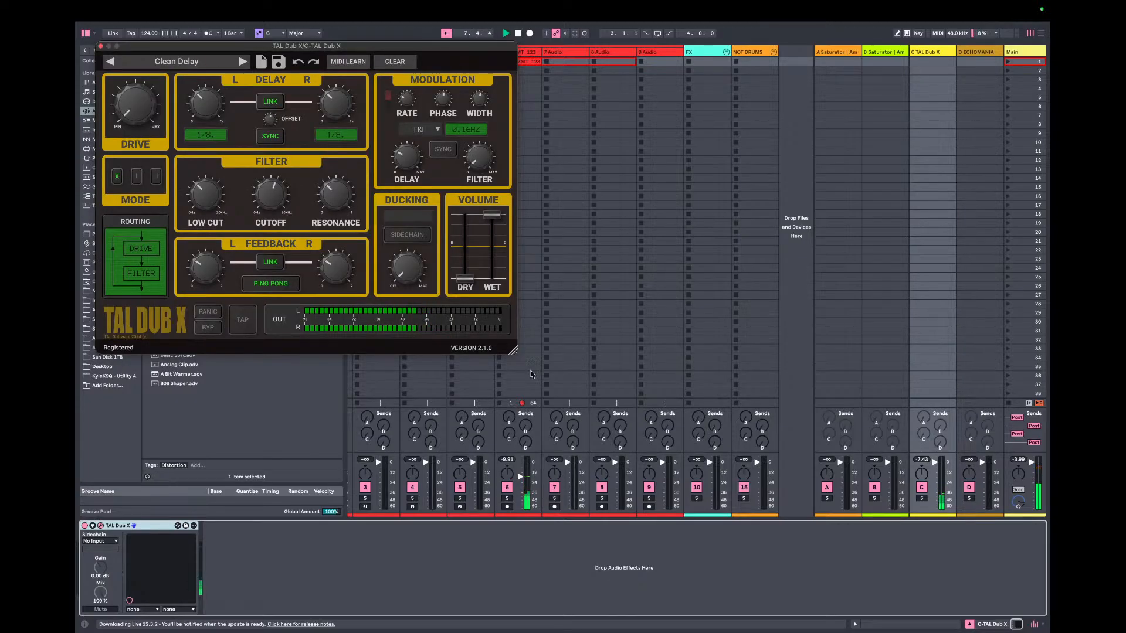
click(508, 437)
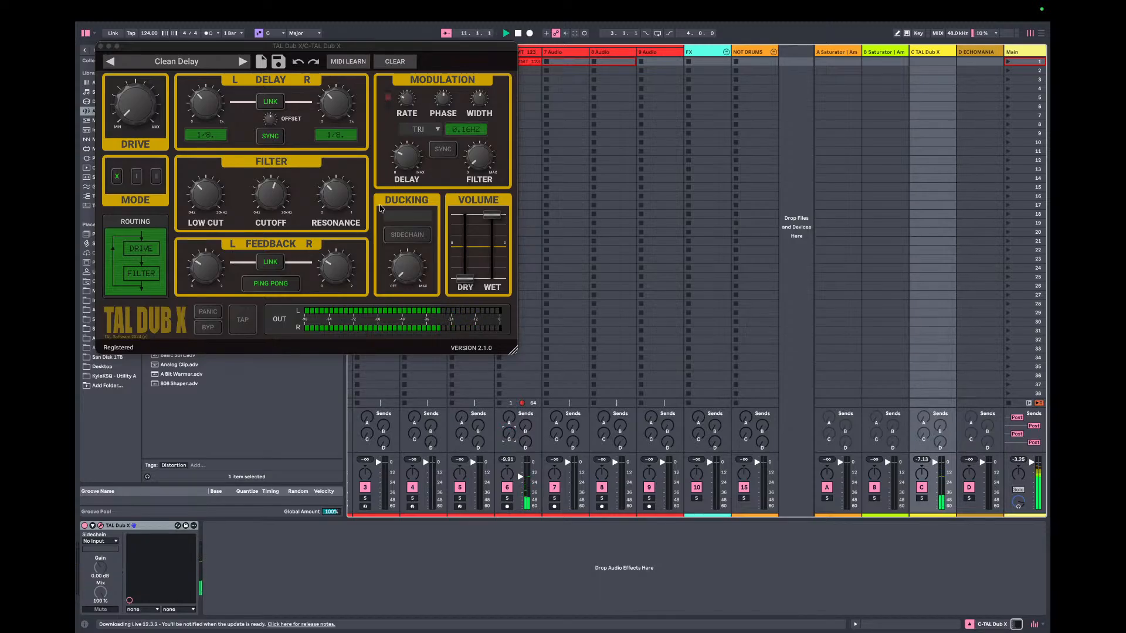
drag(270, 120, 270, 191)
click(407, 370)
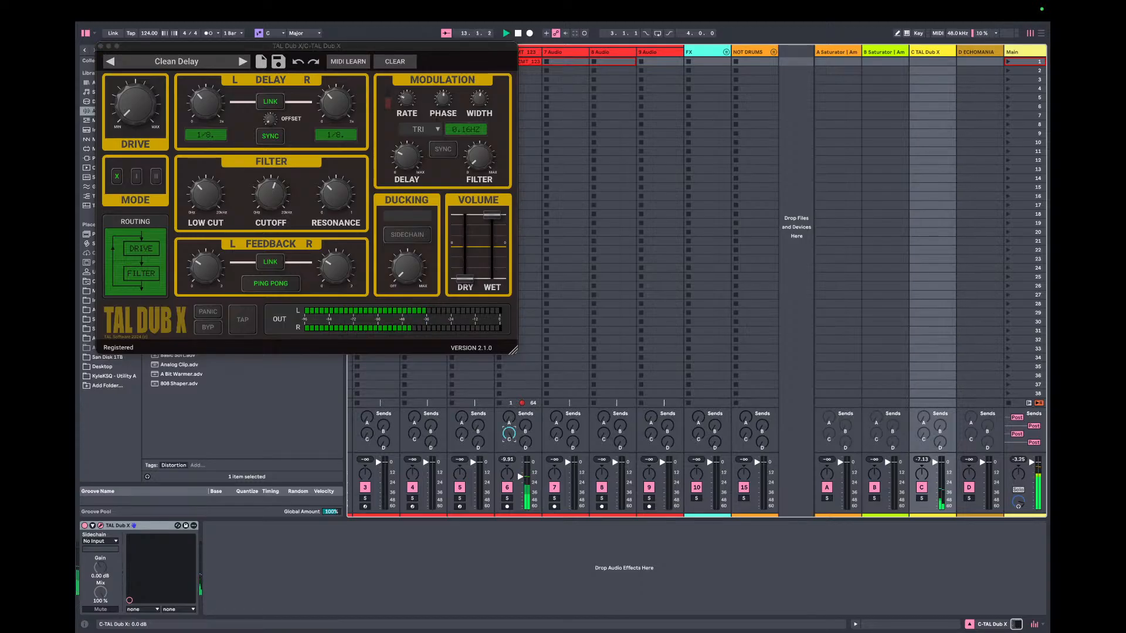
click(285, 89)
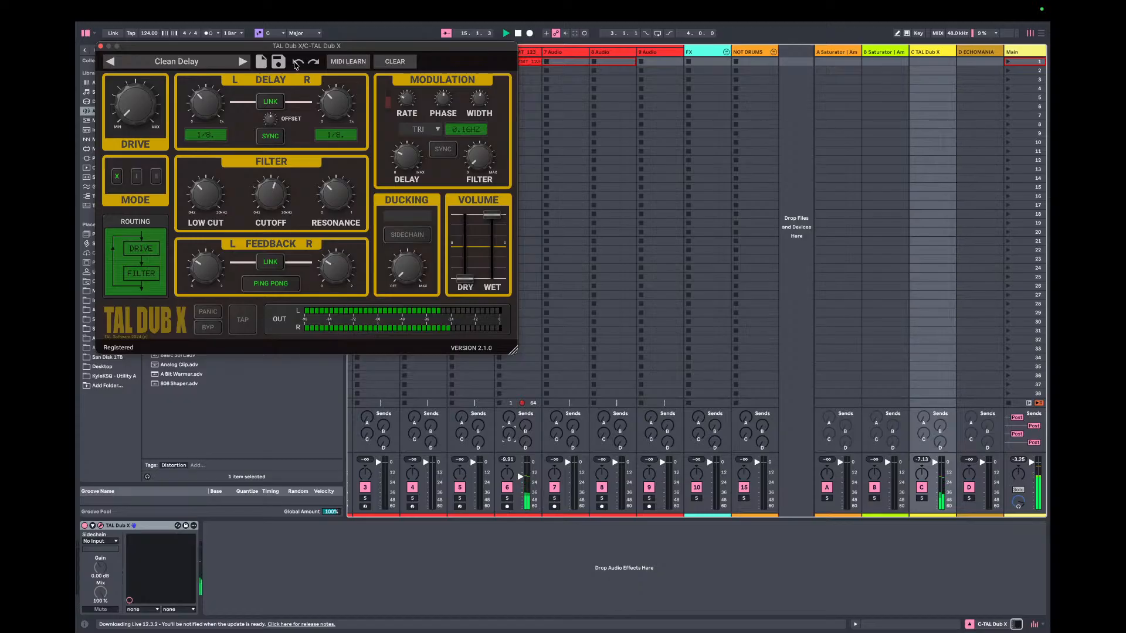
mouse_move(340, 114)
mouse_down()
mouse_move(342, 106)
mouse_move(341, 117)
mouse_up()
click(509, 434)
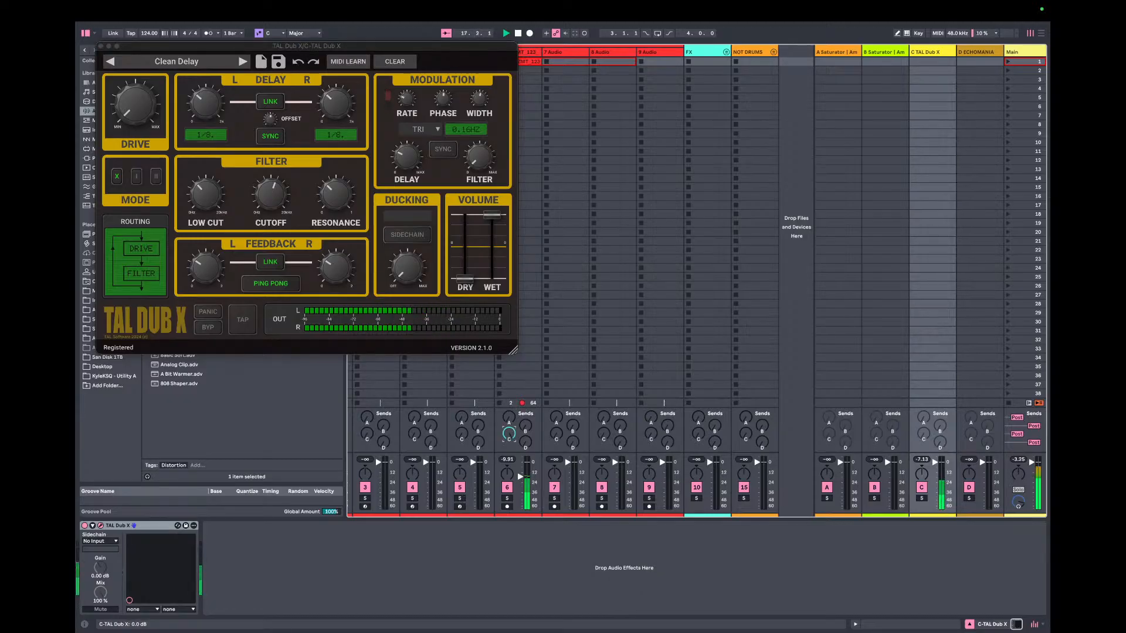
drag(509, 434, 511, 444)
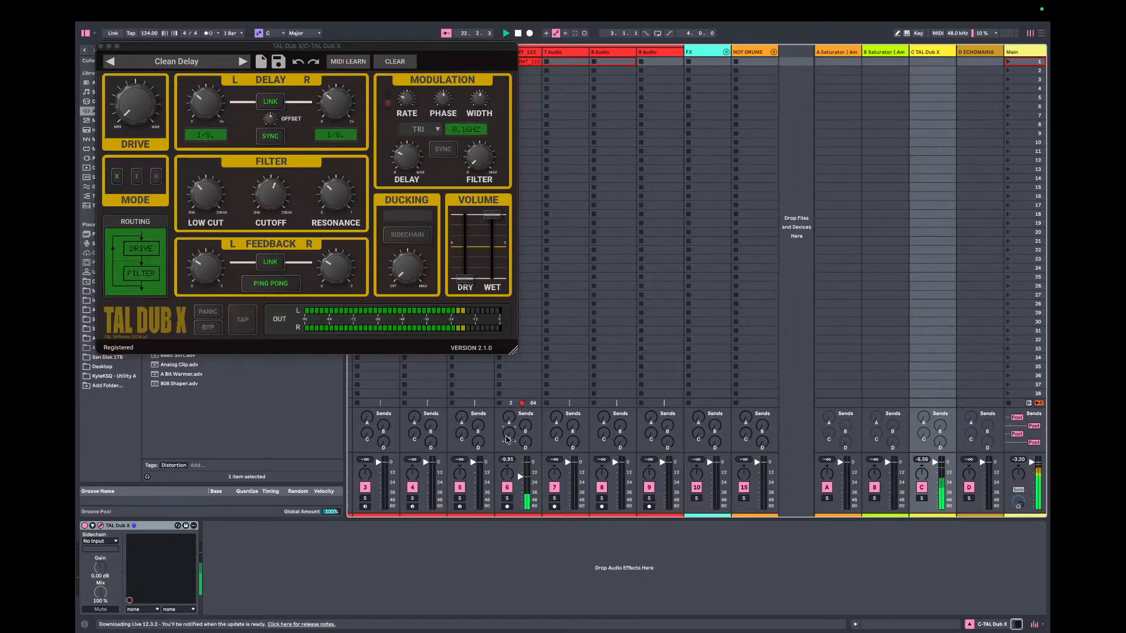
- Open the Reaktor 6 MFX window of return D's ECHOMANIA rack and move it clear of the drum loop track's sends
click(965, 68)
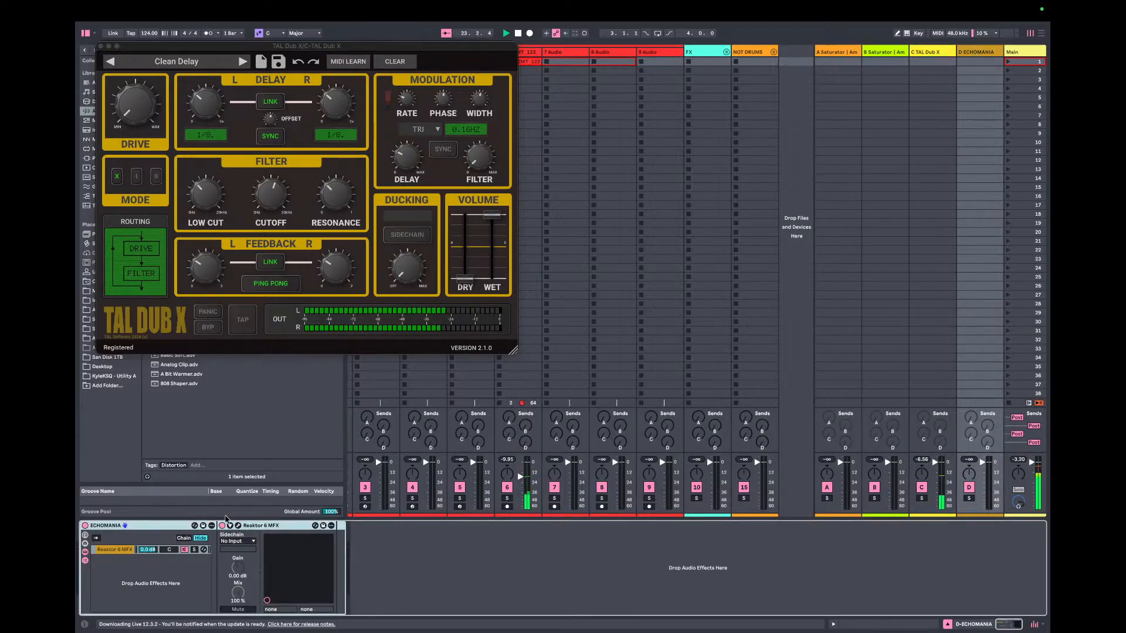
click(238, 526)
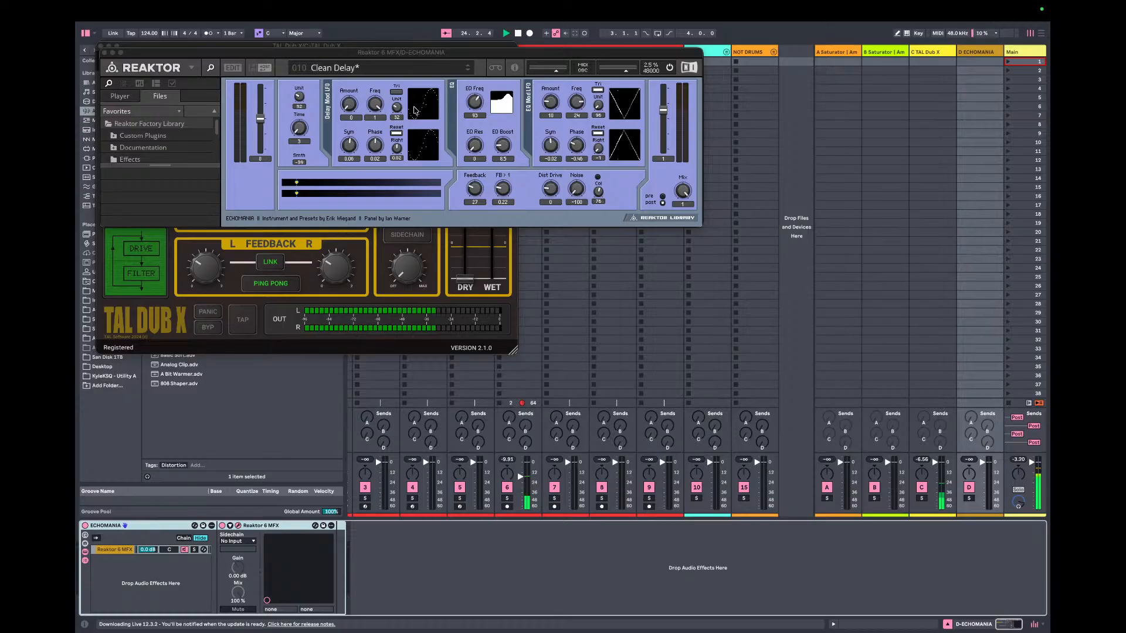
drag(389, 52, 672, 457)
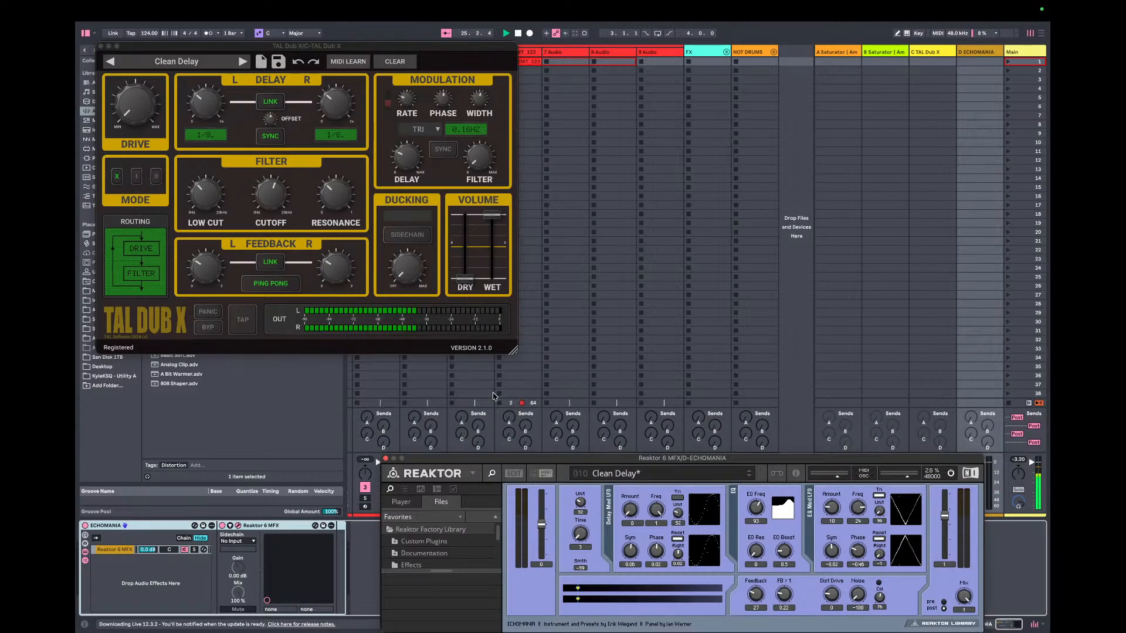
scroll(733, 384, right, 3)
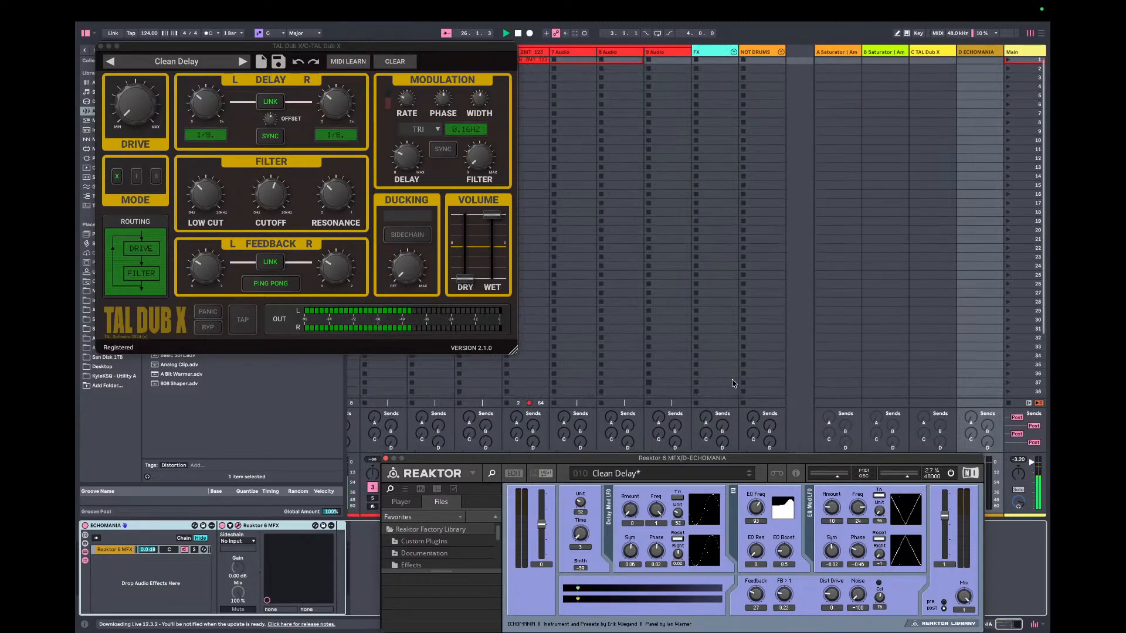
scroll(733, 383, down, 6)
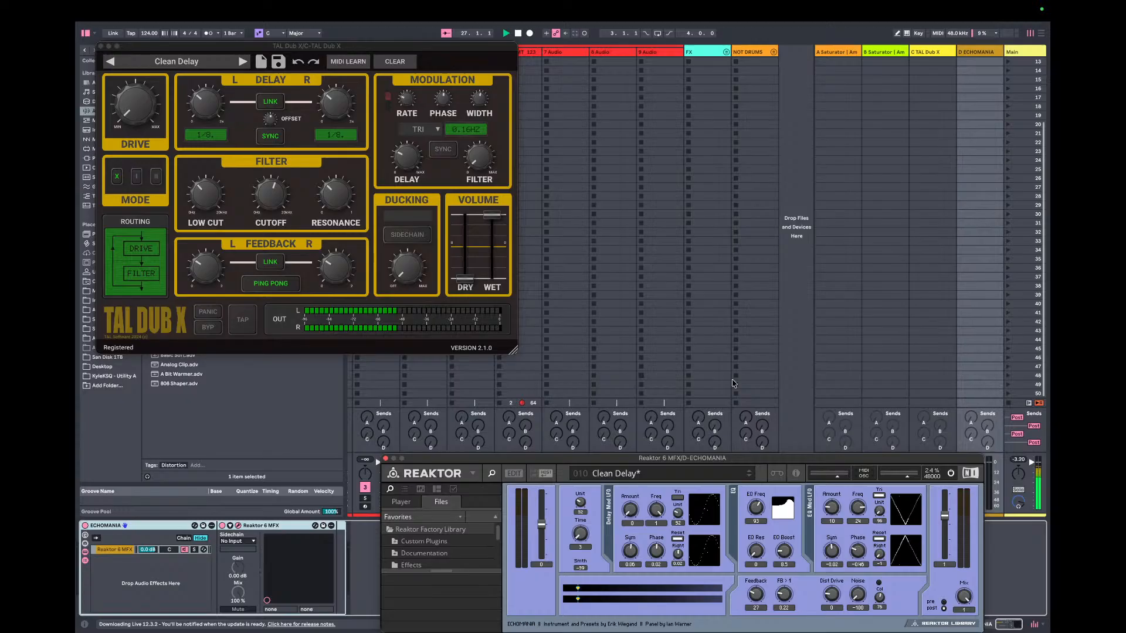
scroll(733, 384, left, 3)
drag(585, 463, 610, 517)
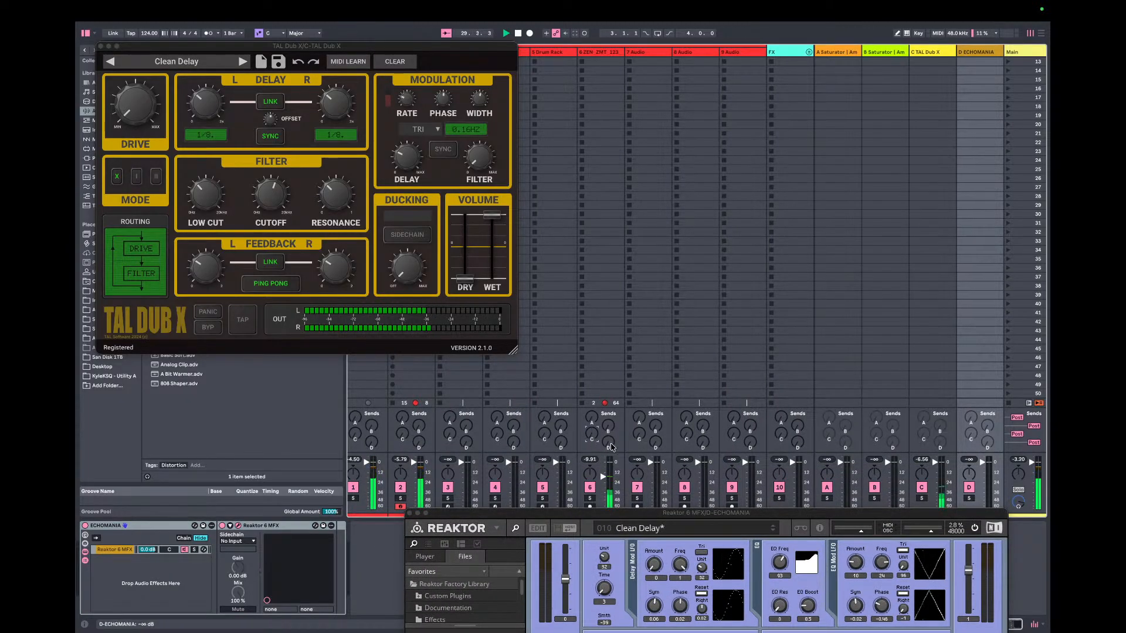
- Set ECHOMANIA's Feedback to 37 and the neighbouring FB value to 0.31, adjust its Time, and audition it with the drum loop's send D
drag(709, 515, 631, 275)
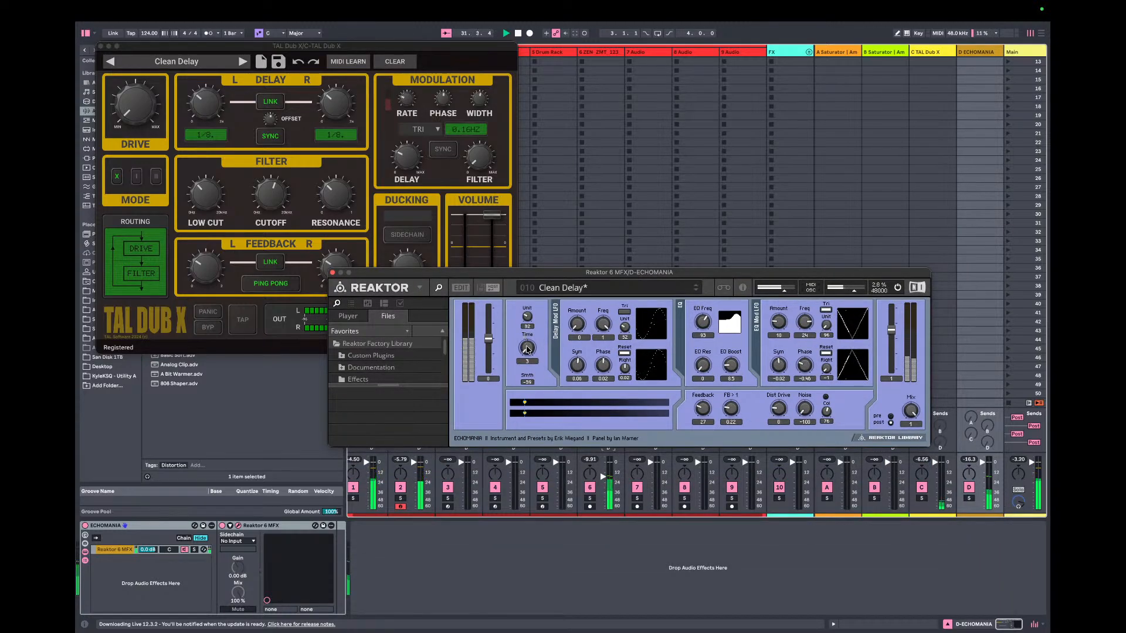
drag(703, 407, 702, 393)
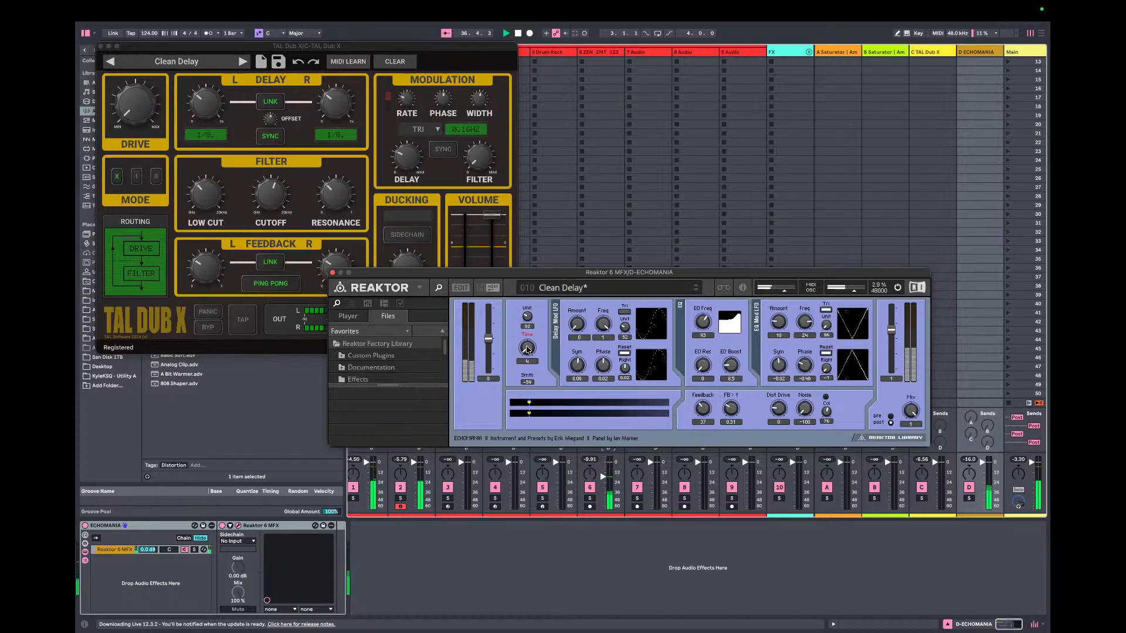
drag(526, 349, 703, 562)
drag(608, 445, 608, 504)
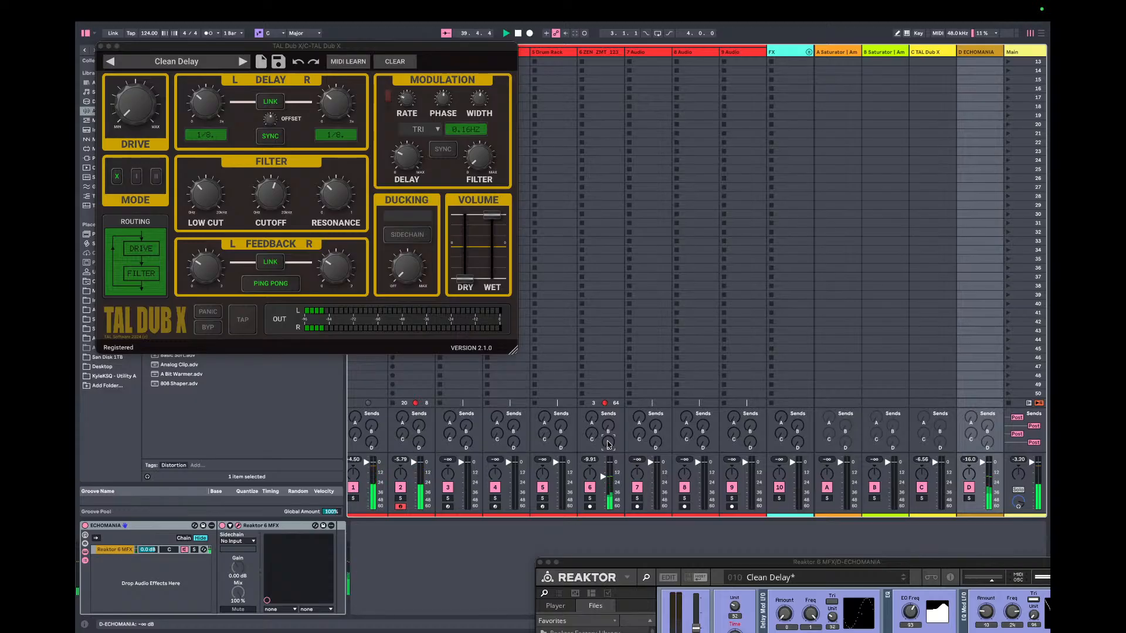
drag(609, 445, 609, 505)
- Close the TAL Dub X window and delete every clip from the session grid
click(100, 47)
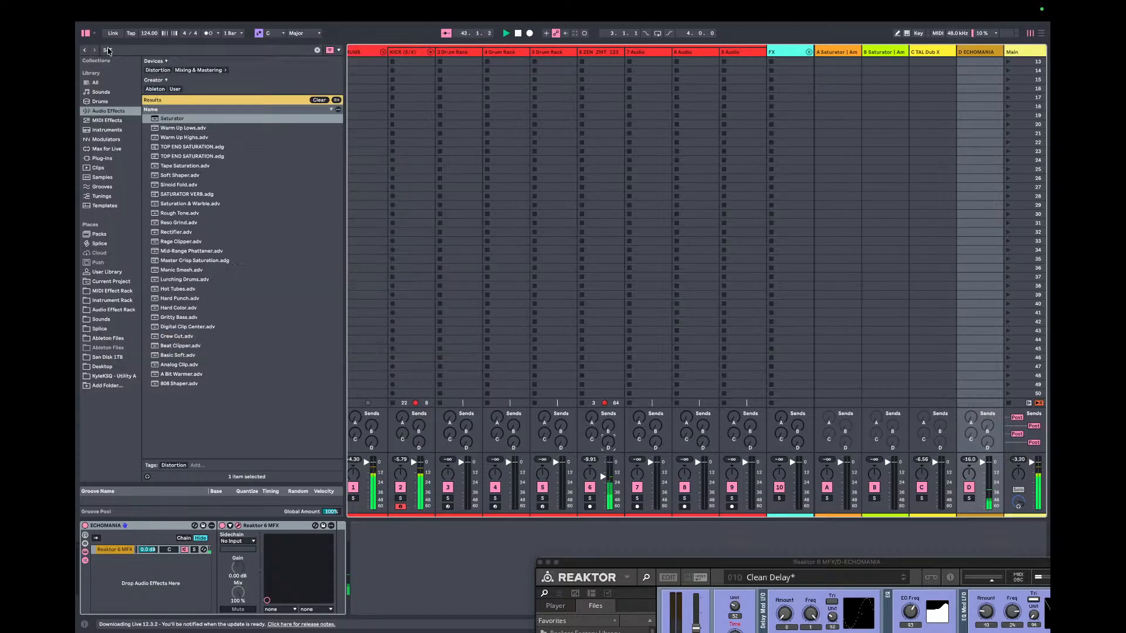
scroll(528, 276, up, 5)
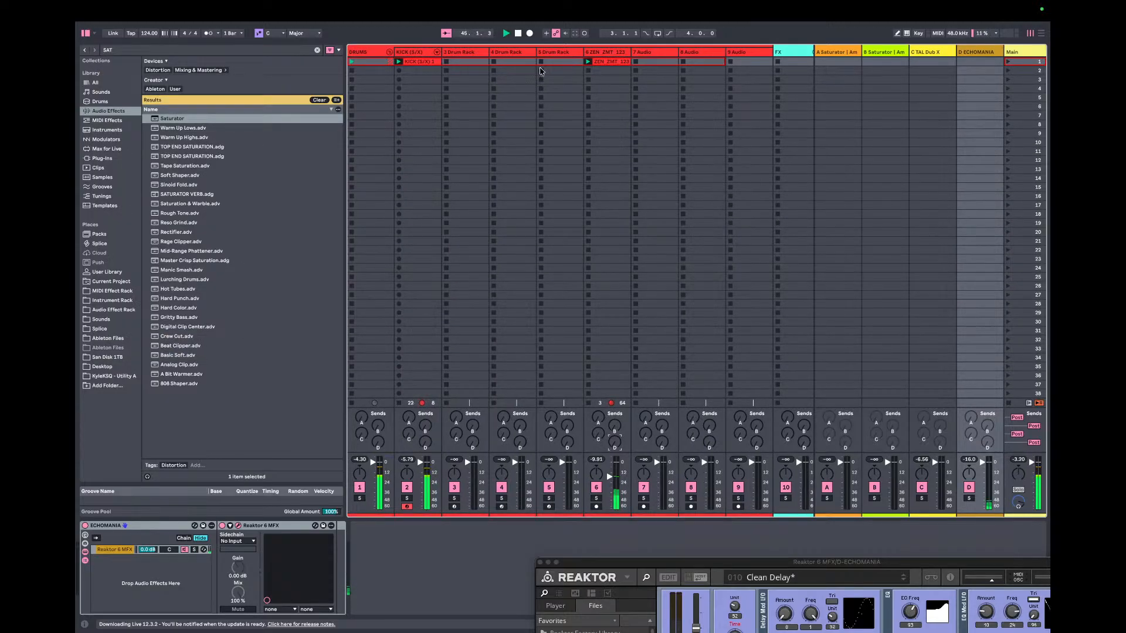
click(474, 99)
key(super+a)
key(Delete)
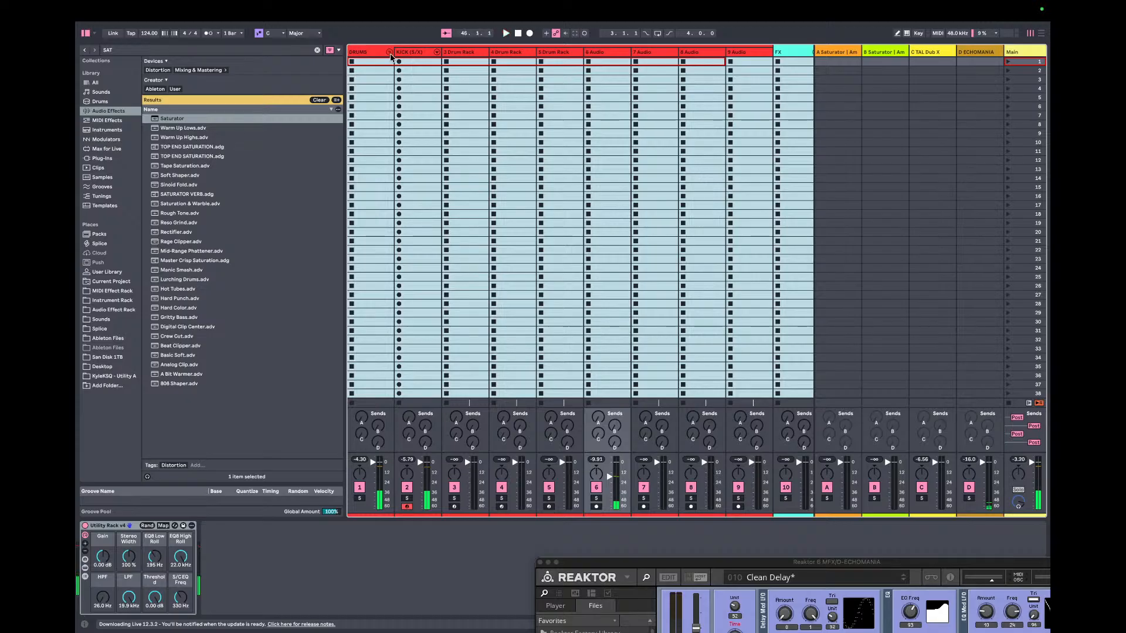
- Replace the 808 Core Kit on the KICK (S/X) track with the empty Drum Rack from the 3 Drum Rack track
click(391, 56)
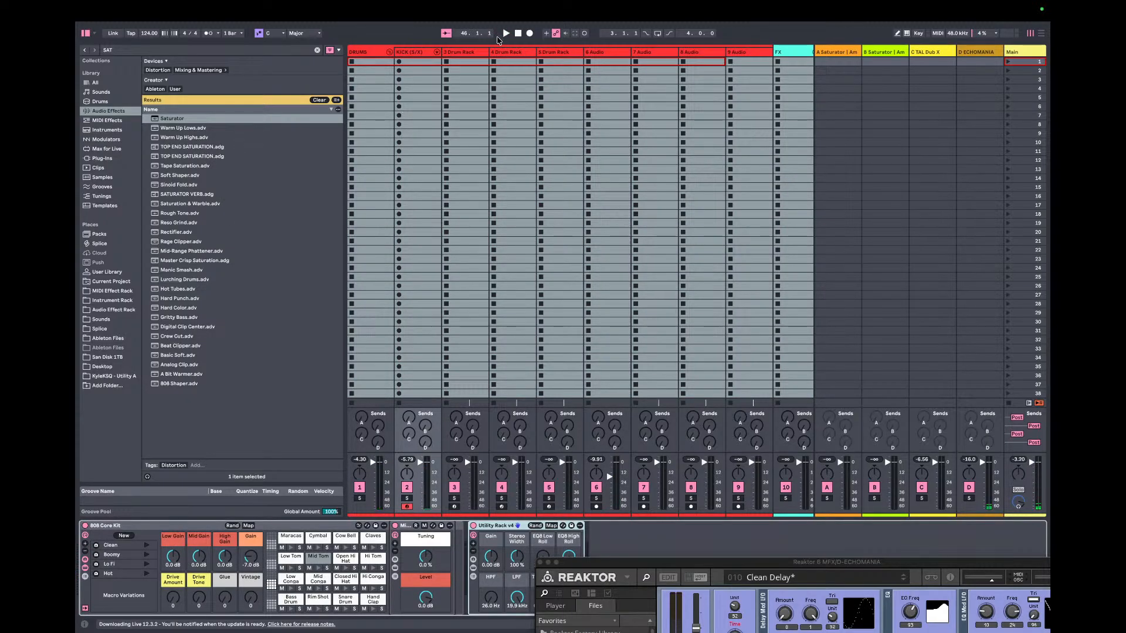
click(464, 54)
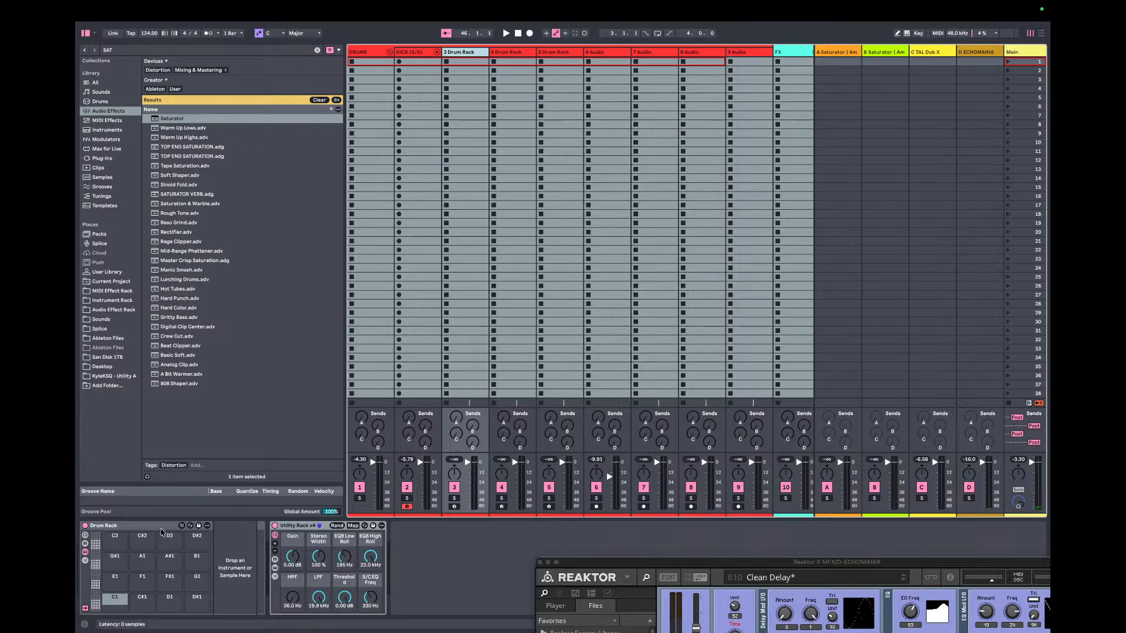
click(117, 527)
drag(413, 41, 419, 57)
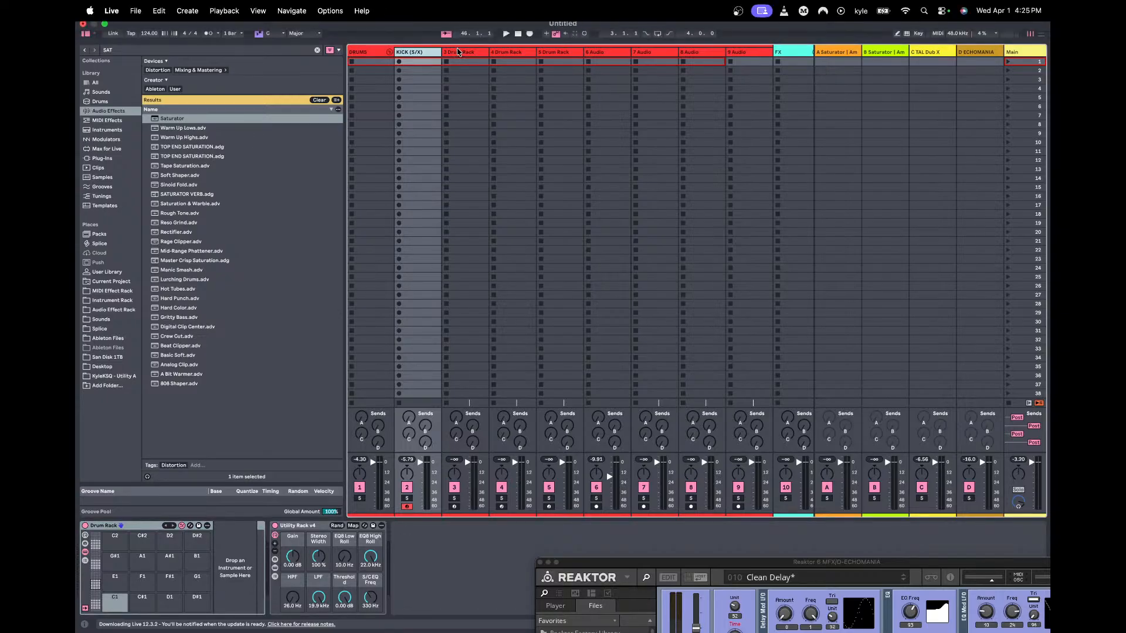
- Lower the EQ8 Low Roll of the Utility Rack v4 on the 3 Drum Rack track to about 10.6 Hz
key(Right)
key(Right)
key(Left)
click(338, 560)
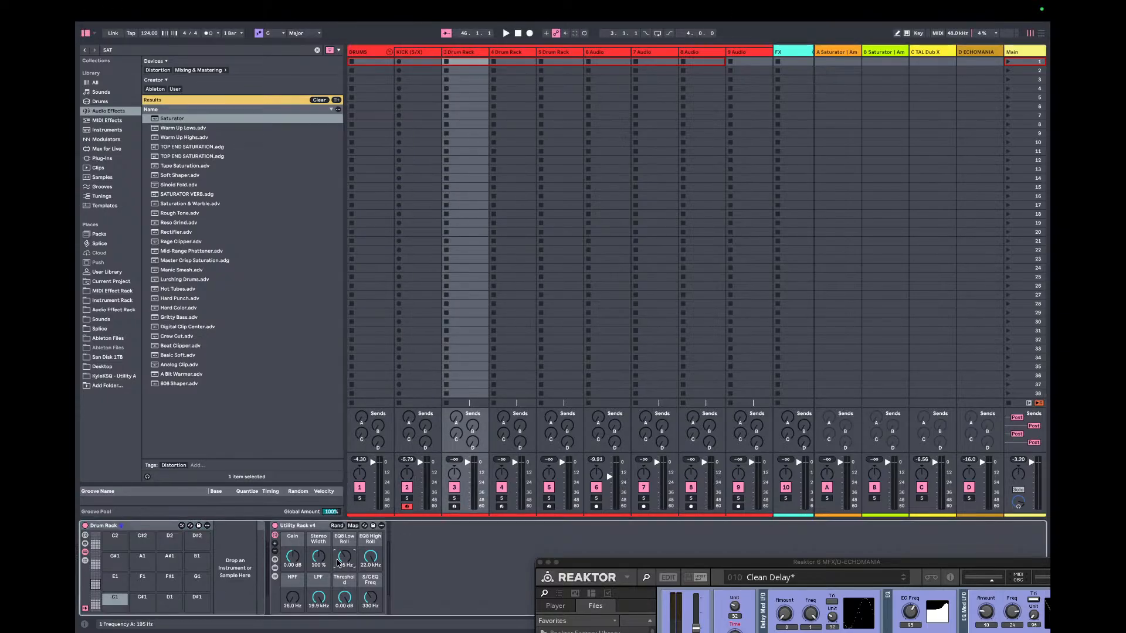
drag(339, 559, 339, 592)
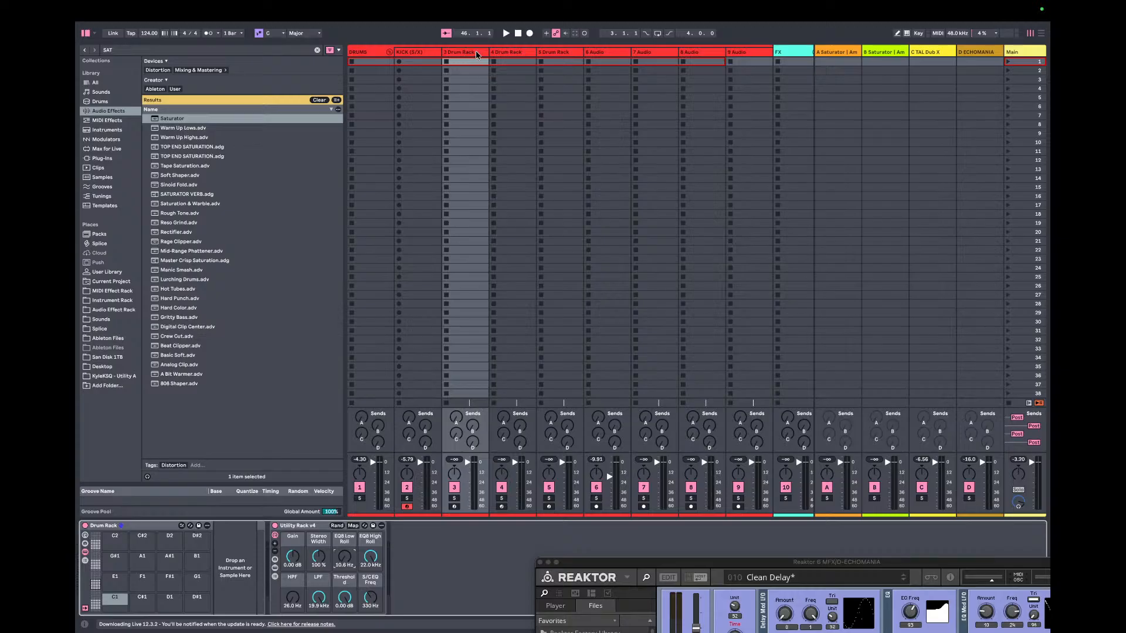
- Delete the 4 Drum Rack and 5 Drum Rack tracks
click(506, 53)
key(Delete)
key(Delete)
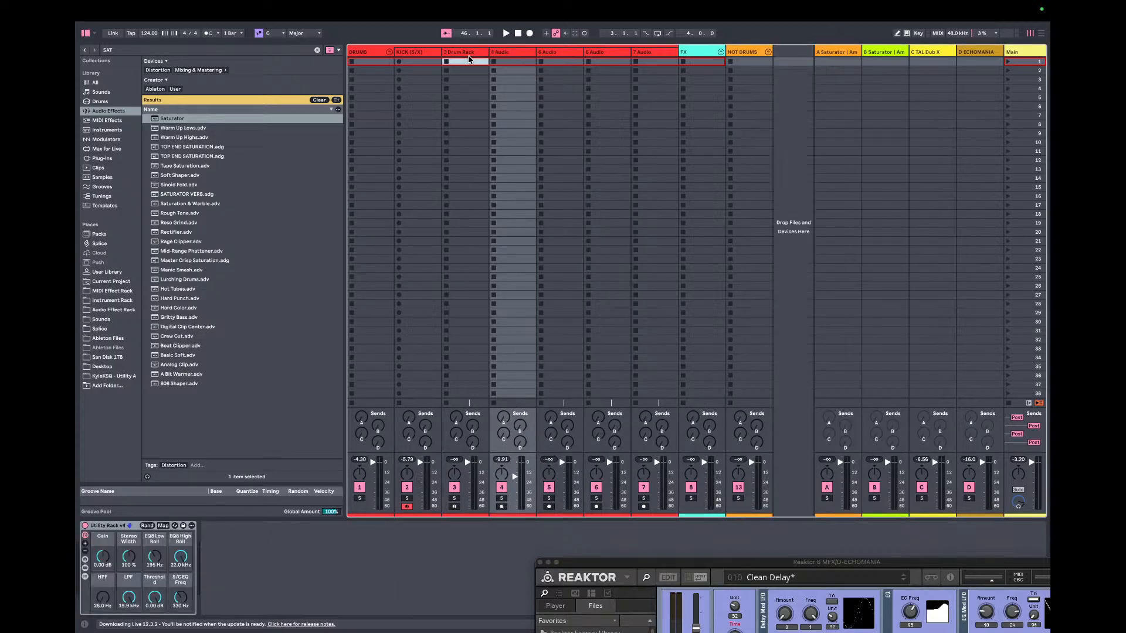
- Duplicate the 3 Drum Rack track twice
click(469, 58)
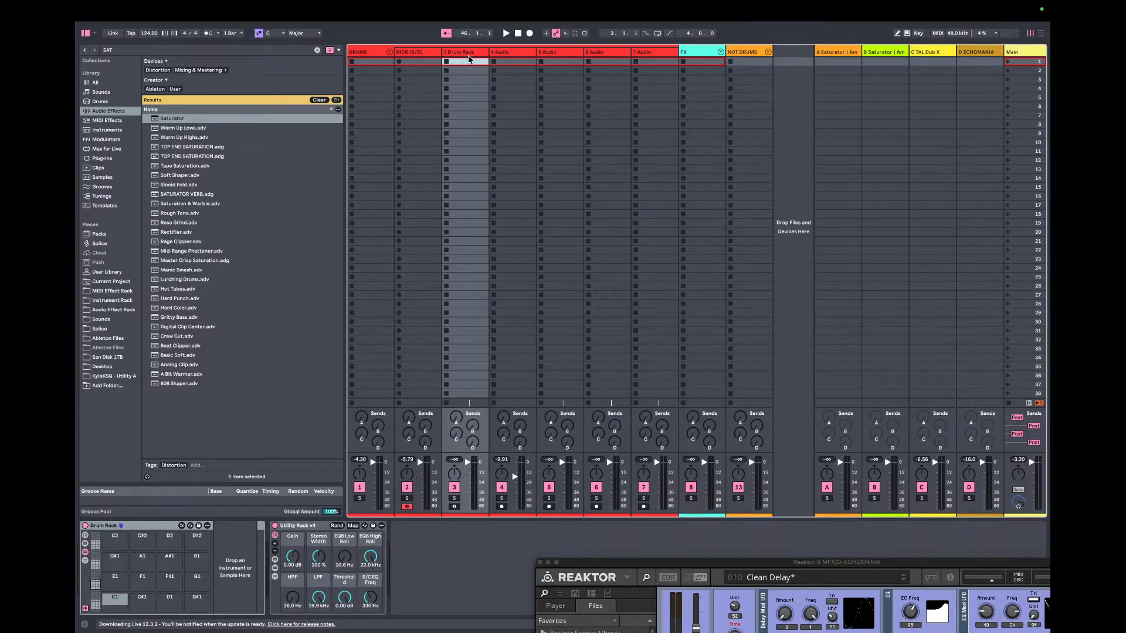
click(470, 54)
key(super+d)
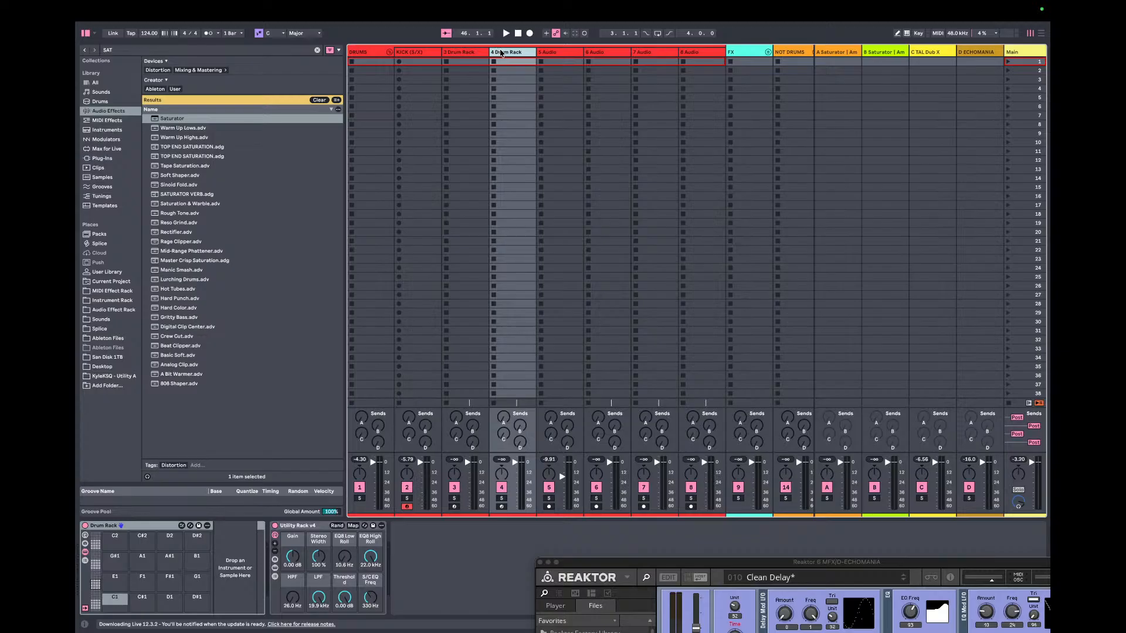
key(super+d)
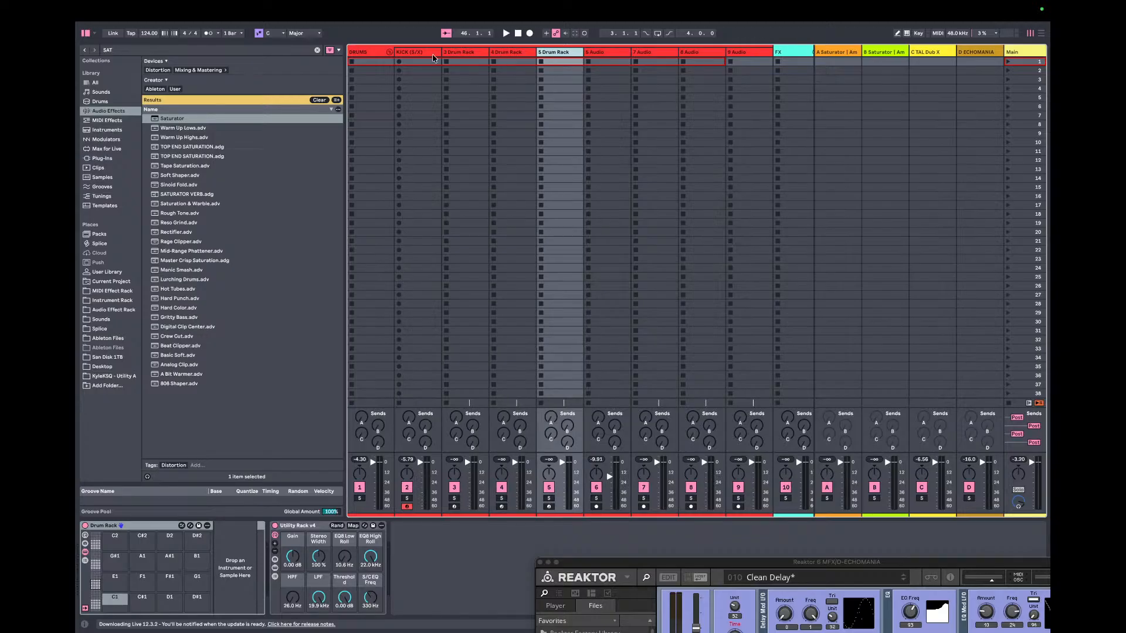
- Set the Utility Rack v4 EQ8 Low Roll on the 6 Audio track to 10.0 Hz and save the track as the default audio track
click(616, 54)
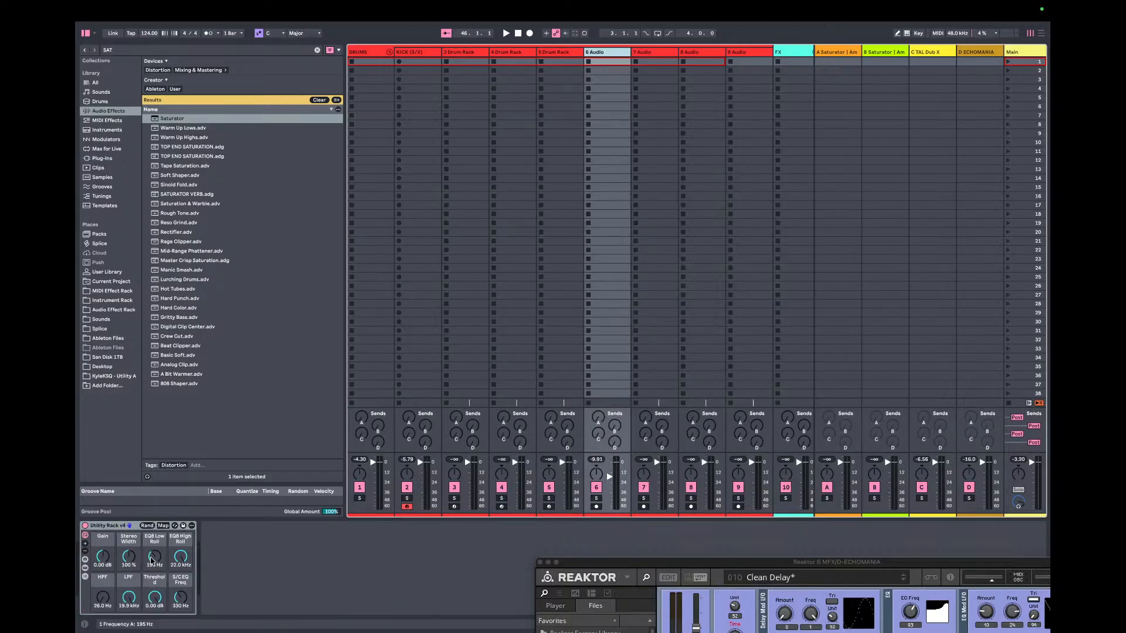
double_click(160, 553)
right_click(602, 53)
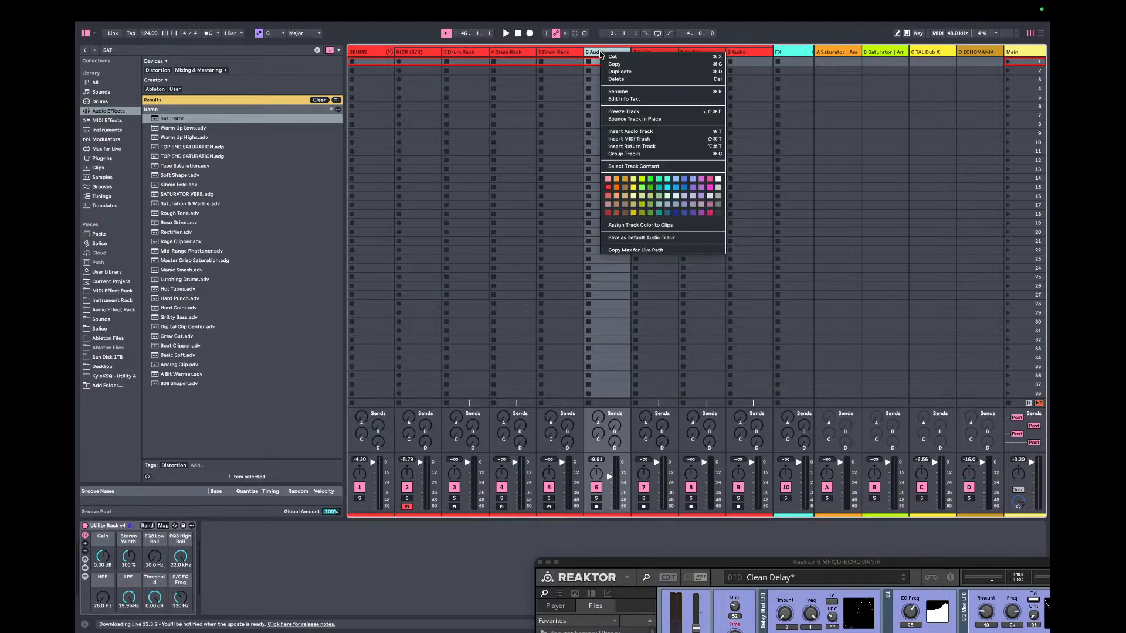
click(639, 239)
click(647, 343)
- Delete the 7 Audio, 8 Audio and 9 Audio tracks from the DRUMS group
click(549, 55)
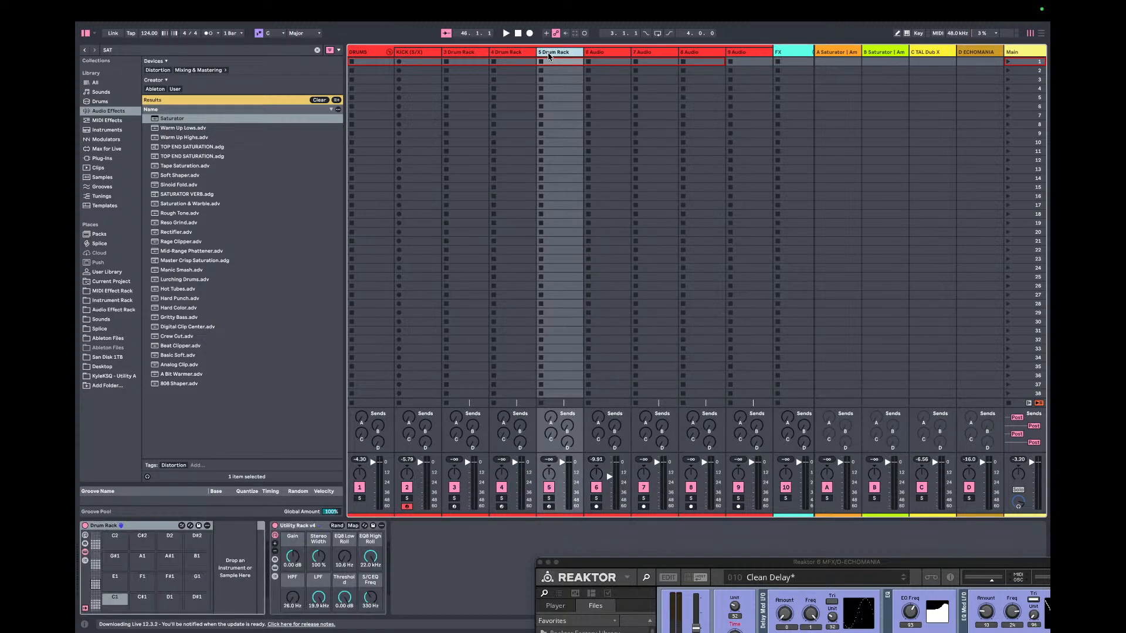
click(599, 55)
click(642, 53)
key(Delete)
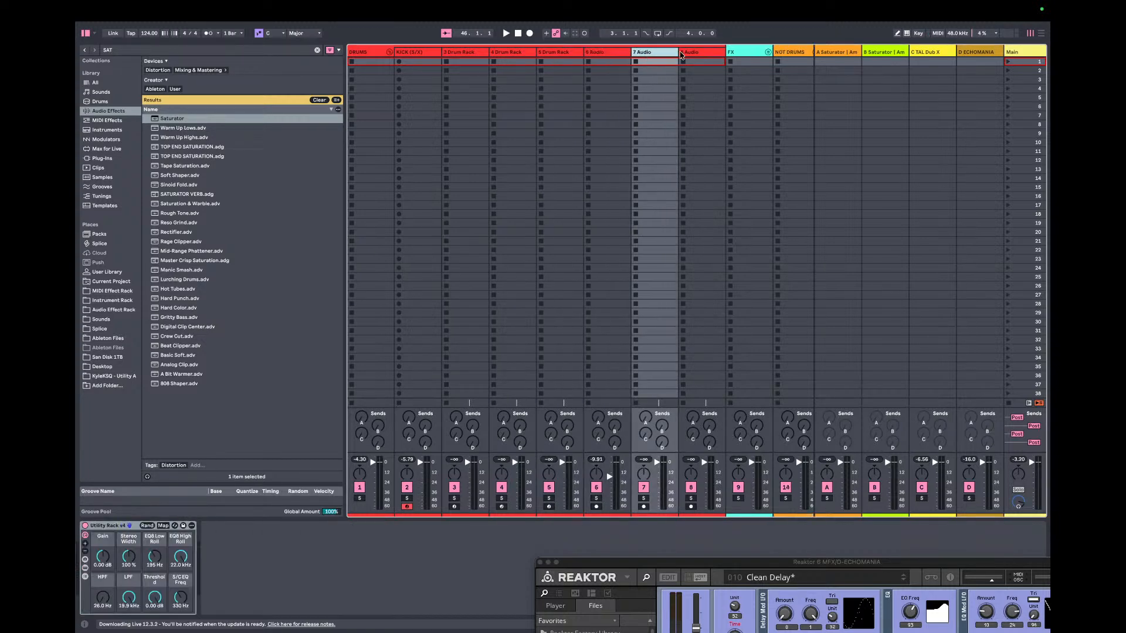
click(700, 52)
key(Delete)
click(656, 55)
key(Delete)
- Duplicate the 6 Audio track three times in the DRUMS group
click(598, 55)
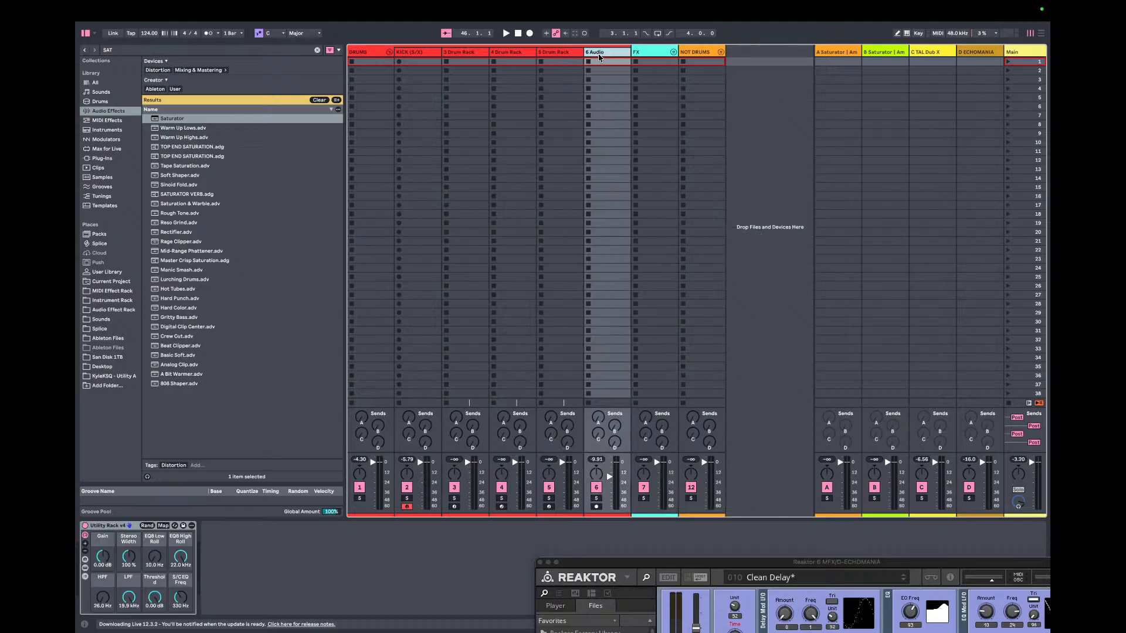
key(super+d)
key(super+d)
key(super+d)
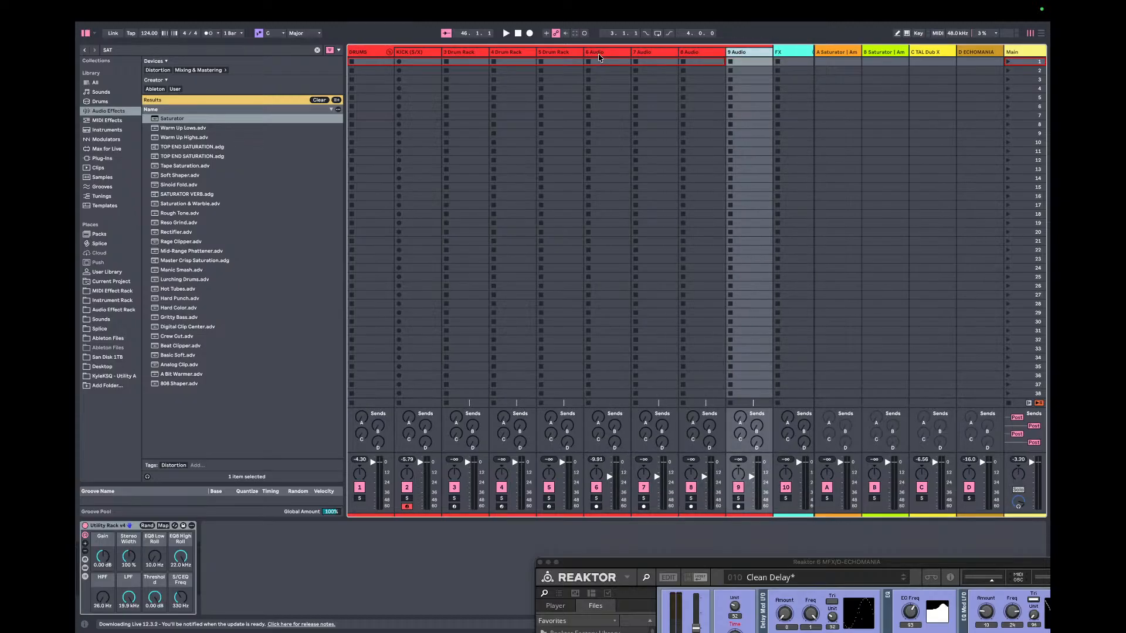
- Set the Utility Rack v4 EQ8 Low Roll on the 11 MIDI track to 10.0 Hz and save it as the default MIDI track
scroll(599, 56, right, 3)
click(726, 52)
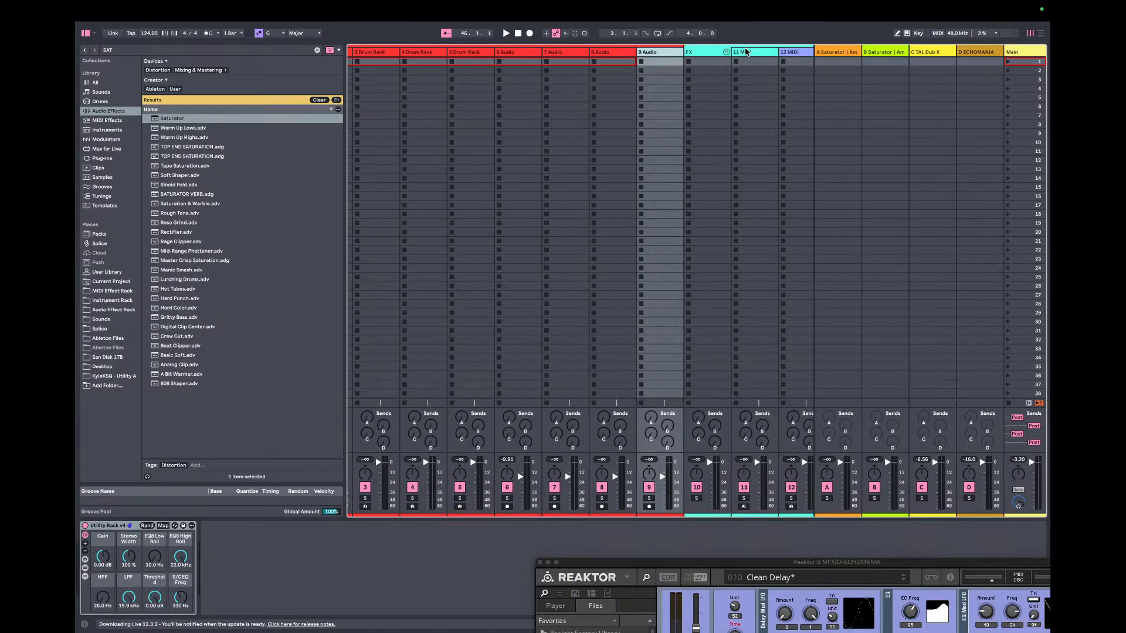
click(739, 52)
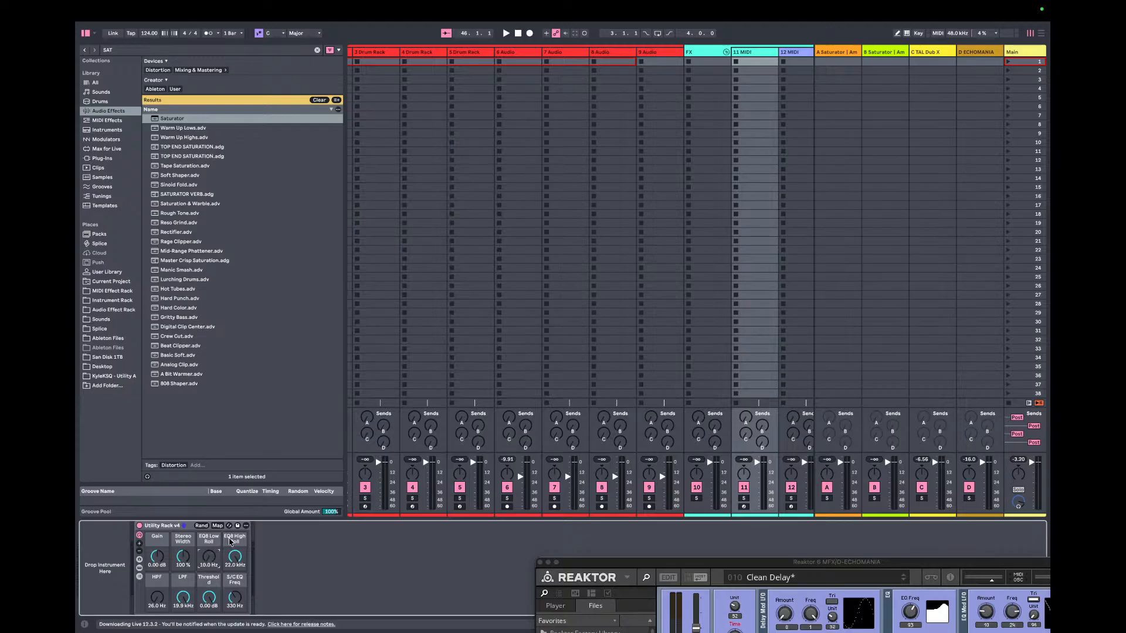
right_click(759, 55)
click(784, 240)
key(Return)
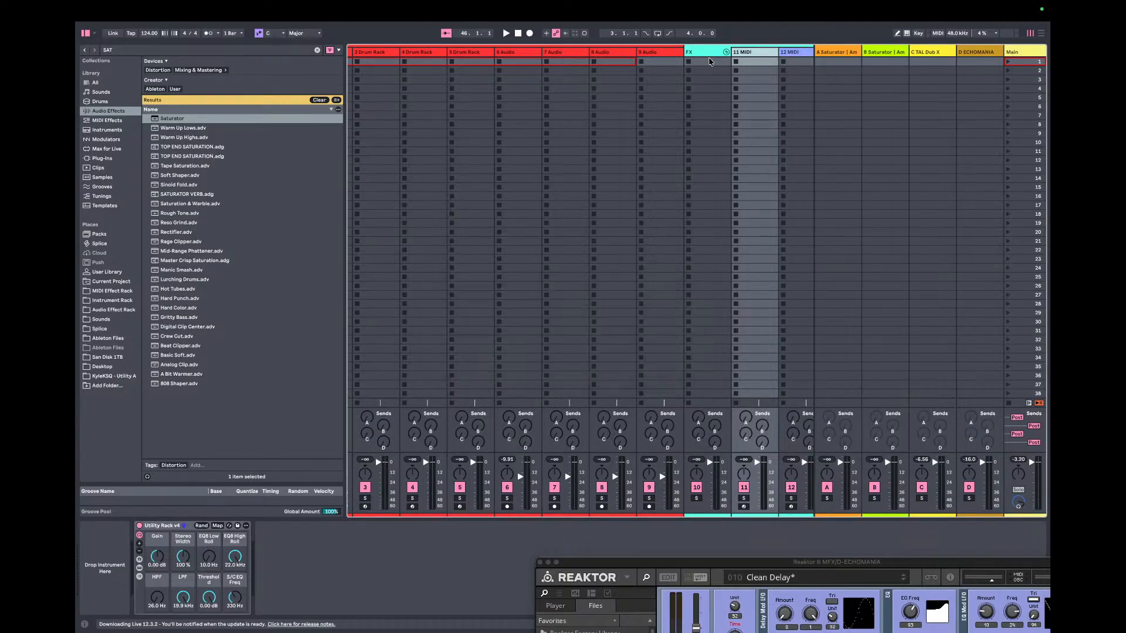
- Delete the 12 MIDI, 13 Audio and 14 Audio tracks from the FX group
scroll(703, 63, right, 3)
click(680, 53)
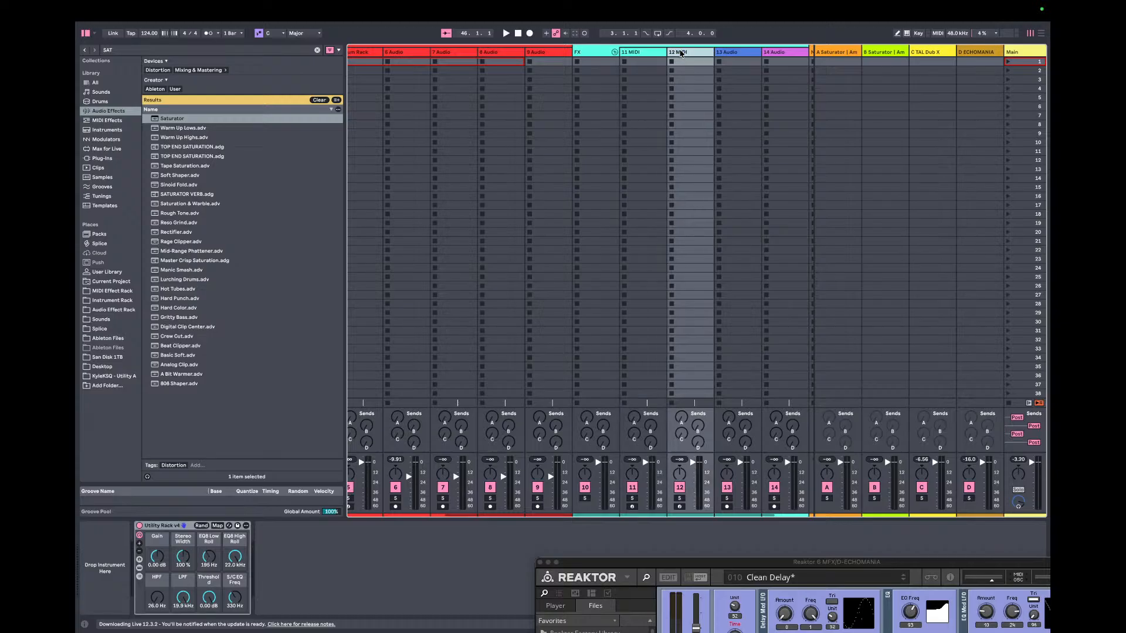
key(Delete)
key(Delete)
key(Delete)
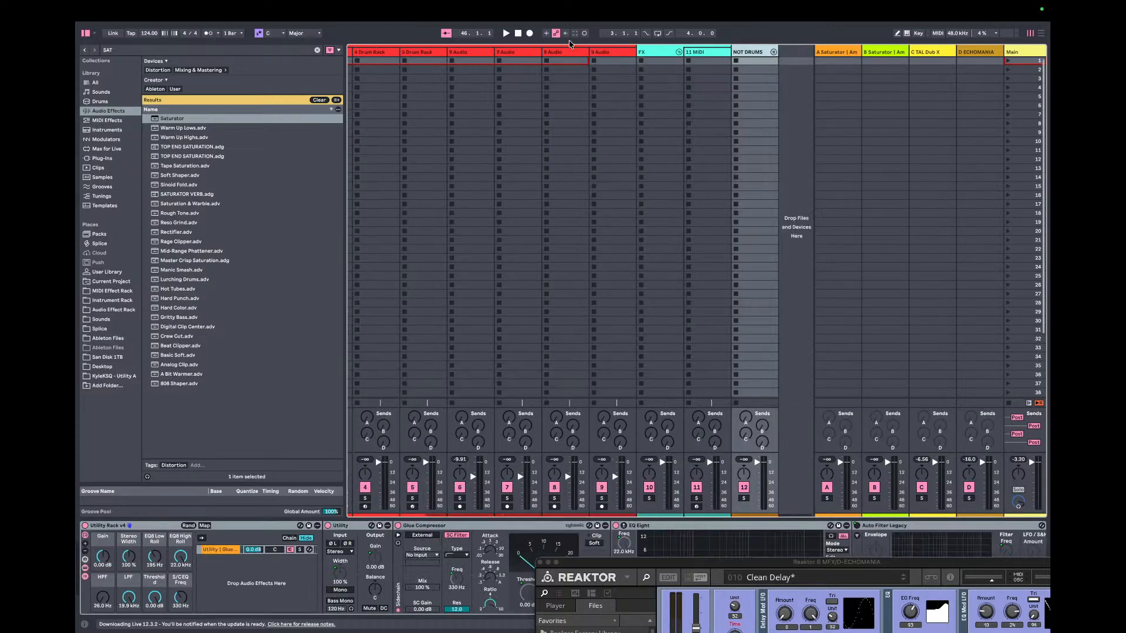
- Duplicate the 11 MIDI track once and add two default audio tracks after the copy in the FX group
click(697, 53)
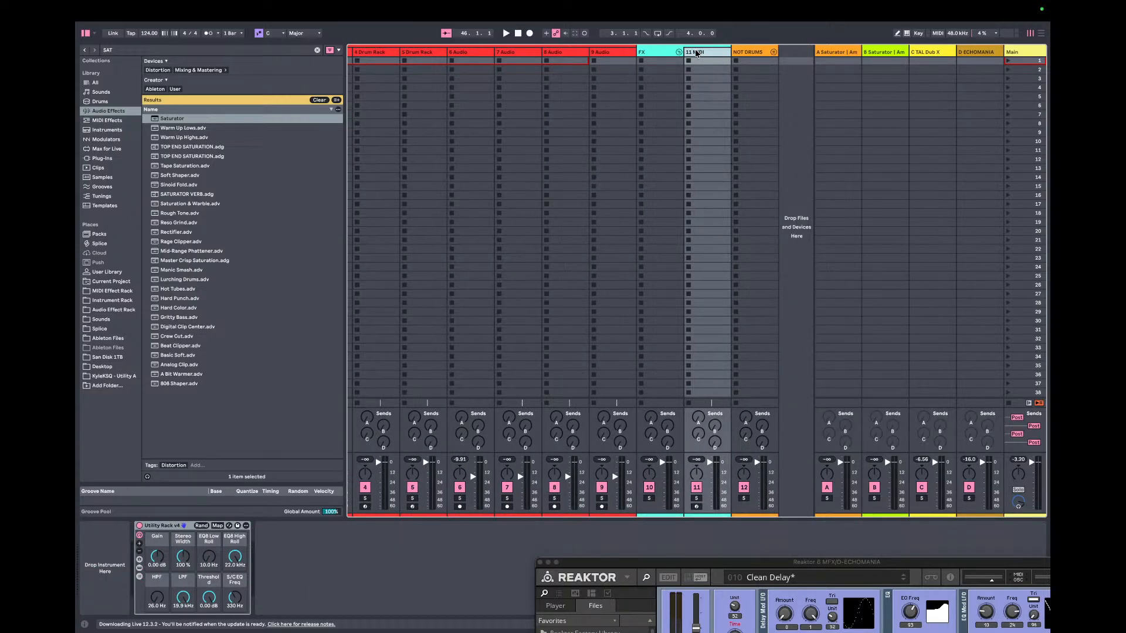
key(ctrl+d)
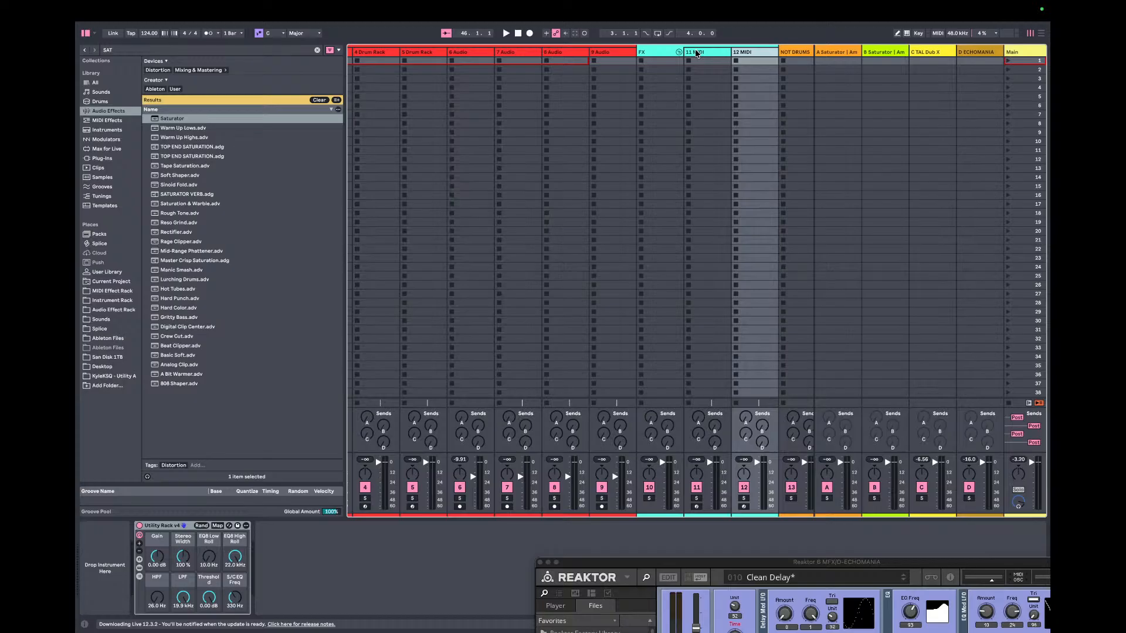
key(super+t)
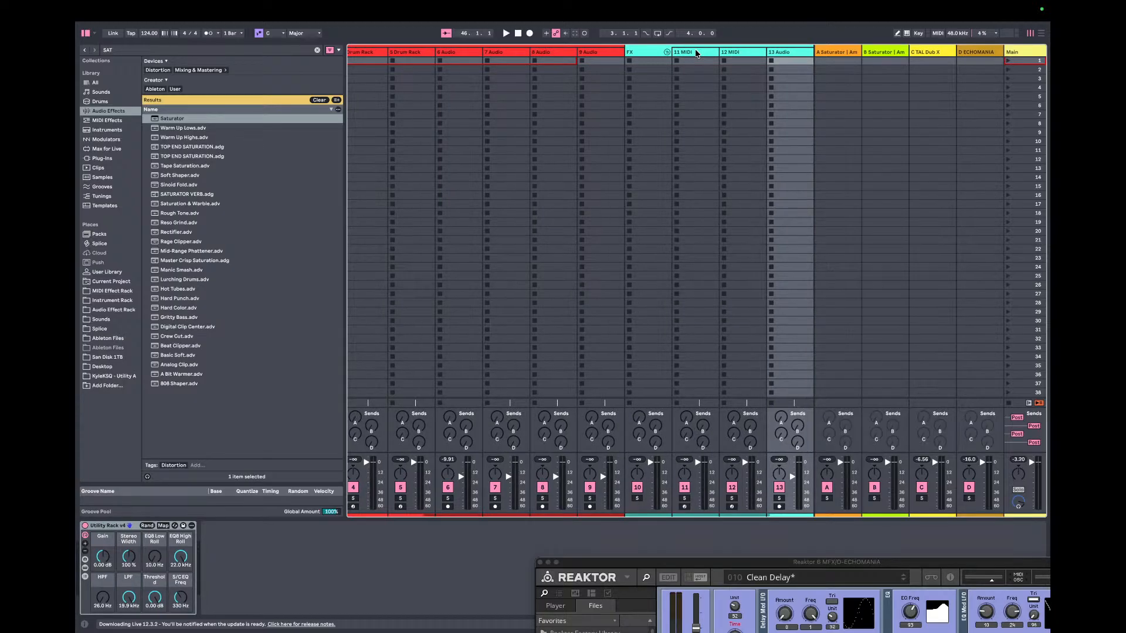
key(Delete)
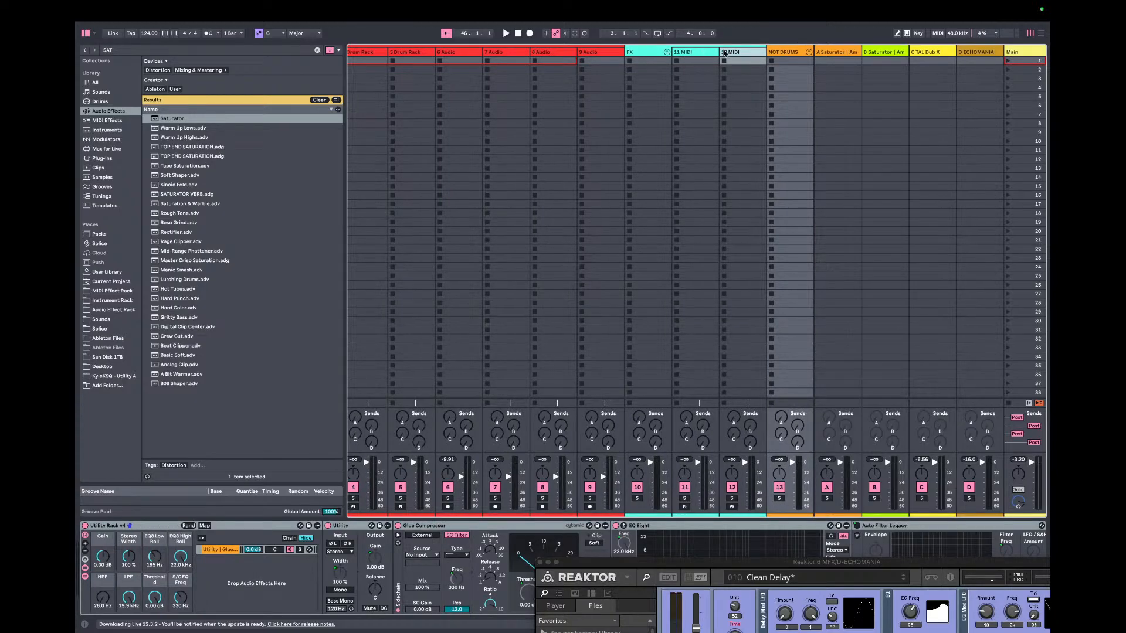
key(super+t)
key(super+t)
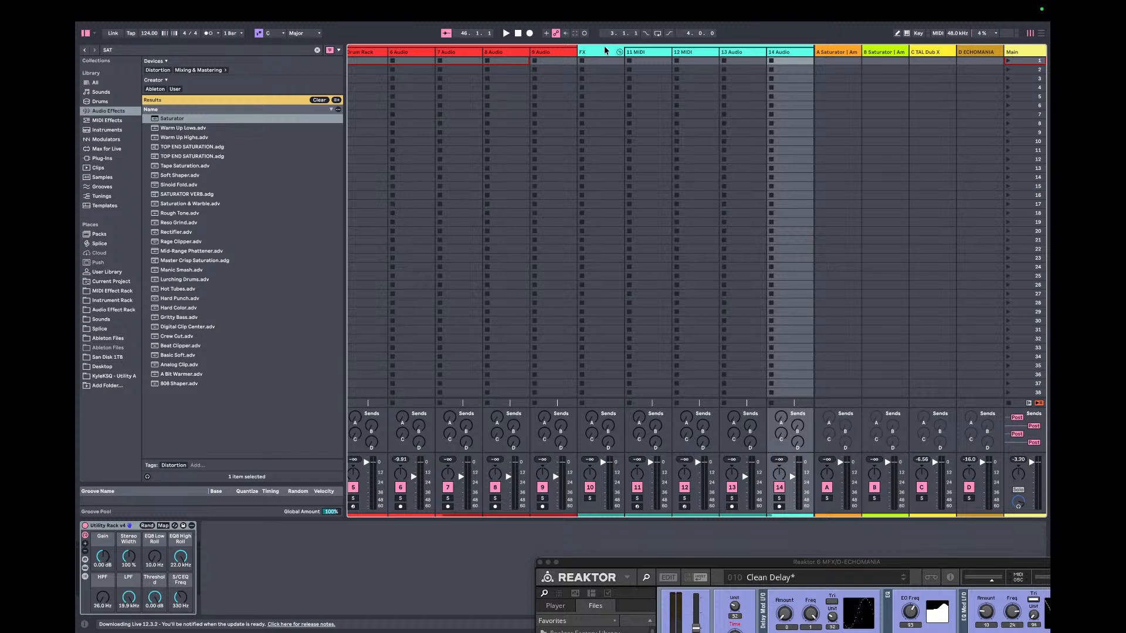
- Fold the FX and DRUMS groups and move the Reaktor Echomania window up over the session view
click(620, 53)
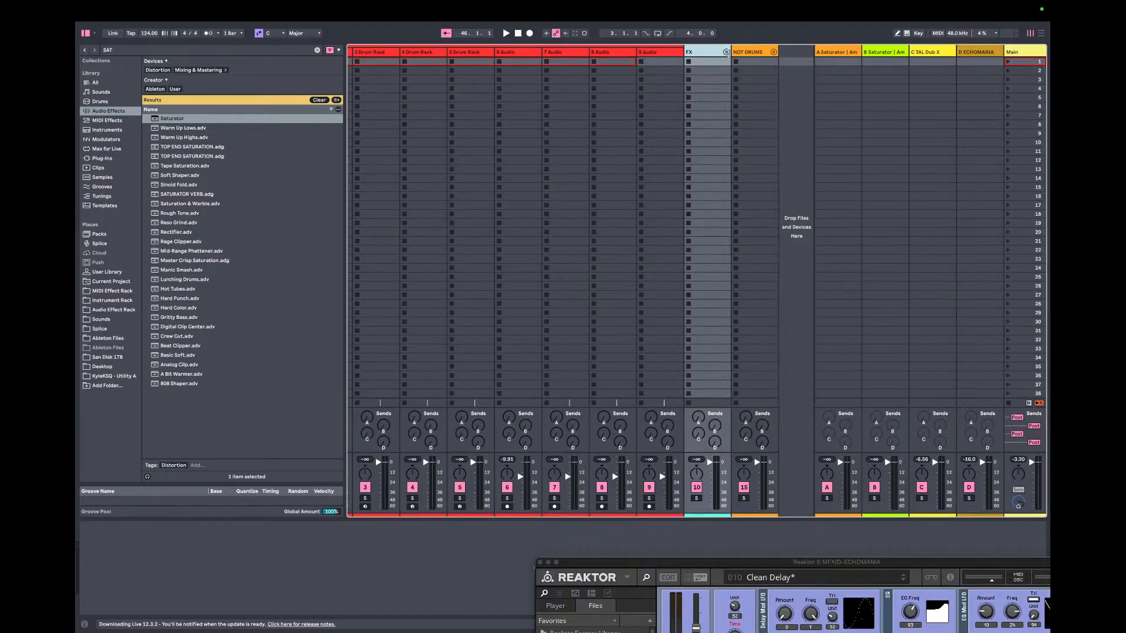
click(726, 52)
click(726, 52)
scroll(697, 99, left, 3)
click(389, 52)
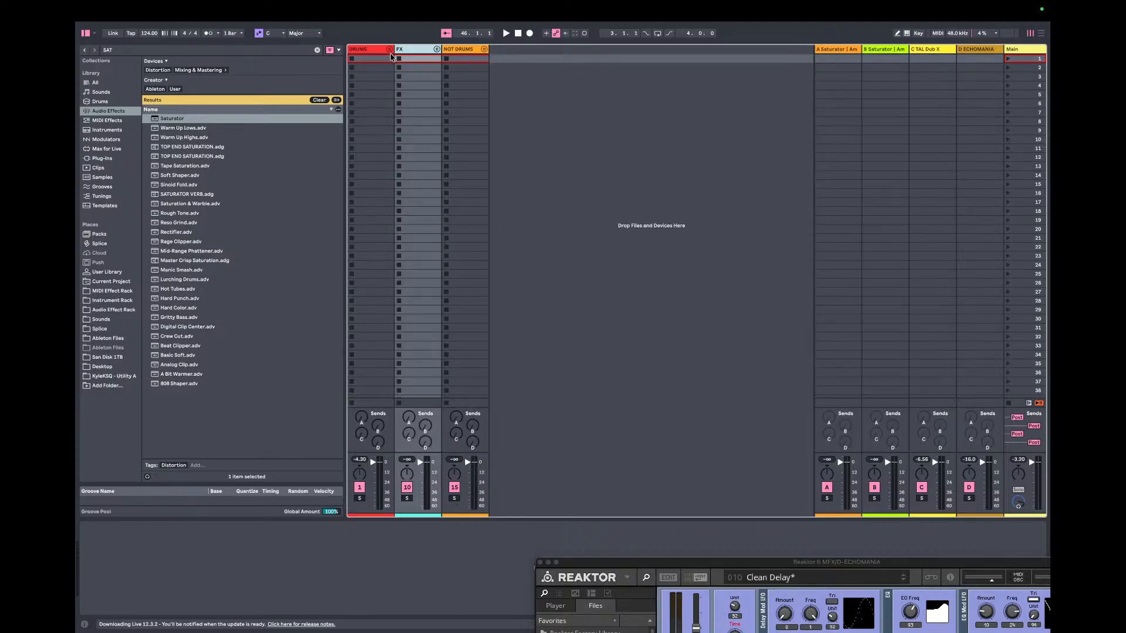
drag(774, 566, 440, 327)
- Check the live stream's preview and analytics in YouTube Studio, and return to Ableton Live
key(ctrl+Left)
key(ctrl+Left)
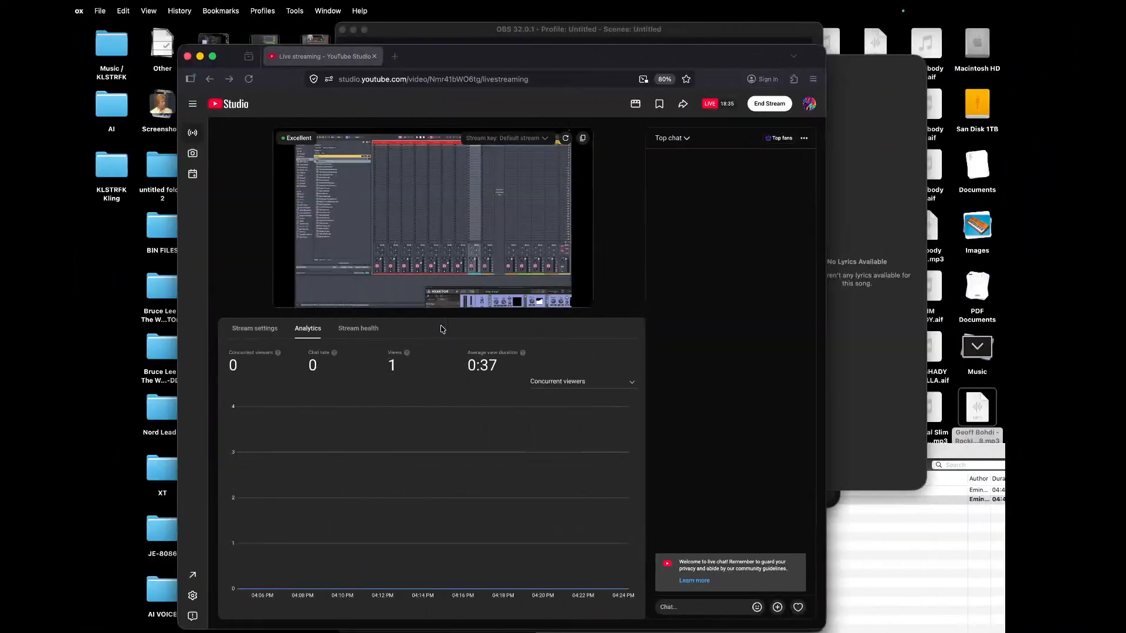
key(ctrl+Right)
key(ctrl+Right)
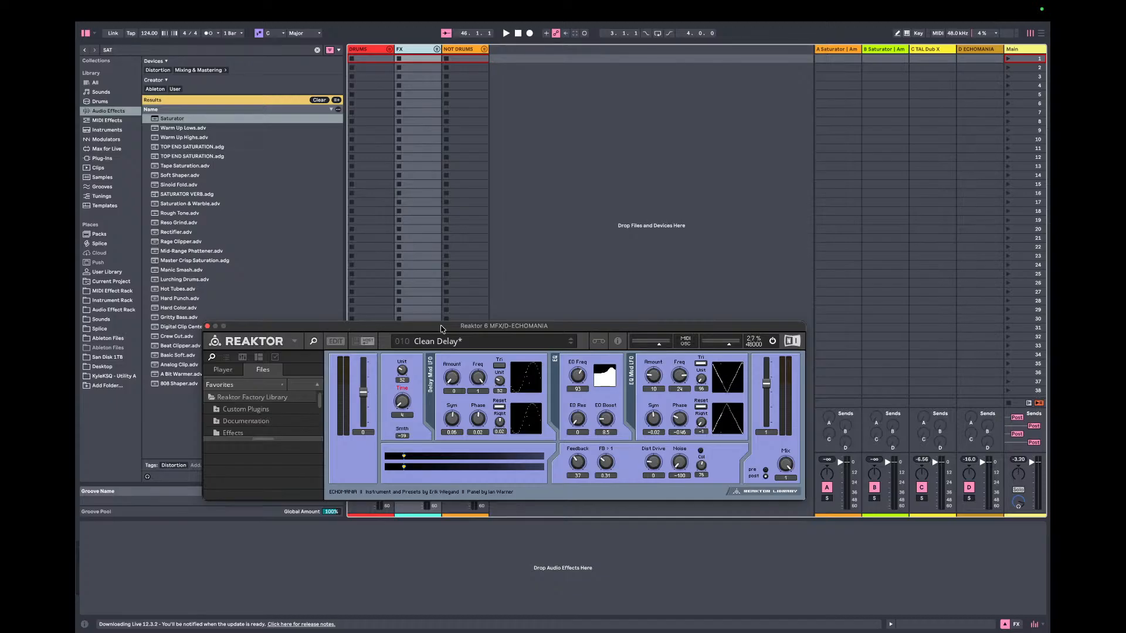
- Save the Live Set as April 2026 Template in the Live 12 folder
key(super+s)
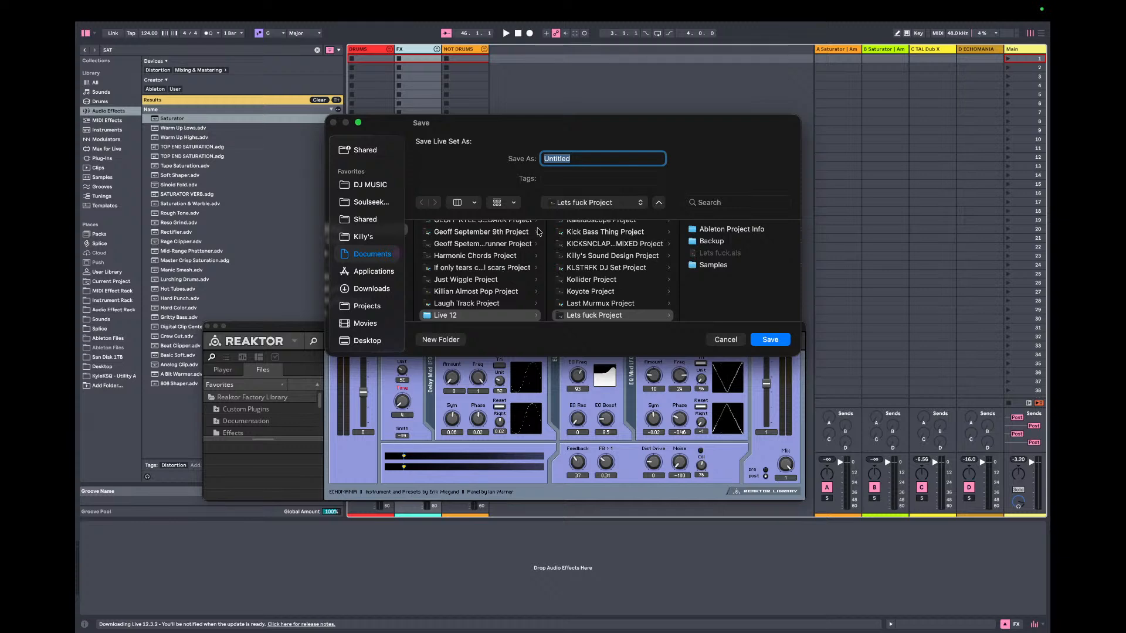
click(561, 202)
click(564, 213)
text(April 202)
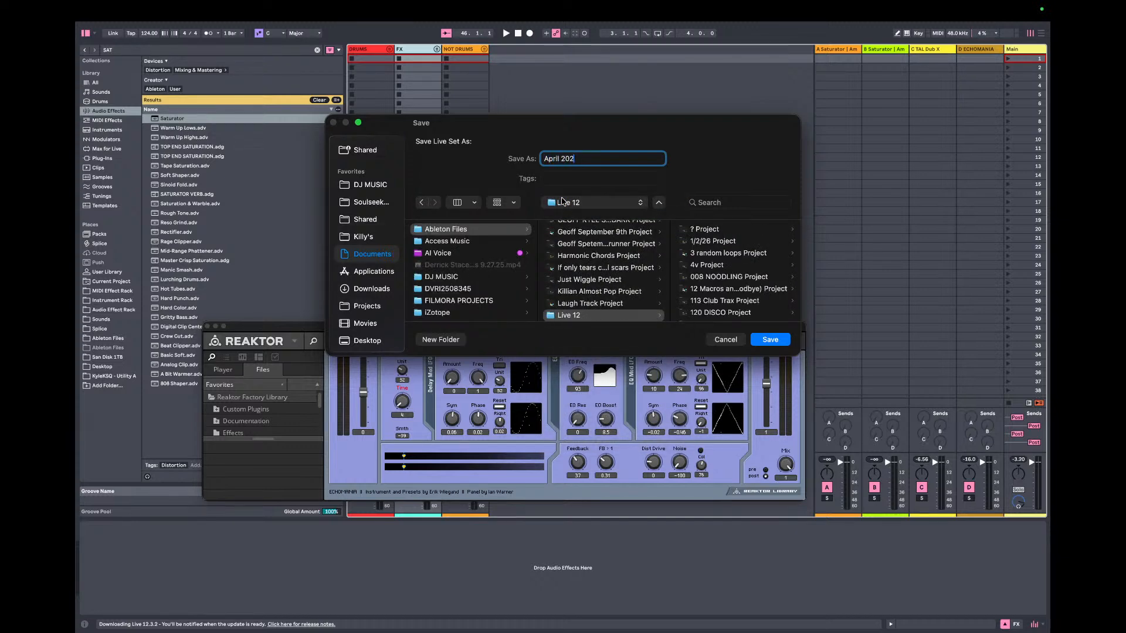
text(6 Temlate)
key(Return)
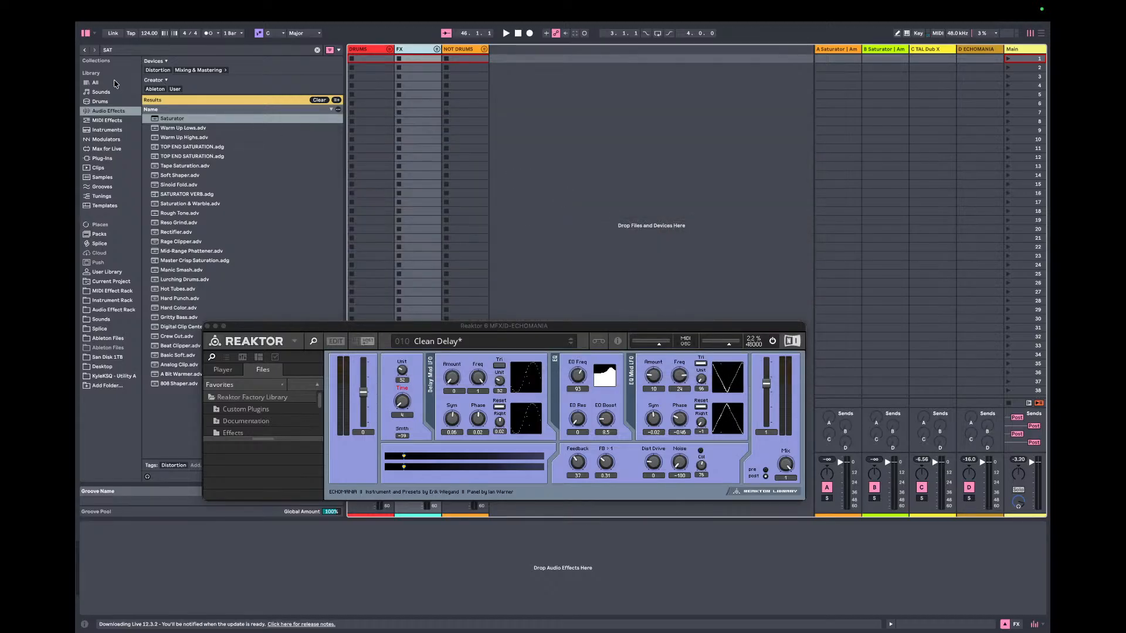
- Save the Live Set as a user library template named 4.1.26 Template
click(135, 11)
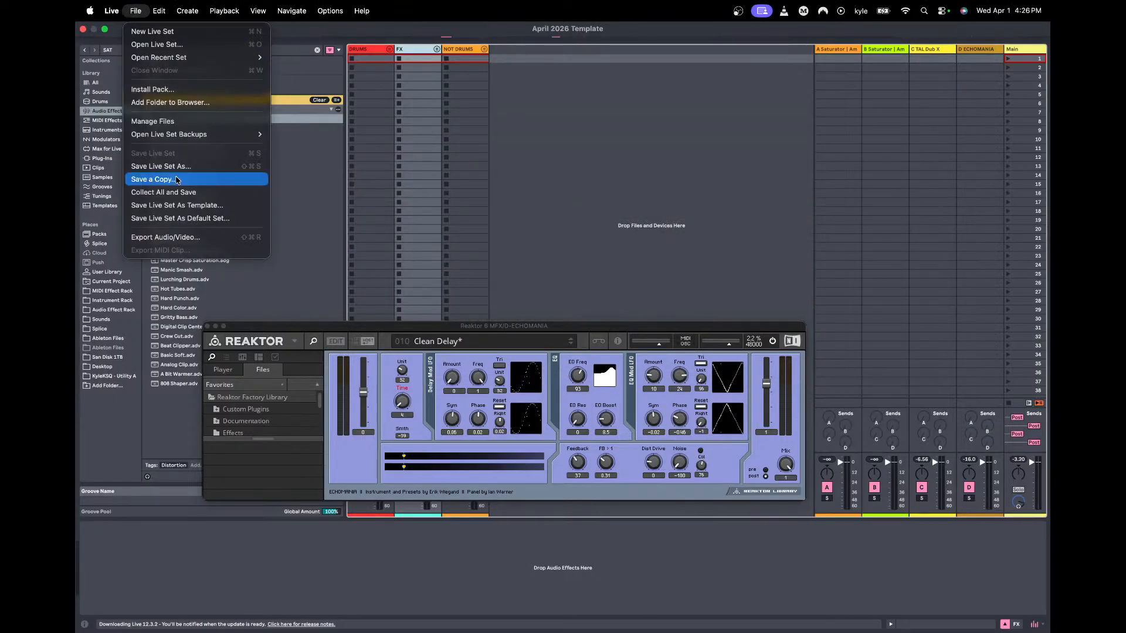
click(198, 206)
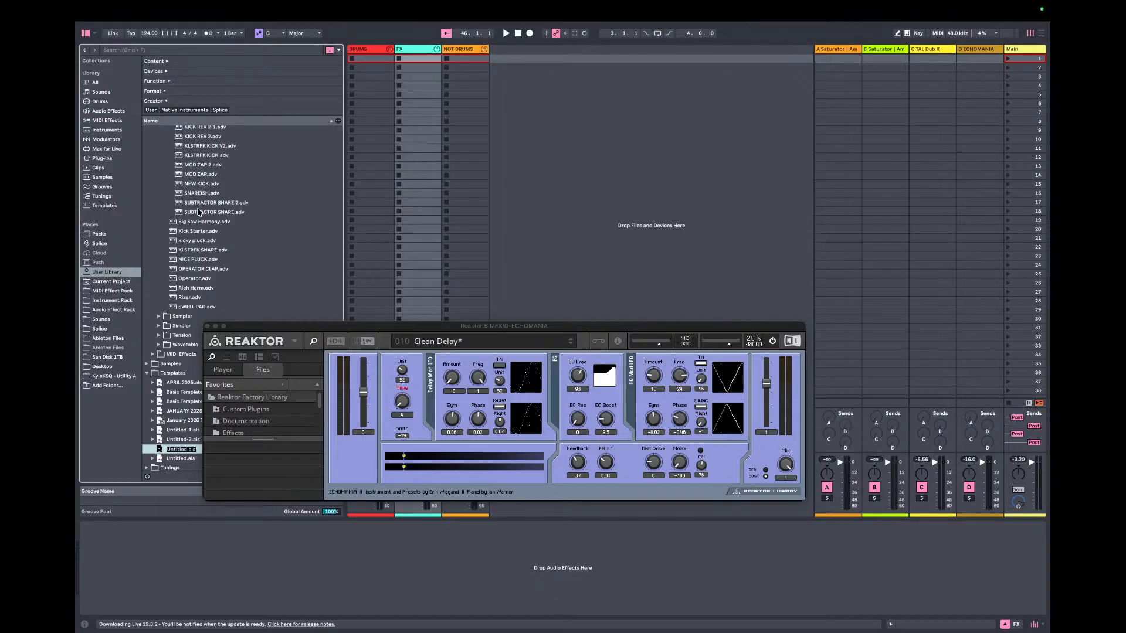
text(A)
- Save the Live Set as the default set named 4.1.26 Template, overwriting the existing template file
click(135, 11)
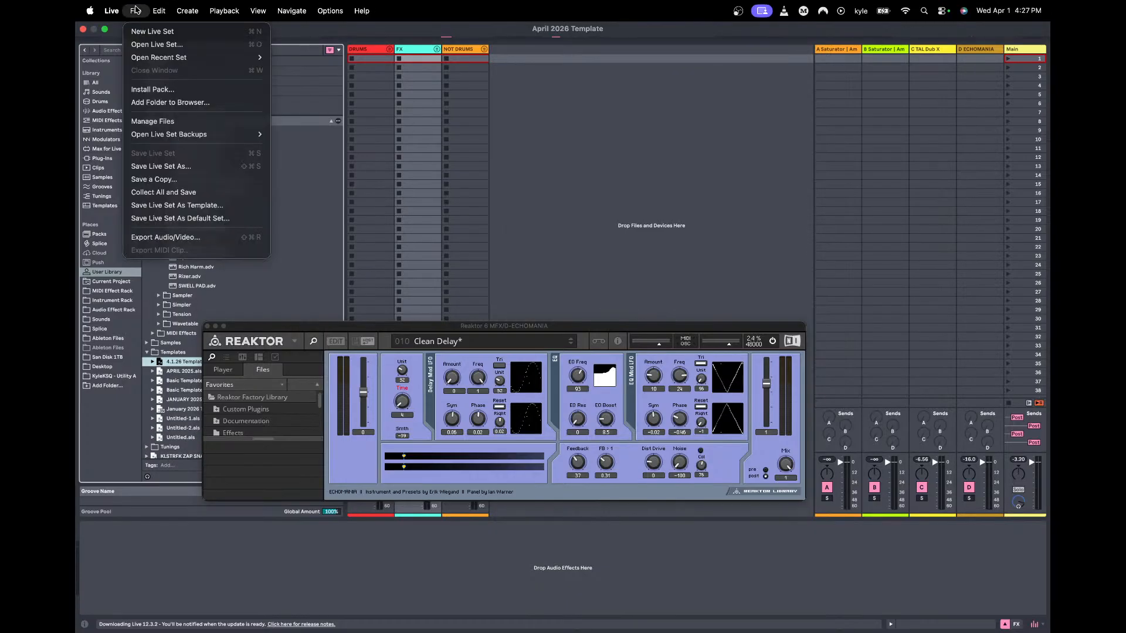
click(177, 218)
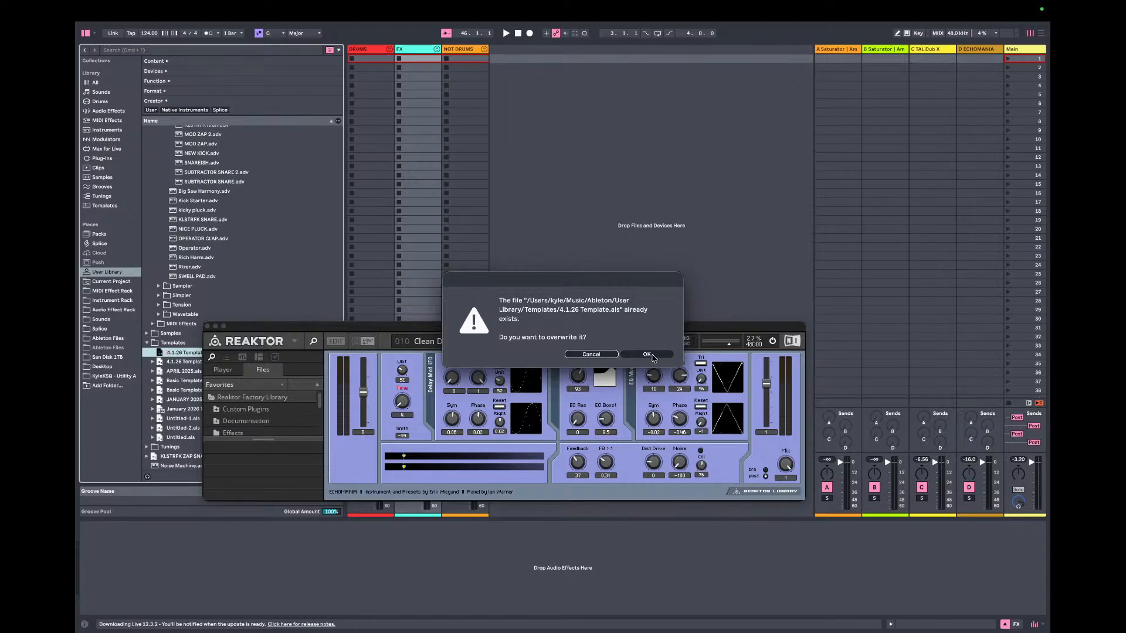
click(652, 359)
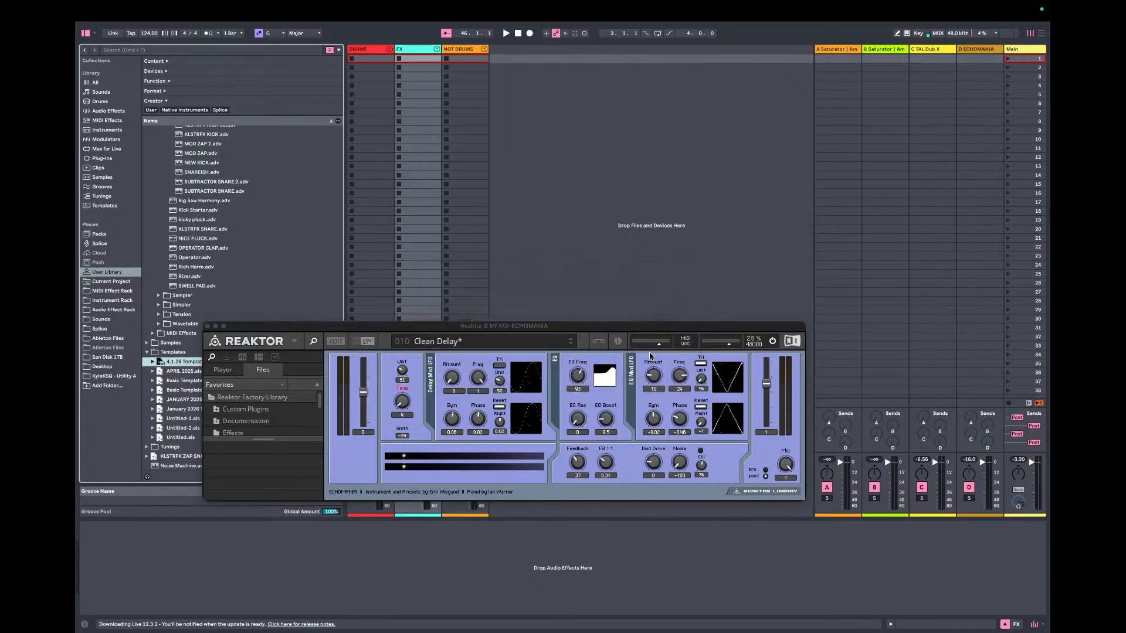
- Close the Reaktor window and create a new Live Set, agreeing to stop the audio
click(207, 327)
key(space)
key(super+n)
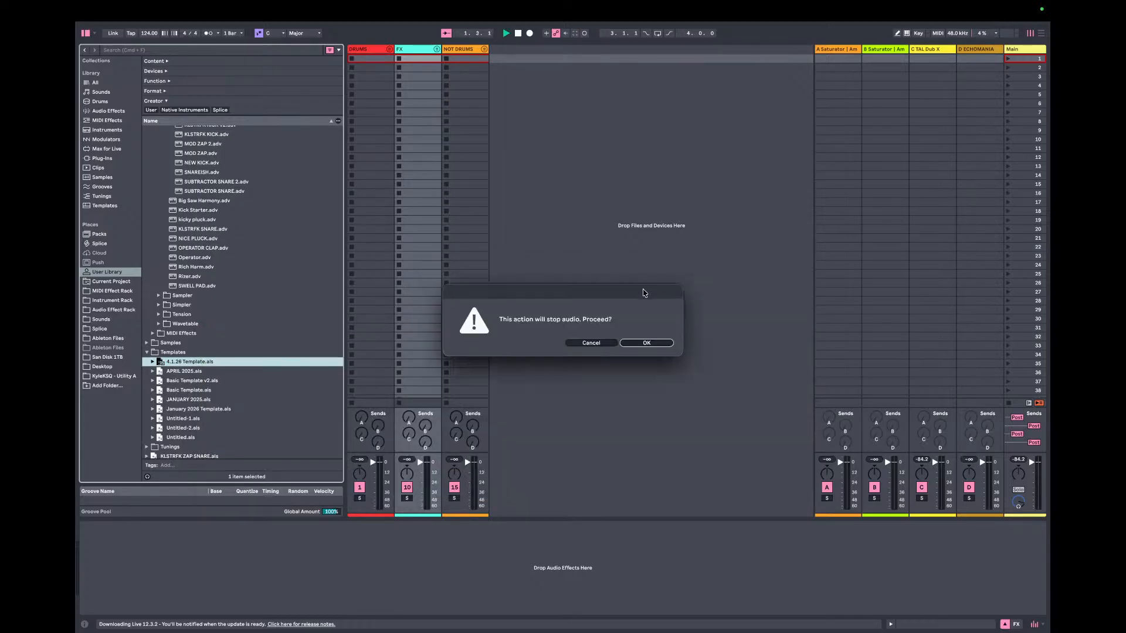
click(638, 341)
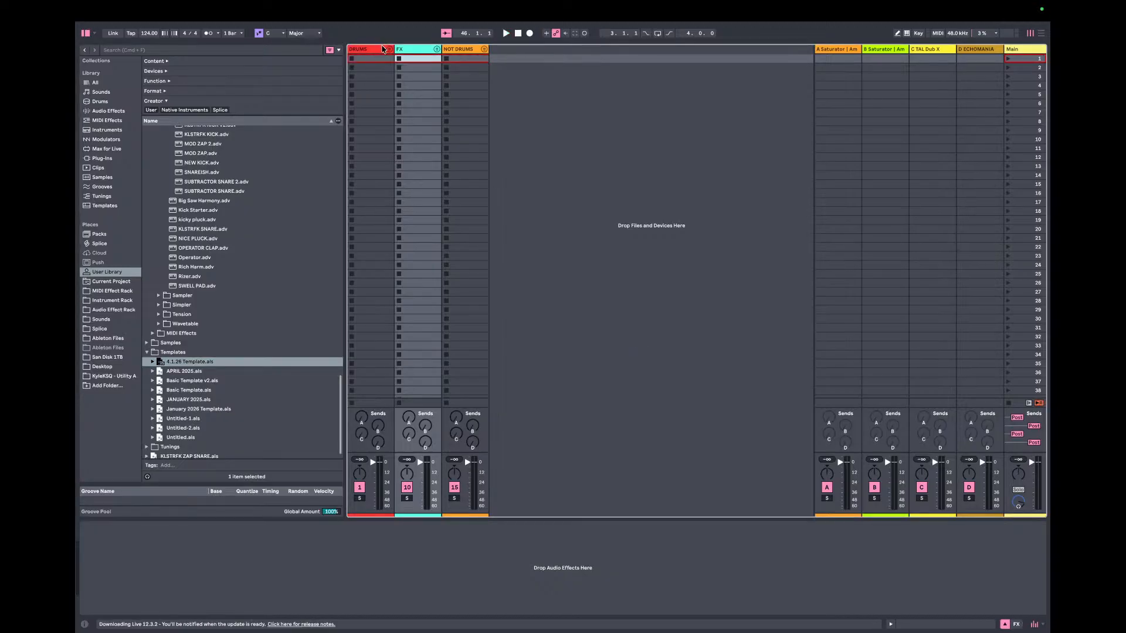
- Inspect the device chains on the DRUMS, FX and NOT DRUMS groups and the 3 Drum Rack track in the new set
click(386, 50)
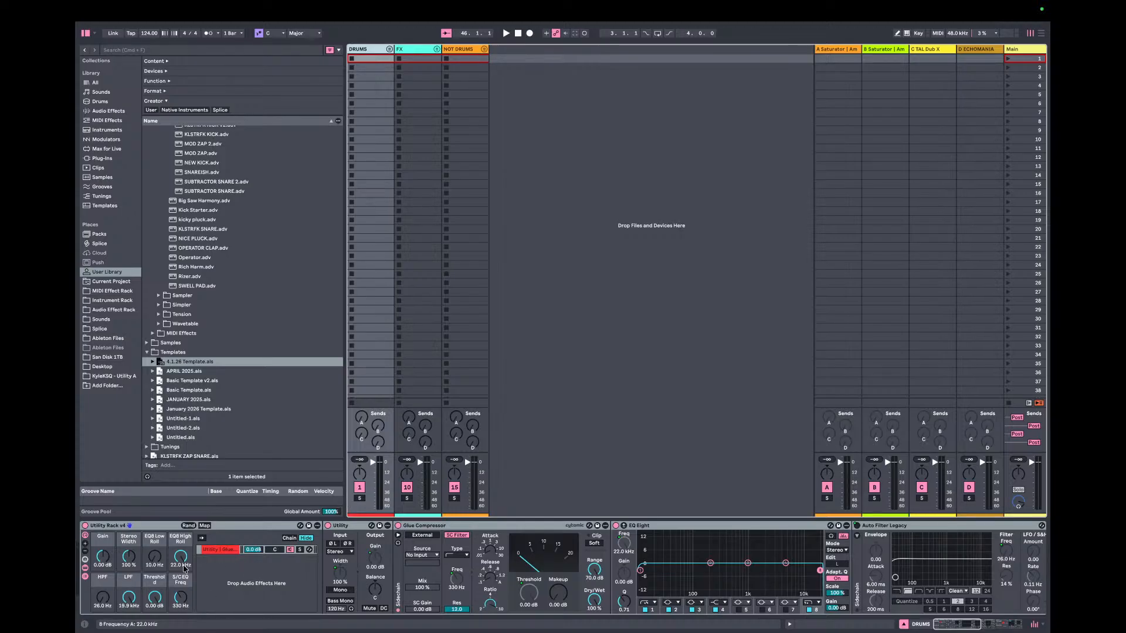
click(86, 577)
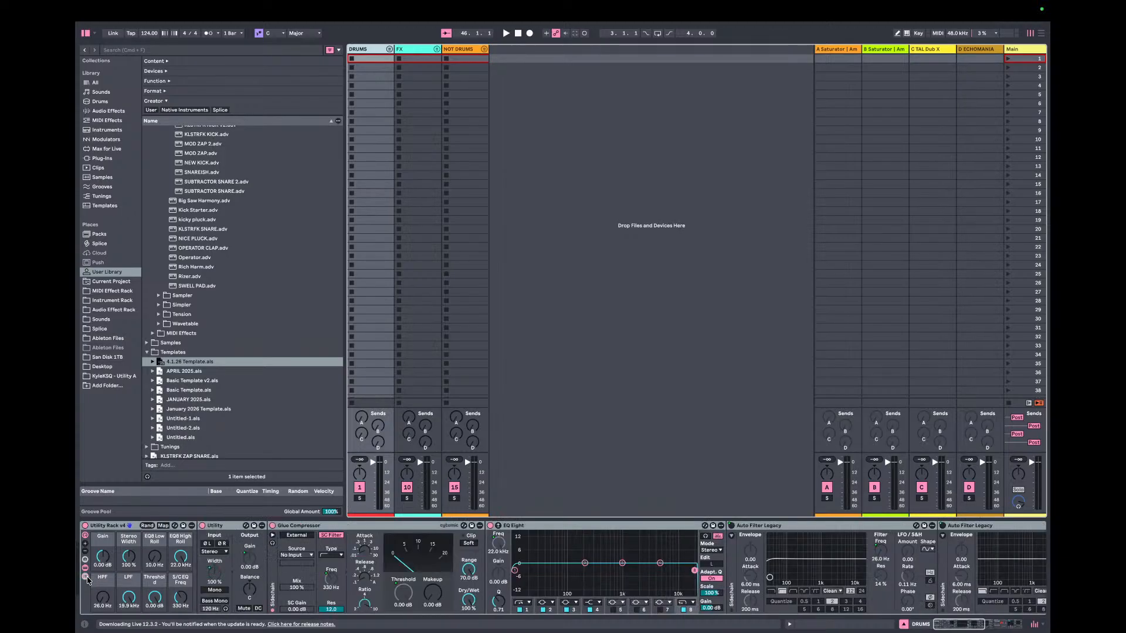
click(86, 578)
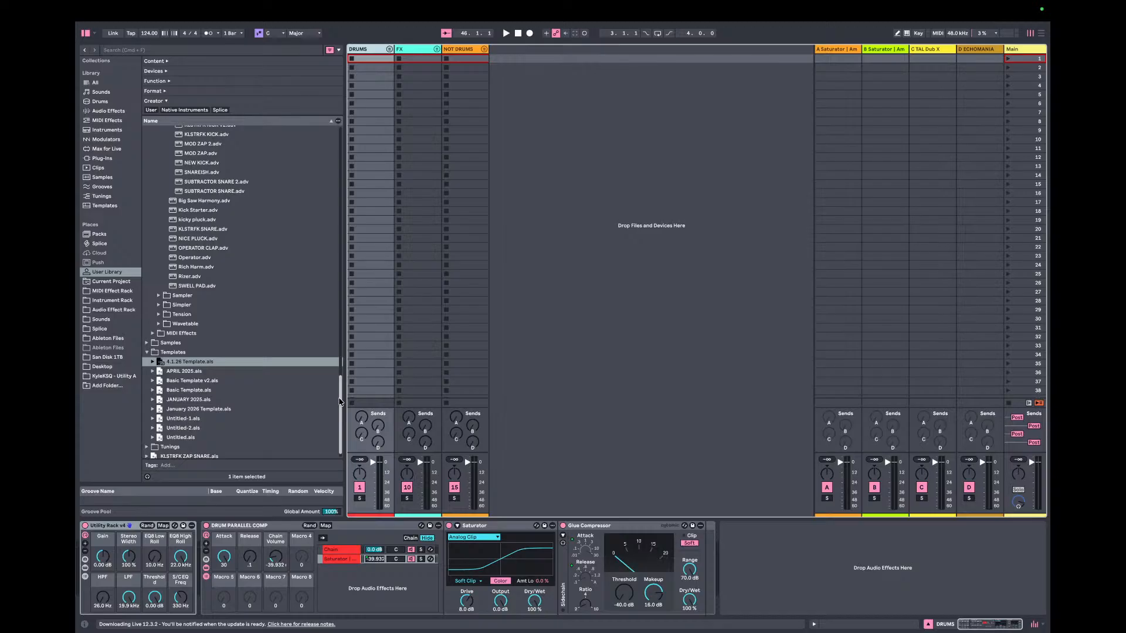
click(402, 50)
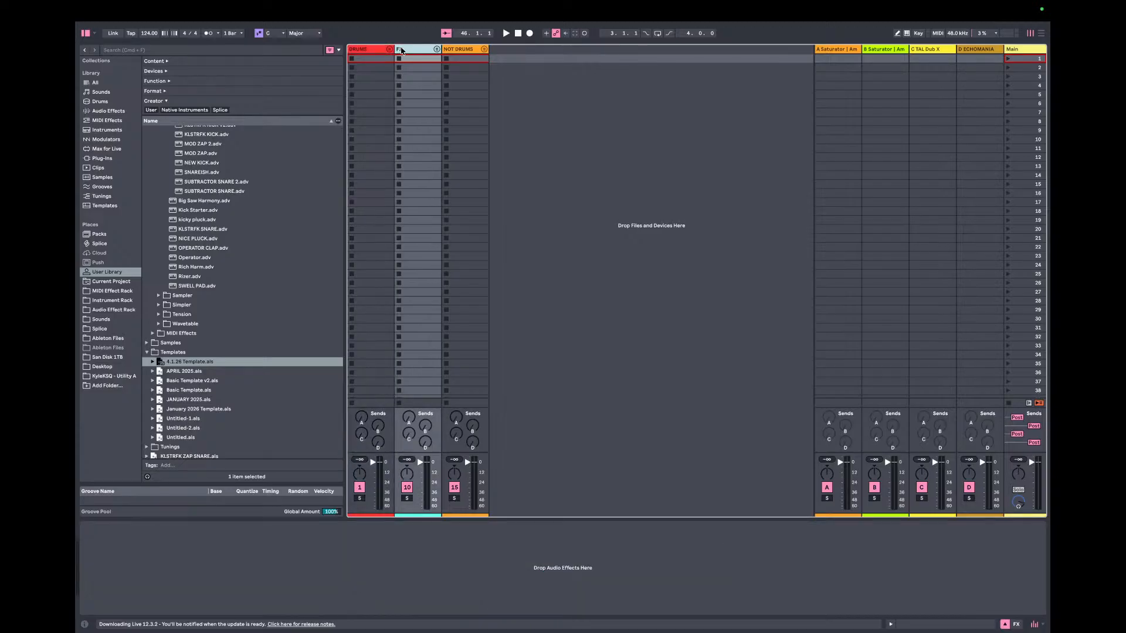
click(477, 48)
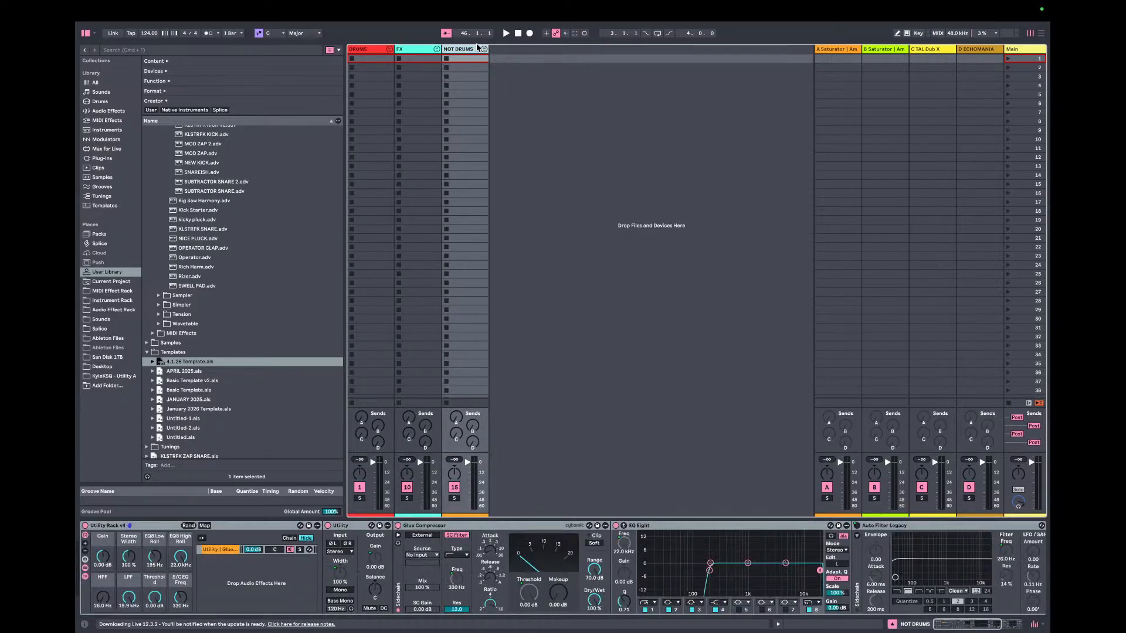
click(86, 577)
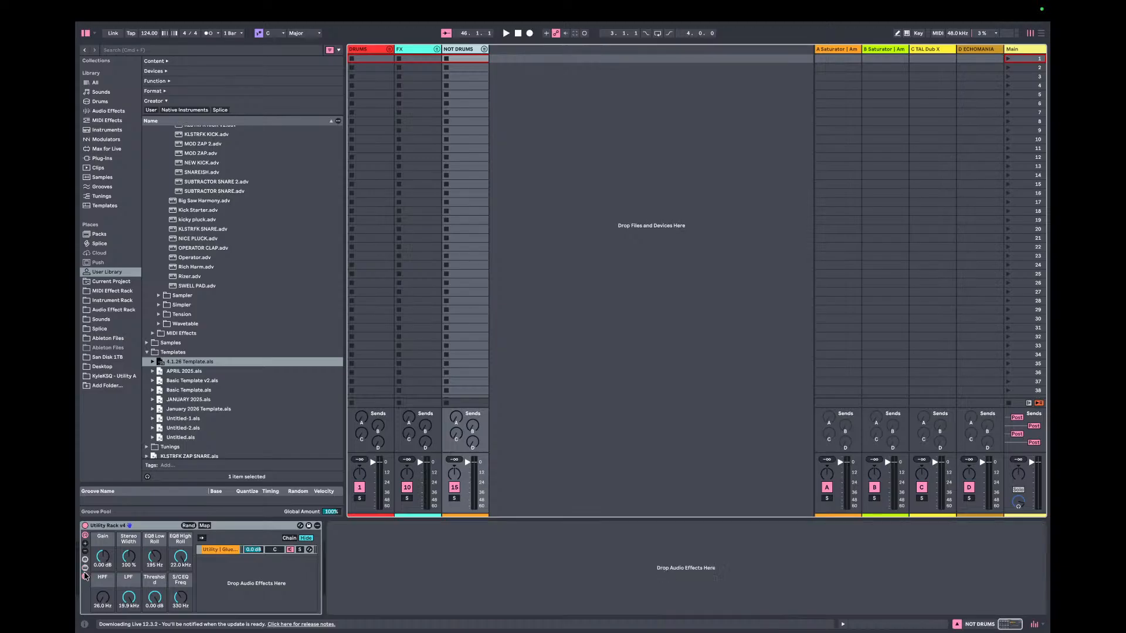
click(85, 577)
click(390, 49)
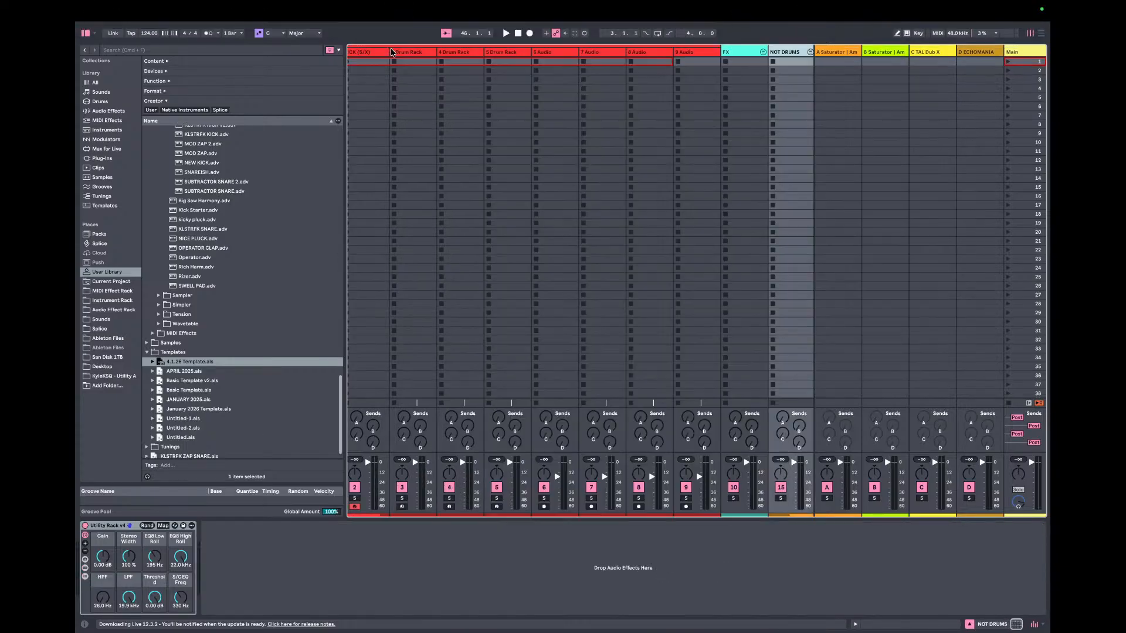
click(412, 53)
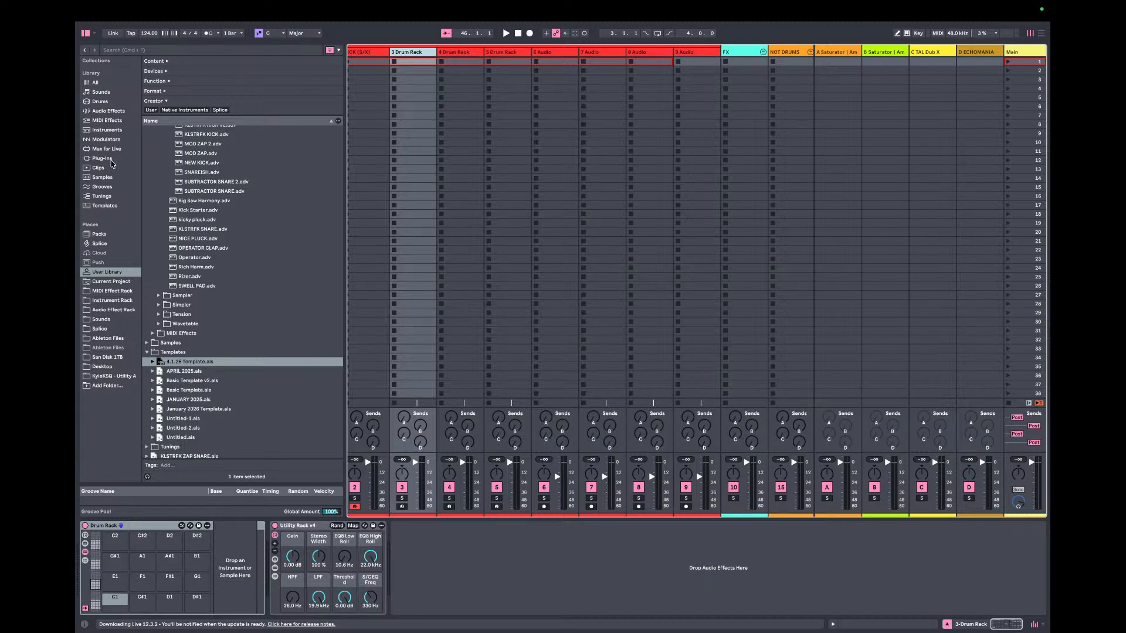
- Switch to YouTube Studio and end the live stream
key(ctrl+Left)
key(ctrl+Left)
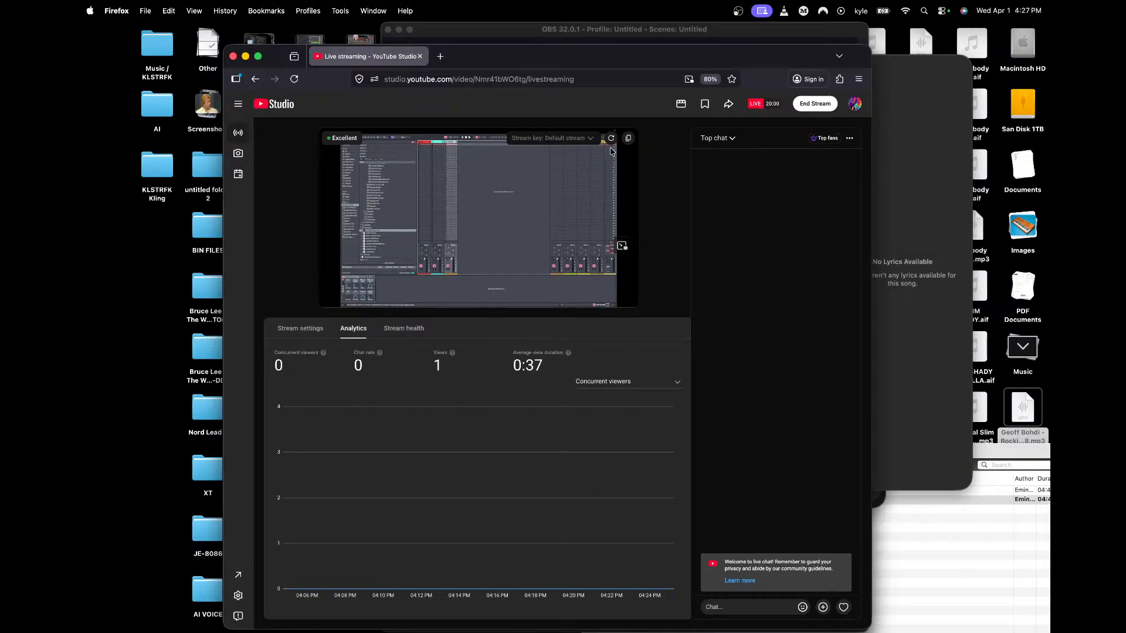
click(811, 104)
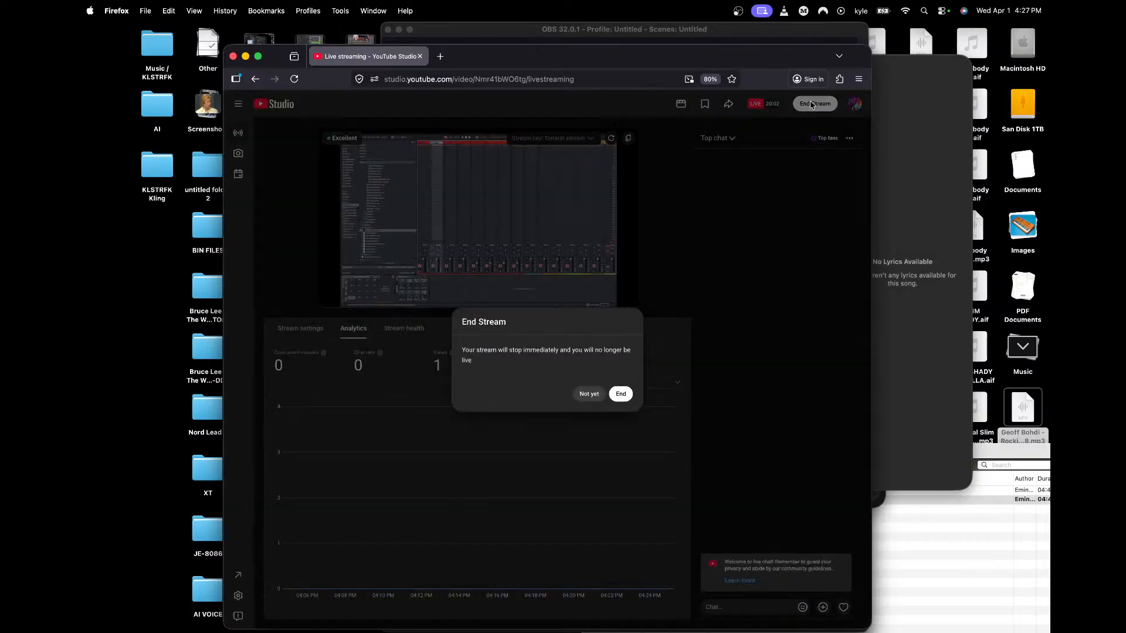
click(620, 394)
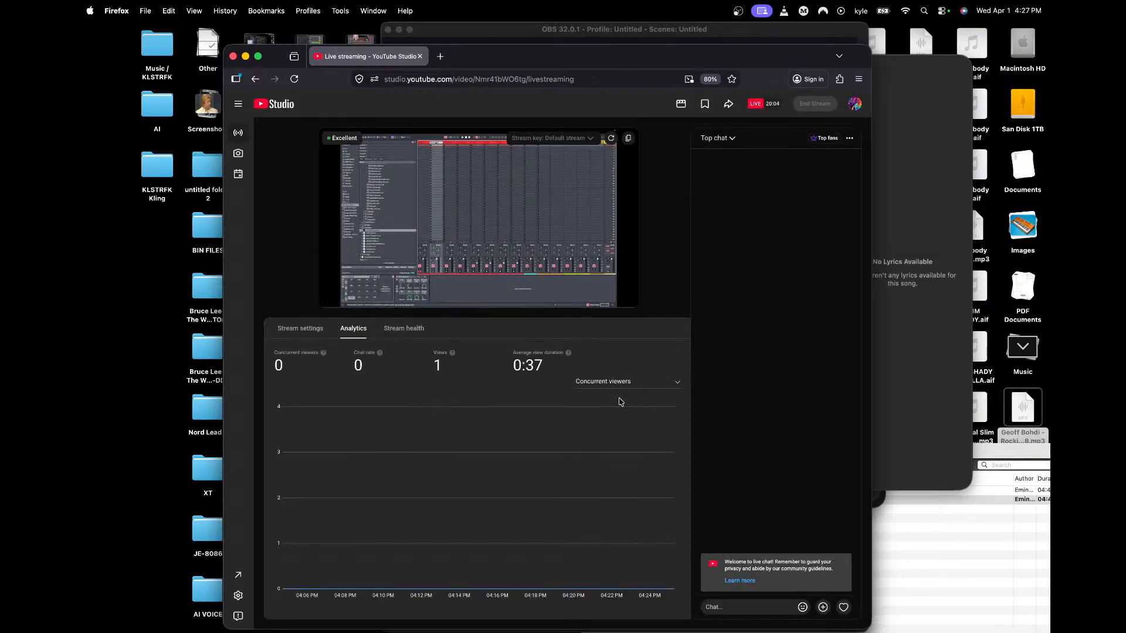